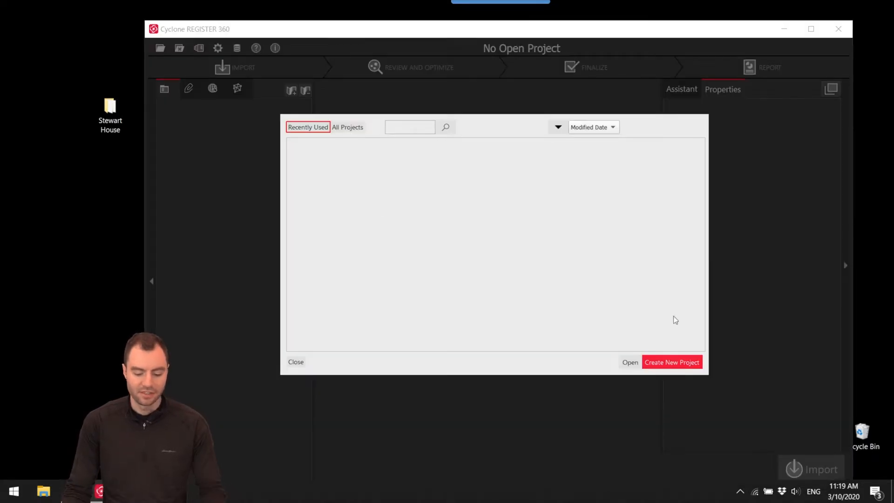
# Create a new project named Stewart House.
pyautogui.click(678, 363)
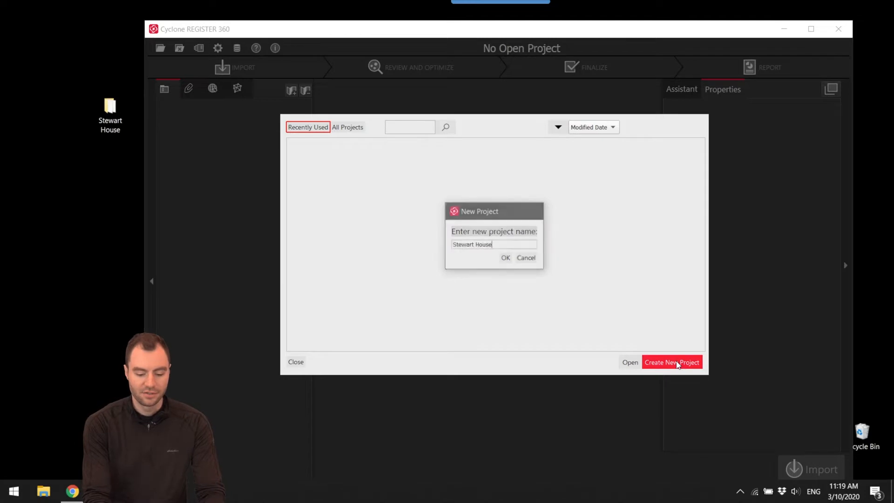
pyautogui.press('Return')
pyautogui.moveTo(578, 22); pyautogui.dragTo(577, 10)
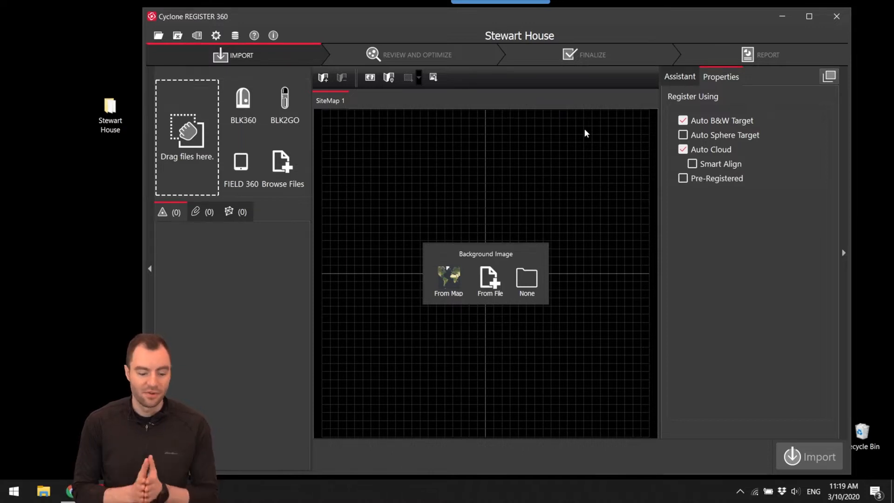
# Set the cloud-to-cloud search radius to 2 ft in the settings.
pyautogui.click(216, 36)
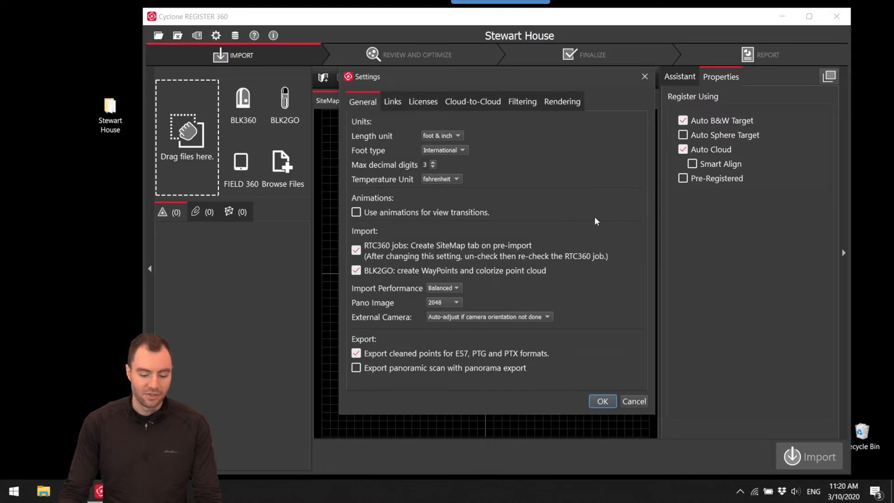
pyautogui.click(488, 103)
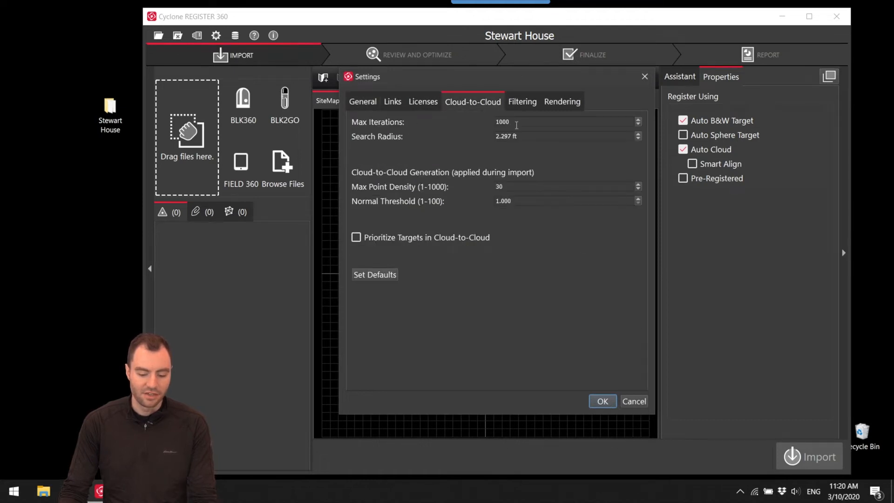
pyautogui.moveTo(523, 123); pyautogui.dragTo(484, 121)
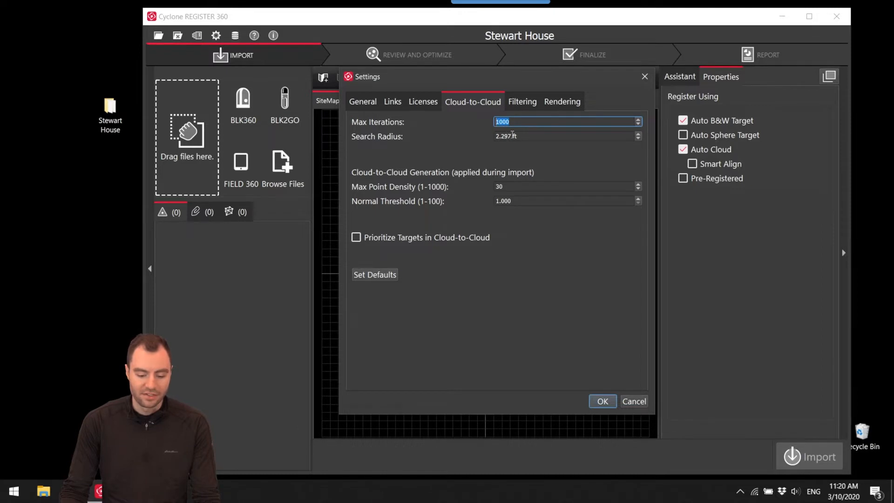
pyautogui.press('Tab')
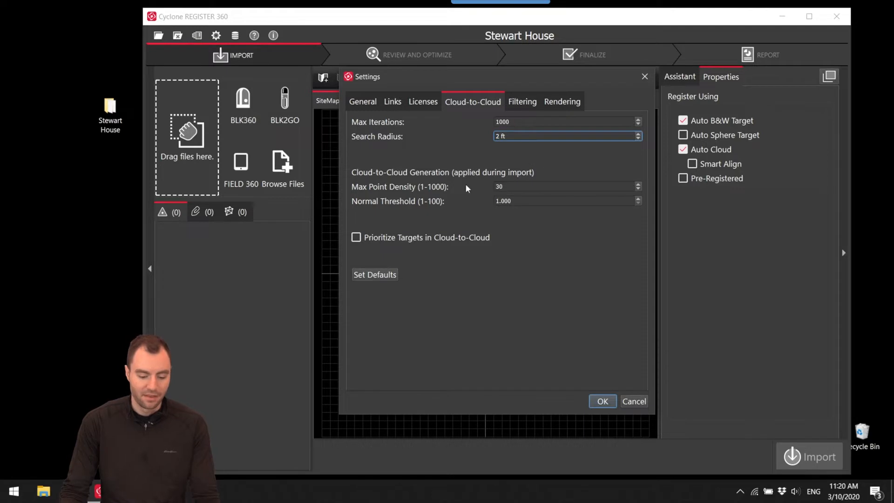
pyautogui.click(608, 406)
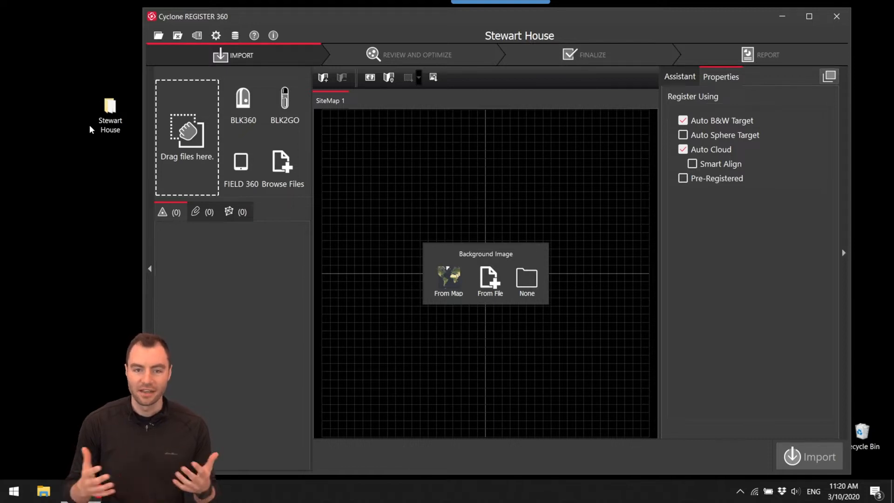
# Load the Stewart House folder from the desktop and import its setups with Auto B&W Target turned off.
pyautogui.moveTo(107, 114); pyautogui.dragTo(186, 131)
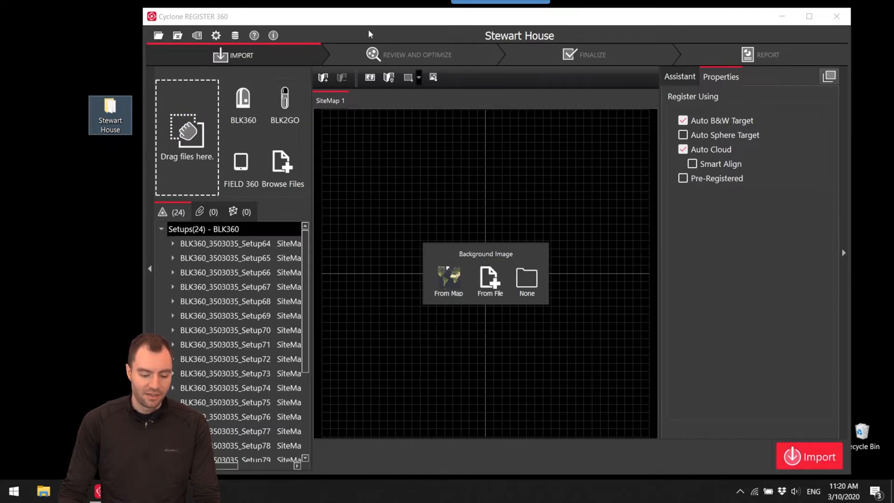
pyautogui.doubleClick(329, 21)
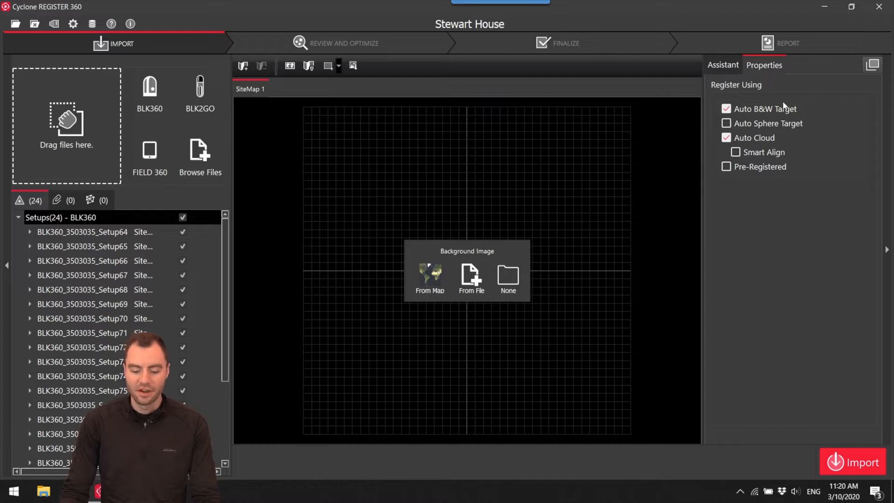
pyautogui.click(726, 110)
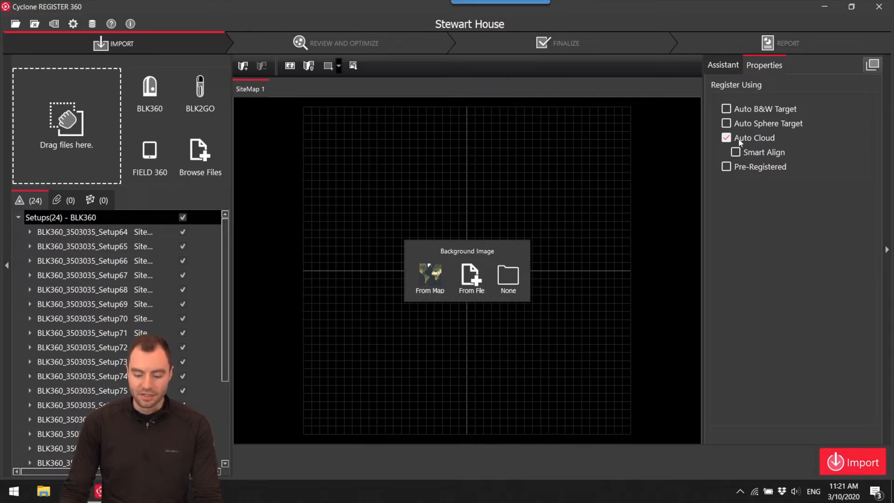
pyautogui.click(853, 465)
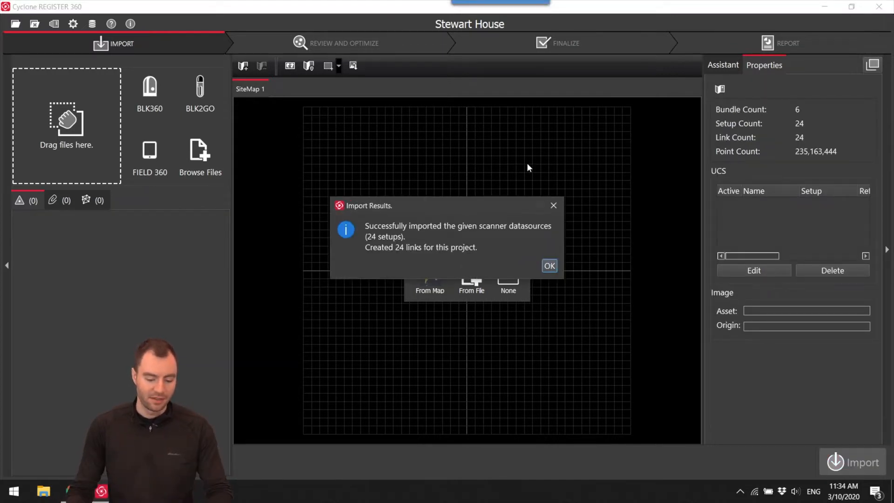
pyautogui.moveTo(427, 204); pyautogui.dragTo(427, 191)
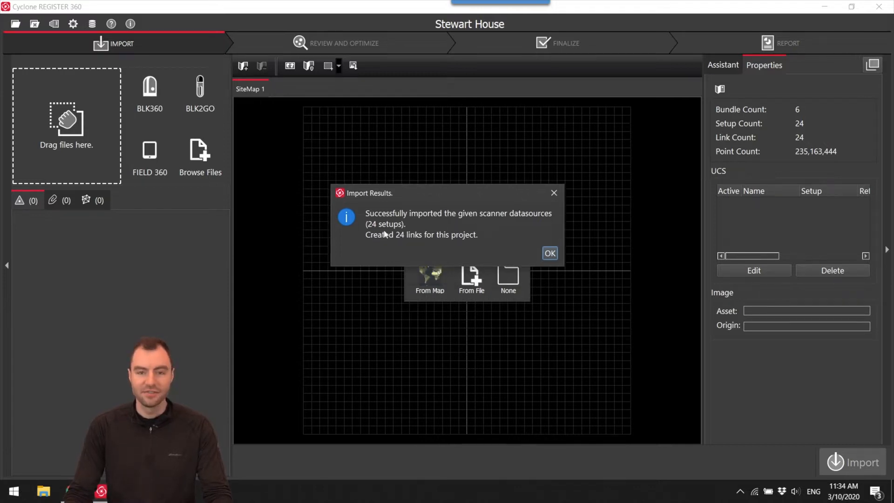
pyautogui.click(550, 254)
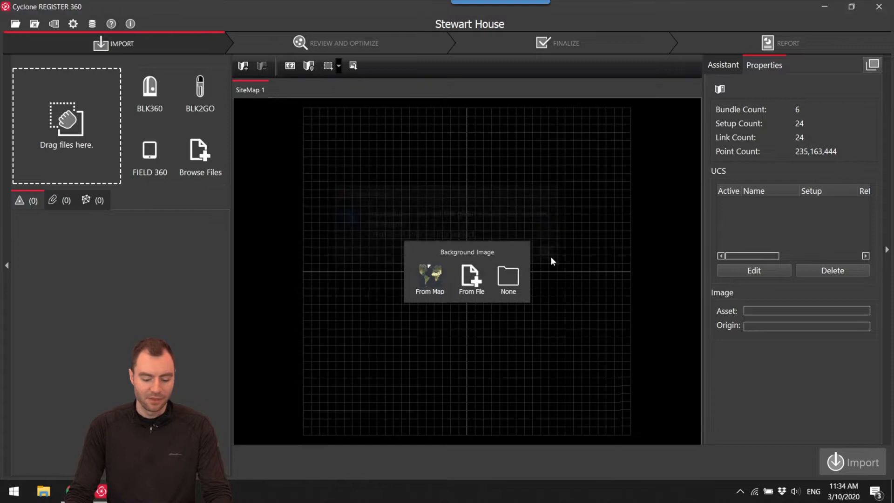
# Examine the three linked setups of Bundle 1, Setup64, Setup65 and Setup70, on the site map.
pyautogui.moveTo(453, 255); pyautogui.dragTo(509, 198)
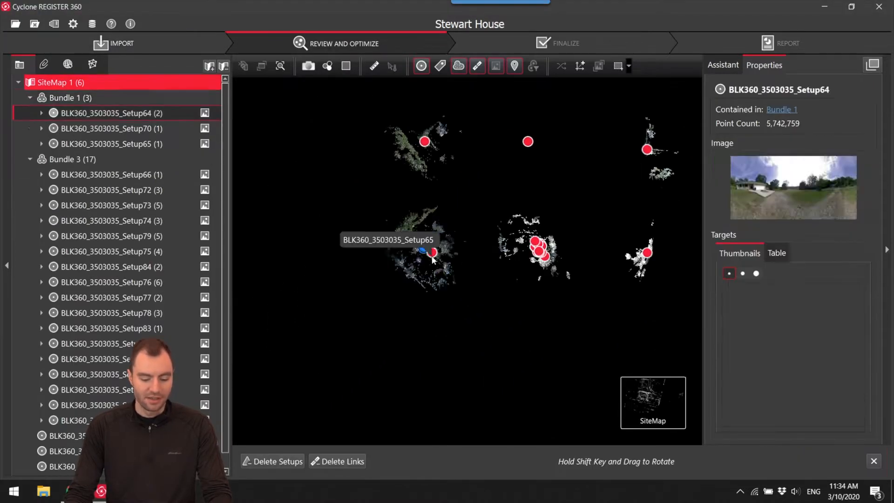
pyautogui.click(432, 257)
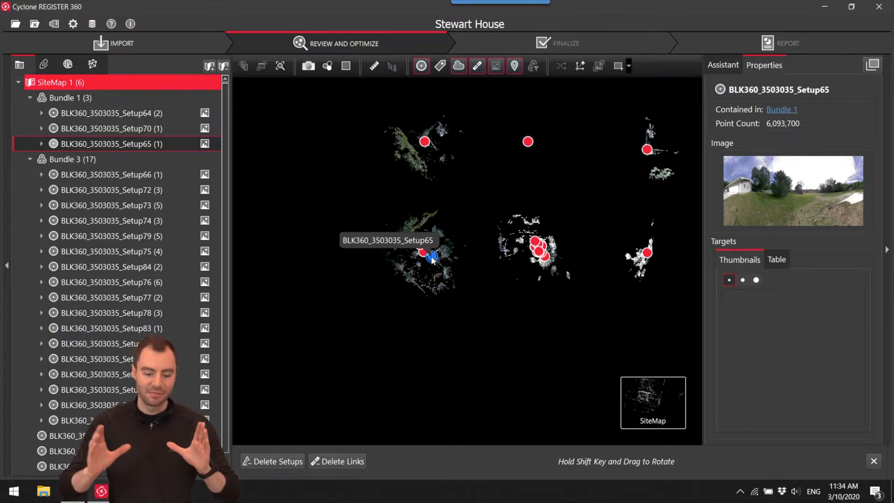
pyautogui.scroll(5, 424, 248)
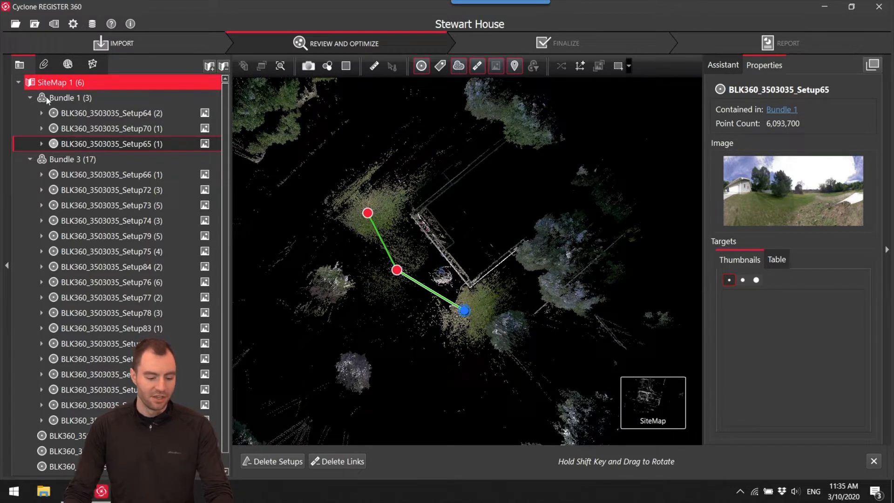
pyautogui.click(367, 213)
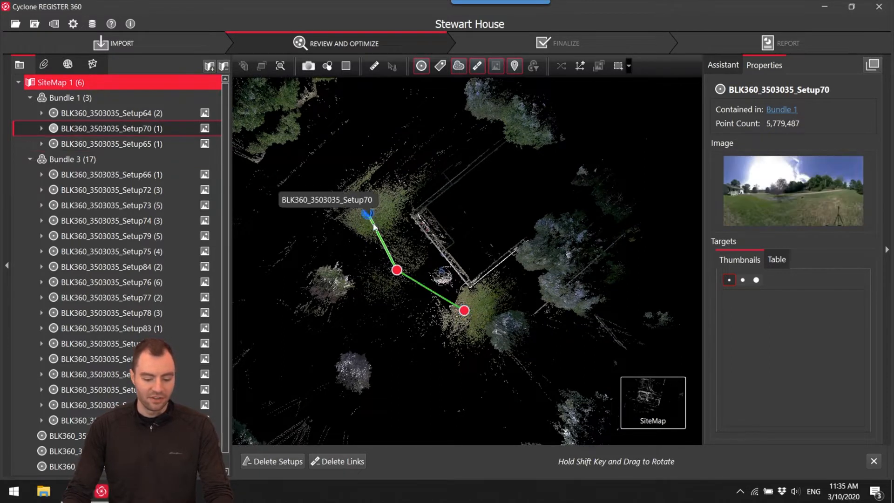
pyautogui.click(396, 270)
pyautogui.click(464, 311)
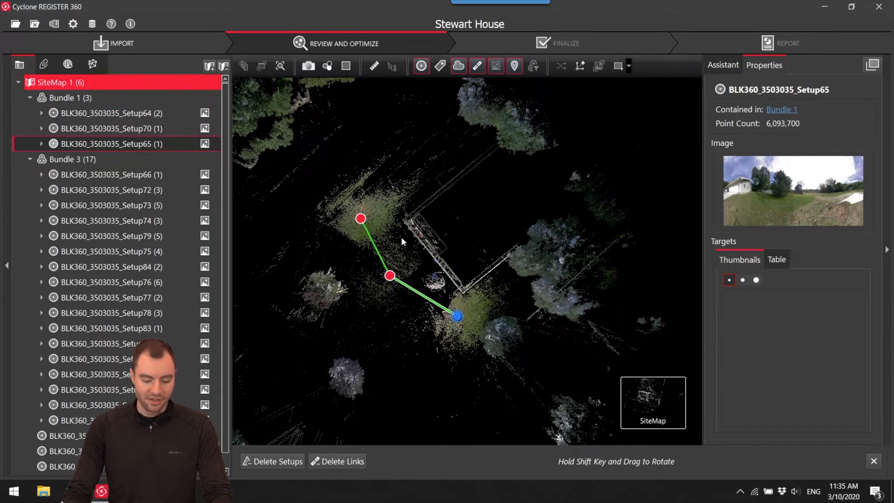
pyautogui.click(360, 218)
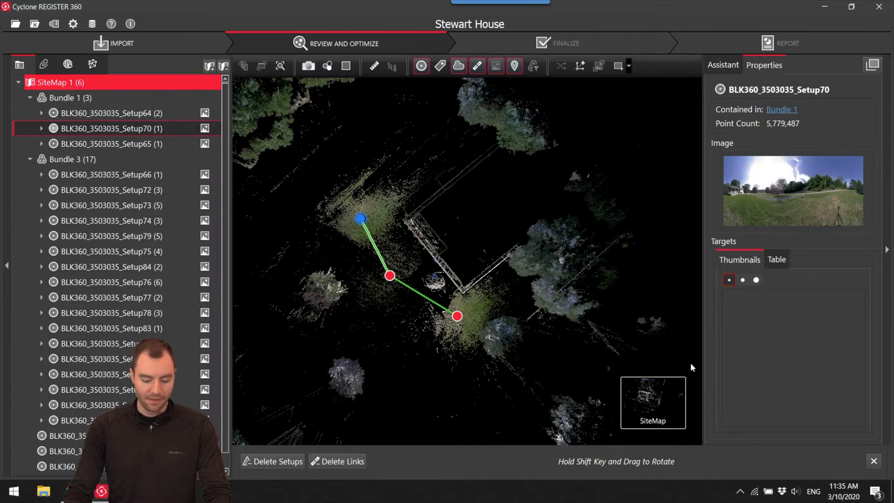
# Inspect Bundle 1's point cloud in 3D around the house front, porch and driveway to judge its alignment.
pyautogui.moveTo(638, 420)
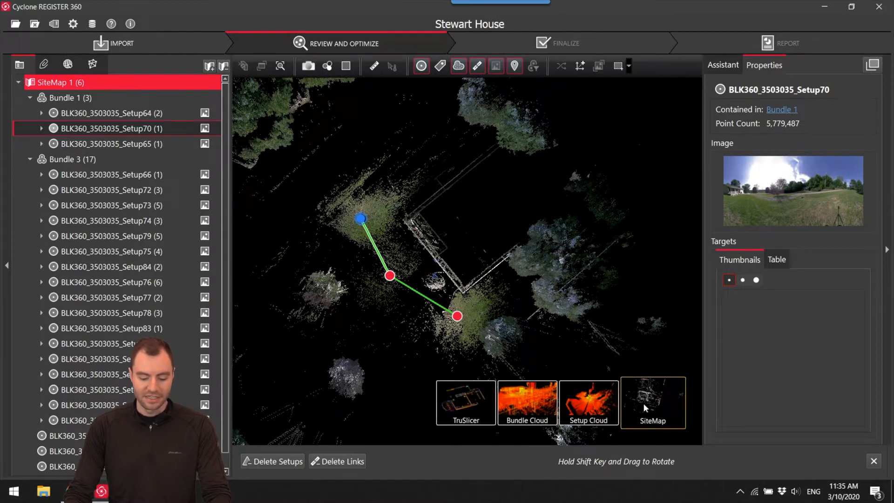
pyautogui.click(529, 401)
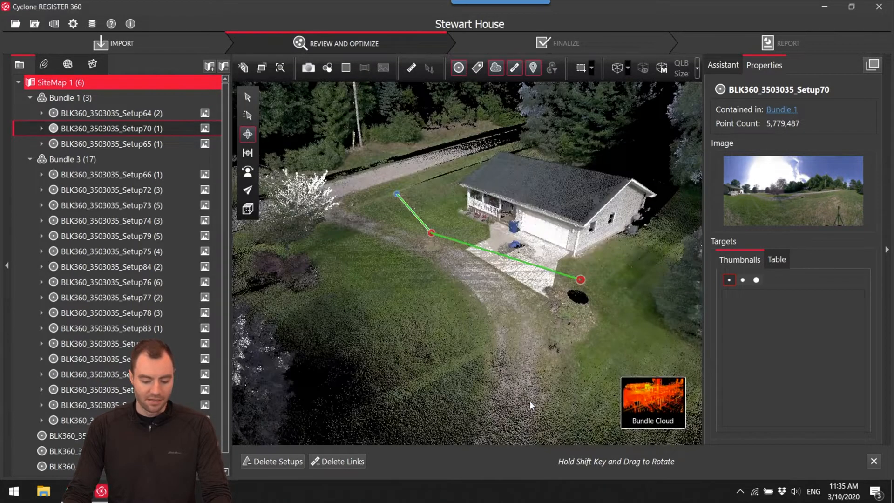
pyautogui.moveTo(512, 312); pyautogui.dragTo(577, 337, button='right')
pyautogui.moveTo(577, 337); pyautogui.dragTo(462, 303)
pyautogui.moveTo(463, 303); pyautogui.dragTo(535, 307, button='right')
pyautogui.scroll(-2, 534, 308)
pyautogui.moveTo(534, 303); pyautogui.dragTo(598, 273)
pyautogui.scroll(2, 599, 274)
pyautogui.moveTo(599, 275); pyautogui.dragTo(547, 264, button='right')
pyautogui.moveTo(547, 265); pyautogui.dragTo(478, 257)
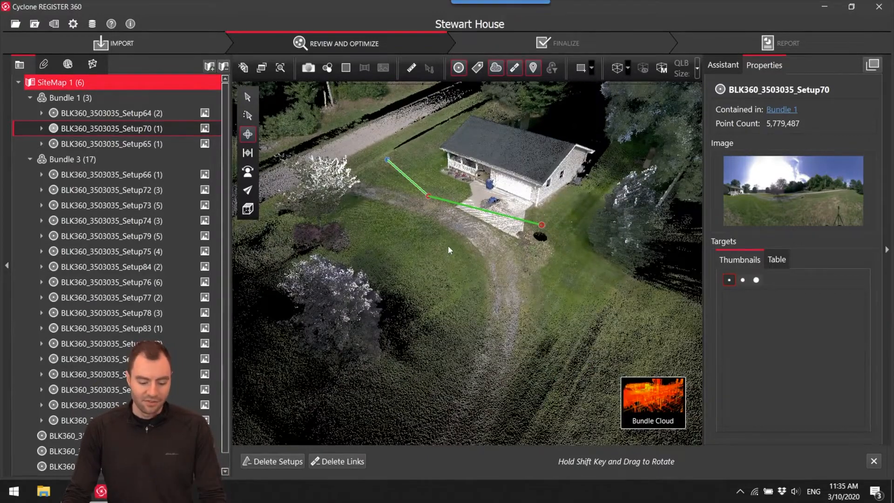
pyautogui.moveTo(451, 238); pyautogui.dragTo(494, 236)
pyautogui.moveTo(482, 240); pyautogui.dragTo(462, 174, button='right')
pyautogui.scroll(10, 461, 174)
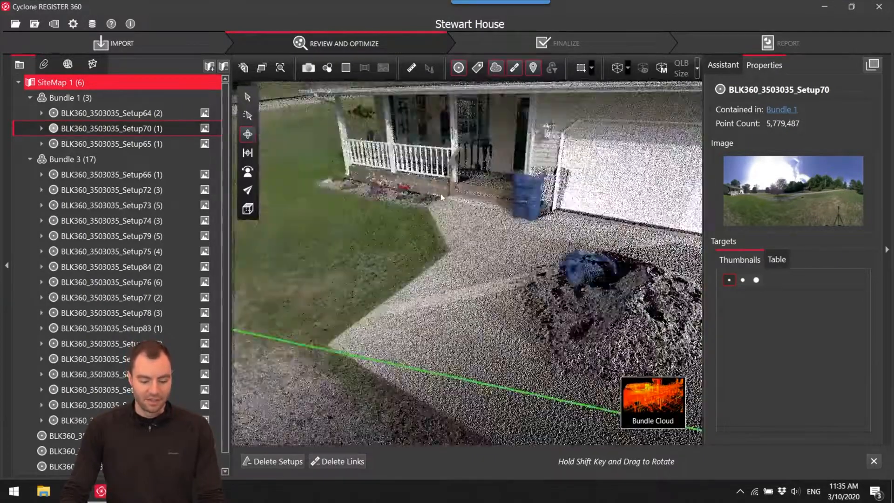
pyautogui.moveTo(438, 195); pyautogui.dragTo(591, 219, button='right')
pyautogui.moveTo(473, 210); pyautogui.dragTo(565, 228)
pyautogui.moveTo(554, 237); pyautogui.dragTo(497, 254, button='right')
pyautogui.scroll(5, 462, 189)
pyautogui.moveTo(587, 219); pyautogui.dragTo(319, 225, button='right')
pyautogui.scroll(-5, 322, 225)
pyautogui.moveTo(429, 226); pyautogui.dragTo(386, 228)
pyautogui.moveTo(402, 225); pyautogui.dragTo(476, 224, button='right')
pyautogui.moveTo(475, 225); pyautogui.dragTo(350, 251)
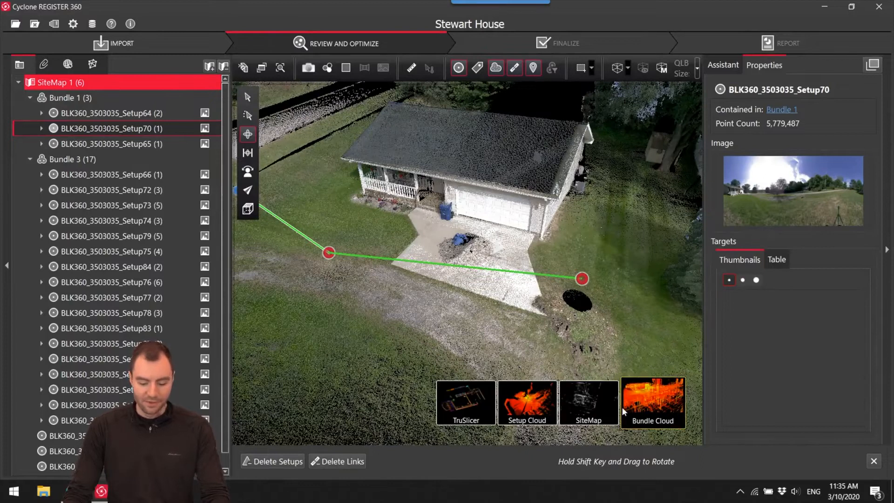
# Return to the site map and check Bundle 3's interior setups and links for misaligned walls.
pyautogui.click(595, 408)
pyautogui.click(497, 305)
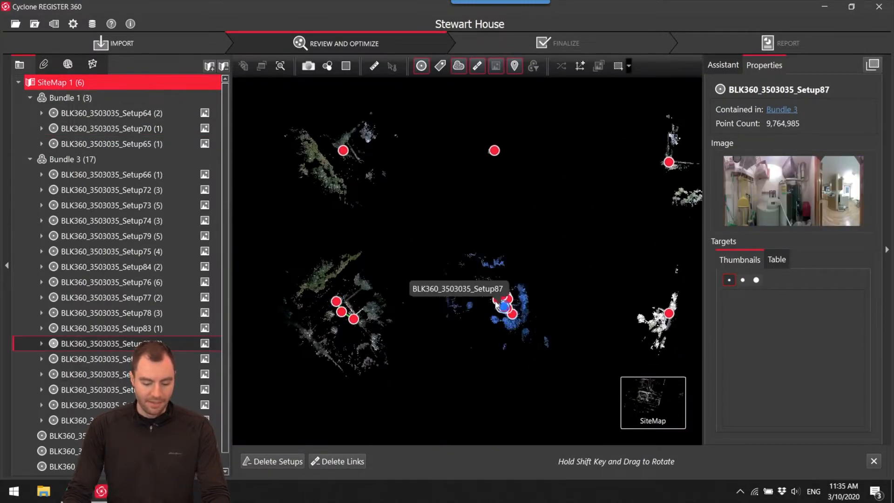
pyautogui.scroll(6, 474, 291)
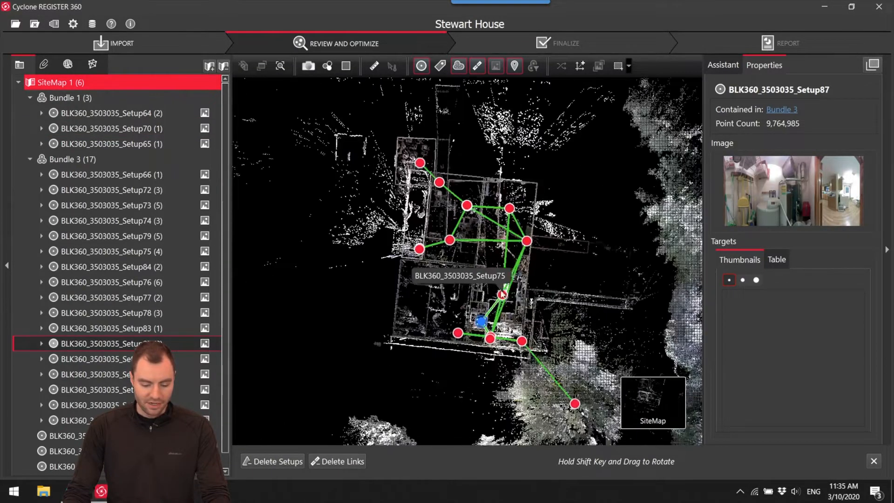
pyautogui.scroll(3, 485, 255)
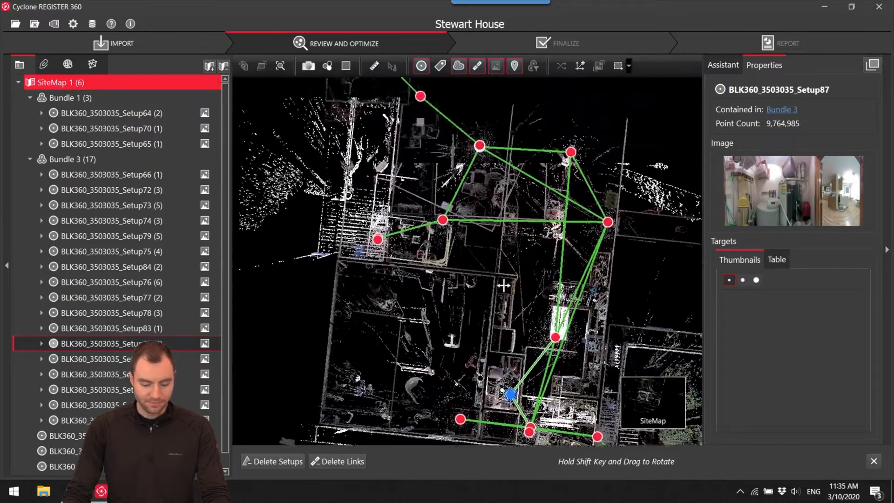
pyautogui.scroll(3, 474, 262)
pyautogui.moveTo(474, 262); pyautogui.dragTo(448, 214)
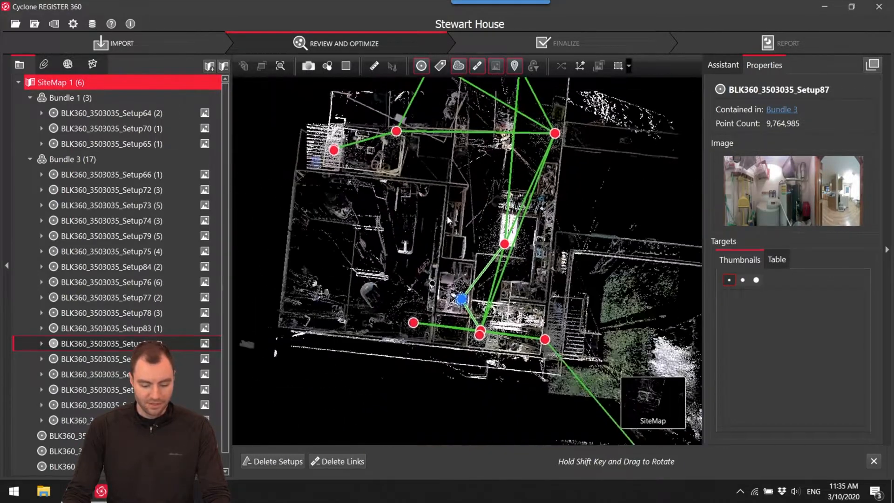
pyautogui.scroll(2, 443, 201)
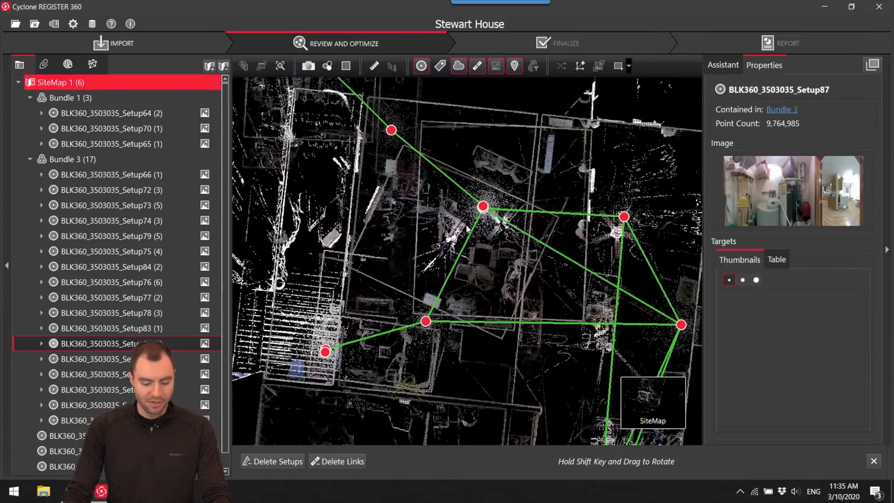
pyautogui.moveTo(444, 201); pyautogui.dragTo(444, 164)
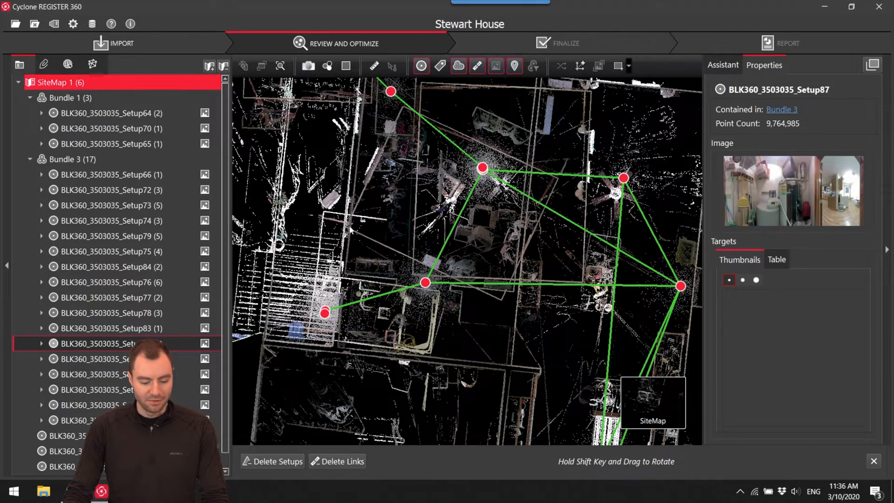
pyautogui.moveTo(591, 231); pyautogui.dragTo(496, 107)
pyautogui.scroll(-3, 537, 248)
pyautogui.scroll(6, 482, 267)
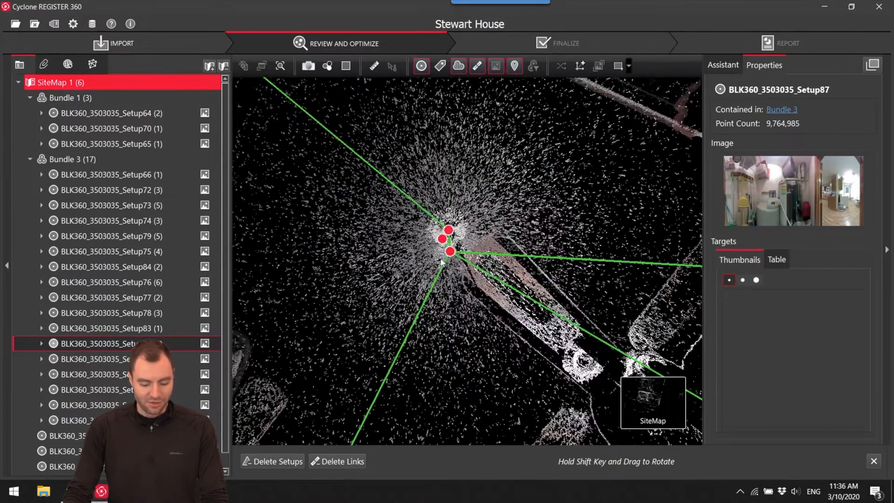
# Delete all links of Setup73 in Bundle 3 and move the setup clear of the house on the site map.
pyautogui.scroll(5, 449, 254)
pyautogui.click(448, 252)
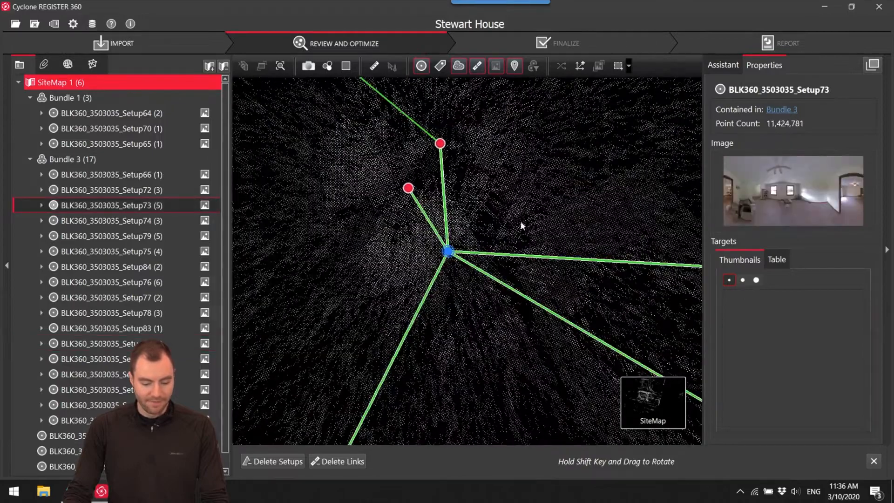
pyautogui.scroll(5, 437, 196)
pyautogui.scroll(-5, 438, 196)
pyautogui.scroll(8, 475, 237)
pyautogui.scroll(3, 475, 245)
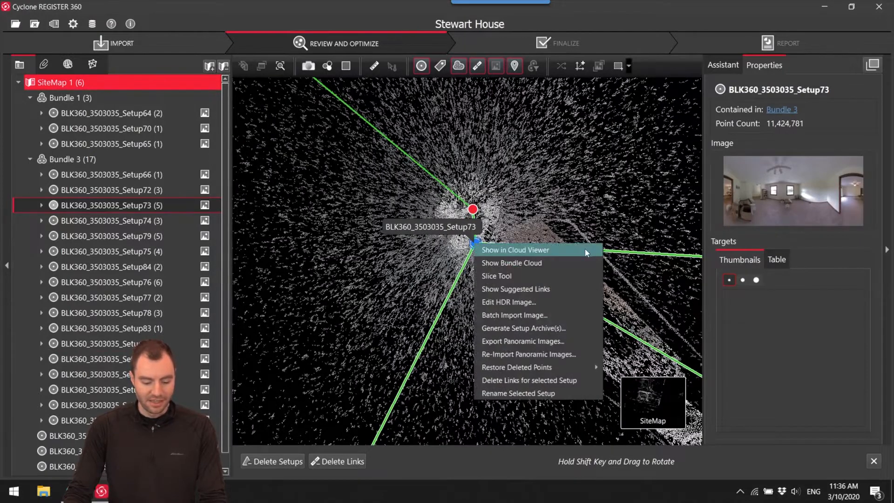
pyautogui.press('Delete')
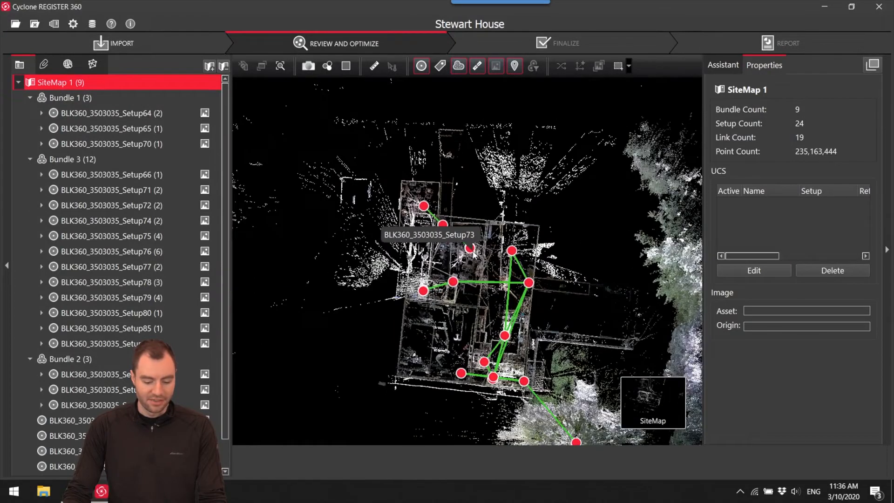
pyautogui.moveTo(471, 249); pyautogui.dragTo(345, 294)
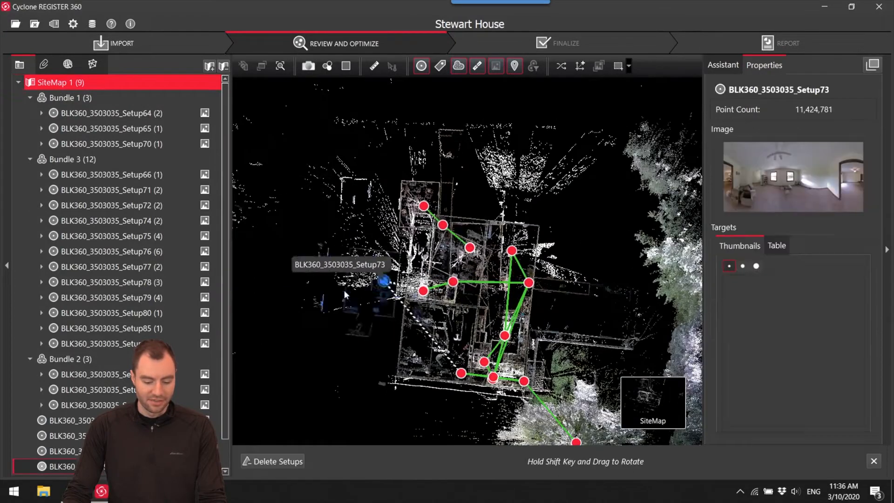
# Move Bundle 2 and the unlinked Setup83 clear of the house on the site map.
pyautogui.click(470, 247)
pyautogui.scroll(5, 469, 261)
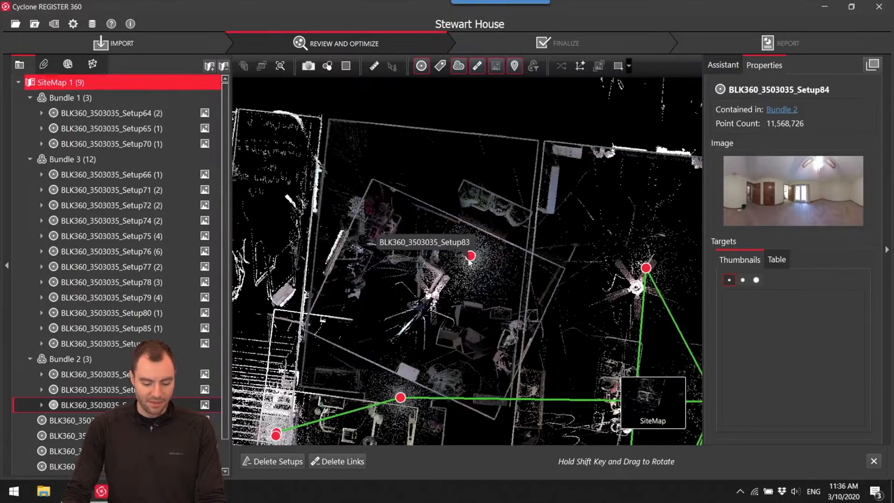
pyautogui.moveTo(470, 259); pyautogui.dragTo(510, 109)
pyautogui.scroll(-5, 507, 382)
pyautogui.scroll(6, 561, 402)
# Inspect Link 17 between Setup76 and Setup85 in Bundle 3 and view Setup85's panorama.
pyautogui.moveTo(561, 401); pyautogui.dragTo(488, 136)
pyautogui.scroll(-5, 486, 139)
pyautogui.moveTo(427, 412); pyautogui.dragTo(500, 269)
pyautogui.scroll(6, 478, 256)
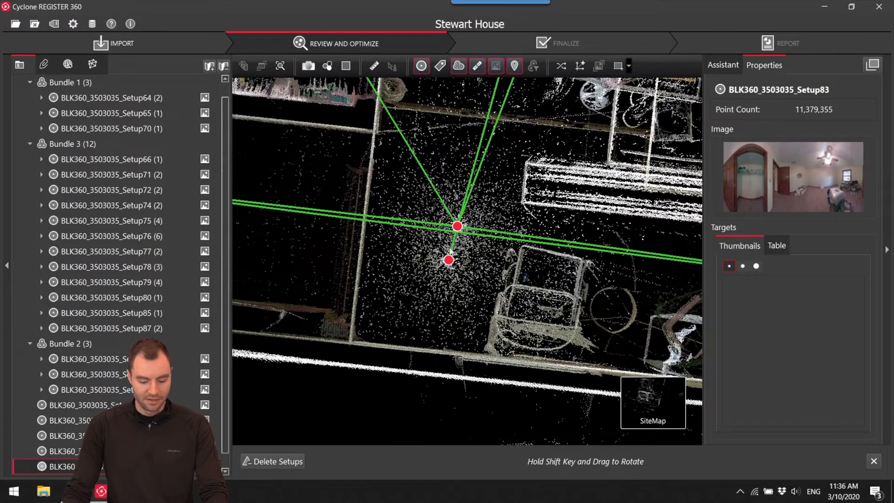
pyautogui.moveTo(656, 300); pyautogui.dragTo(405, 240)
pyautogui.scroll(-6, 405, 242)
pyautogui.scroll(8, 435, 233)
pyautogui.click(444, 219)
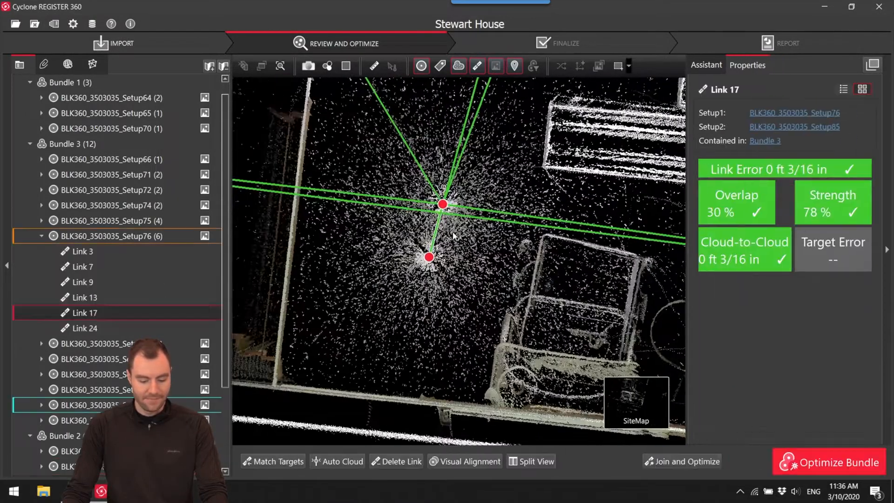
pyautogui.click(428, 256)
pyautogui.click(451, 266)
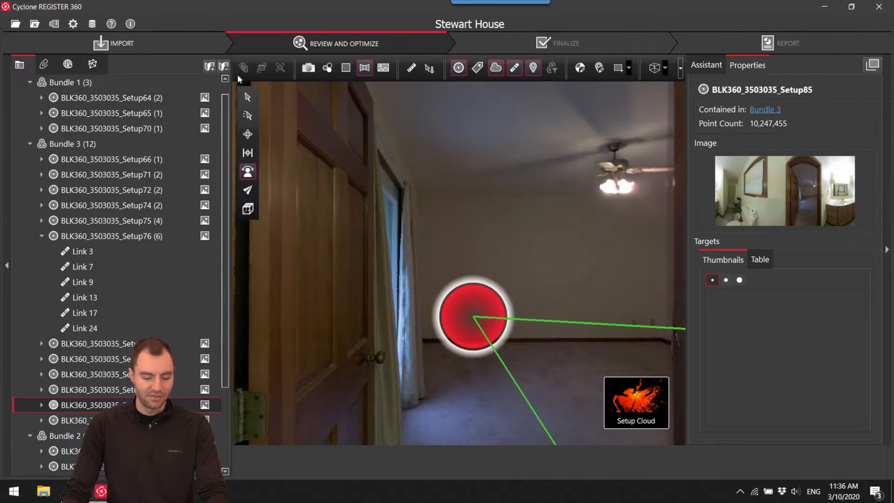
# Review the general settings for units, animations, import and export.
pyautogui.click(73, 24)
pyautogui.click(320, 100)
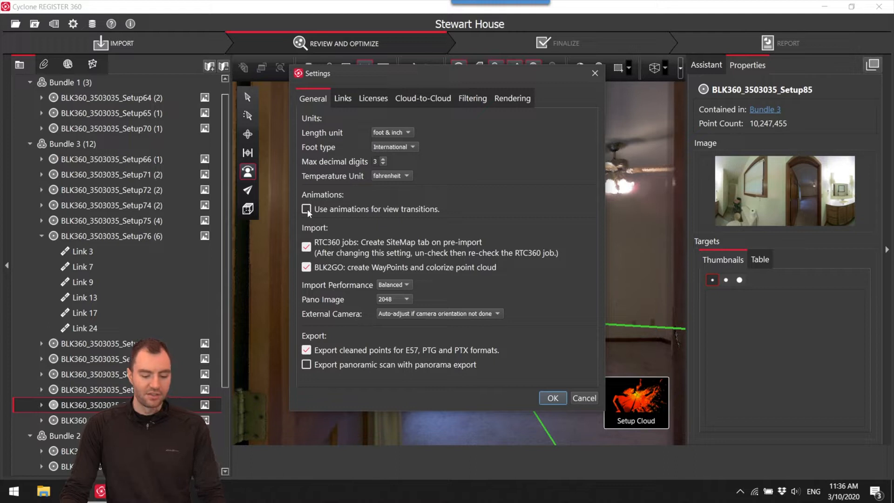
pyautogui.click(552, 398)
# Compare Setup85's bathroom panorama with the linked Setup76 to judge whether they share the same room.
pyautogui.moveTo(636, 401)
pyautogui.click(576, 408)
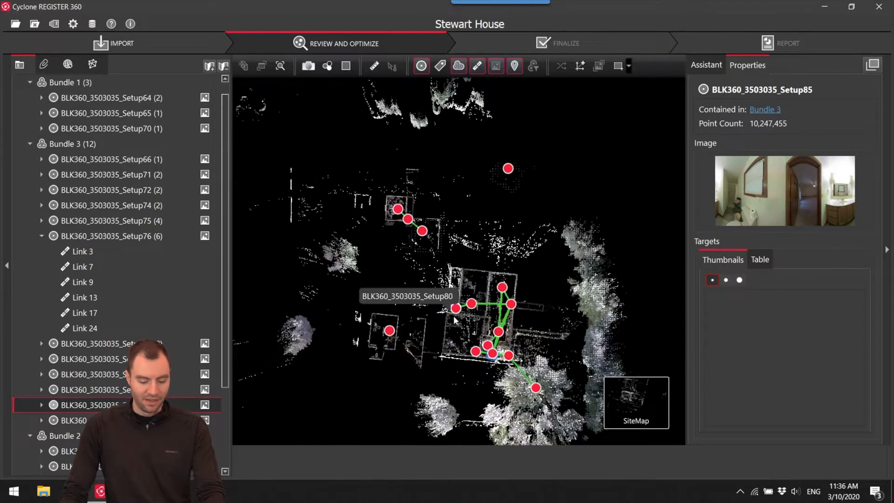
pyautogui.scroll(3, 459, 322)
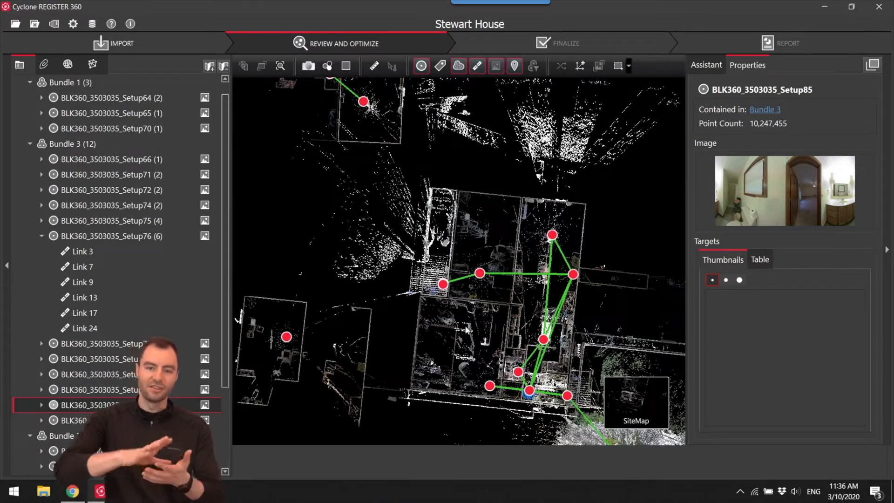
pyautogui.scroll(5, 465, 329)
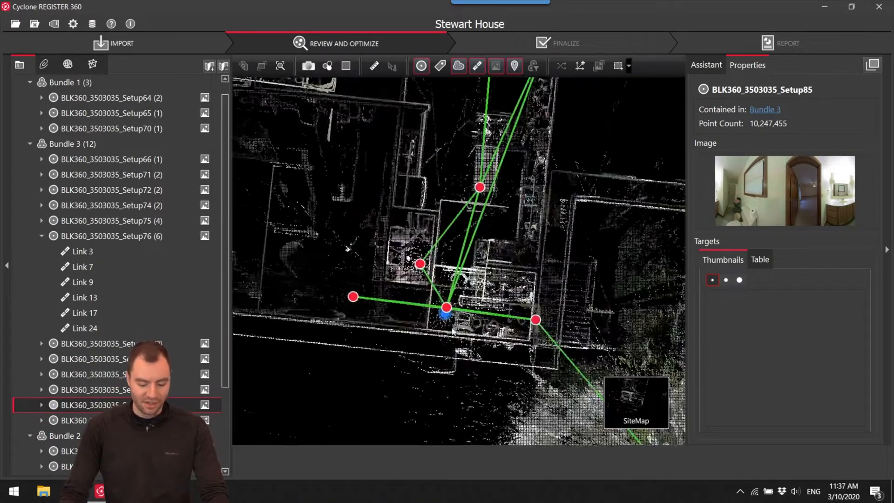
pyautogui.rightClick(450, 315)
pyautogui.click(470, 321)
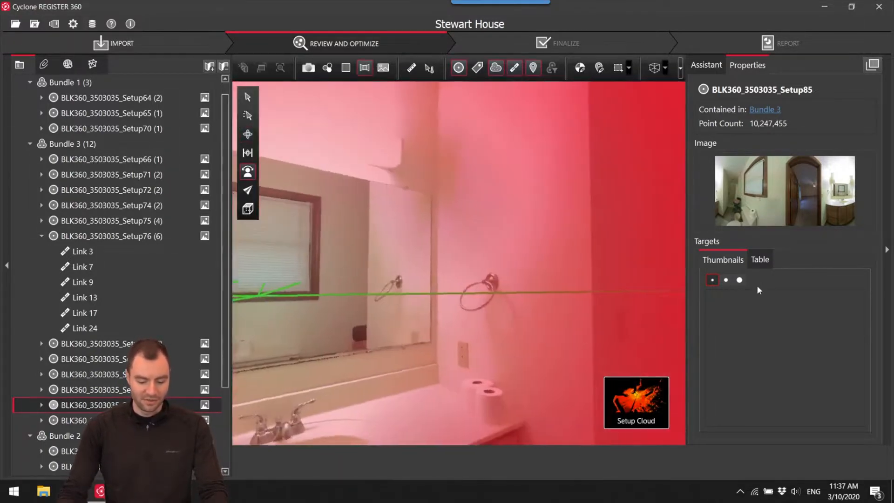
pyautogui.doubleClick(524, 278)
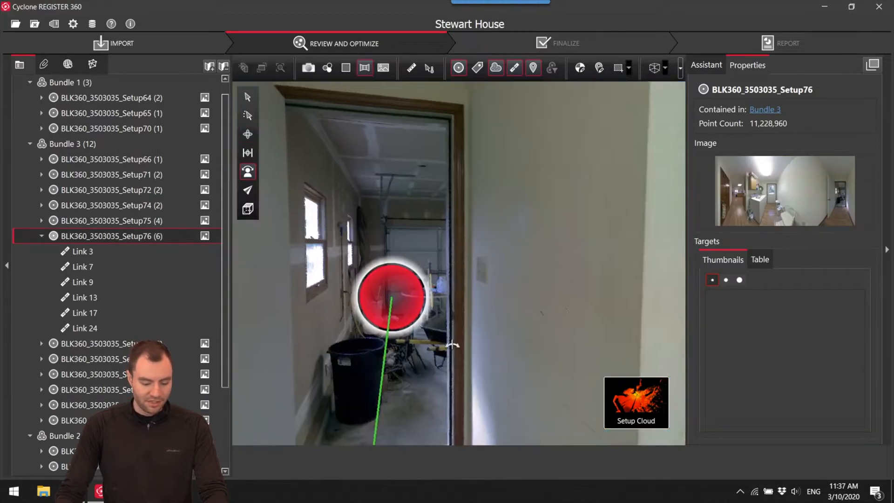
# Delete Link 17 between Setup76 and Setup85 on the site map and move Setup85 out of the house plan.
pyautogui.moveTo(605, 396)
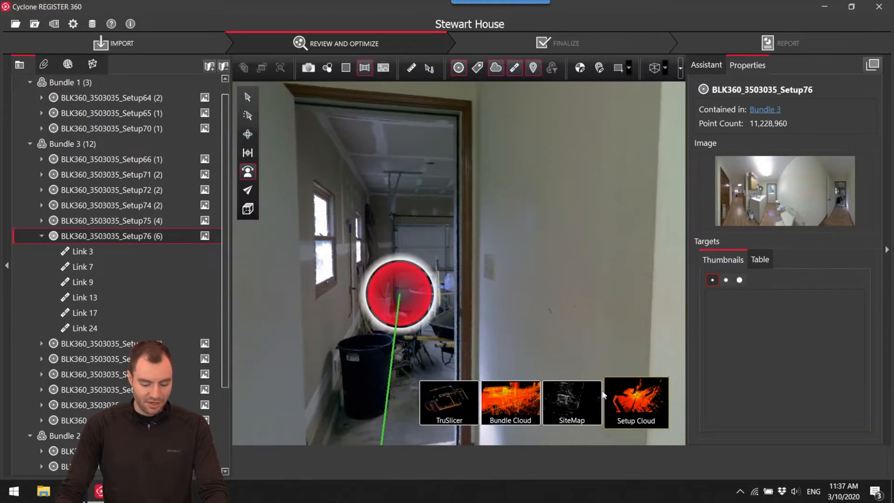
pyautogui.click(574, 395)
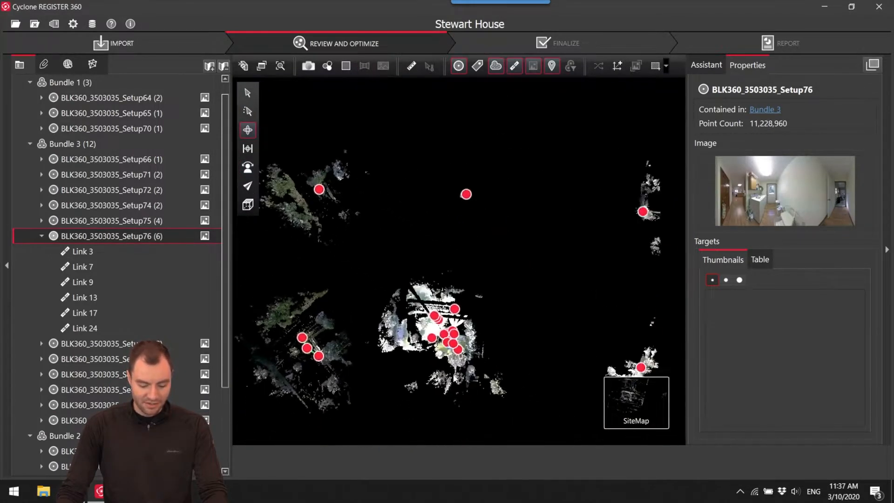
pyautogui.scroll(10, 447, 337)
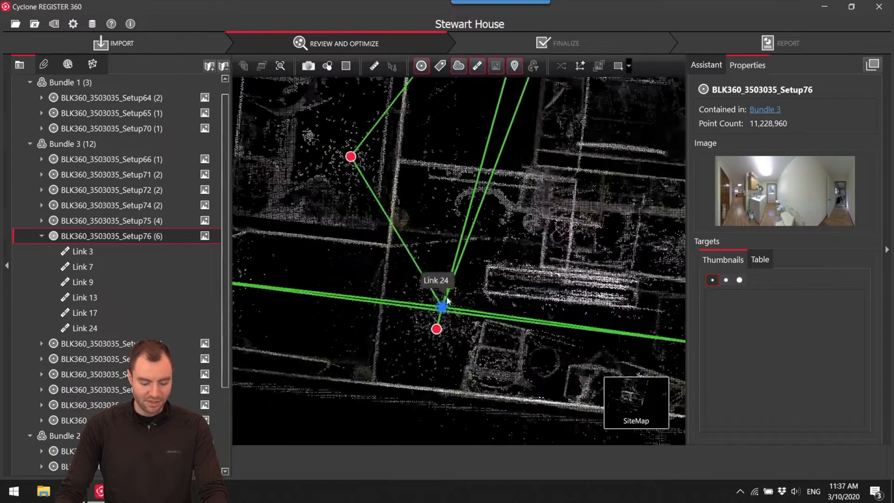
pyautogui.click(432, 350)
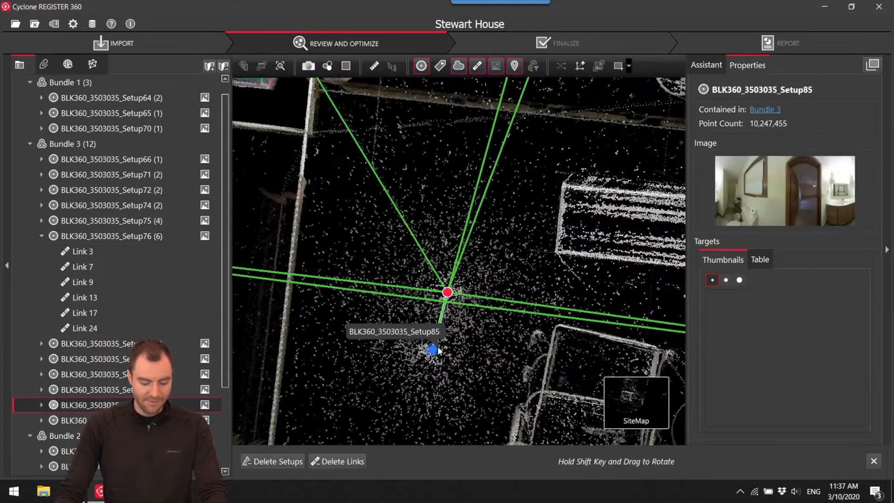
pyautogui.click(442, 321)
pyautogui.click(403, 463)
pyautogui.scroll(-6, 430, 349)
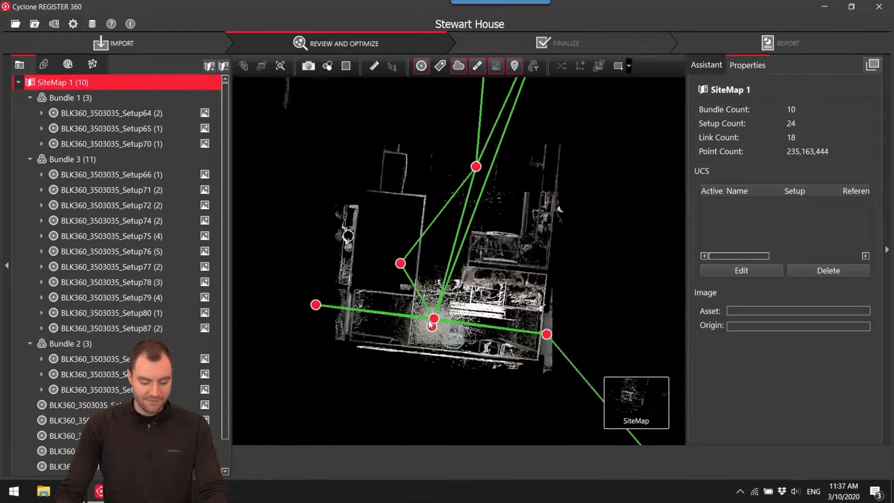
pyautogui.click(383, 382)
pyautogui.scroll(-3, 419, 347)
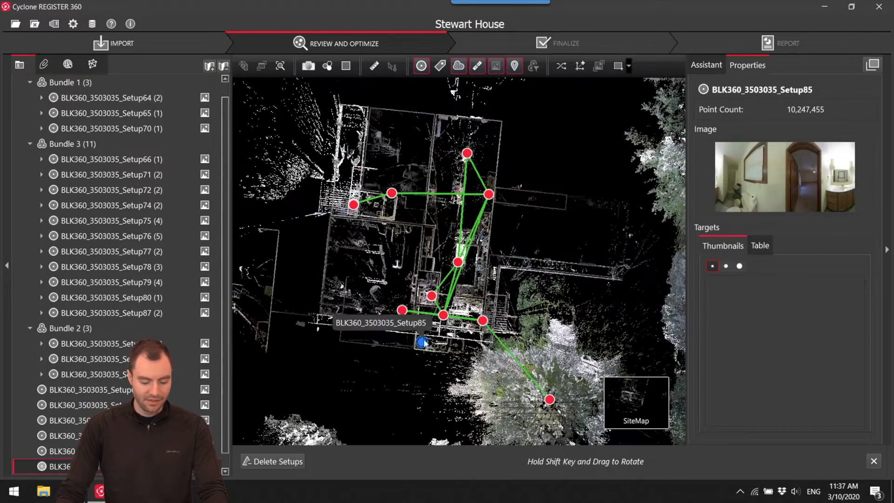
# Check Setup76's position against neighbouring Setup78 and Setup77 on the site map and in their panoramas.
pyautogui.scroll(8, 465, 326)
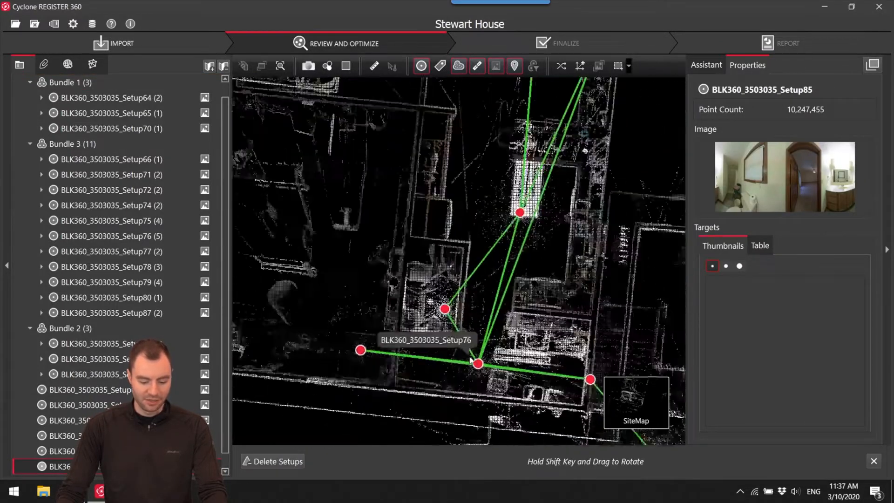
pyautogui.scroll(-6, 468, 329)
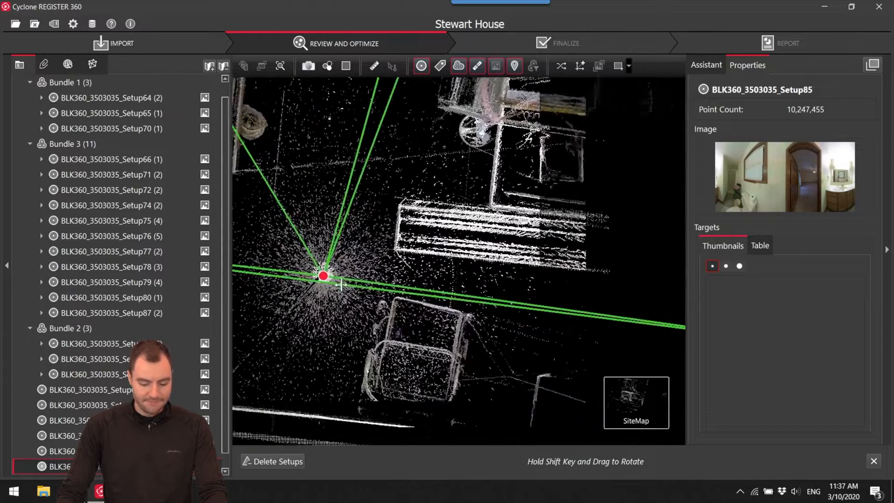
pyautogui.moveTo(501, 302); pyautogui.dragTo(531, 334)
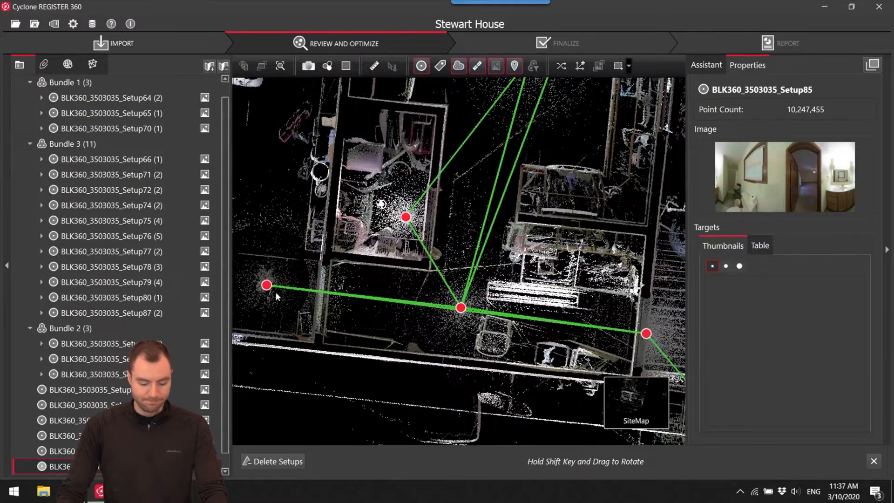
pyautogui.rightClick(460, 307)
pyautogui.click(471, 311)
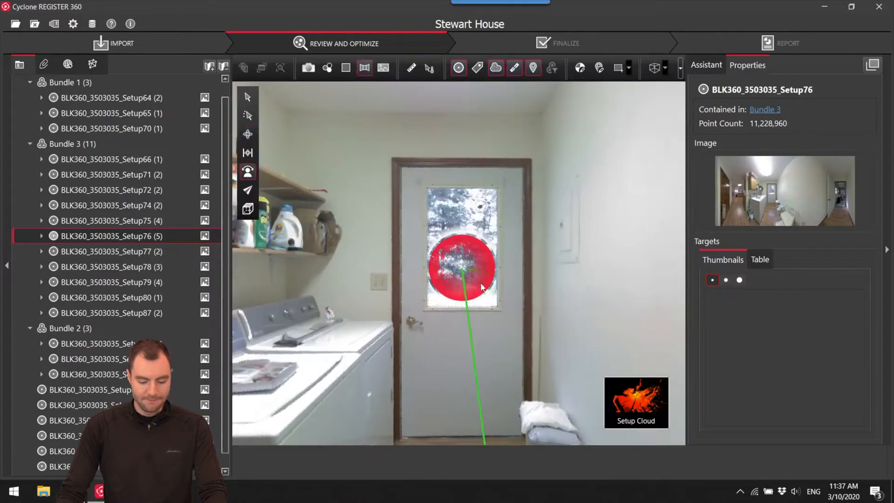
pyautogui.click(471, 275)
pyautogui.doubleClick(471, 275)
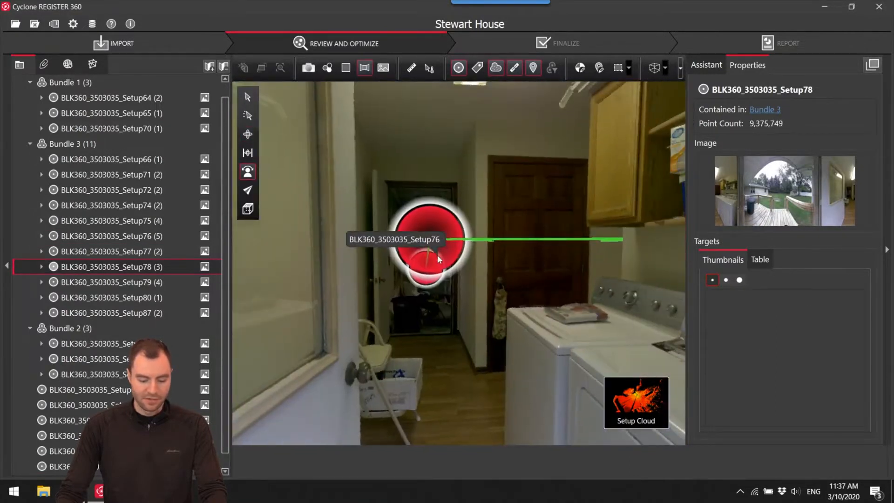
pyautogui.click(436, 251)
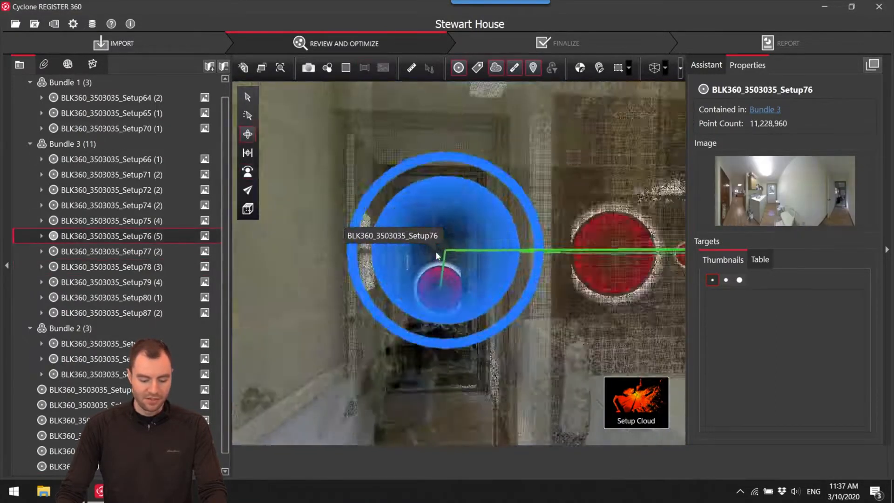
pyautogui.click(460, 309)
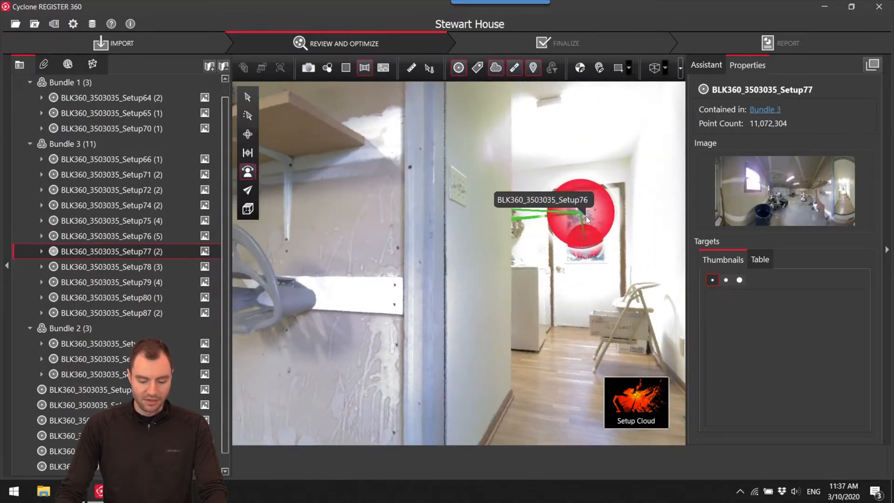
# Walk through the panoramas from Setup76 to Setup79 and Setup74 to verify their interior placement.
pyautogui.click(587, 218)
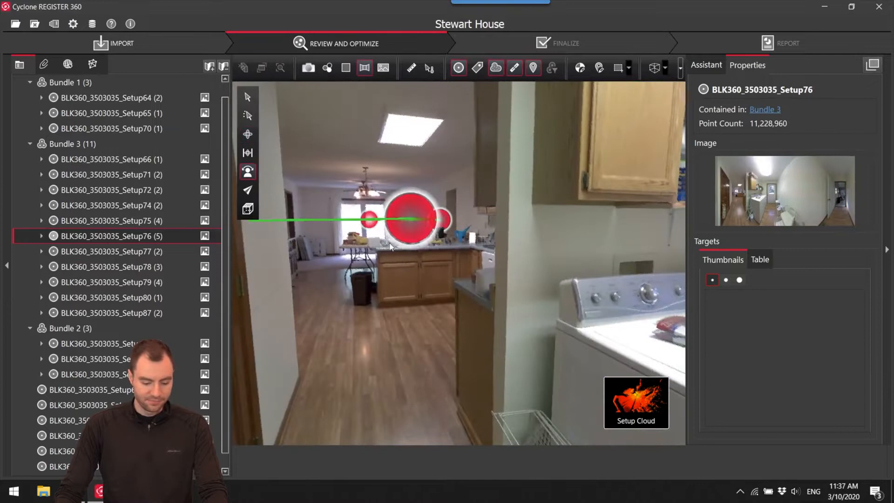
pyautogui.click(418, 228)
pyautogui.click(513, 274)
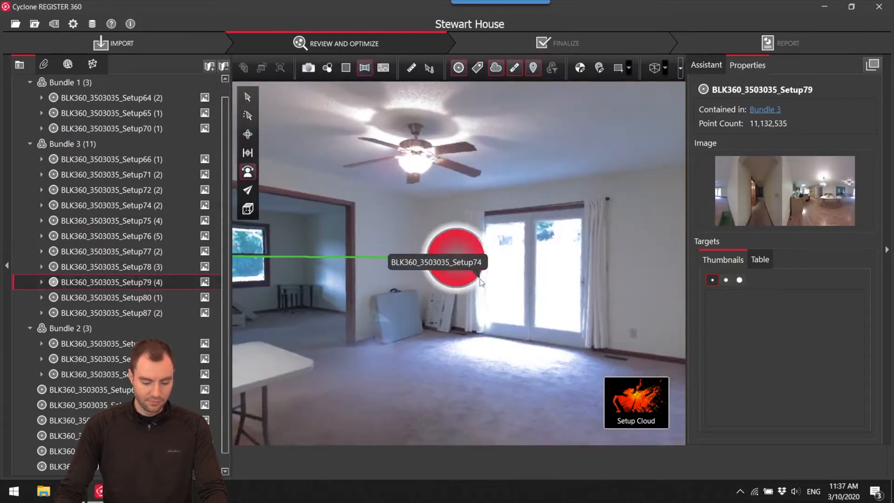
pyautogui.click(453, 261)
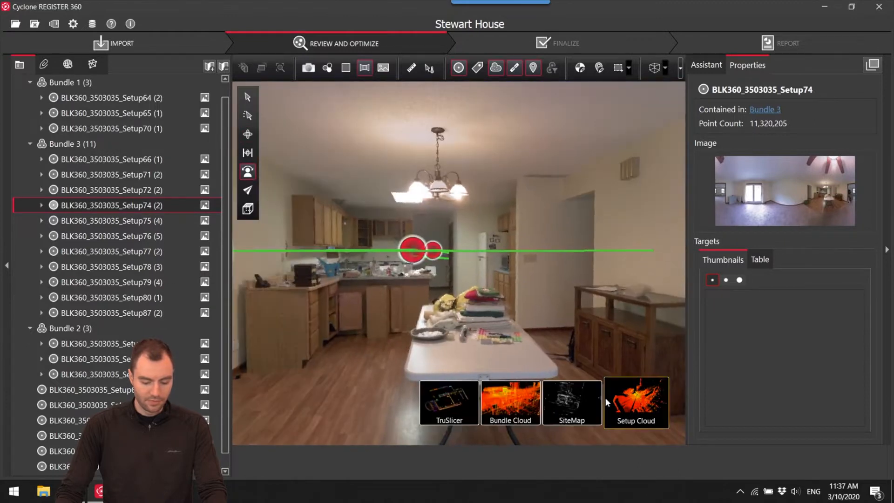
# Return to the site map and separate Setup73 and Setup85 farther from Bundle 3's house plan.
pyautogui.click(578, 395)
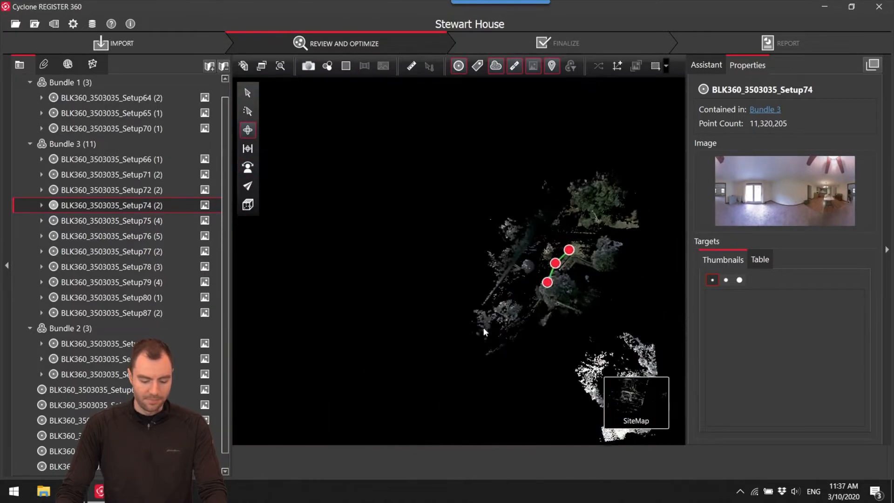
pyautogui.scroll(5, 443, 329)
pyautogui.scroll(-2, 467, 298)
pyautogui.moveTo(468, 298); pyautogui.dragTo(556, 250, button='middle')
pyautogui.scroll(-2, 557, 250)
pyautogui.moveTo(577, 249); pyautogui.dragTo(568, 327)
pyautogui.scroll(5, 559, 233)
pyautogui.moveTo(554, 257); pyautogui.dragTo(539, 291, button='middle')
pyautogui.moveTo(506, 309); pyautogui.dragTo(490, 245)
pyautogui.scroll(-5, 490, 245)
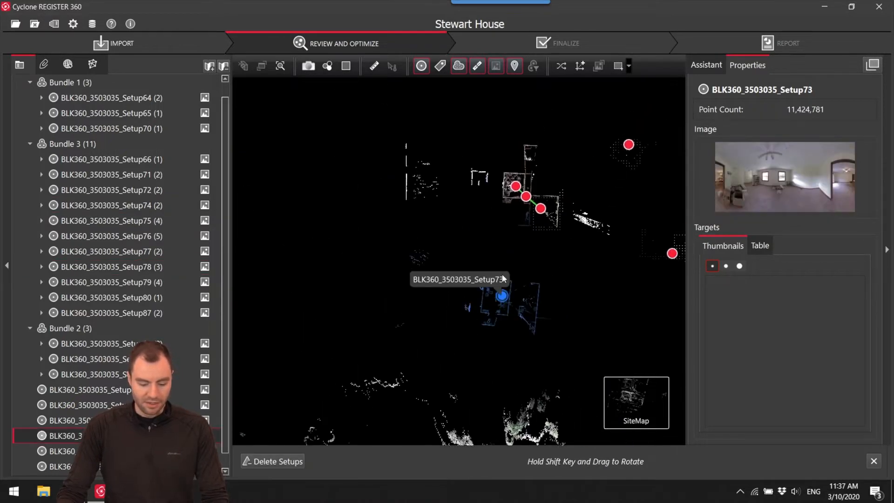
# Examine the unlinked outdoor Setup67 and closet Setup86 on the site map.
pyautogui.moveTo(545, 265); pyautogui.dragTo(406, 221, button='middle')
pyautogui.scroll(6, 564, 270)
pyautogui.click(568, 282)
pyautogui.scroll(-10, 554, 279)
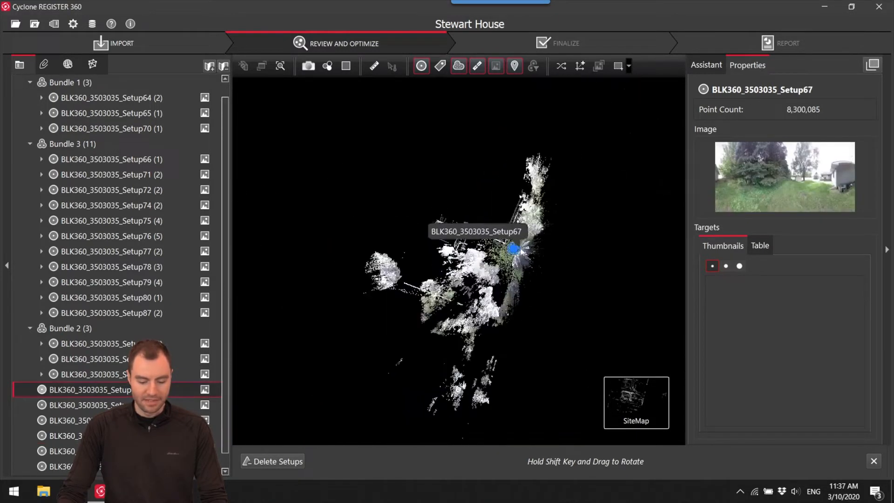
pyautogui.scroll(8, 533, 256)
pyautogui.scroll(-7, 532, 253)
pyautogui.moveTo(410, 249); pyautogui.dragTo(551, 253, button='middle')
pyautogui.scroll(3, 512, 254)
pyautogui.click(524, 244)
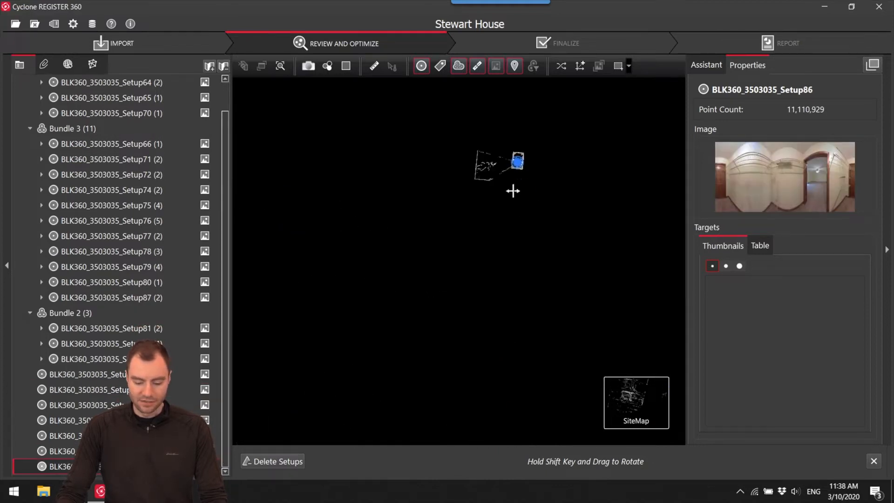
pyautogui.scroll(-4, 509, 191)
pyautogui.moveTo(510, 191); pyautogui.dragTo(590, 223, button='middle')
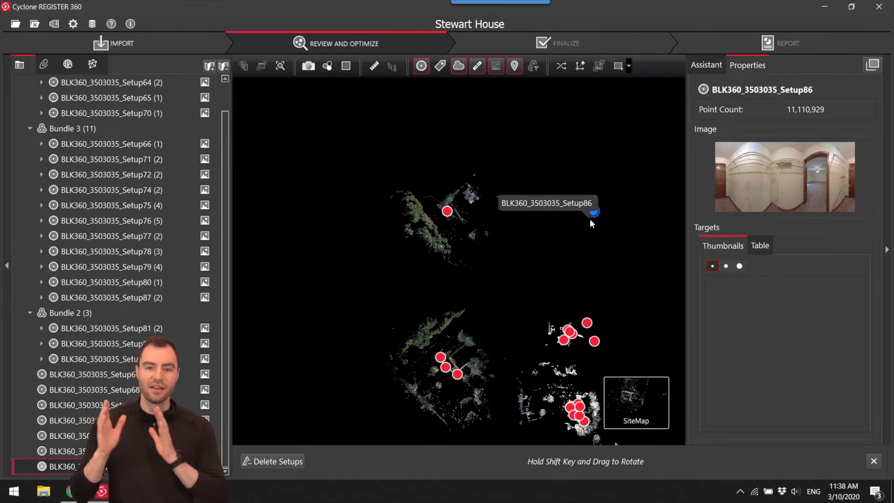
# Rotate Bundle 1 and reposition it and the unlinked outdoor Setup69 and Setup68 on the site map.
pyautogui.moveTo(452, 372); pyautogui.dragTo(379, 330)
pyautogui.moveTo(433, 340); pyautogui.dragTo(430, 323)
pyautogui.scroll(-3, 451, 332)
pyautogui.moveTo(401, 258); pyautogui.dragTo(281, 236)
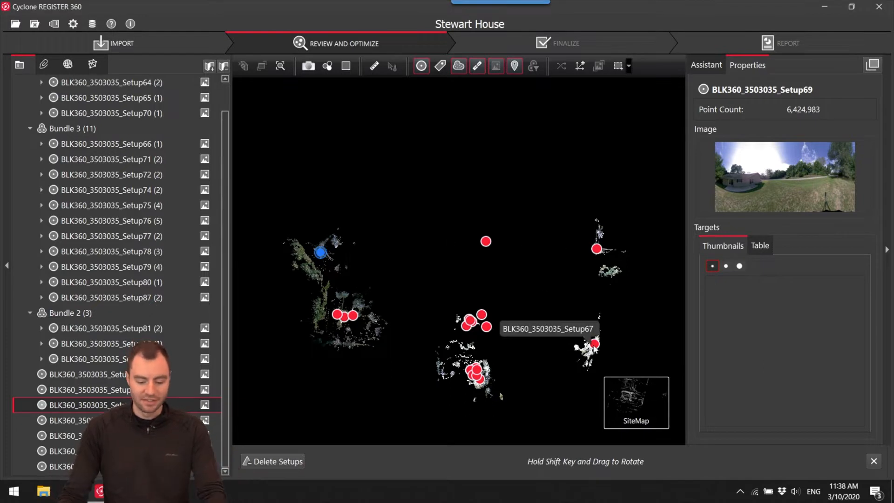
pyautogui.click(347, 272)
pyautogui.moveTo(608, 253); pyautogui.dragTo(390, 241)
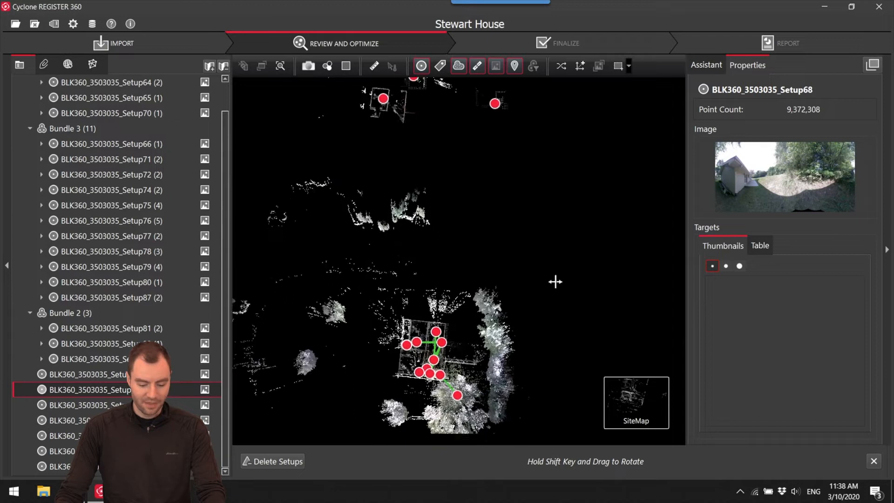
# Delete the link between outdoor Setup66 and Setup78, and move Setup66 out of Bundle 3's house plan to beside Bundle 1.
pyautogui.moveTo(493, 273)
pyautogui.mouseDown()
pyautogui.moveTo(573, 242)
pyautogui.moveTo(484, 259)
pyautogui.mouseUp()
pyautogui.scroll(-2, 470, 242)
pyautogui.scroll(5, 512, 219)
pyautogui.moveTo(517, 217); pyautogui.dragTo(538, 169)
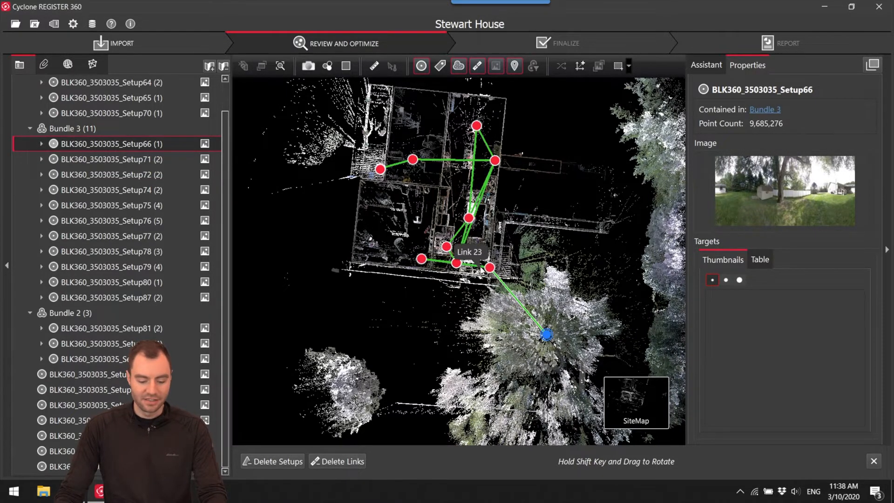
pyautogui.scroll(3, 498, 272)
pyautogui.click(512, 297)
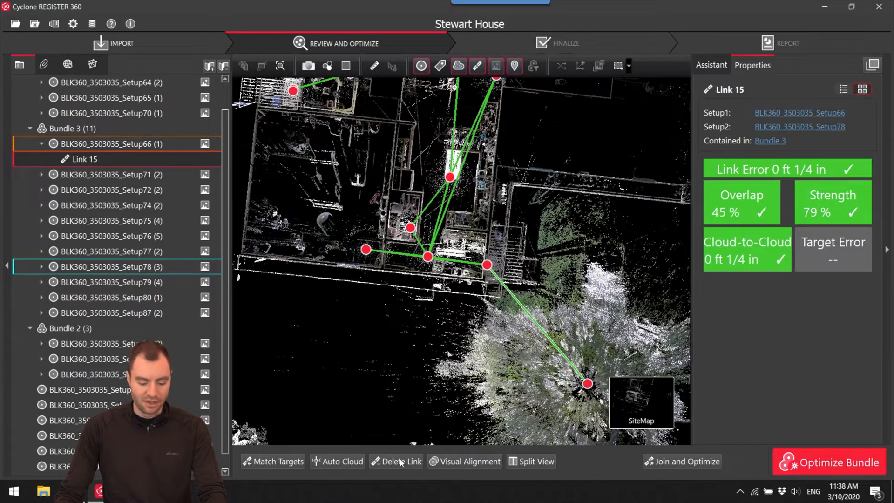
pyautogui.click(401, 461)
pyautogui.scroll(-5, 572, 181)
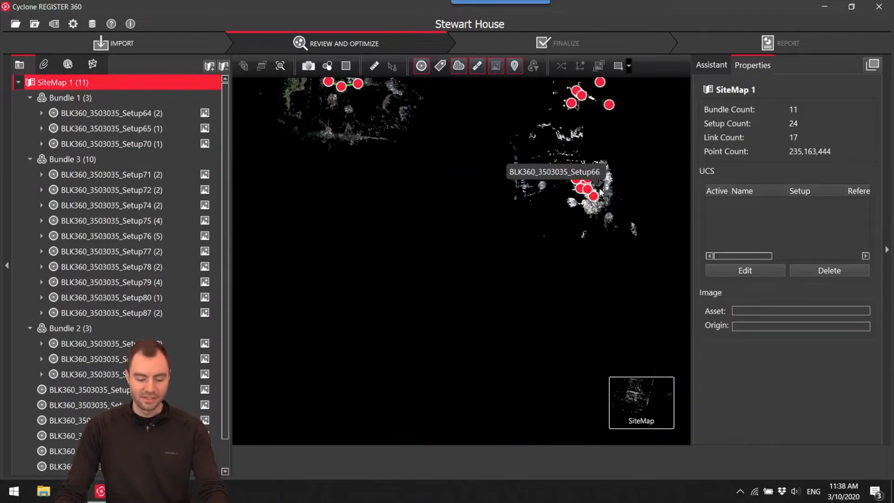
pyautogui.moveTo(594, 267); pyautogui.dragTo(376, 153)
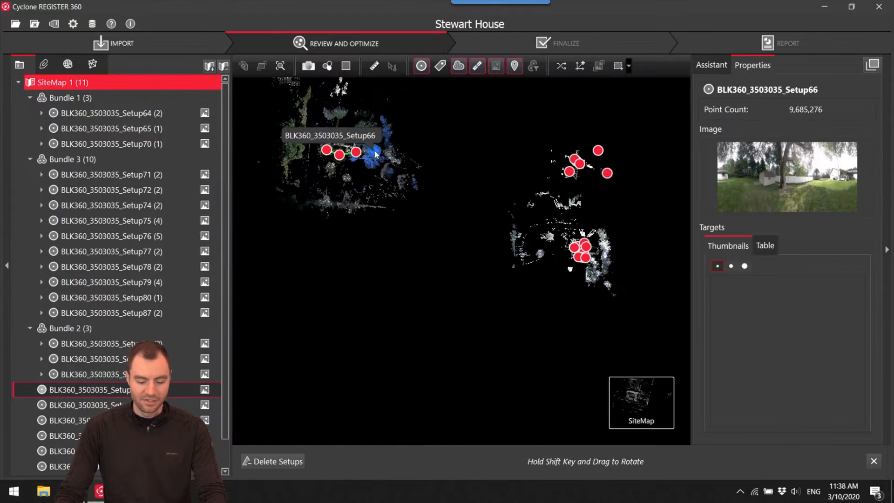
# Open Setup78 from the site map, look around its surroundings to check its placement, and return to the site map.
pyautogui.scroll(6, 527, 323)
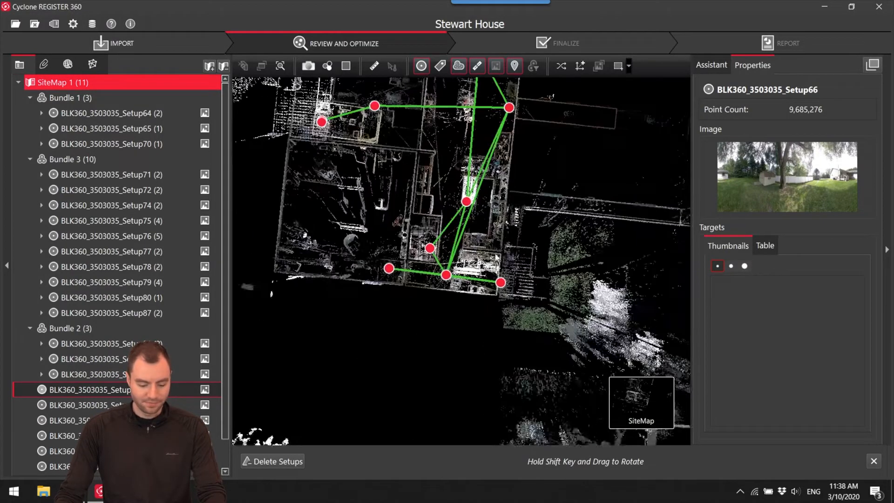
pyautogui.scroll(-2, 528, 323)
pyautogui.moveTo(488, 337); pyautogui.dragTo(493, 286)
pyautogui.scroll(2, 494, 285)
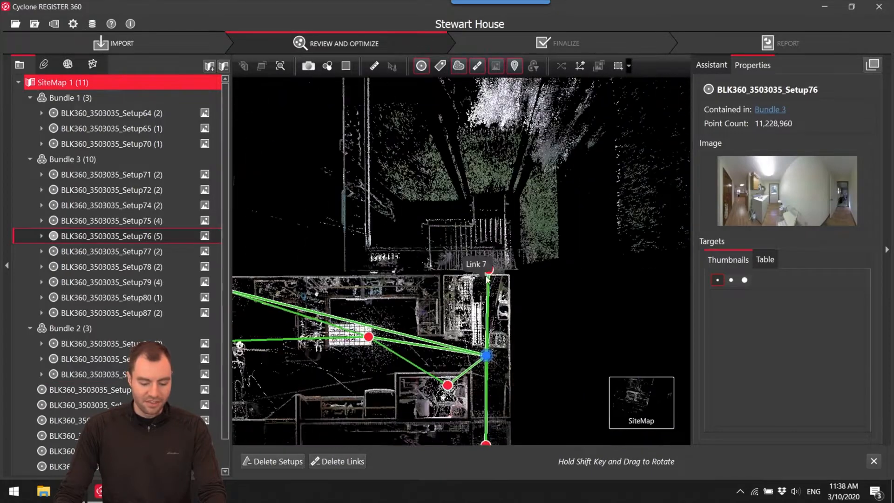
pyautogui.click(482, 256)
pyautogui.rightClick(479, 264)
pyautogui.click(490, 269)
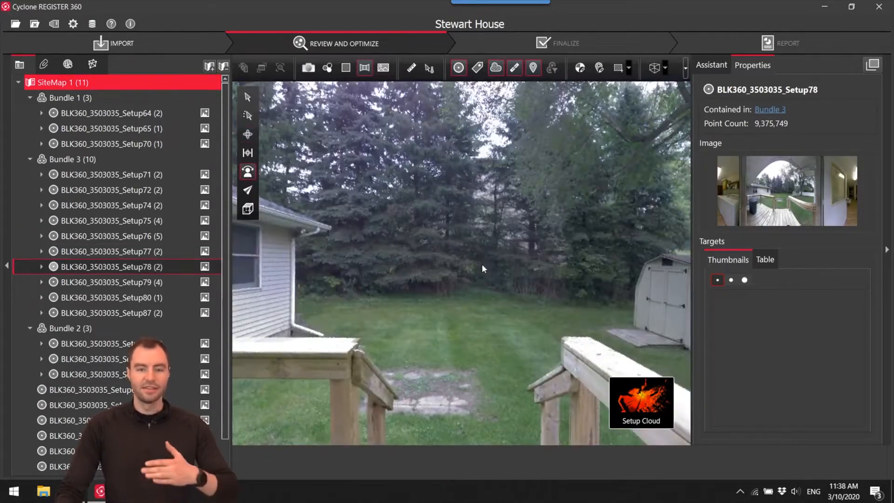
pyautogui.moveTo(465, 235); pyautogui.dragTo(658, 224)
pyautogui.moveTo(631, 406)
pyautogui.click(578, 408)
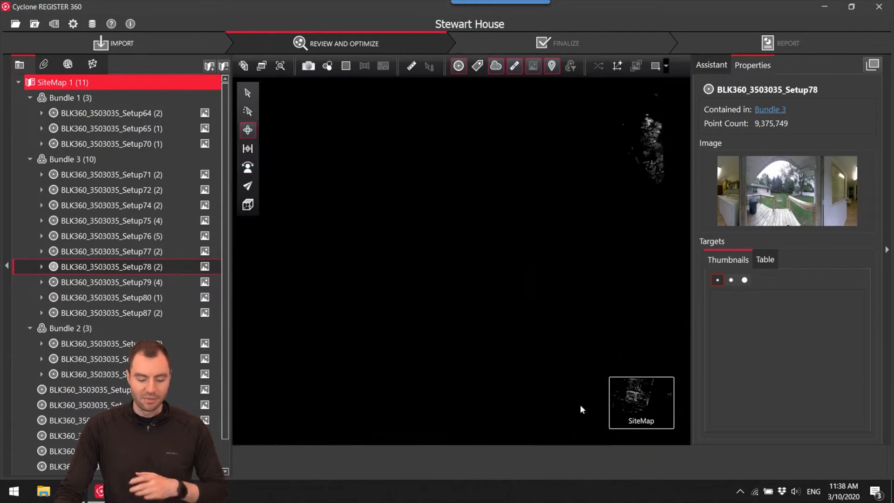
# Delete the links joining Setup78 to Setup77 and Setup76 in Bundle 3.
pyautogui.moveTo(582, 375); pyautogui.dragTo(436, 202)
pyautogui.scroll(10, 454, 225)
pyautogui.click(477, 235)
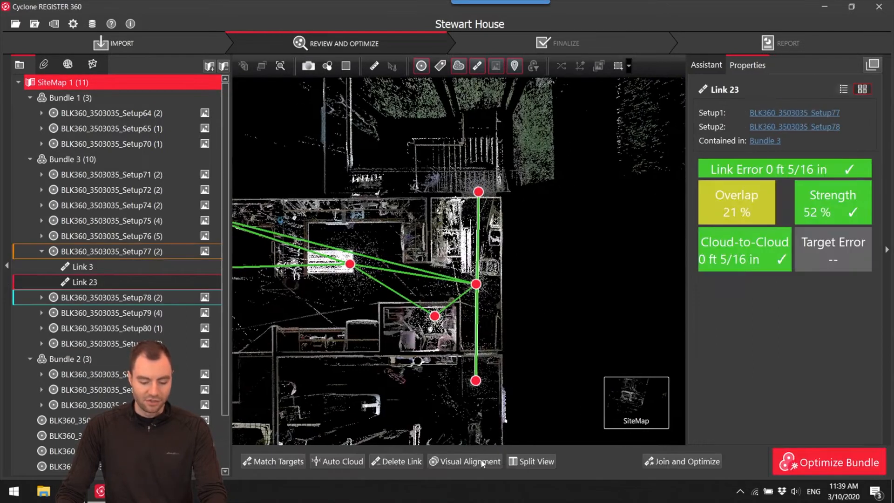
pyautogui.click(401, 461)
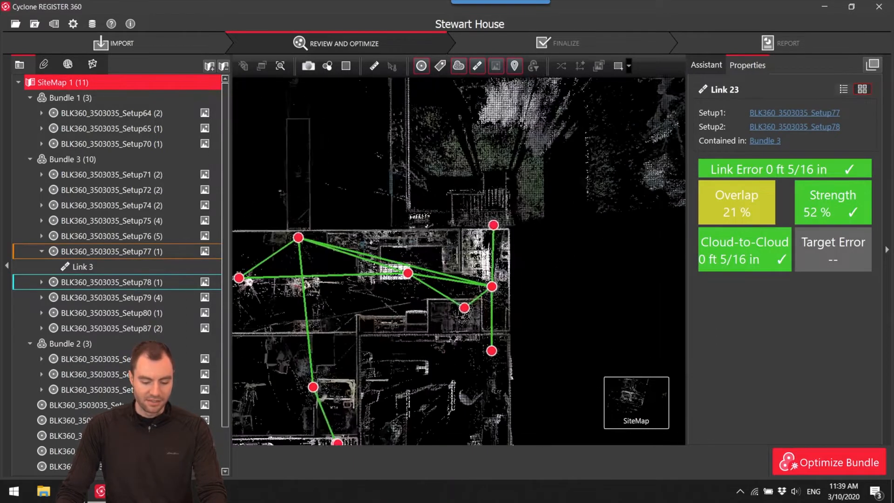
pyautogui.click(493, 255)
pyautogui.click(397, 465)
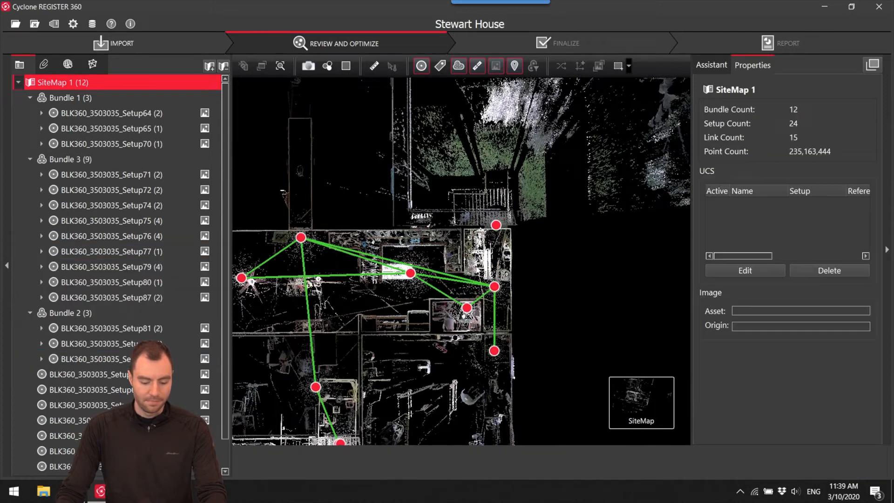
# Move the unlinked Setup78 off Bundle 3's house plan into an empty area of the site map.
pyautogui.click(495, 225)
pyautogui.scroll(-8, 512, 196)
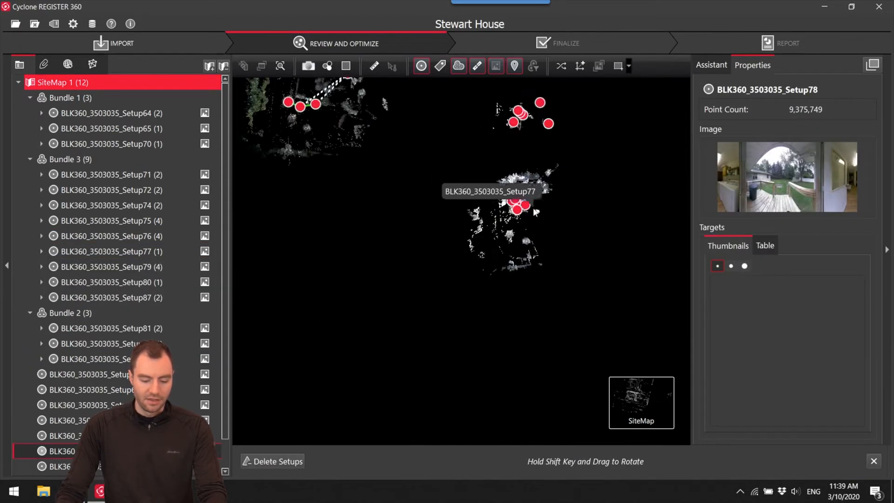
pyautogui.scroll(-2, 585, 218)
pyautogui.moveTo(494, 225); pyautogui.dragTo(445, 238)
pyautogui.moveTo(444, 238); pyautogui.dragTo(556, 237, button='middle')
pyautogui.scroll(-4, 565, 245)
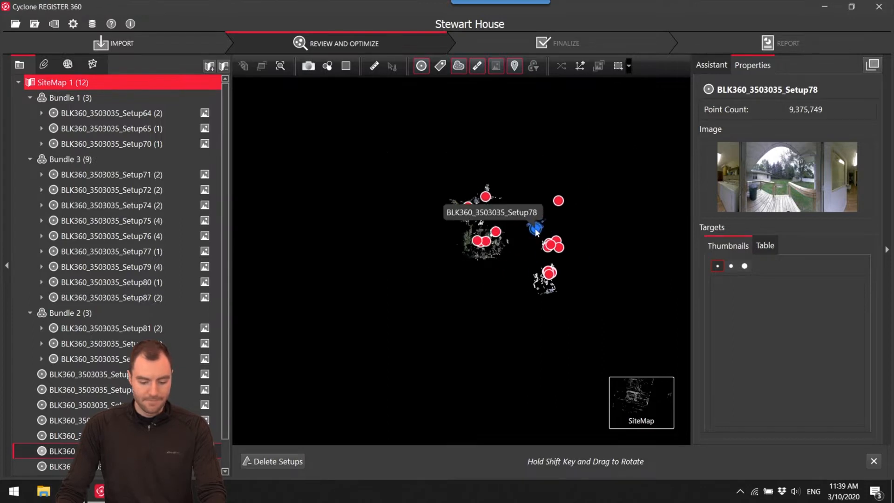
pyautogui.scroll(5, 537, 231)
pyautogui.moveTo(535, 226); pyautogui.dragTo(515, 236, button='middle')
pyautogui.scroll(3, 515, 239)
pyautogui.scroll(1, 515, 239)
pyautogui.moveTo(516, 239)
pyautogui.mouseDown()
pyautogui.moveTo(513, 154)
pyautogui.moveTo(506, 164)
pyautogui.mouseUp()
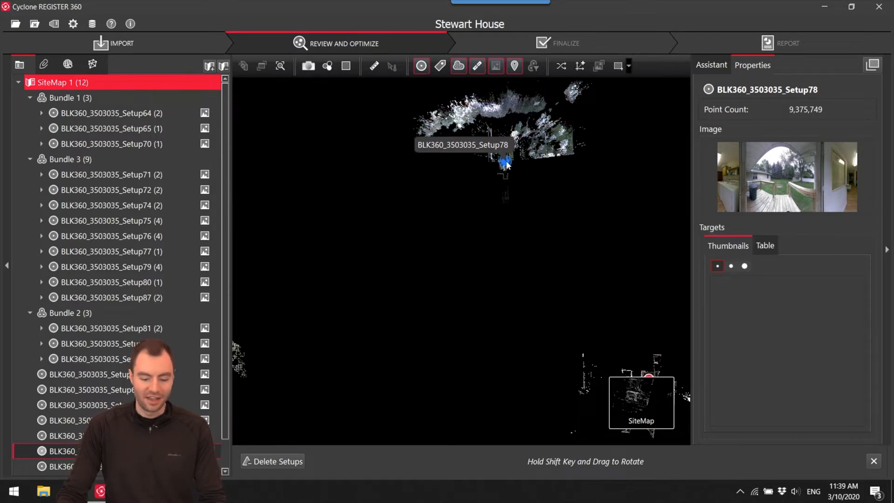
# Examine Bundle 3's house plan, Bundle 1 and the separated setups across the site map.
pyautogui.scroll(-6, 505, 164)
pyautogui.scroll(6, 537, 258)
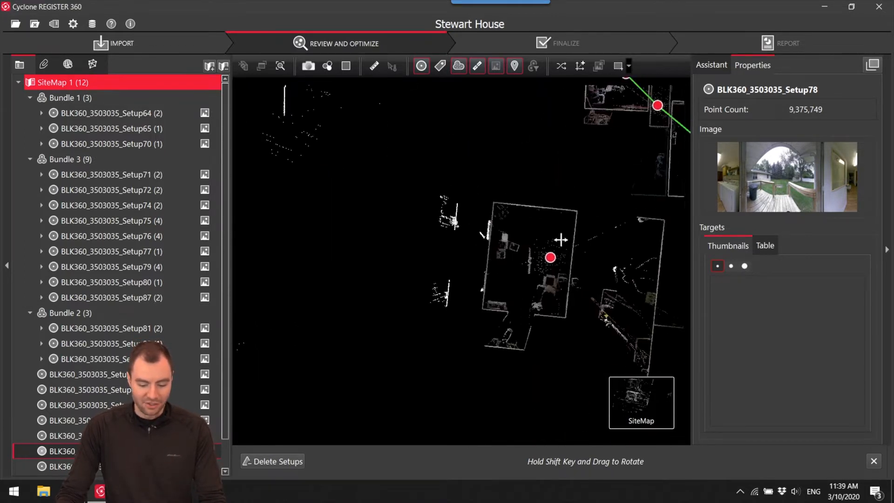
pyautogui.scroll(-6, 489, 273)
pyautogui.moveTo(417, 293); pyautogui.dragTo(470, 171)
pyautogui.scroll(-2, 454, 172)
pyautogui.moveTo(419, 201); pyautogui.dragTo(579, 260)
pyautogui.scroll(-5, 566, 295)
pyautogui.scroll(10, 517, 255)
pyautogui.scroll(-8, 515, 223)
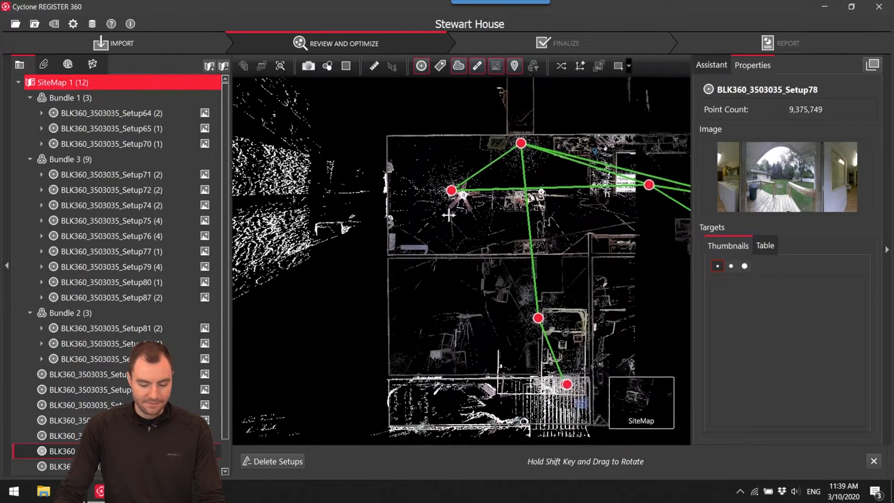
pyautogui.scroll(10, 489, 297)
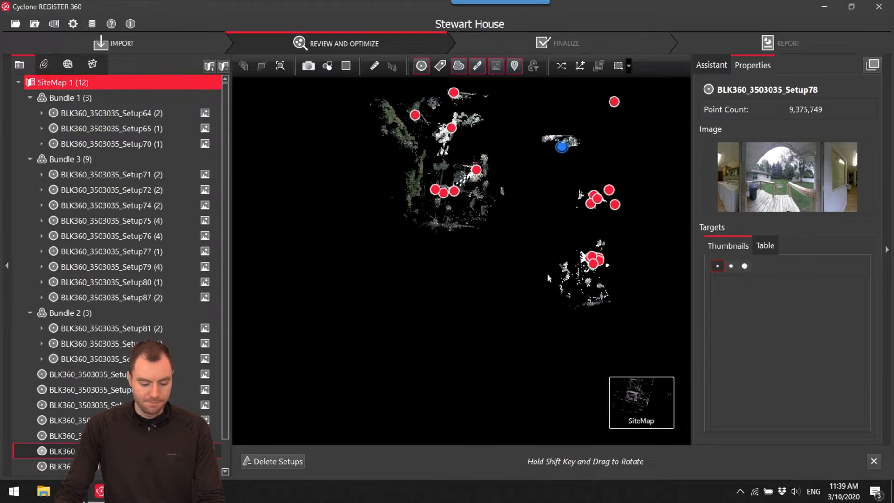
pyautogui.scroll(-3, 486, 298)
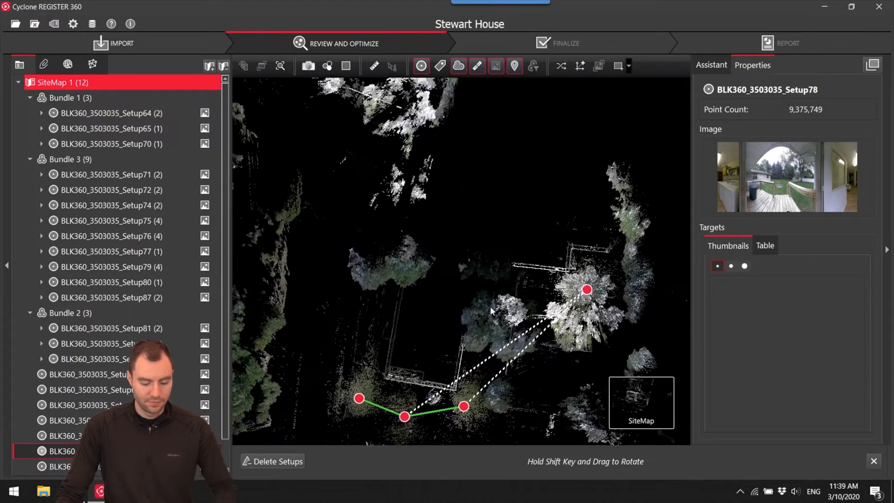
# Review the images of unlinked Setup67, Setup68, Setup69, Setup66, Setup78, Setup83 and Setup85 on the site map.
pyautogui.click(506, 281)
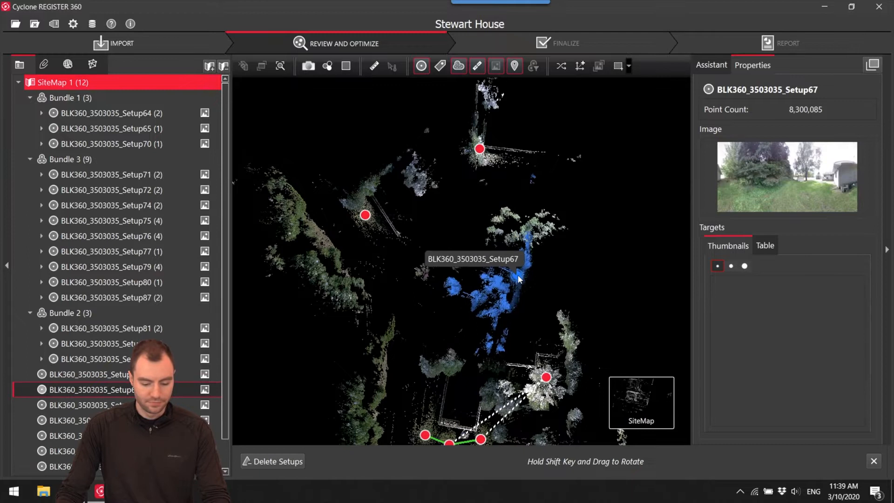
pyautogui.click(479, 149)
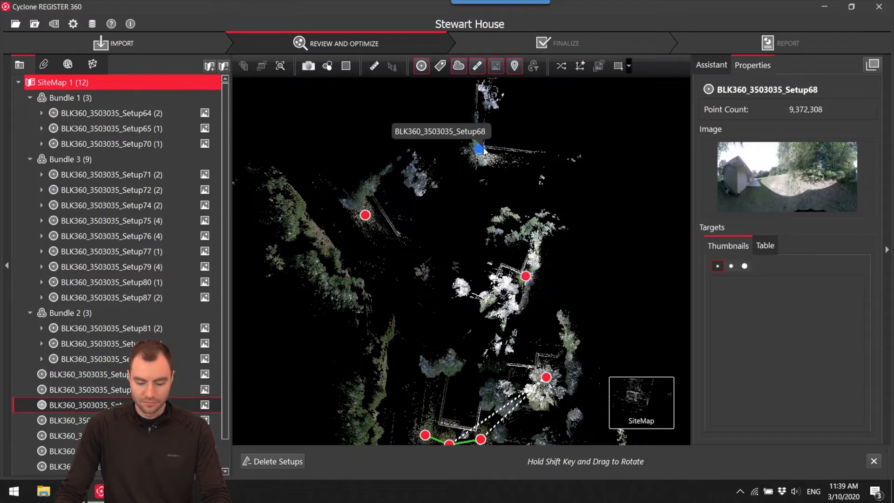
pyautogui.click(366, 215)
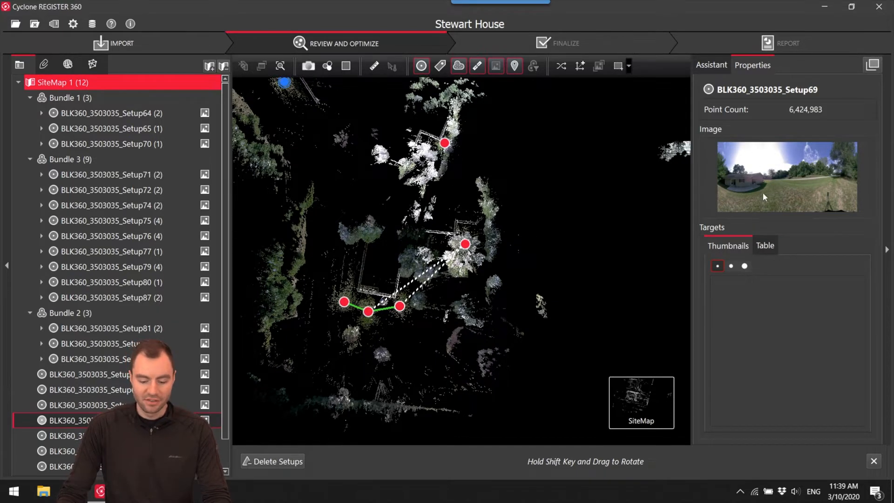
pyautogui.click(464, 244)
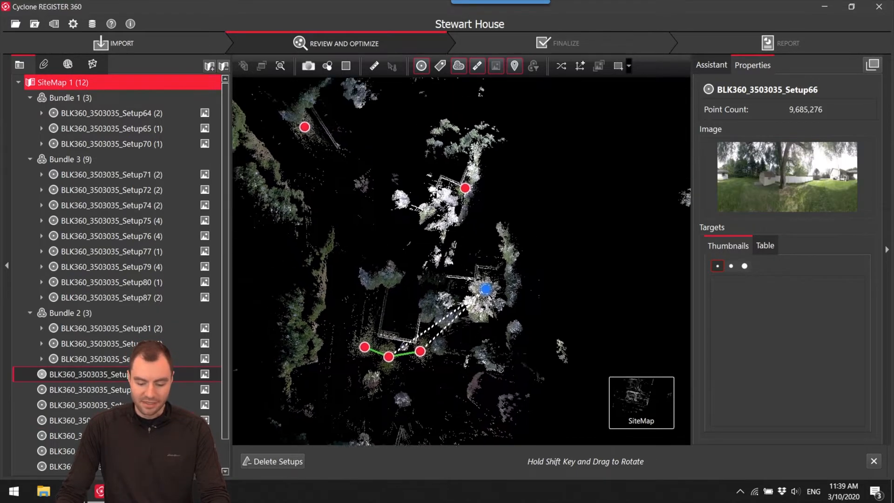
pyautogui.click(438, 195)
pyautogui.click(602, 207)
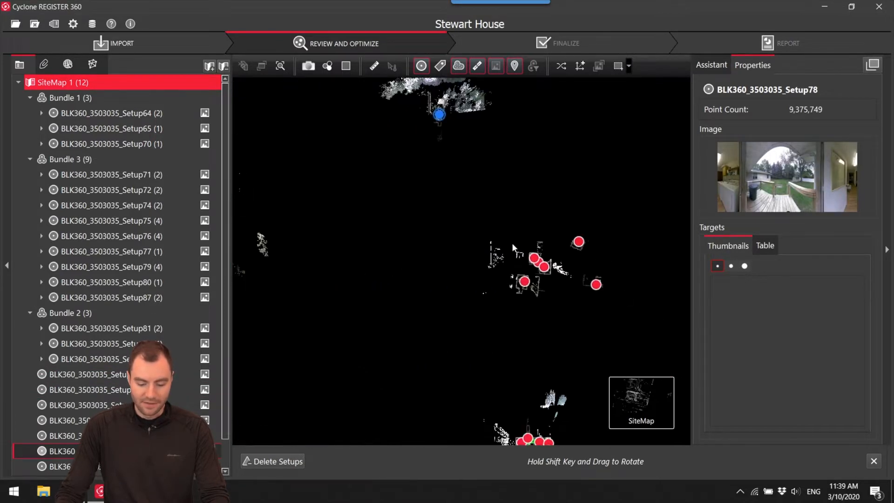
pyautogui.click(578, 243)
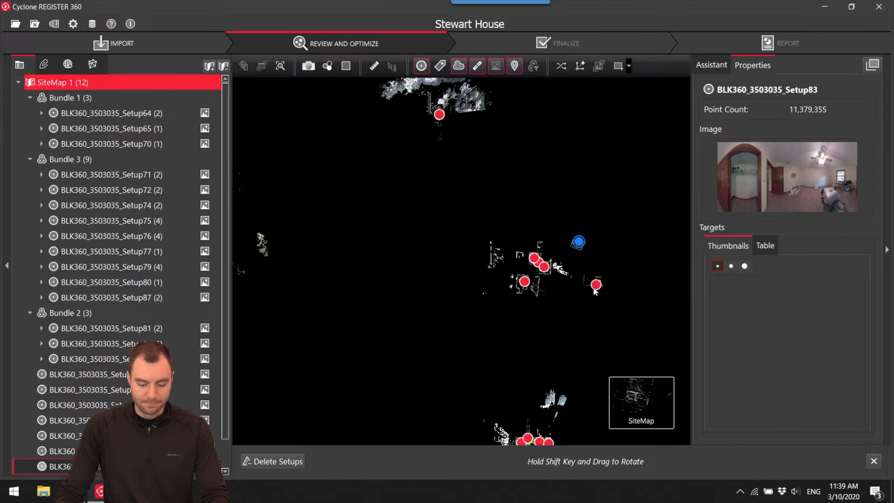
pyautogui.scroll(6, 506, 314)
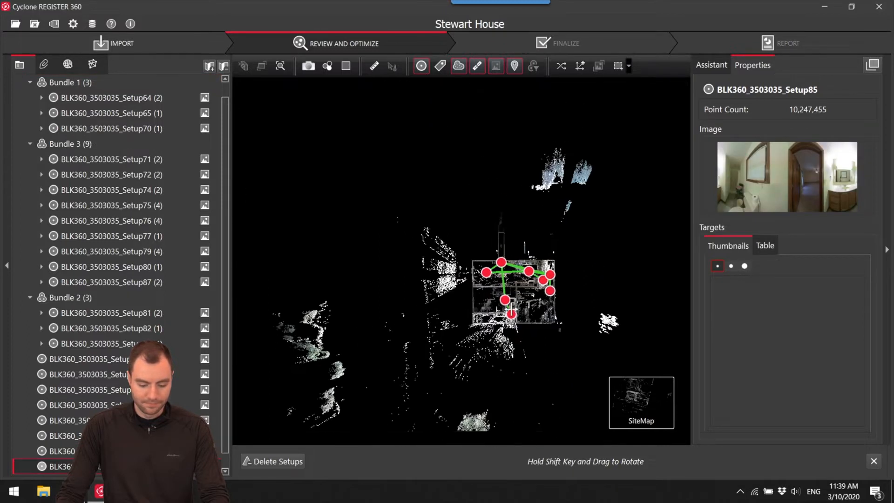
# Inspect the overlapping Setup80 and Setup71 at Bundle 3's porch entrance and delete the link between them.
pyautogui.scroll(-8, 486, 174)
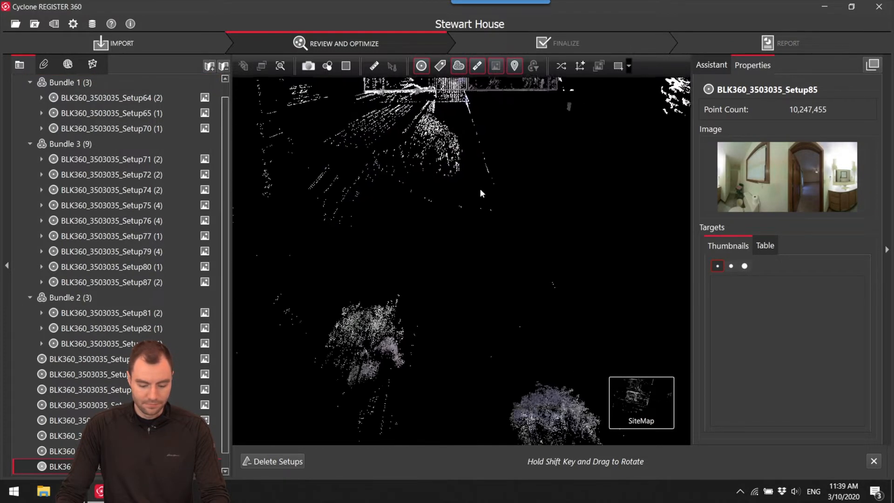
pyautogui.scroll(5, 484, 221)
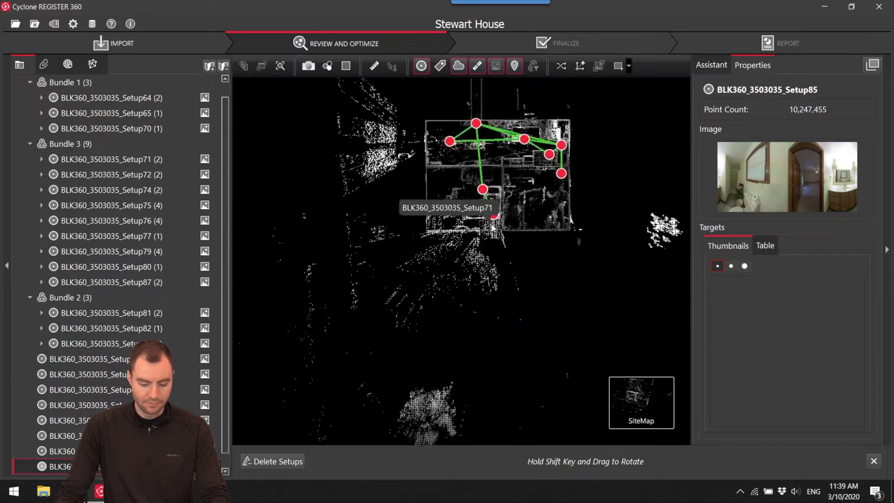
pyautogui.click(496, 205)
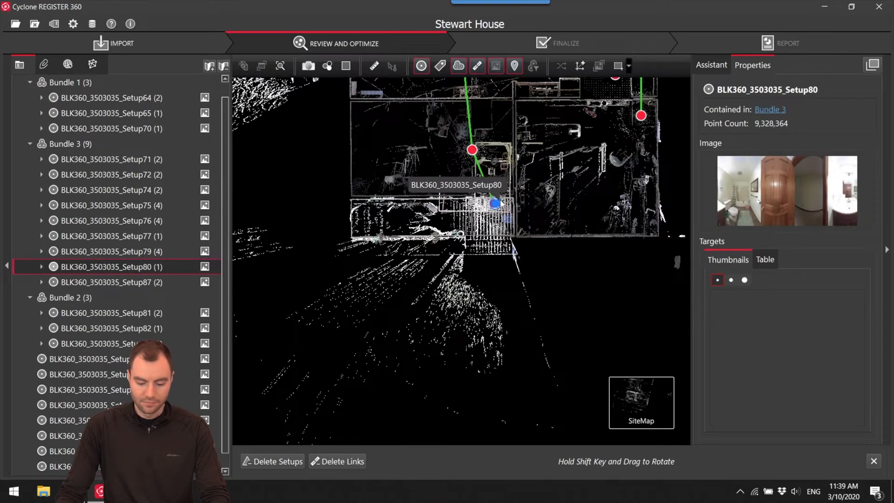
pyautogui.scroll(8, 496, 205)
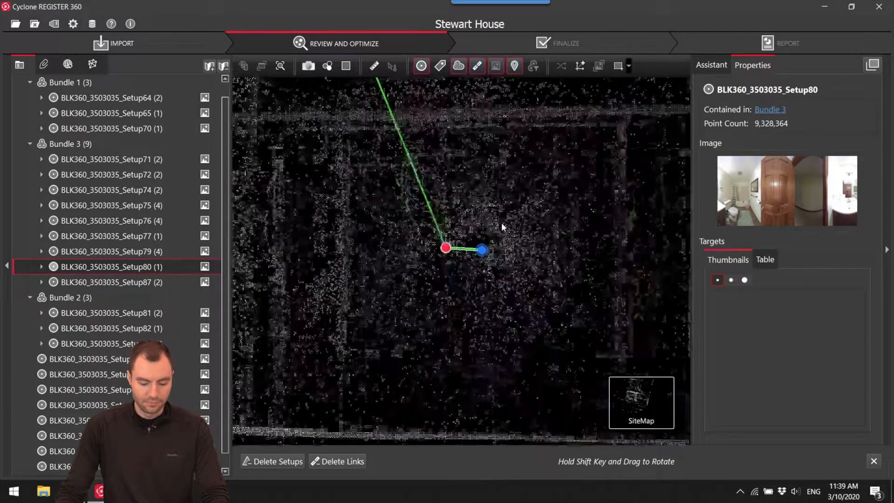
pyautogui.click(420, 260)
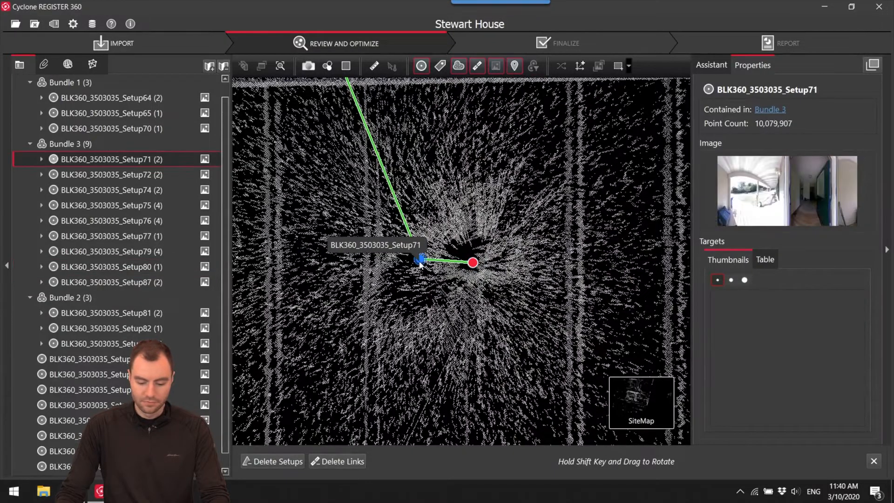
pyautogui.click(451, 261)
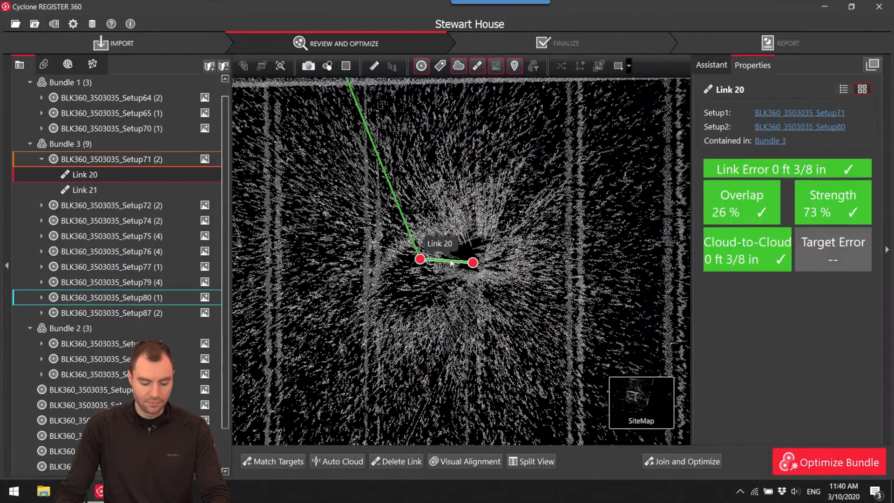
pyautogui.click(399, 461)
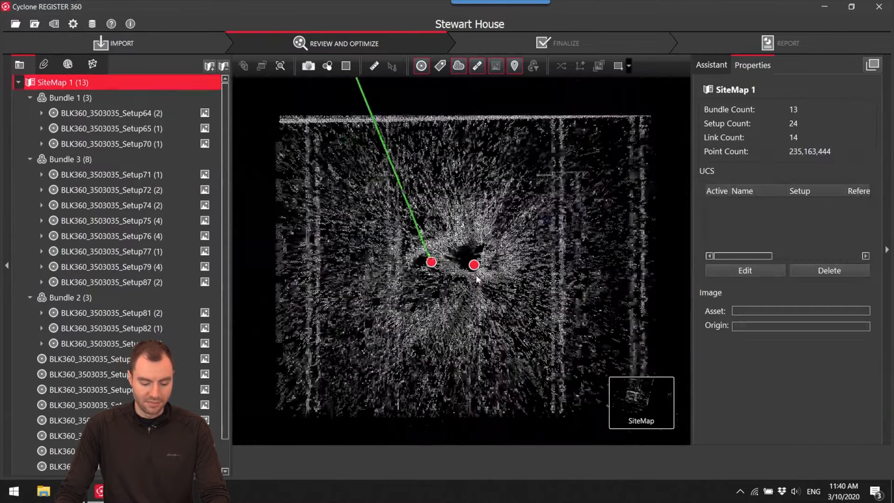
# Move the unlinked bathroom Setup80 clear of Bundle 3's house plan to an empty spot beside it.
pyautogui.click(376, 336)
pyautogui.moveTo(376, 336); pyautogui.dragTo(402, 109)
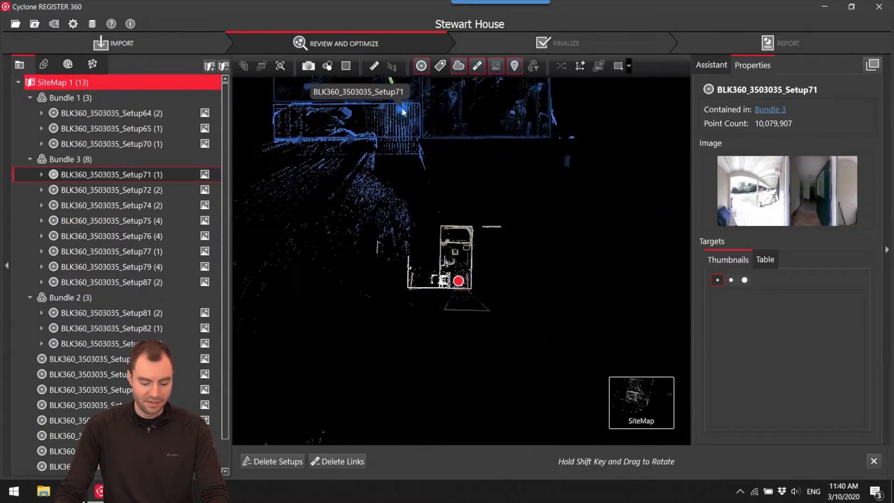
pyautogui.moveTo(458, 281); pyautogui.dragTo(615, 155)
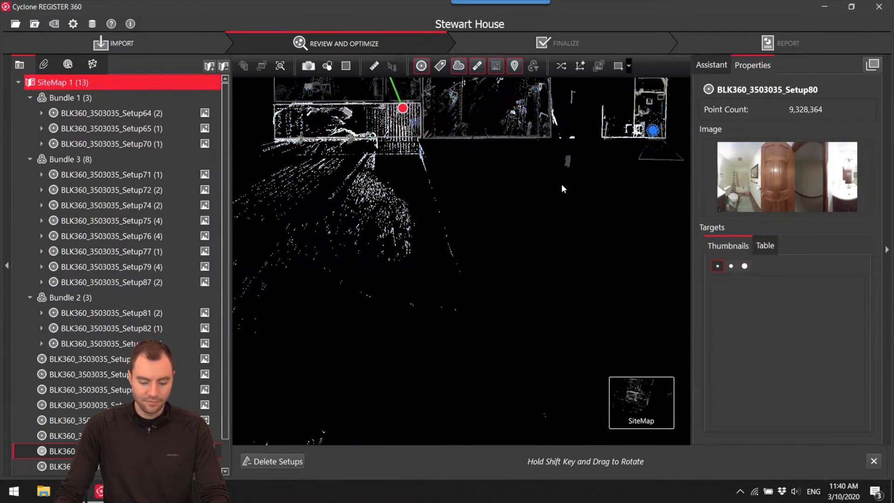
# Open Setup71 from Bundle 3's plan to check its placement at the porch entrance.
pyautogui.moveTo(563, 189); pyautogui.dragTo(597, 326)
pyautogui.scroll(4, 439, 246)
pyautogui.click(440, 246)
pyautogui.rightClick(440, 245)
pyautogui.click(448, 252)
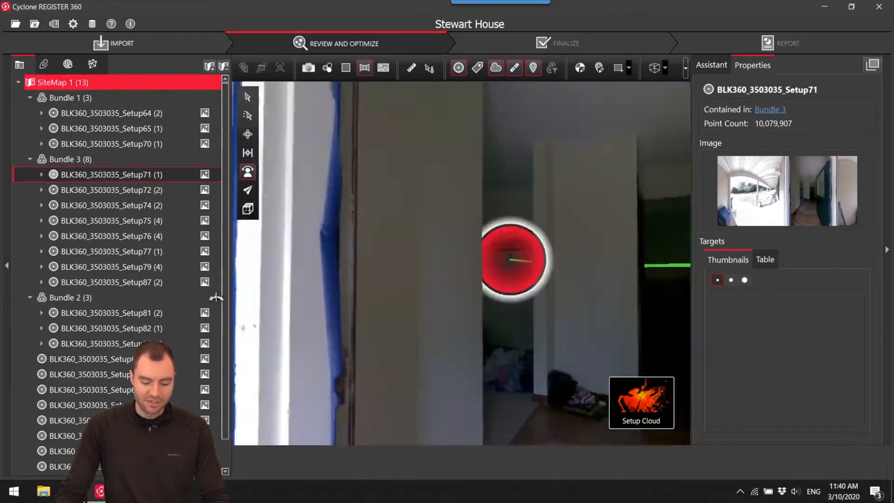
# Look around Setup71's panorama at the porch entrance and return to the site map.
pyautogui.moveTo(216, 298); pyautogui.dragTo(569, 324)
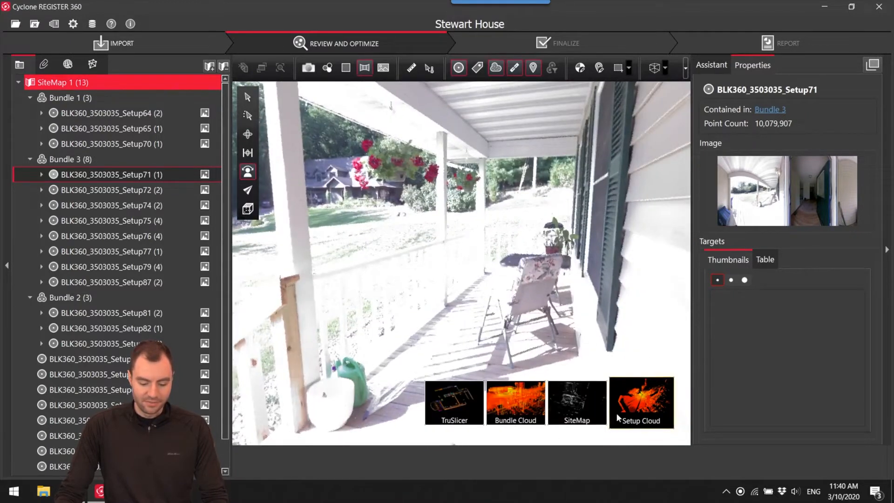
pyautogui.click(454, 401)
pyautogui.moveTo(549, 367); pyautogui.dragTo(568, 394)
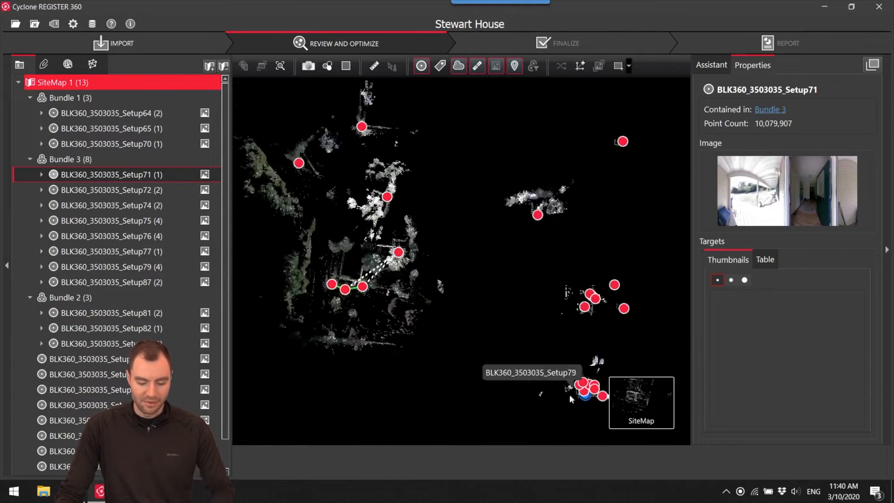
# Delete the link joining porch Setup71 to Setup72 in Bundle 3.
pyautogui.scroll(4, 579, 387)
pyautogui.moveTo(582, 386); pyautogui.dragTo(484, 288, button='middle')
pyautogui.scroll(7, 484, 289)
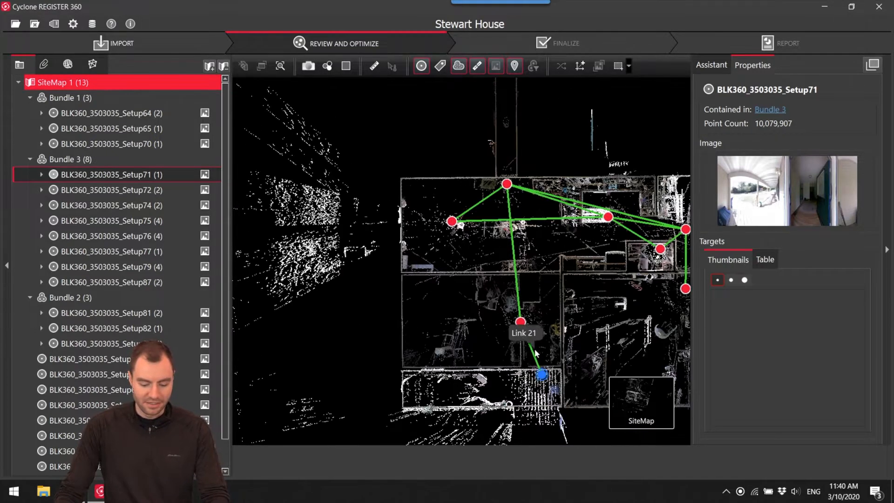
pyautogui.click(523, 327)
pyautogui.click(411, 459)
pyautogui.scroll(-8, 533, 352)
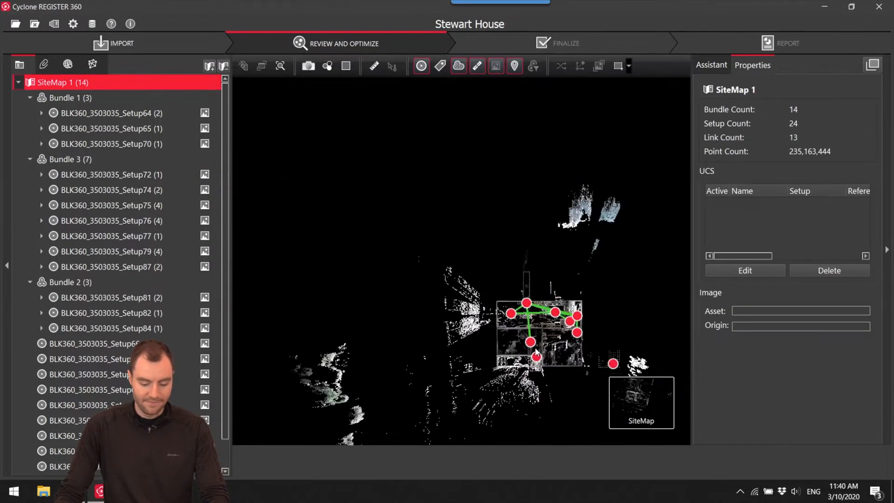
# Move the unlinked Setup71 off Bundle 3's house plan and place it beside the separate outdoor setup.
pyautogui.moveTo(536, 356); pyautogui.dragTo(371, 215)
pyautogui.moveTo(404, 209); pyautogui.dragTo(503, 364, button='middle')
pyautogui.scroll(-3, 502, 359)
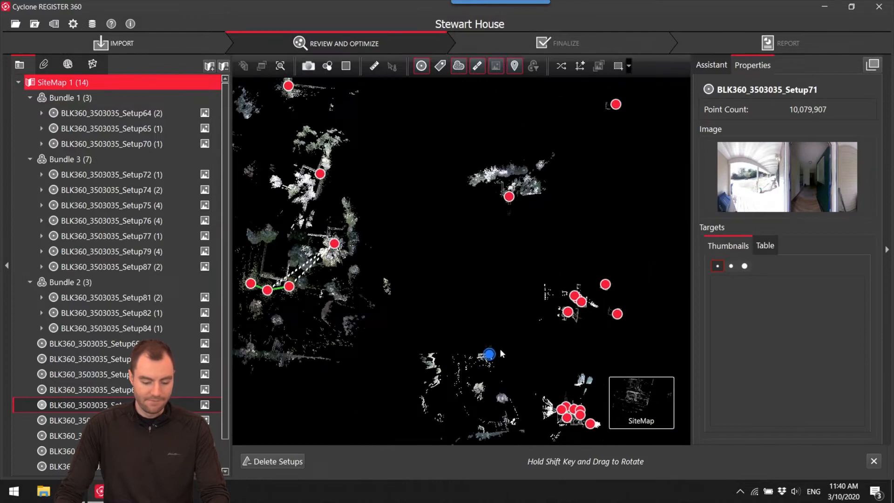
pyautogui.moveTo(491, 359); pyautogui.dragTo(513, 176)
pyautogui.moveTo(556, 178); pyautogui.dragTo(552, 149, button='middle')
# Gather the unlinked interior setups, including Setup83, in an empty area well away from the outdoor scans.
pyautogui.scroll(-1, 585, 163)
pyautogui.scroll(-1, 585, 162)
pyautogui.scroll(-1, 582, 244)
pyautogui.moveTo(582, 244); pyautogui.dragTo(493, 288, button='middle')
pyautogui.moveTo(499, 154); pyautogui.dragTo(565, 191)
pyautogui.moveTo(491, 258); pyautogui.dragTo(560, 221)
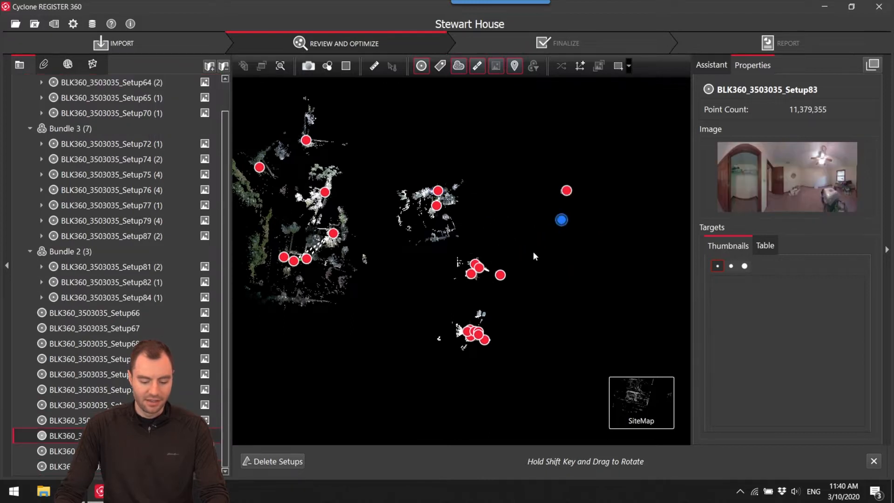
# Move Bundle 2, Setup73, Bundle 3 and Setup80 over to the area with the other interior setups.
pyautogui.moveTo(501, 275); pyautogui.dragTo(553, 199)
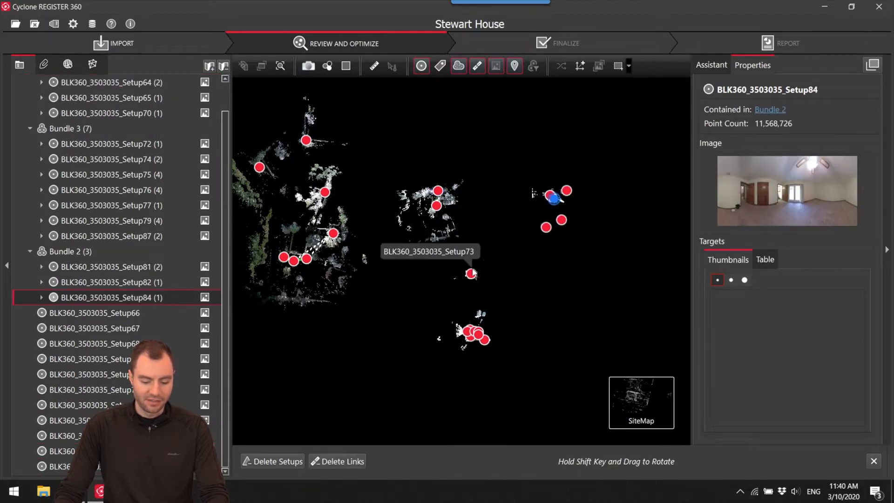
pyautogui.moveTo(471, 275); pyautogui.dragTo(557, 211)
pyautogui.moveTo(478, 339); pyautogui.dragTo(553, 259)
pyautogui.moveTo(487, 339); pyautogui.dragTo(559, 300)
# Move Bundle 1 clear of the other outdoor scans and check its Setup64 and Setup70 positions.
pyautogui.moveTo(419, 283); pyautogui.dragTo(604, 305, button='middle')
pyautogui.scroll(5, 479, 284)
pyautogui.moveTo(483, 295); pyautogui.dragTo(462, 240, button='middle')
pyautogui.scroll(-3, 458, 223)
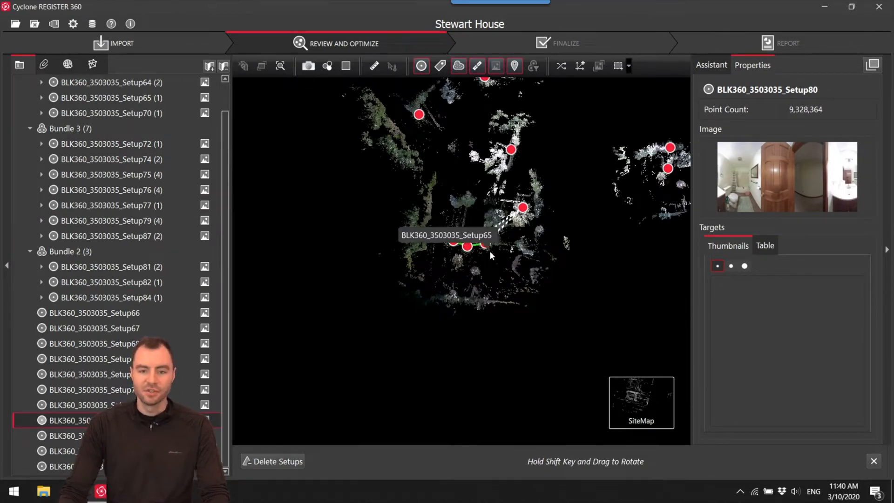
pyautogui.moveTo(467, 246)
pyautogui.mouseDown()
pyautogui.moveTo(436, 336)
pyautogui.moveTo(467, 378)
pyautogui.mouseUp()
pyautogui.scroll(7, 451, 298)
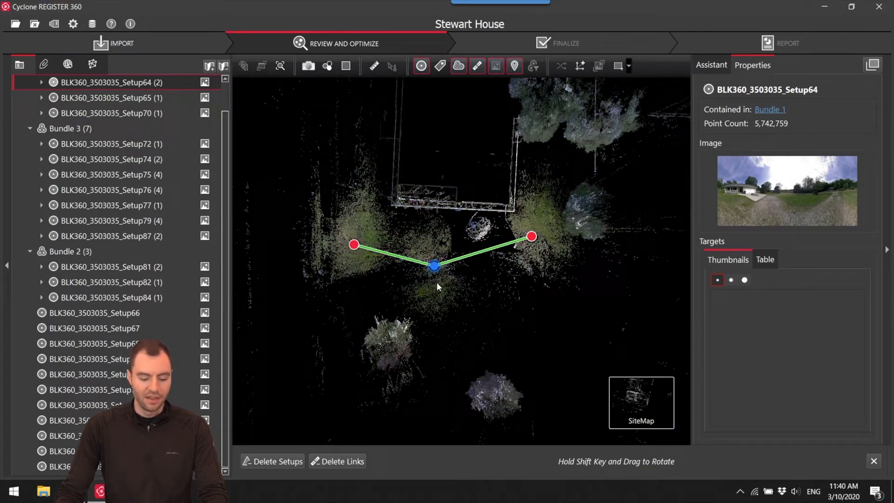
pyautogui.moveTo(433, 270); pyautogui.dragTo(417, 279)
pyautogui.click(350, 250)
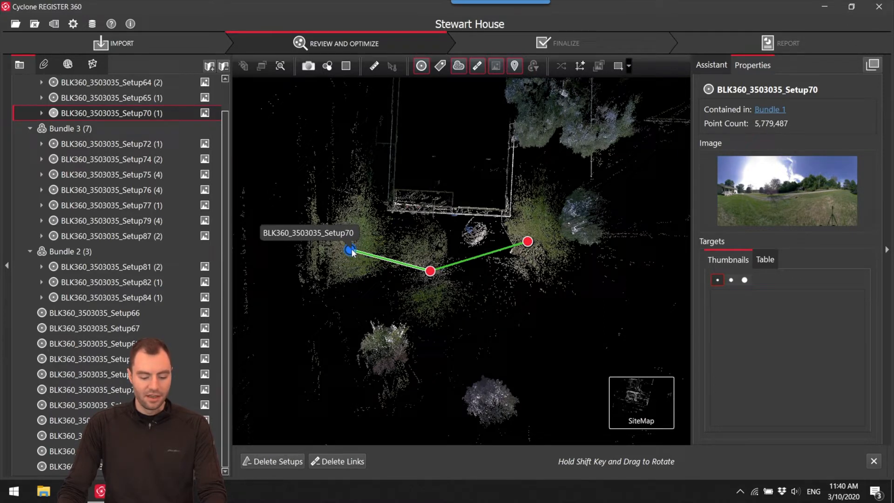
pyautogui.moveTo(352, 252)
pyautogui.keyDown('shift'); pyautogui.mouseDown()
pyautogui.moveTo(599, 224)
pyautogui.moveTo(592, 333)
pyautogui.moveTo(478, 187)
pyautogui.moveTo(501, 241)
pyautogui.moveTo(496, 338)
pyautogui.mouseUp(); pyautogui.keyUp('shift')
# Place outdoor Setup66 on Bundle 1's plan so its walls and trees roughly overlap the house.
pyautogui.scroll(-3, 521, 258)
pyautogui.scroll(-4, 440, 309)
pyautogui.moveTo(439, 309); pyautogui.dragTo(457, 340)
pyautogui.scroll(2, 496, 335)
pyautogui.moveTo(578, 158)
pyautogui.mouseDown()
pyautogui.moveTo(565, 185)
pyautogui.moveTo(509, 194)
pyautogui.moveTo(499, 232)
pyautogui.moveTo(556, 233)
pyautogui.moveTo(540, 207)
pyautogui.mouseUp()
pyautogui.moveTo(494, 236); pyautogui.dragTo(436, 290)
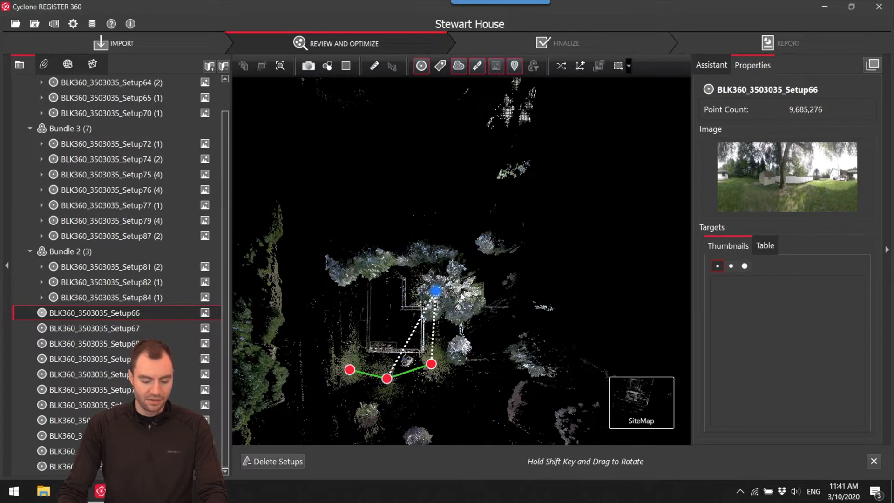
pyautogui.scroll(5, 424, 322)
pyautogui.moveTo(478, 203)
pyautogui.mouseDown()
pyautogui.moveTo(501, 162)
pyautogui.moveTo(487, 163)
pyautogui.moveTo(476, 201)
pyautogui.mouseUp()
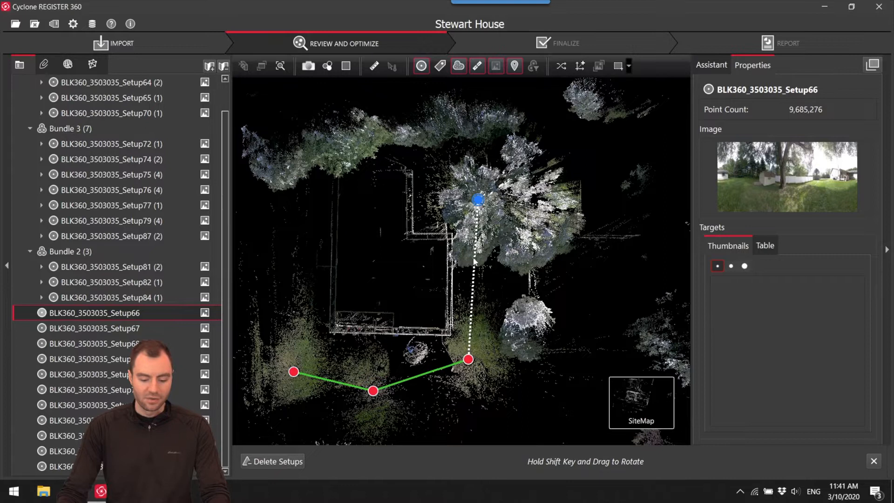
# Open the suggested link between Setup65 and Setup66 in Visual Alignment and shift the cloud toward the matching house corner.
pyautogui.click(629, 236)
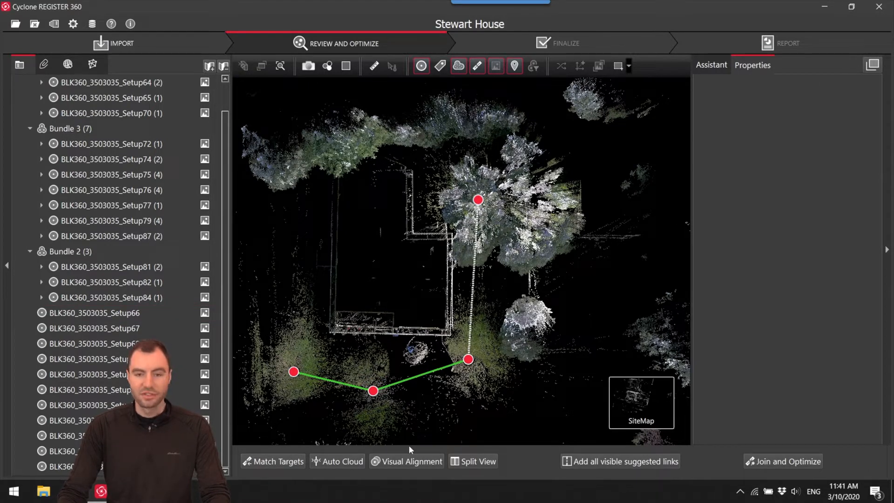
pyautogui.click(400, 461)
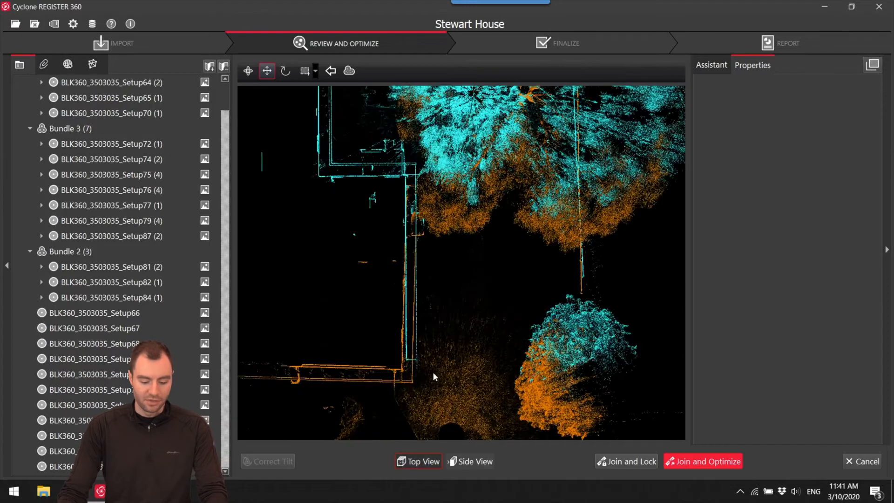
pyautogui.scroll(-5, 491, 373)
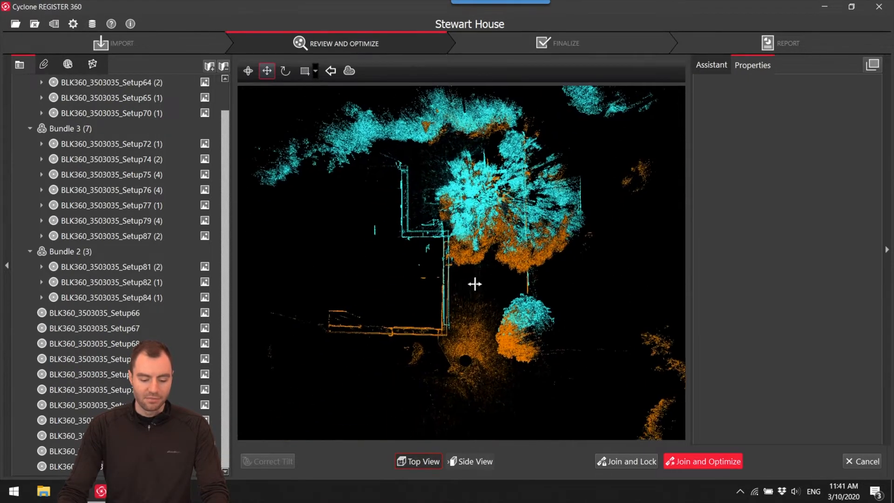
pyautogui.moveTo(475, 284); pyautogui.dragTo(484, 292)
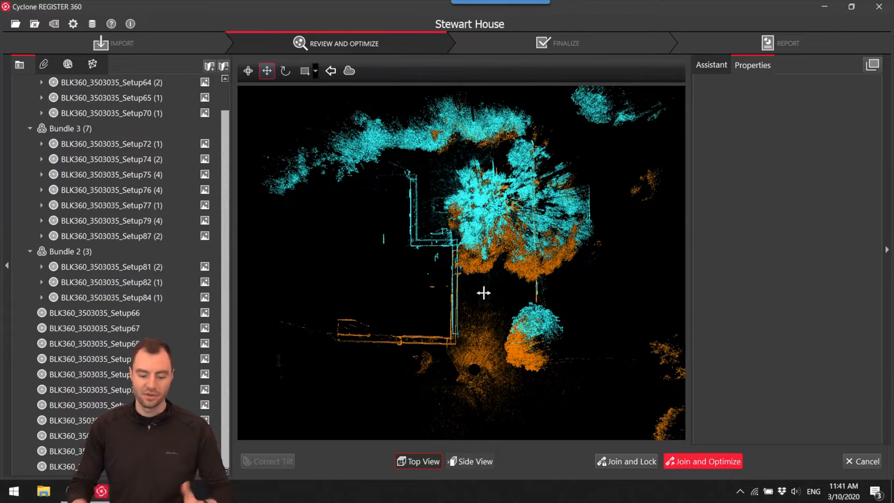
pyautogui.scroll(6, 451, 361)
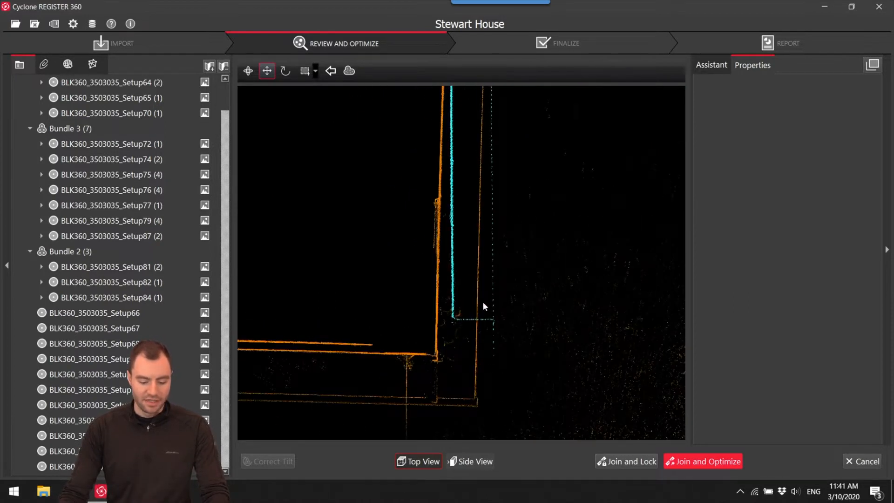
pyautogui.moveTo(468, 335); pyautogui.dragTo(468, 343)
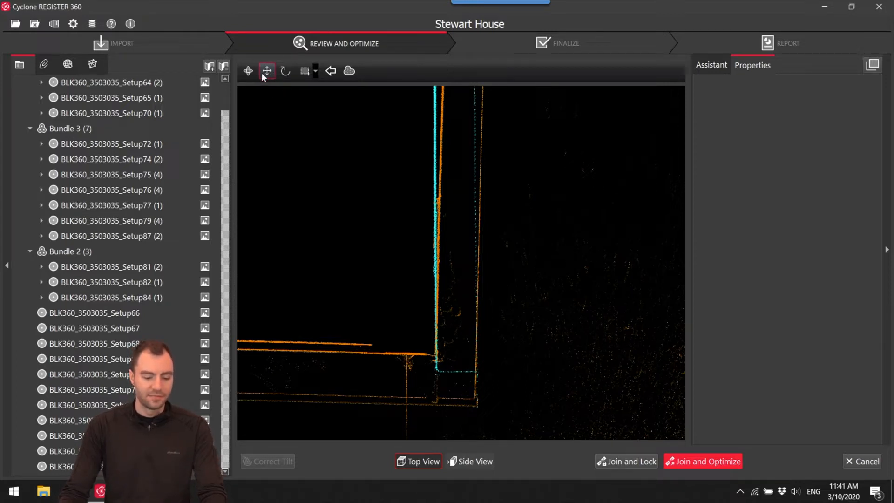
# Fine-tune the top-view offset of Setup66's cloud along the side wall of the house.
pyautogui.moveTo(372, 177); pyautogui.dragTo(394, 170)
pyautogui.moveTo(454, 259); pyautogui.dragTo(453, 234, button='middle')
pyautogui.scroll(-3, 454, 191)
pyautogui.moveTo(456, 122); pyautogui.dragTo(468, 310, button='middle')
pyautogui.scroll(-3, 468, 310)
pyautogui.moveTo(468, 253); pyautogui.dragTo(469, 296, button='middle')
pyautogui.scroll(4, 451, 231)
pyautogui.moveTo(483, 229); pyautogui.dragTo(463, 221, button='middle')
pyautogui.scroll(2, 460, 218)
pyautogui.moveTo(459, 217); pyautogui.dragTo(472, 210)
pyautogui.moveTo(471, 211); pyautogui.dragTo(486, 280, button='middle')
pyautogui.scroll(4, 479, 223)
pyautogui.scroll(-2, 484, 233)
pyautogui.scroll(-3, 490, 251)
pyautogui.scroll(-3, 480, 246)
pyautogui.moveTo(480, 245); pyautogui.dragTo(473, 169, button='middle')
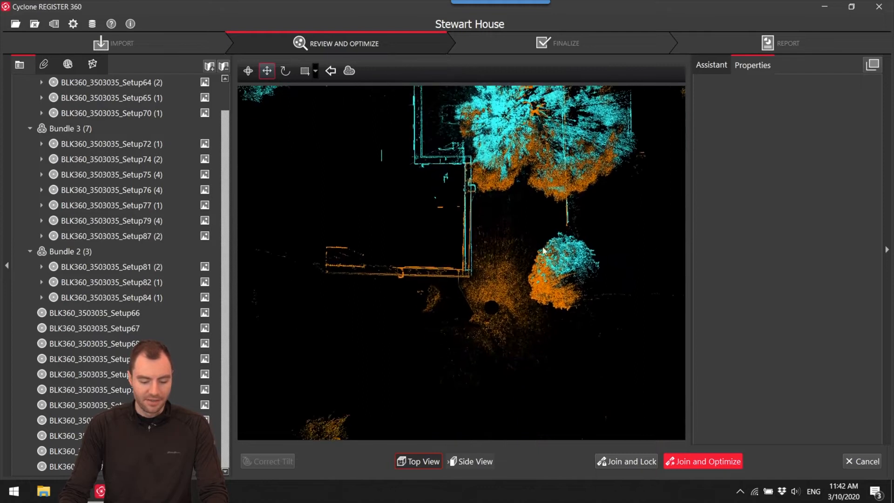
# Match the fence end in top view and rotate Setup66's cloud until the house walls and fence line coincide.
pyautogui.scroll(3, 577, 218)
pyautogui.scroll(6, 545, 220)
pyautogui.moveTo(551, 191); pyautogui.dragTo(541, 215)
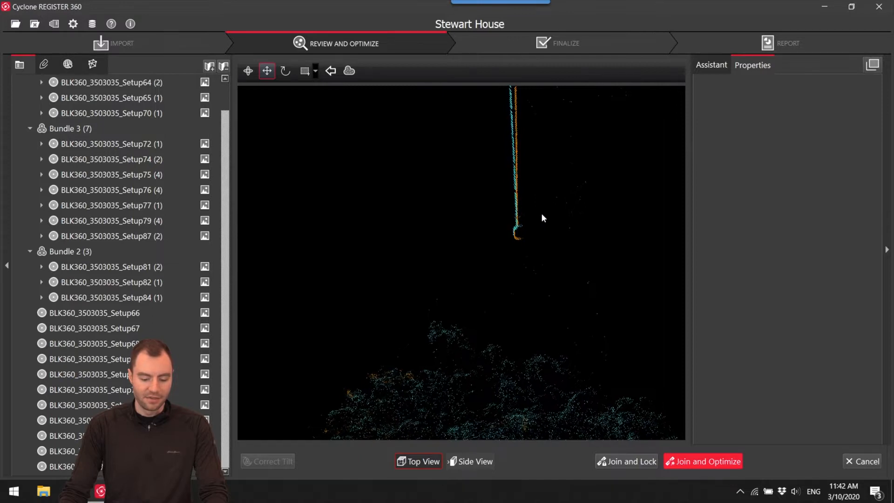
pyautogui.scroll(-3, 542, 220)
pyautogui.scroll(-5, 543, 225)
pyautogui.moveTo(532, 232); pyautogui.dragTo(614, 242, button='middle')
pyautogui.scroll(4, 557, 253)
pyautogui.scroll(2, 582, 254)
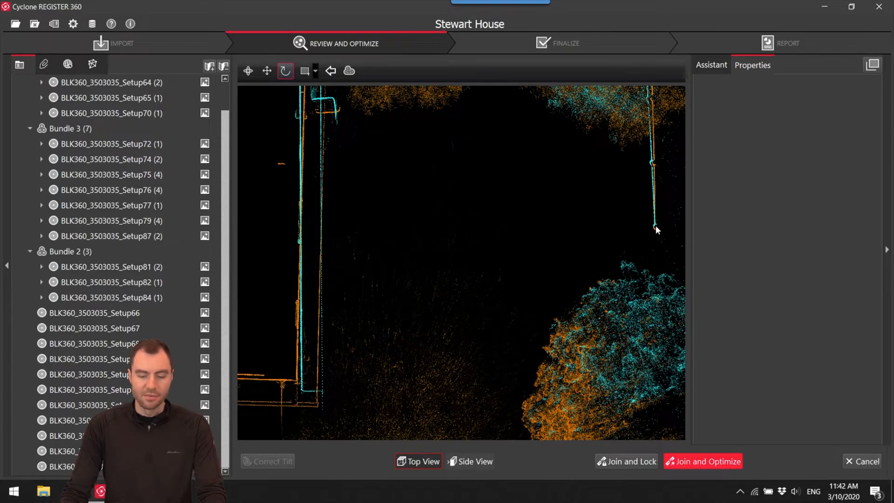
pyautogui.moveTo(655, 225); pyautogui.dragTo(242, 214)
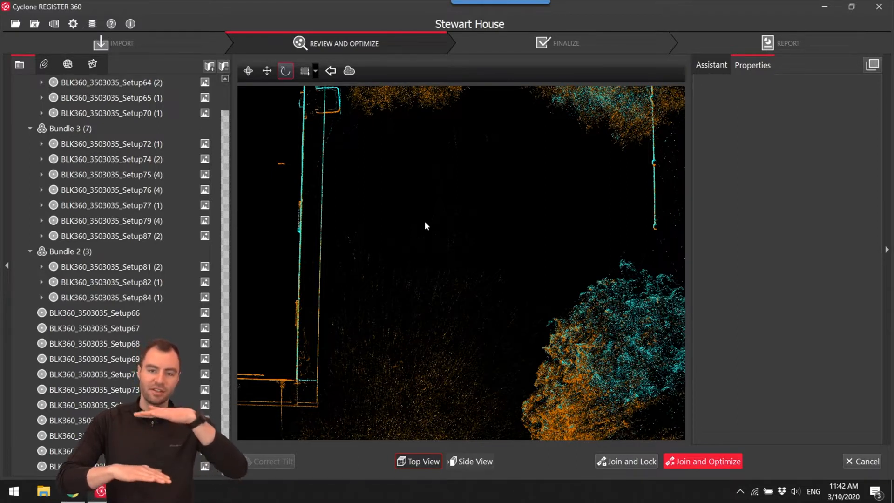
# Adjust the height of Setup66's cloud in side view until the two roof slope lines coincide.
pyautogui.click(484, 462)
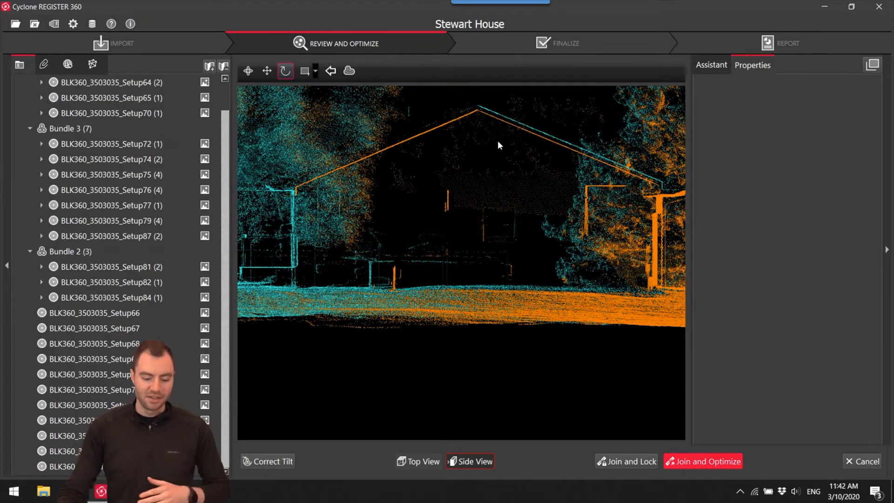
pyautogui.moveTo(535, 189); pyautogui.dragTo(653, 221, button='right')
pyautogui.scroll(10, 578, 232)
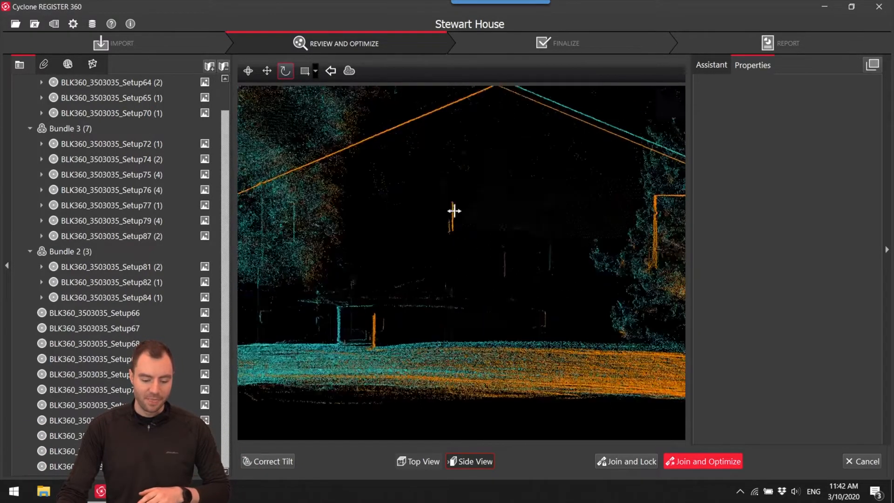
pyautogui.scroll(-8, 430, 253)
pyautogui.scroll(-4, 550, 256)
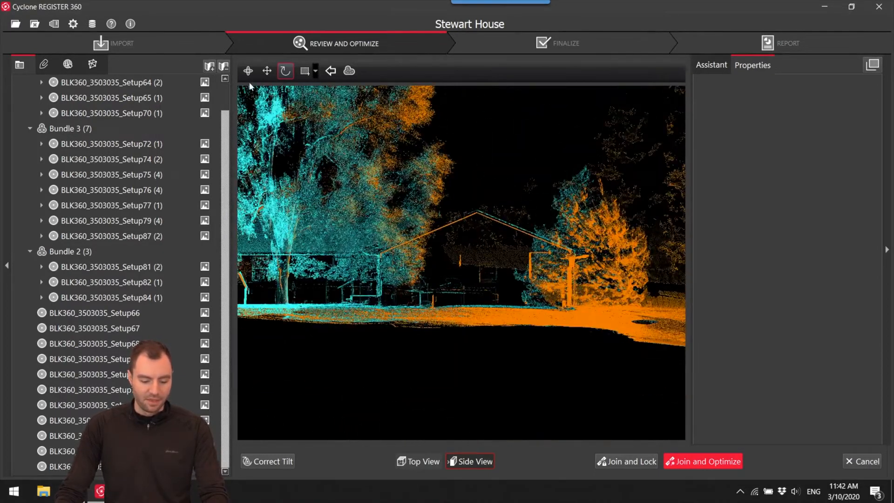
pyautogui.moveTo(517, 208); pyautogui.dragTo(552, 220)
pyautogui.scroll(5, 542, 222)
pyautogui.moveTo(480, 251); pyautogui.dragTo(565, 279)
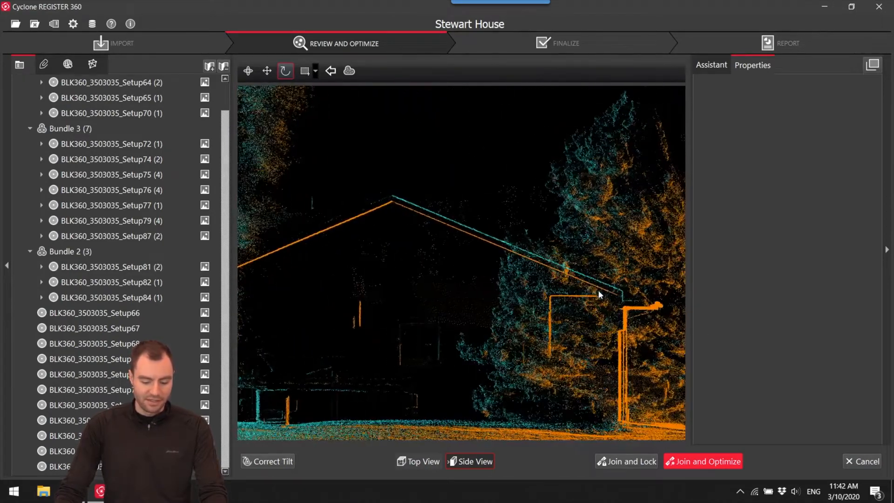
pyautogui.scroll(3, 385, 180)
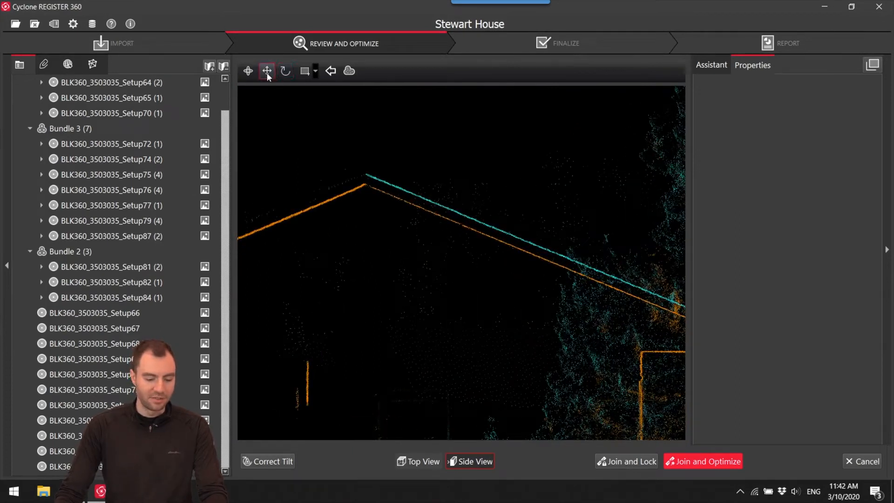
pyautogui.moveTo(517, 184); pyautogui.dragTo(516, 195)
pyautogui.moveTo(543, 232); pyautogui.dragTo(459, 186, button='middle')
pyautogui.scroll(-2, 466, 188)
pyautogui.scroll(-2, 468, 191)
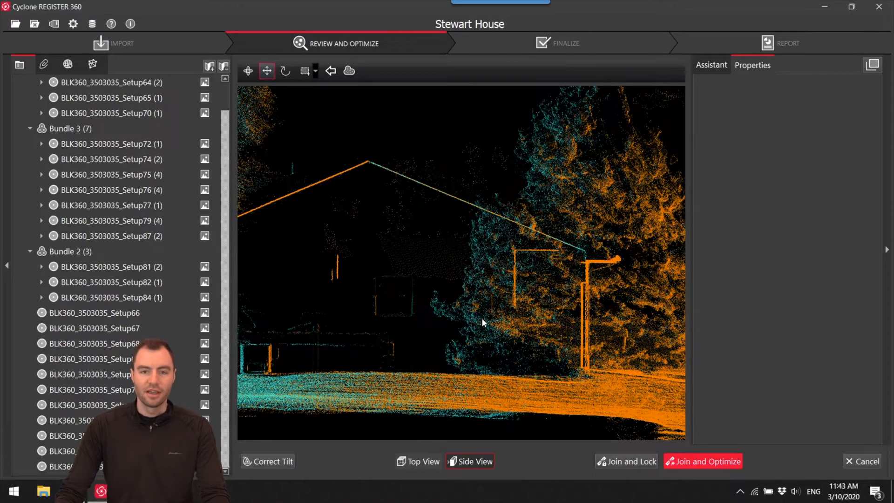
# Join and optimize the Setup65–Setup66 link and accept the cloud registration results.
pyautogui.click(696, 463)
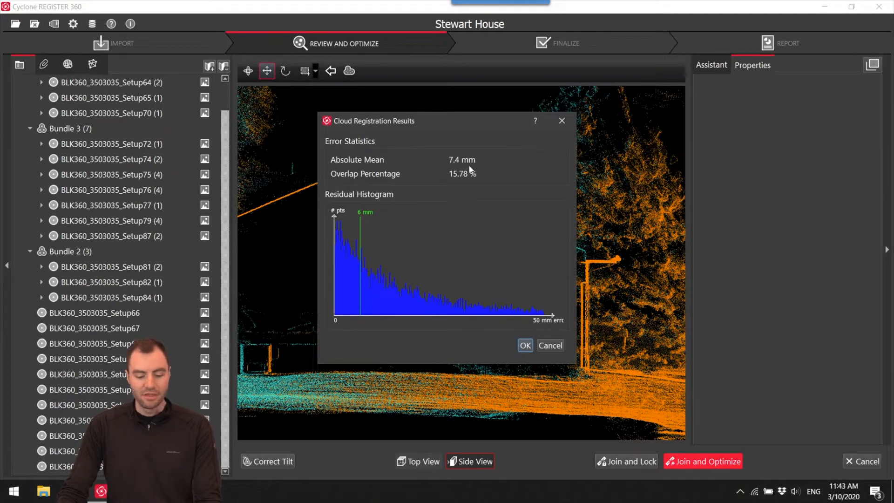
pyautogui.click(525, 344)
pyautogui.click(498, 255)
pyautogui.click(510, 257)
# Move unlinked Setup69 onto Bundle 1's plan, beside the side wall of the house beyond Setup70.
pyautogui.moveTo(510, 286)
pyautogui.mouseDown()
pyautogui.moveTo(438, 260)
pyautogui.moveTo(497, 289)
pyautogui.mouseUp()
pyautogui.scroll(-3, 444, 262)
pyautogui.scroll(3, 448, 191)
pyautogui.moveTo(466, 229); pyautogui.dragTo(476, 209)
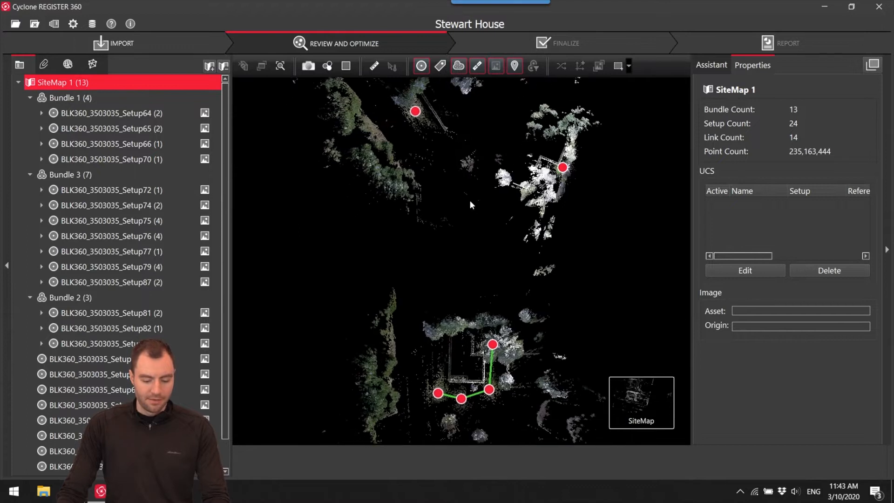
pyautogui.moveTo(416, 114); pyautogui.dragTo(403, 247)
pyautogui.scroll(-3, 430, 251)
pyautogui.moveTo(410, 152)
pyautogui.mouseDown()
pyautogui.moveTo(401, 158)
pyautogui.moveTo(430, 291)
pyautogui.mouseUp()
pyautogui.scroll(4, 421, 261)
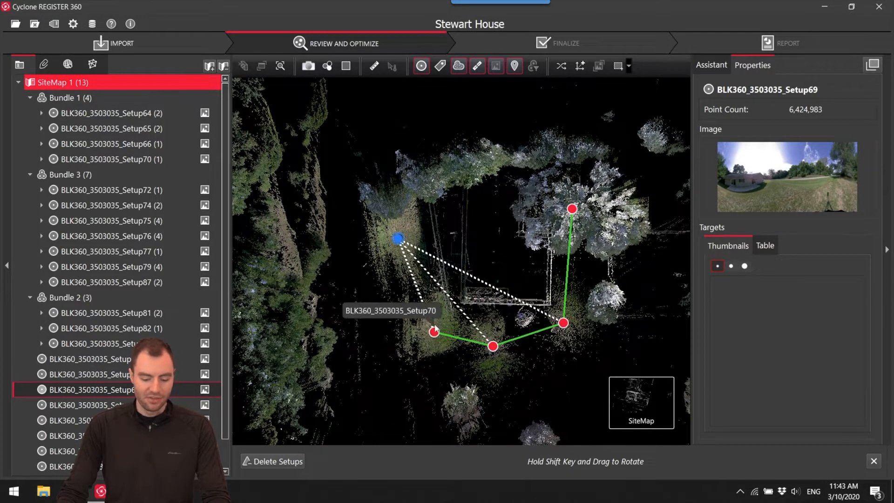
# Open the suggested link between Setup69 and Setup70 in Visual Alignment and shift the clouds so their front house corners meet.
pyautogui.click(414, 284)
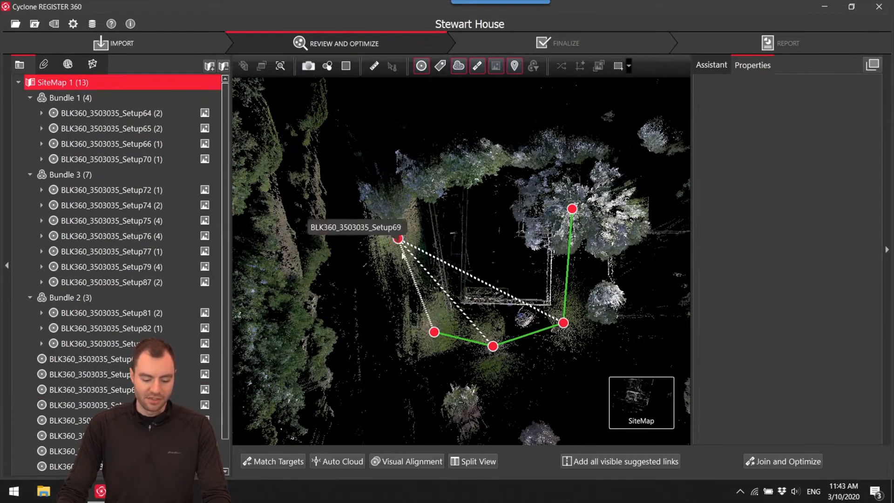
pyautogui.click(408, 461)
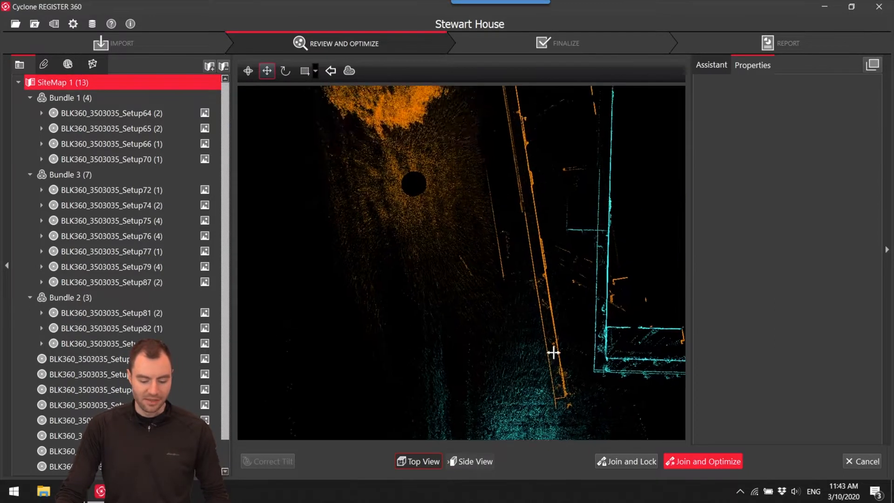
pyautogui.scroll(4, 538, 320)
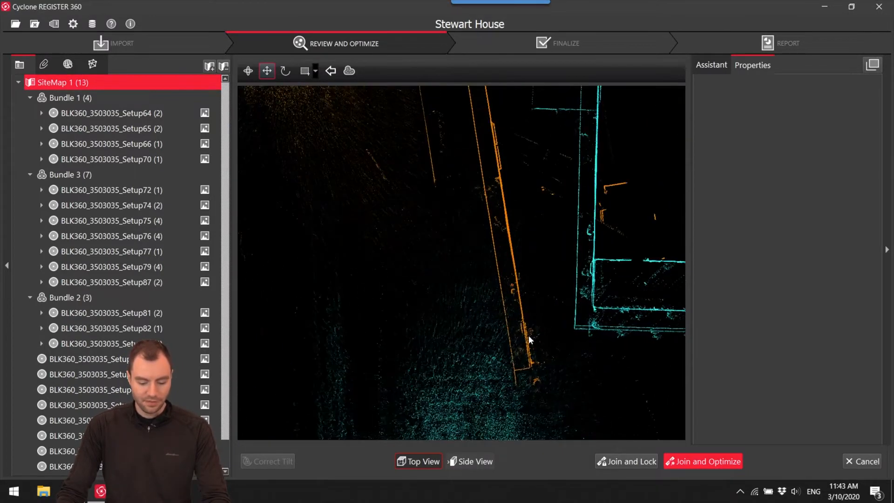
pyautogui.moveTo(582, 384)
pyautogui.mouseDown()
pyautogui.moveTo(564, 402)
pyautogui.moveTo(588, 388)
pyautogui.moveTo(578, 392)
pyautogui.mouseUp()
pyautogui.scroll(4, 547, 380)
pyautogui.scroll(5, 528, 374)
pyautogui.moveTo(504, 293); pyautogui.dragTo(528, 334, button='middle')
pyautogui.moveTo(529, 335); pyautogui.dragTo(549, 341)
pyautogui.scroll(-7, 546, 340)
pyautogui.moveTo(544, 338); pyautogui.dragTo(547, 410, button='middle')
pyautogui.scroll(-2, 554, 376)
pyautogui.moveTo(554, 381); pyautogui.dragTo(548, 408, button='middle')
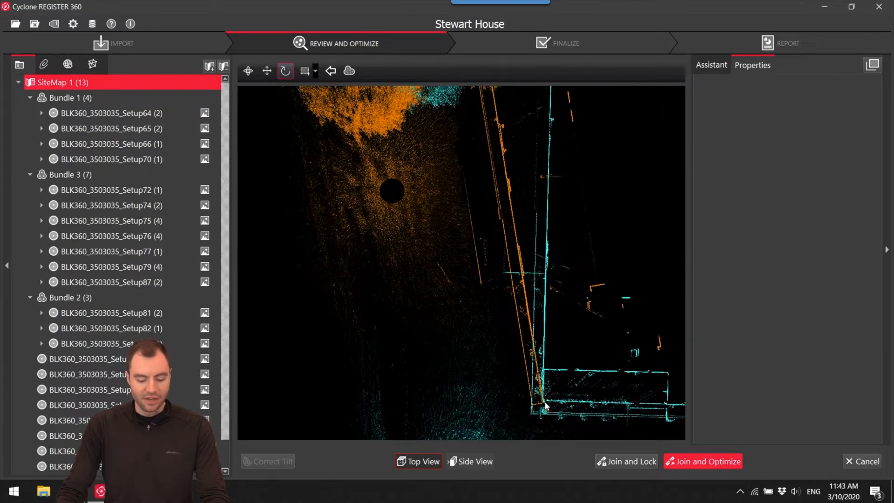
# Rotate the cloud about the shared front house corner in top view until the Setup69 and Setup70 side walls coincide.
pyautogui.moveTo(546, 405); pyautogui.dragTo(508, 197)
pyautogui.scroll(6, 508, 197)
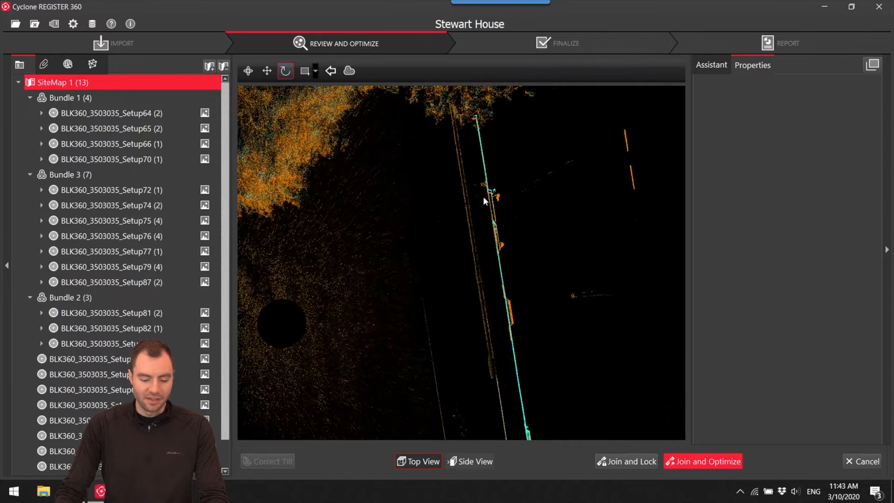
pyautogui.scroll(-6, 498, 222)
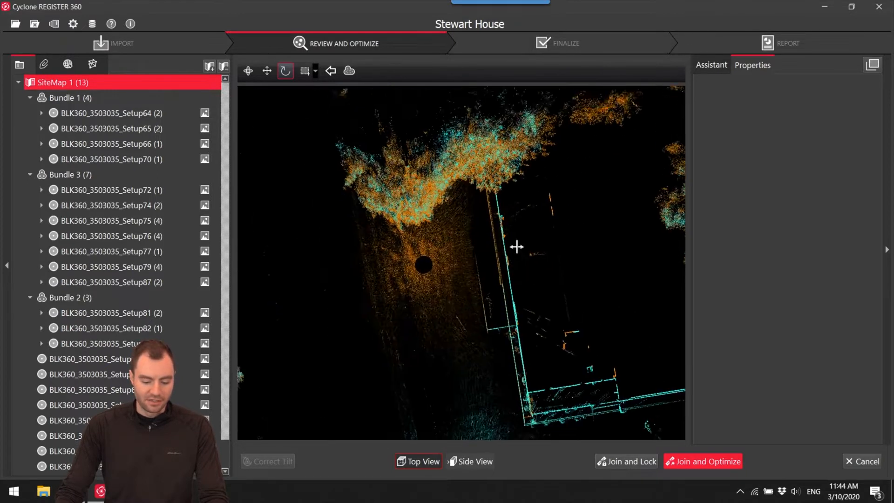
# Switch to side view and shift the Setup69–Setup70 clouds vertically until their gable roof slopes meet.
pyautogui.click(483, 463)
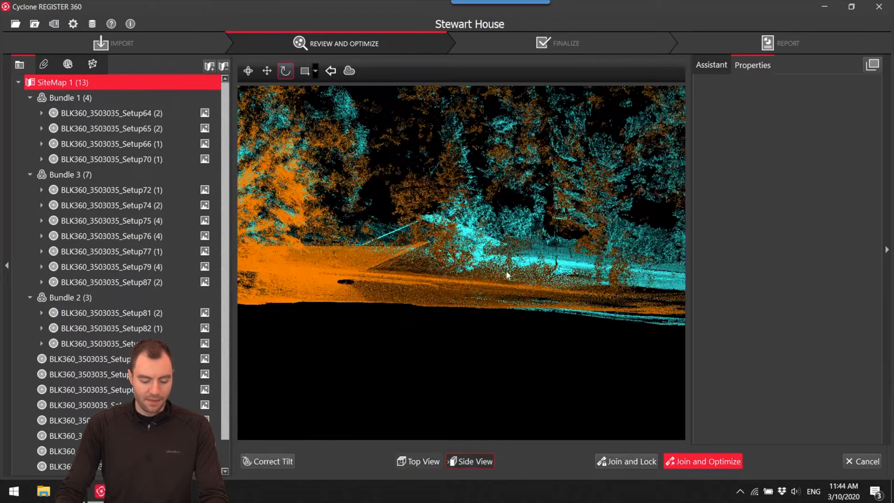
pyautogui.scroll(6, 457, 294)
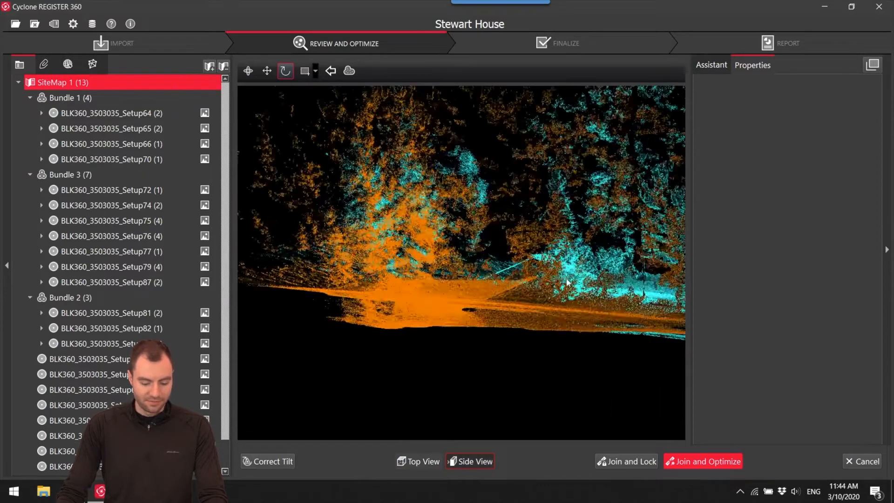
pyautogui.press('space')
pyautogui.moveTo(493, 272); pyautogui.dragTo(751, 384)
pyautogui.press('space')
pyautogui.moveTo(544, 372); pyautogui.dragTo(519, 270, button='middle')
pyautogui.press('space')
pyautogui.moveTo(553, 249)
pyautogui.mouseDown()
pyautogui.moveTo(552, 260)
pyautogui.moveTo(551, 252)
pyautogui.mouseUp()
pyautogui.moveTo(581, 261); pyautogui.dragTo(631, 223, button='middle')
pyautogui.moveTo(469, 243); pyautogui.dragTo(458, 247)
pyautogui.moveTo(523, 261); pyautogui.dragTo(463, 283, button='middle')
pyautogui.scroll(-4, 431, 272)
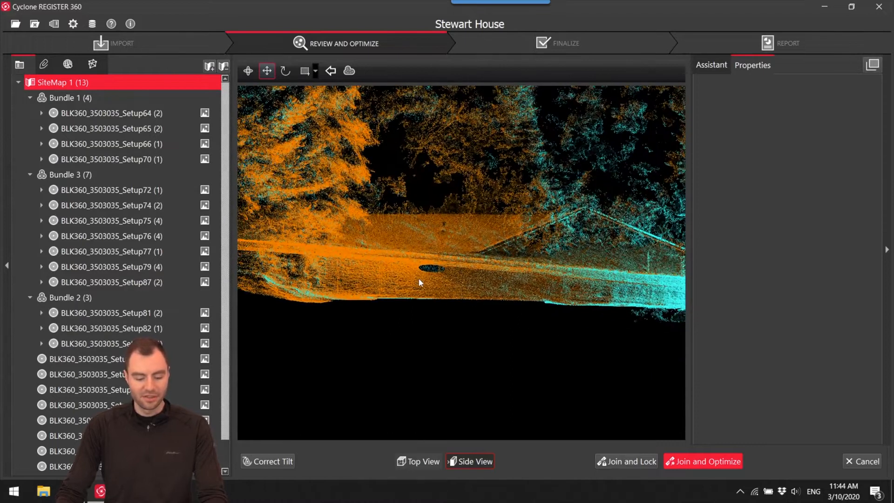
# Fine-tune the height match along the roof slope, then join and optimize the Setup69–Setup70 link.
pyautogui.scroll(5, 534, 305)
pyautogui.moveTo(528, 250)
pyautogui.mouseDown()
pyautogui.moveTo(524, 259)
pyautogui.moveTo(522, 252)
pyautogui.mouseUp()
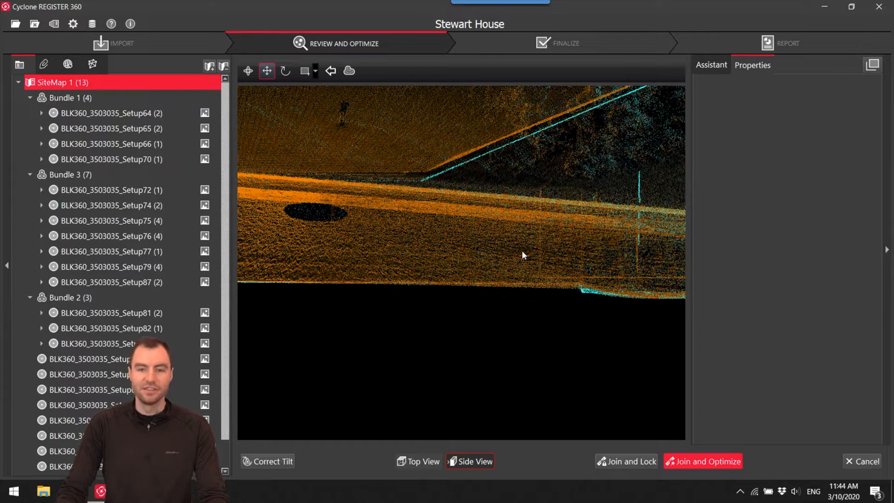
pyautogui.scroll(-5, 406, 280)
pyautogui.scroll(-4, 406, 280)
pyautogui.moveTo(406, 280); pyautogui.dragTo(468, 267, button='middle')
pyautogui.scroll(4, 497, 261)
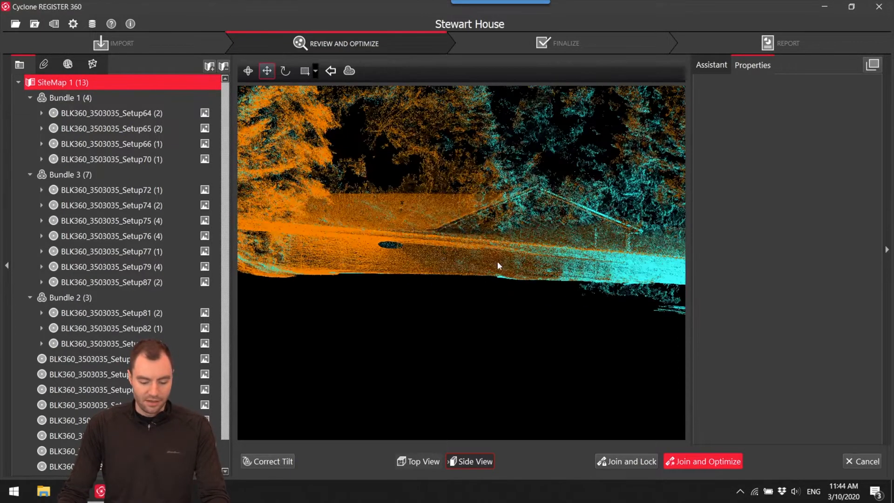
pyautogui.click(712, 464)
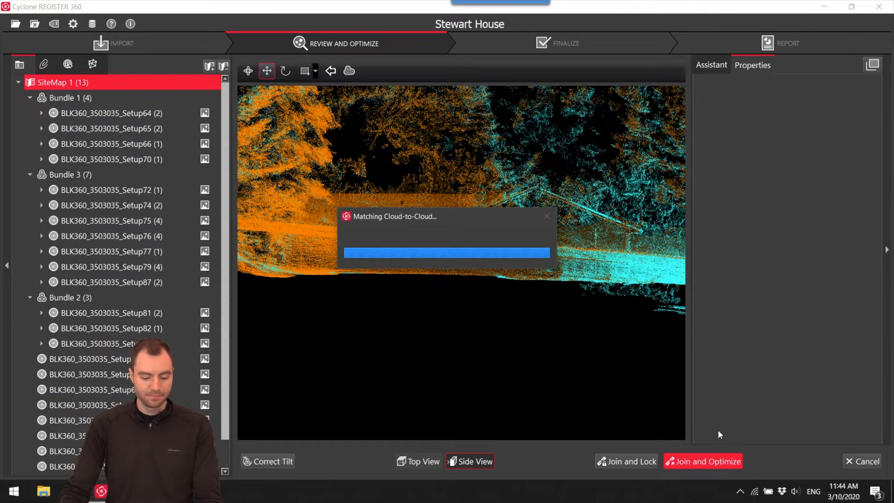
# Examine Setup67's panoramic image to identify where around the house it was scanned.
pyautogui.scroll(5, 463, 136)
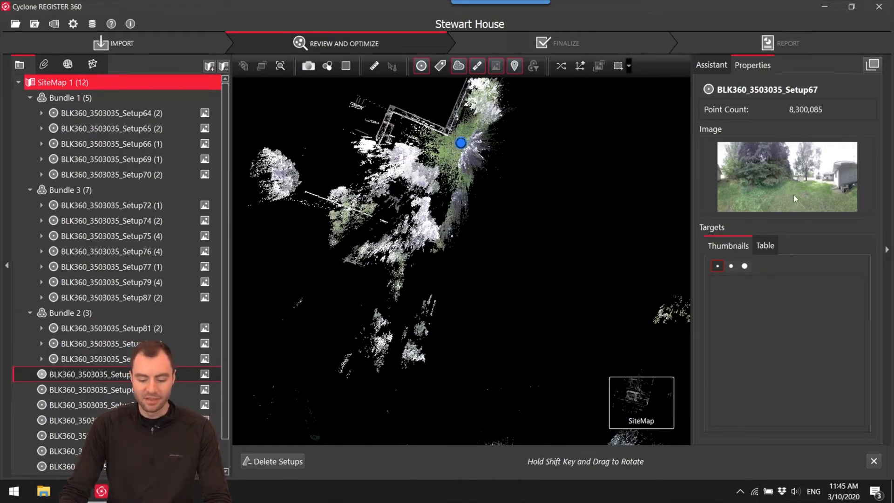
pyautogui.rightClick(464, 145)
pyautogui.click(471, 144)
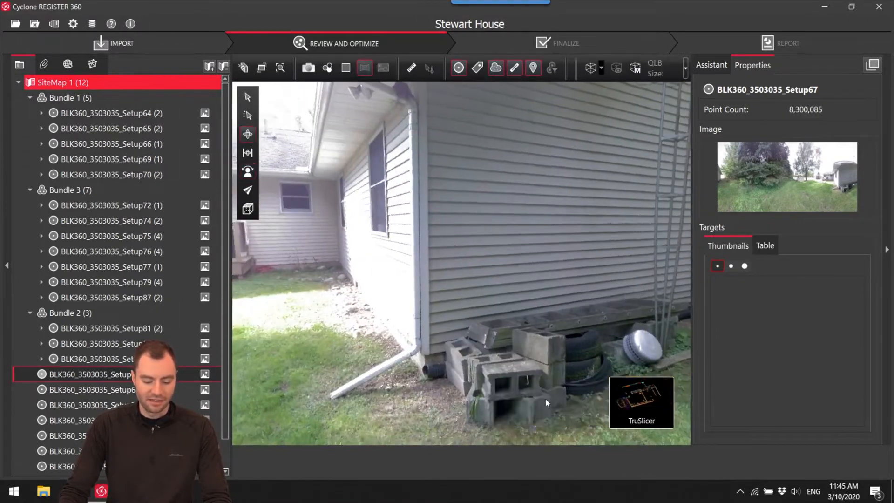
pyautogui.click(579, 400)
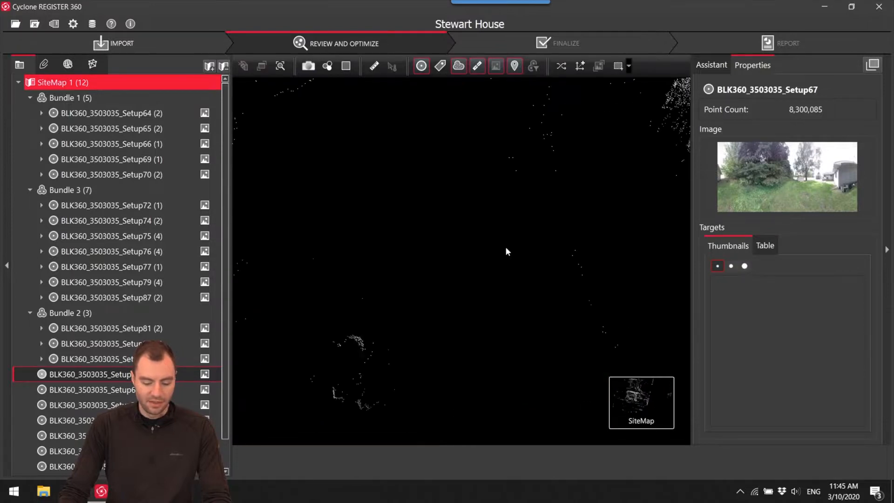
# Move unlinked Setup67 onto Bundle 1's plan, behind the house near the recessed rear corner beyond Setup66.
pyautogui.scroll(5, 419, 299)
pyautogui.moveTo(394, 87); pyautogui.dragTo(408, 162)
pyautogui.moveTo(408, 162)
pyautogui.mouseDown(button='right')
pyautogui.moveTo(460, 172)
pyautogui.moveTo(428, 103)
pyautogui.mouseUp(button='right')
pyautogui.moveTo(408, 162); pyautogui.dragTo(401, 268)
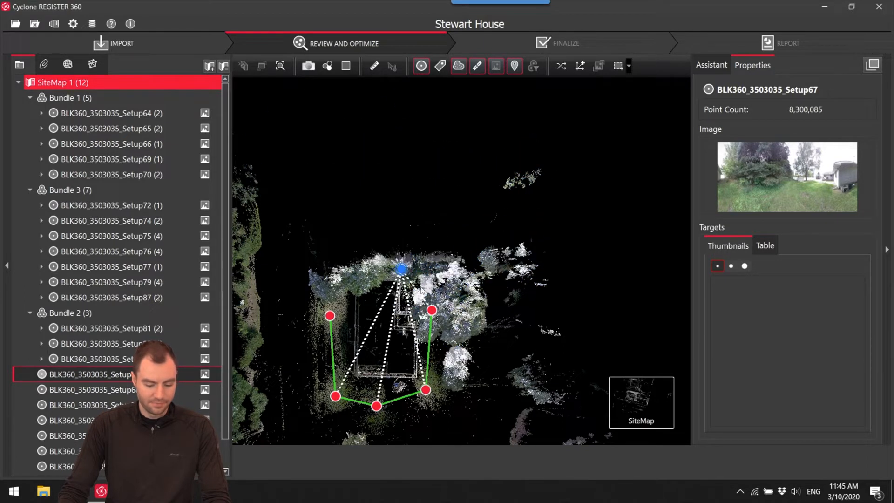
# Open the suggested link between Setup66 and Setup67 in Visual Alignment and shift the clouds until the recessed rear walls coincide.
pyautogui.click(424, 300)
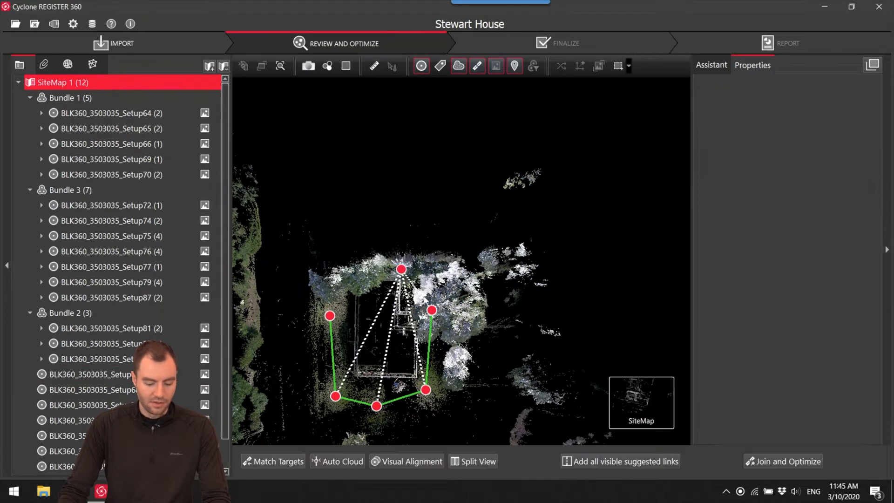
pyautogui.click(406, 457)
pyautogui.scroll(5, 455, 244)
pyautogui.moveTo(479, 349); pyautogui.dragTo(477, 350)
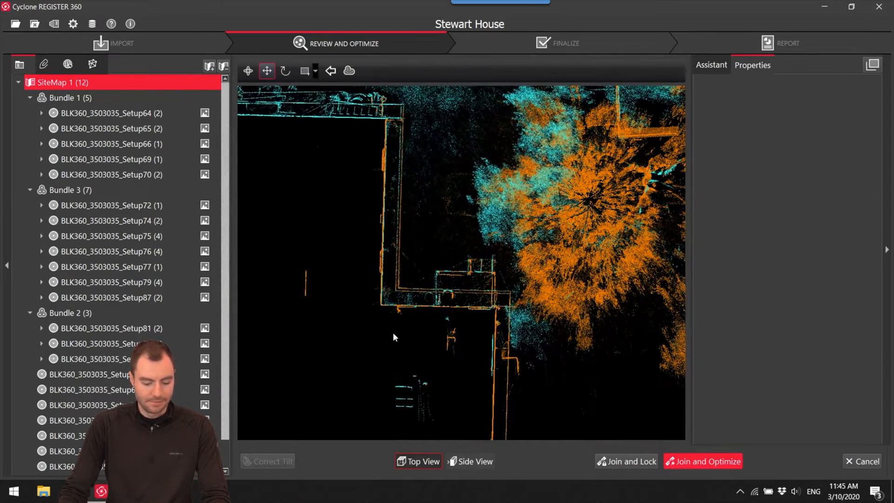
pyautogui.scroll(5, 393, 332)
pyautogui.moveTo(410, 229); pyautogui.dragTo(408, 228)
pyautogui.moveTo(661, 270); pyautogui.dragTo(262, 224, button='middle')
pyautogui.moveTo(421, 241); pyautogui.dragTo(481, 353, button='middle')
pyautogui.scroll(-8, 484, 270)
pyautogui.scroll(3, 510, 319)
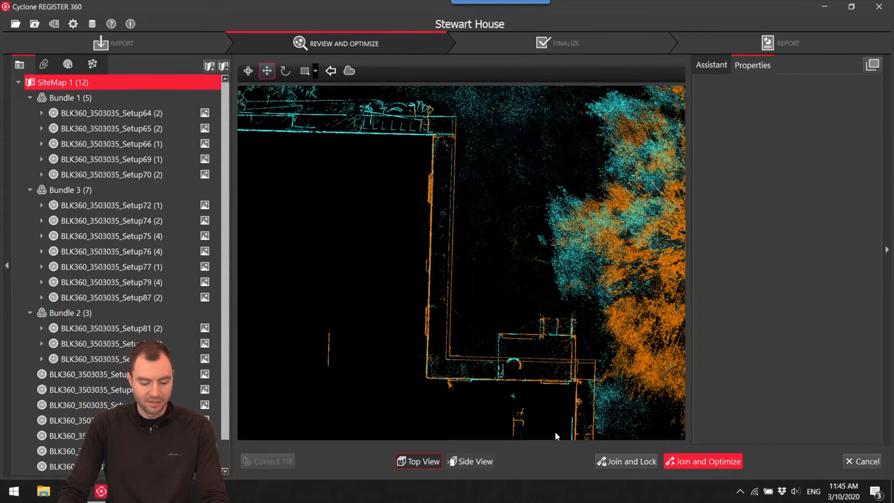
pyautogui.moveTo(576, 383); pyautogui.dragTo(335, 213)
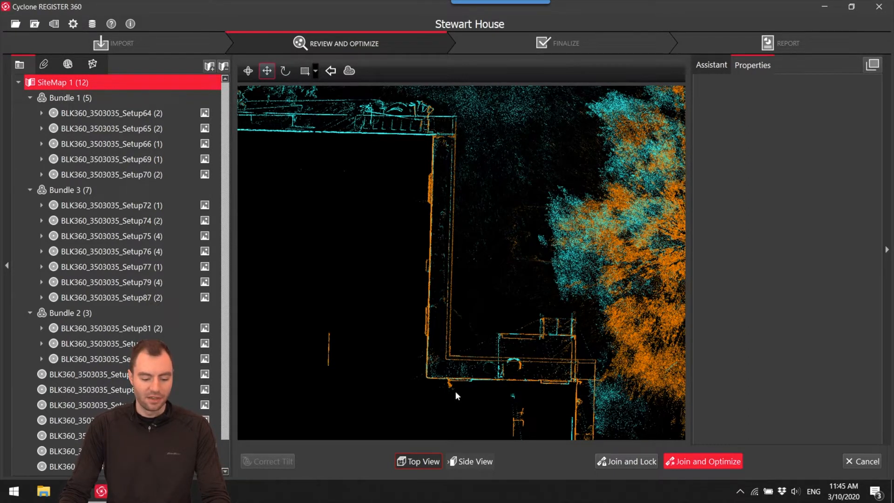
# Adjust the cloud height in side view until the Setup66 and Setup67 eave lines coincide.
pyautogui.click(471, 460)
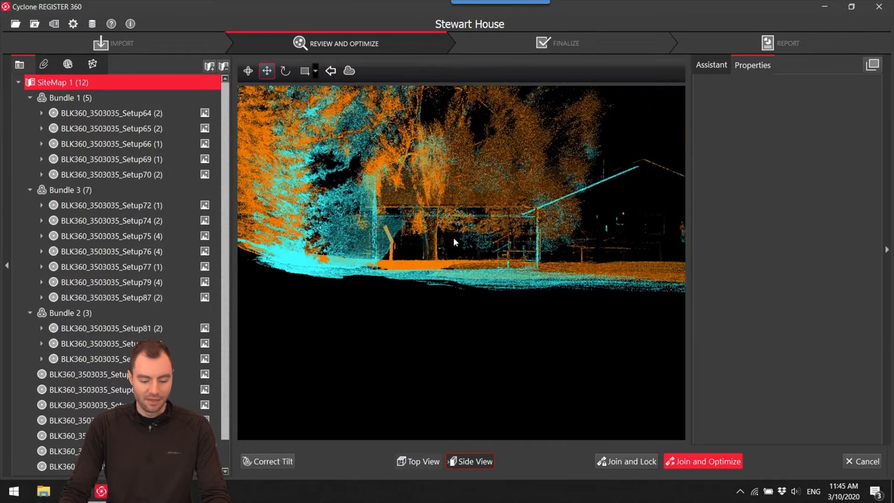
pyautogui.scroll(3, 494, 223)
pyautogui.moveTo(488, 222); pyautogui.dragTo(404, 209)
pyautogui.press('space')
pyautogui.scroll(3, 346, 202)
pyautogui.press('space')
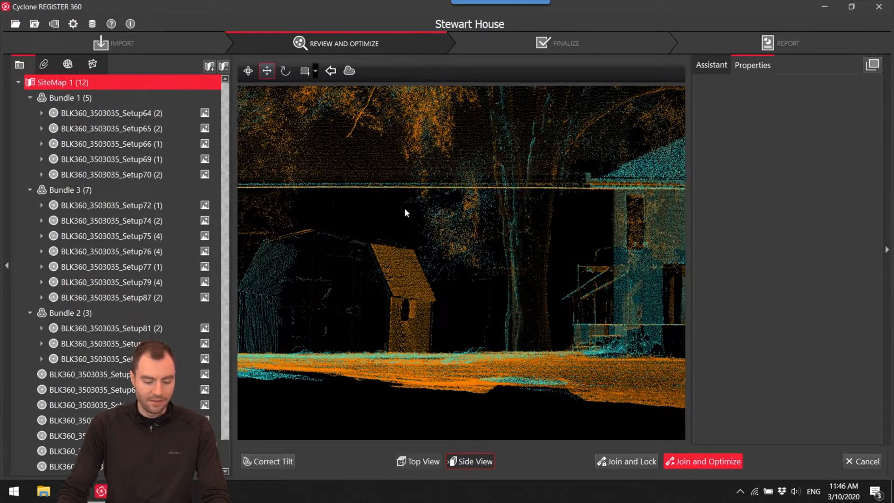
# Join and optimize the Setup66–Setup67 link and accept the cloud registration results.
pyautogui.click(712, 461)
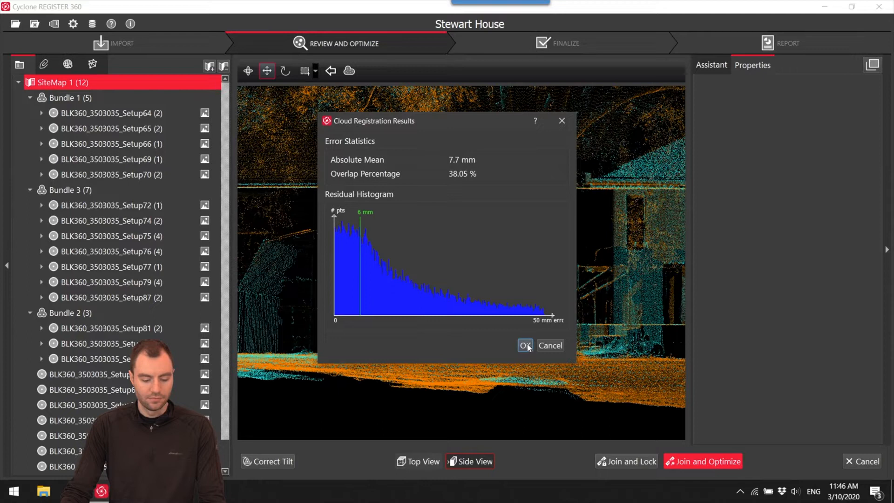
pyautogui.click(525, 346)
pyautogui.click(500, 256)
pyautogui.click(529, 259)
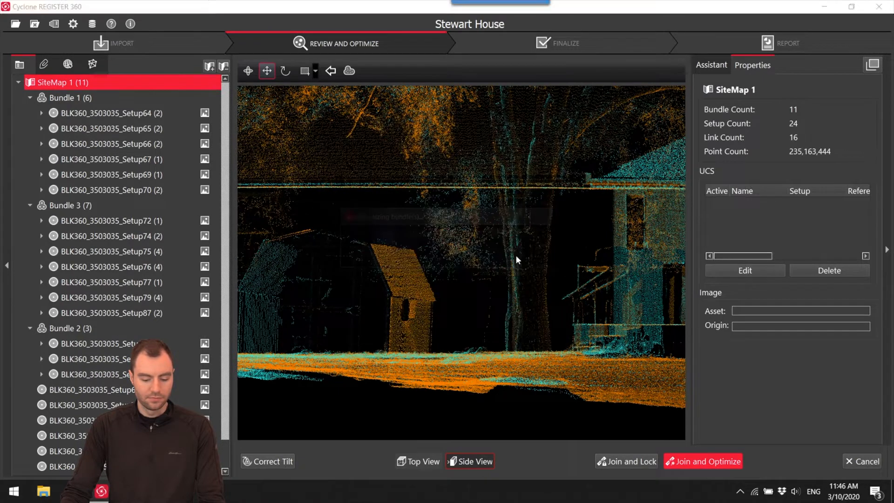
# Move unlinked Setup68 onto Bundle 1's plan, outside the rear house corner between Setup69 and Setup67.
pyautogui.scroll(-5, 499, 259)
pyautogui.moveTo(474, 165); pyautogui.dragTo(419, 218)
pyautogui.scroll(6, 438, 258)
pyautogui.moveTo(373, 109)
pyautogui.mouseDown()
pyautogui.moveTo(407, 148)
pyautogui.moveTo(423, 230)
pyautogui.moveTo(410, 232)
pyautogui.mouseUp()
pyautogui.moveTo(407, 147)
pyautogui.mouseDown()
pyautogui.moveTo(477, 261)
pyautogui.moveTo(476, 194)
pyautogui.moveTo(492, 196)
pyautogui.mouseUp()
pyautogui.scroll(5, 477, 263)
pyautogui.scroll(-2, 478, 193)
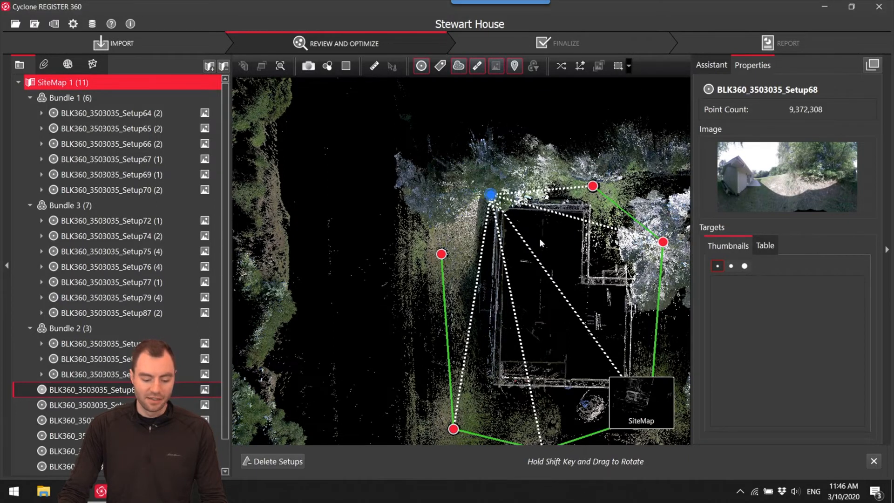
# Open Setup68 and Setup69 in Visual Alignment, then shift and rotate the clouds in top view until the side walls coincide.
pyautogui.keyDown('ctrl'); pyautogui.click(441, 254); pyautogui.keyUp('ctrl')
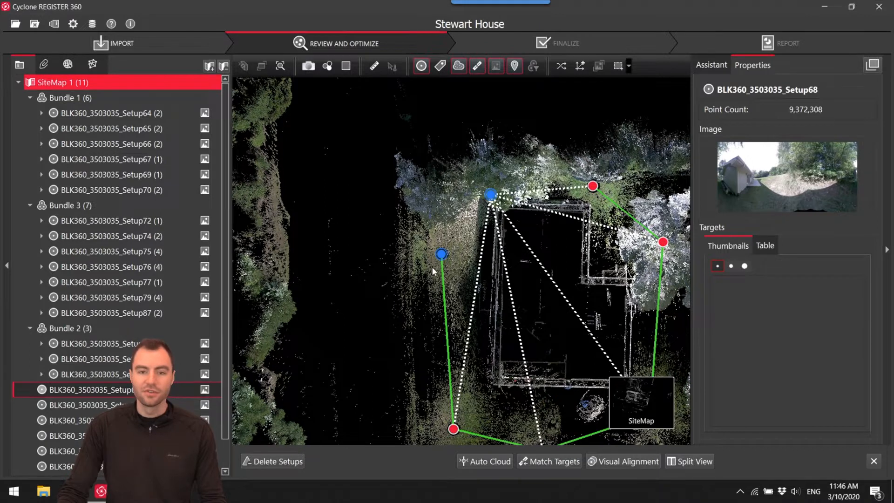
pyautogui.click(626, 461)
pyautogui.scroll(5, 541, 271)
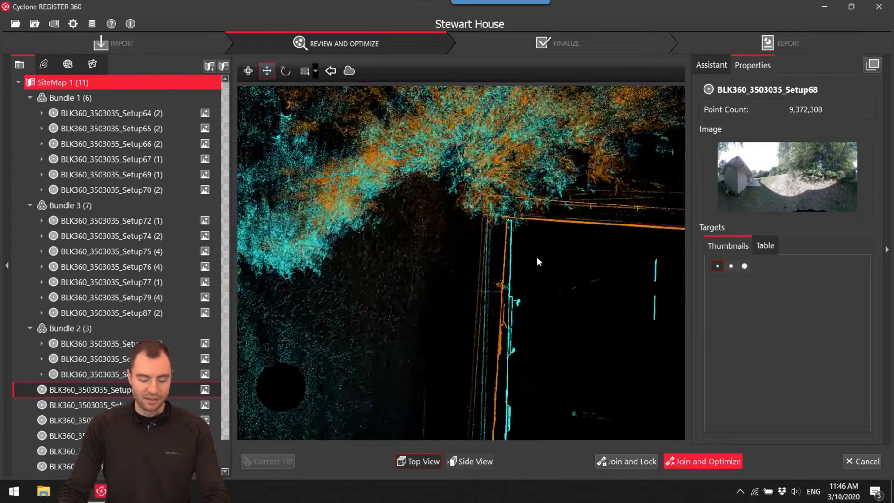
pyautogui.scroll(3, 491, 253)
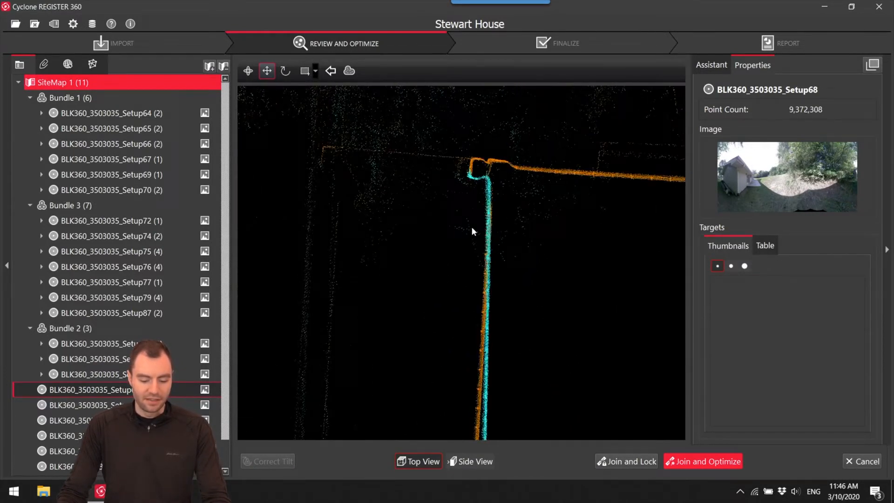
pyautogui.scroll(-3, 475, 226)
pyautogui.scroll(-3, 517, 272)
pyautogui.moveTo(521, 275); pyautogui.dragTo(526, 161, button='middle')
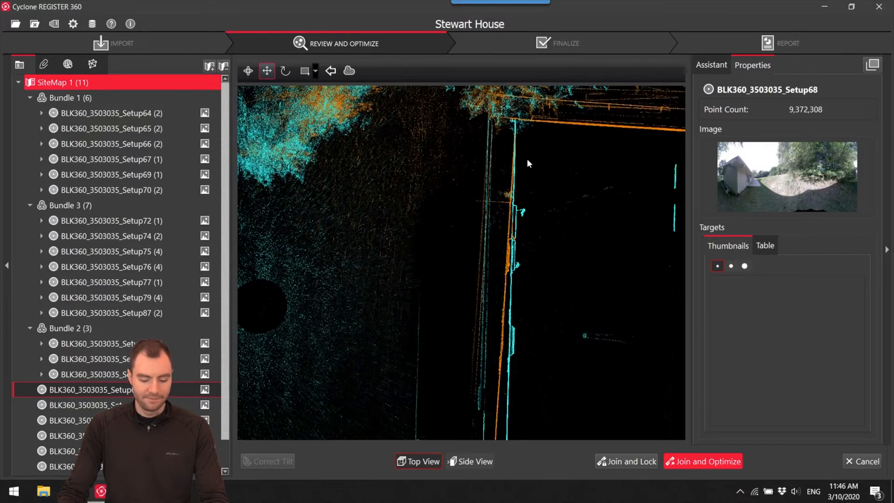
pyautogui.press('space')
pyautogui.moveTo(516, 134); pyautogui.dragTo(619, 339)
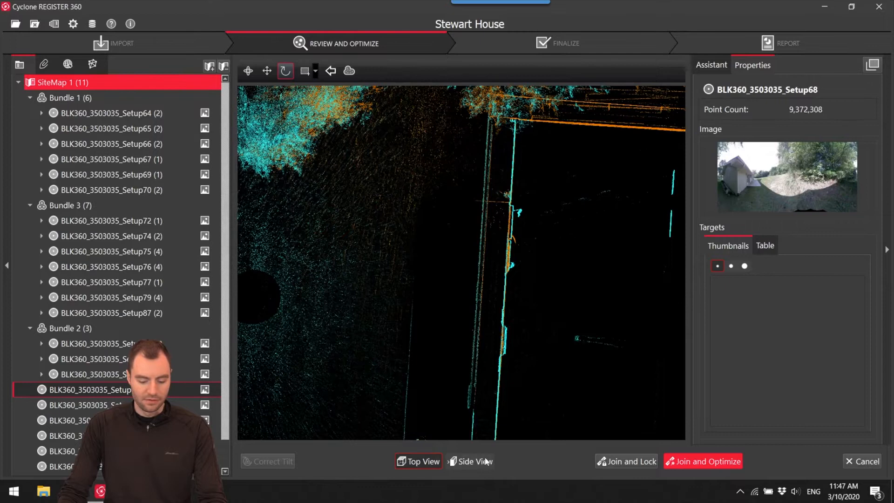
# Adjust the cloud height in side view until the Setup68 and Setup69 roof slopes and ground surfaces coincide.
pyautogui.click(483, 461)
pyautogui.scroll(-5, 512, 261)
pyautogui.moveTo(510, 258); pyautogui.dragTo(434, 280, button='middle')
pyautogui.scroll(4, 436, 279)
pyautogui.press('space')
pyautogui.moveTo(449, 278); pyautogui.dragTo(448, 296)
pyautogui.moveTo(578, 288); pyautogui.dragTo(544, 265, button='middle')
pyautogui.scroll(3, 414, 290)
pyautogui.scroll(-3, 492, 248)
pyautogui.moveTo(453, 247); pyautogui.dragTo(637, 244, button='middle')
pyautogui.moveTo(515, 277); pyautogui.dragTo(500, 265, button='middle')
pyautogui.moveTo(501, 264); pyautogui.dragTo(507, 264)
pyautogui.press('space')
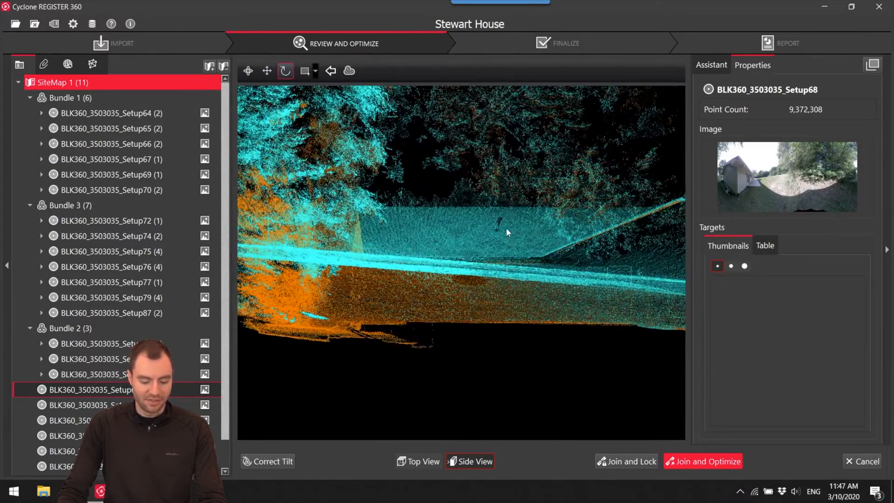
pyautogui.press('space')
pyautogui.moveTo(503, 228); pyautogui.dragTo(502, 224)
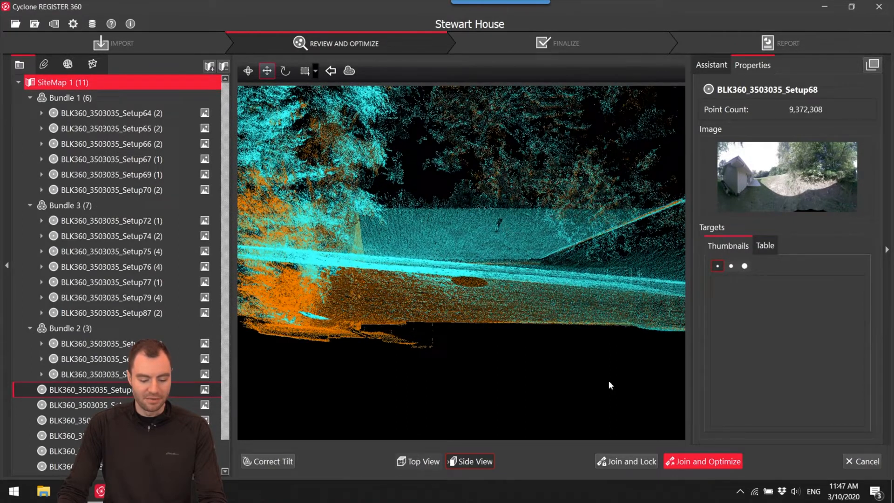
# Join and optimize the Setup68–Setup69 link, accept the registration results, and decline automatic creation of the additional suggested links.
pyautogui.click(706, 461)
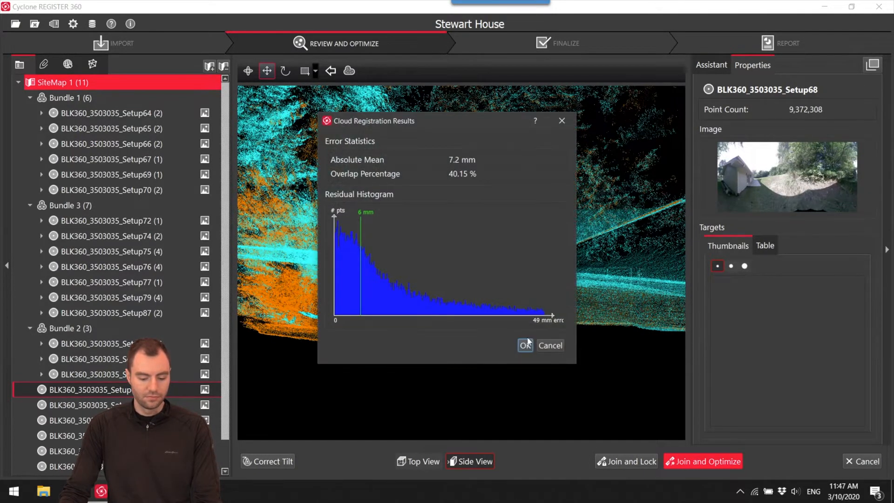
pyautogui.click(525, 344)
pyautogui.click(503, 257)
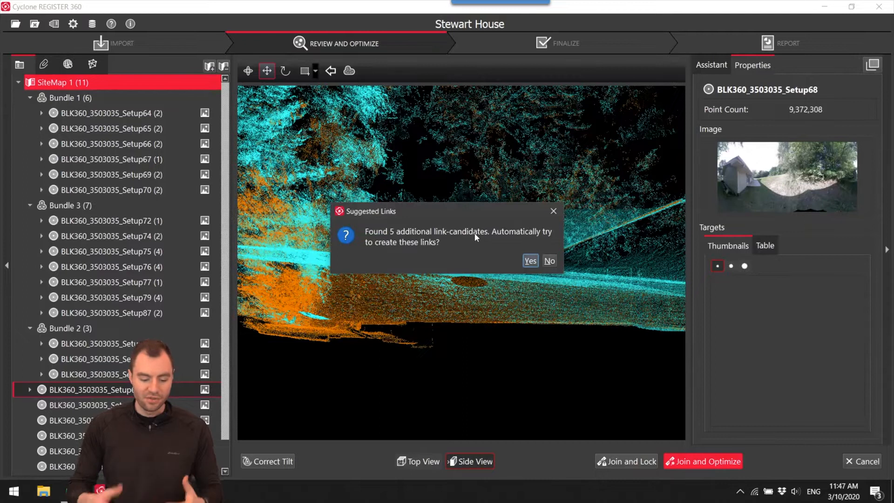
pyautogui.click(550, 261)
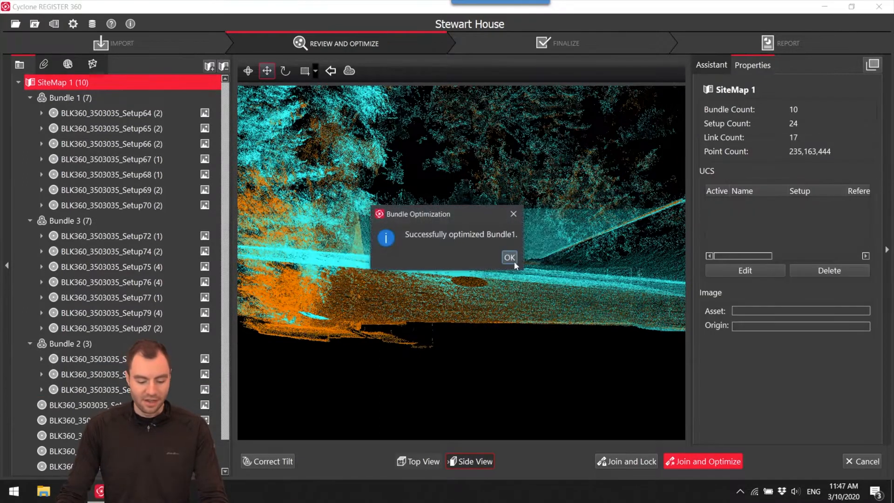
pyautogui.click(514, 260)
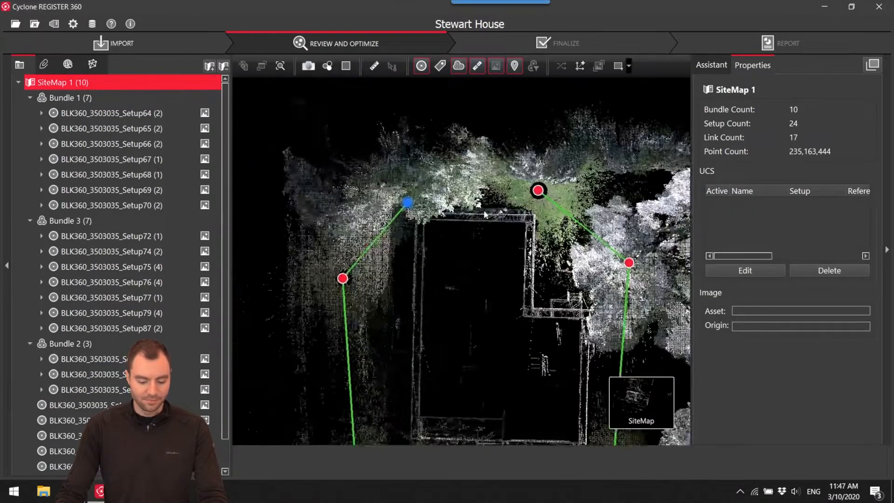
# Open Setup68 and the neighbouring rear Setup67 in Visual Alignment and check their shared rear wall in top view.
pyautogui.scroll(5, 460, 232)
pyautogui.click(382, 207)
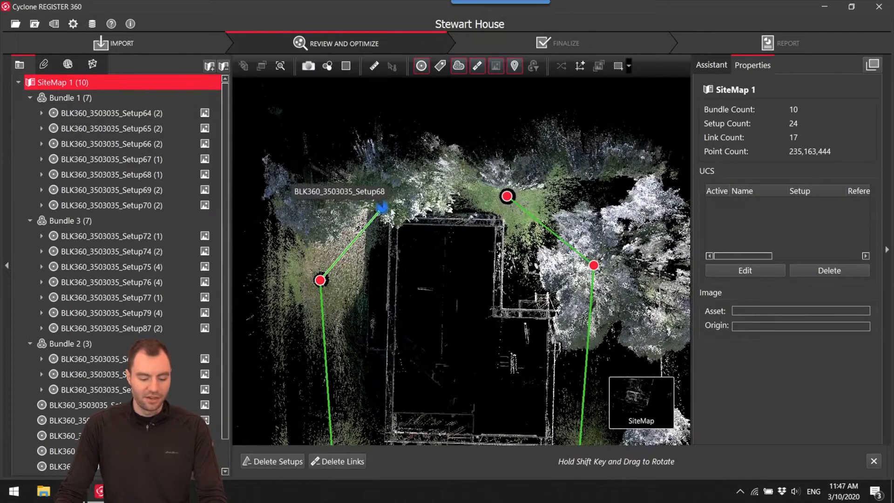
pyautogui.keyDown('ctrl'); pyautogui.click(511, 201); pyautogui.keyUp('ctrl')
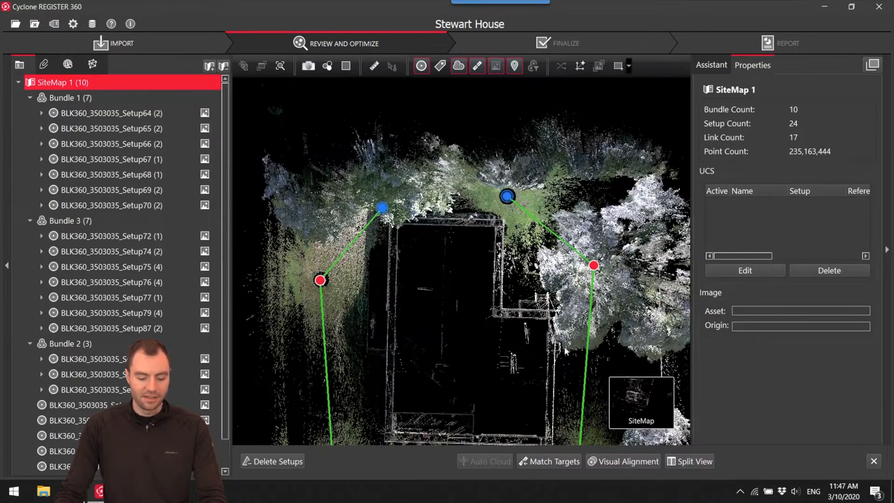
pyautogui.click(615, 463)
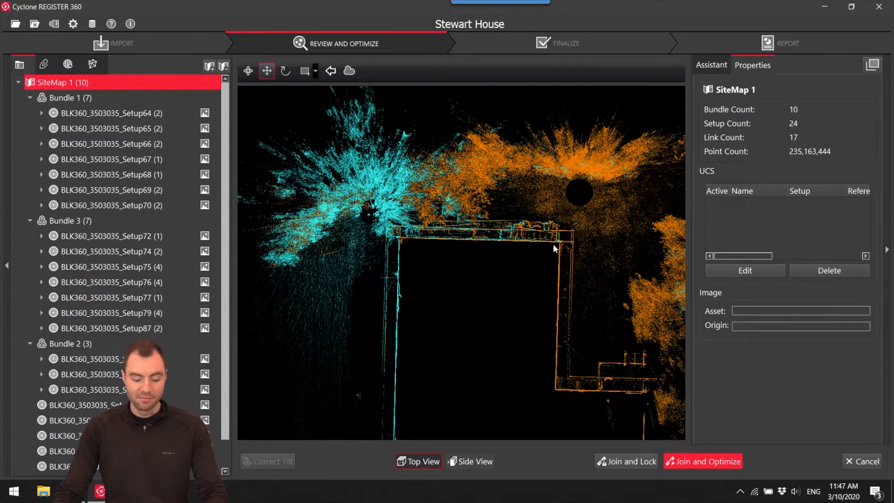
pyautogui.scroll(5, 428, 254)
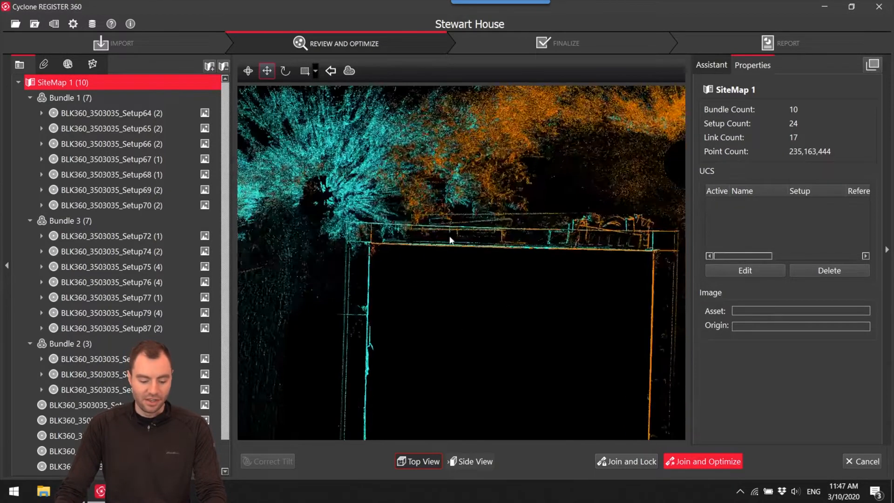
# Check and fine-tune the height match of the Setup68 and Setup67 roof slopes and ground surfaces in side view.
pyautogui.click(474, 461)
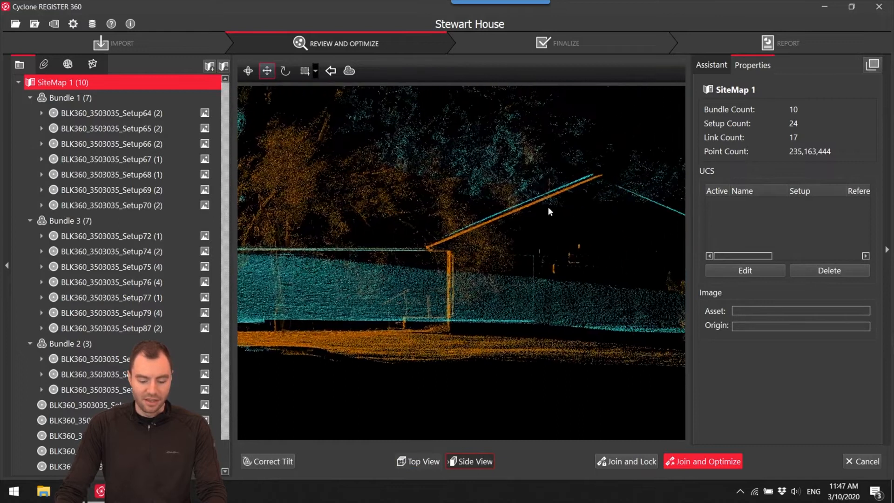
pyautogui.scroll(3, 533, 207)
pyautogui.moveTo(551, 213); pyautogui.dragTo(550, 211)
pyautogui.moveTo(520, 259); pyautogui.dragTo(683, 225, button='middle')
pyautogui.scroll(1, 373, 258)
pyautogui.moveTo(373, 257); pyautogui.dragTo(610, 203, button='middle')
pyautogui.scroll(-3, 610, 203)
pyautogui.moveTo(555, 220); pyautogui.dragTo(546, 258, button='middle')
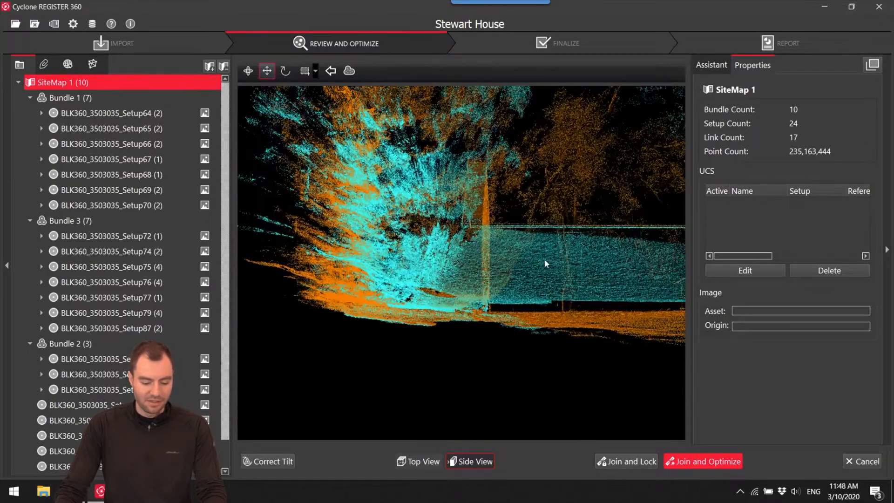
pyautogui.scroll(3, 402, 323)
pyautogui.scroll(-1, 423, 308)
pyautogui.moveTo(453, 312); pyautogui.dragTo(355, 327, button='middle')
# Join and optimize the Setup68–Setup67 link to close the outdoor loop, and accept the registration result.
pyautogui.click(740, 456)
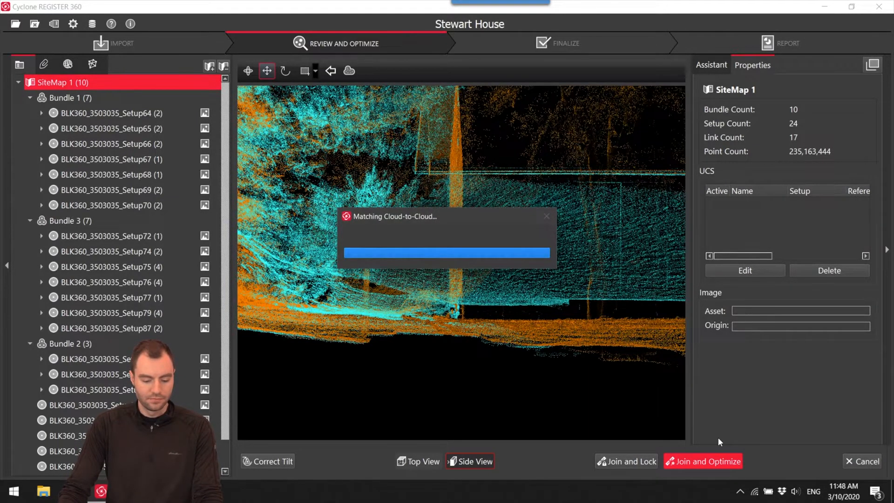
pyautogui.click(525, 346)
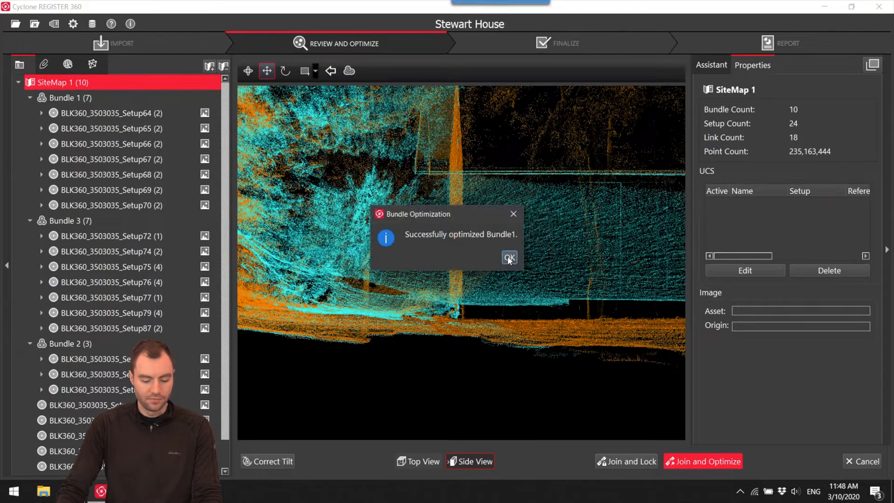
pyautogui.click(508, 257)
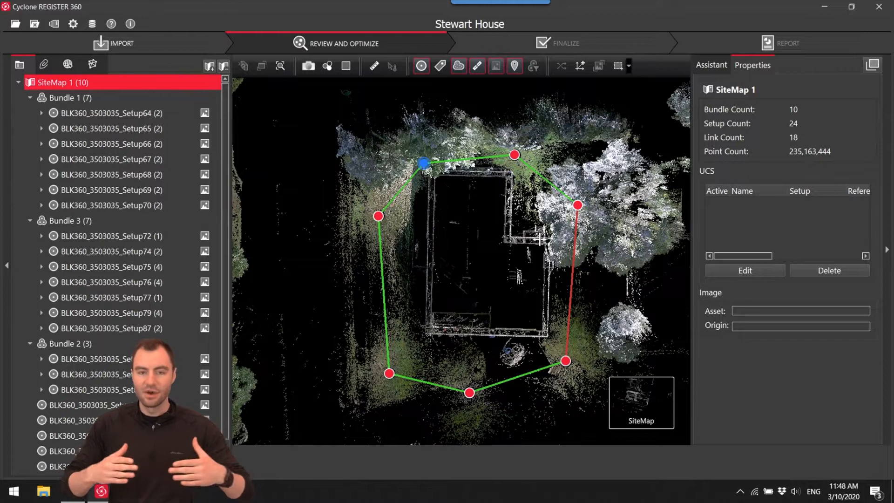
# Select the red Setup65–Setup66 link in Bundle 1 and set the length unit to meter to review its error.
pyautogui.click(568, 281)
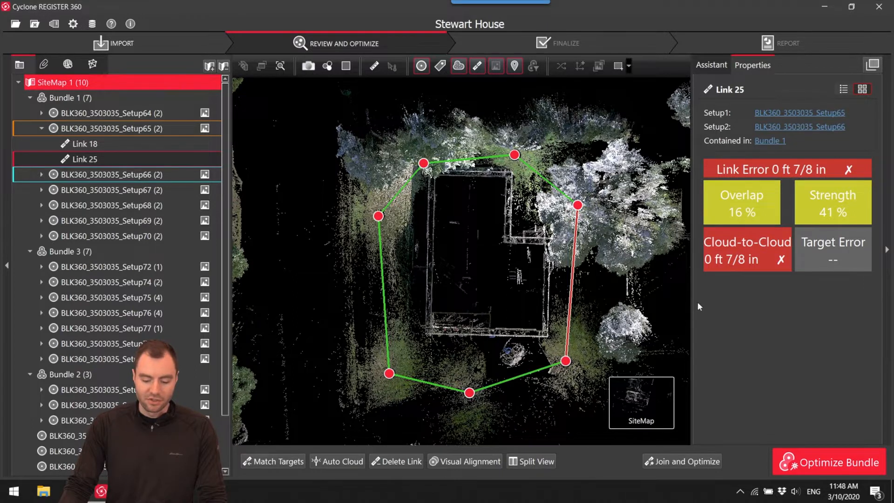
pyautogui.scroll(3, 549, 279)
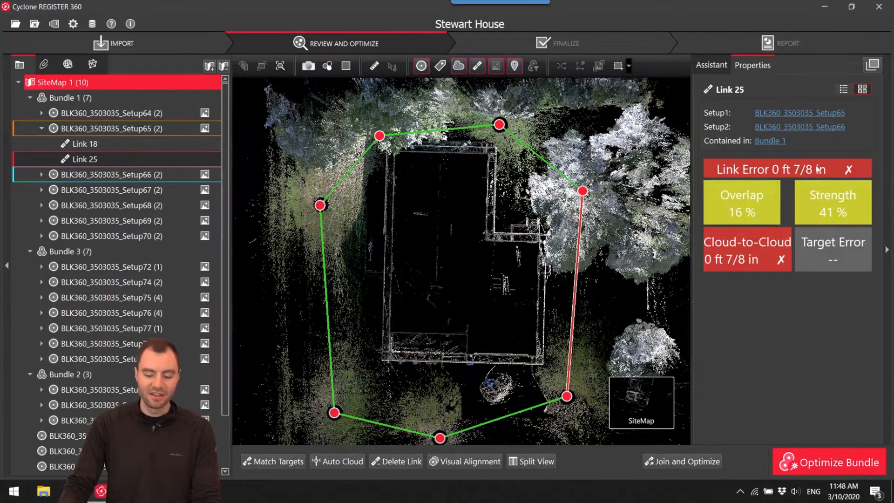
pyautogui.click(73, 24)
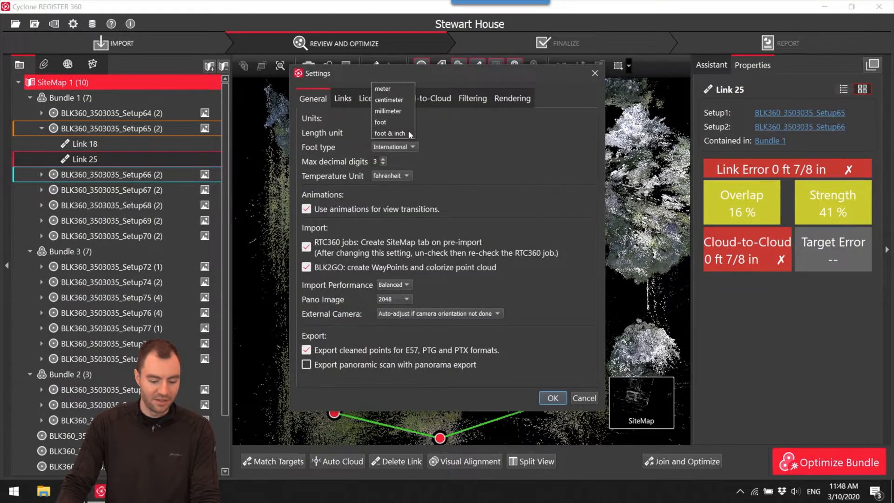
pyautogui.click(554, 399)
pyautogui.moveTo(517, 287); pyautogui.dragTo(515, 265)
pyautogui.scroll(-1, 516, 274)
pyautogui.scroll(2, 510, 285)
pyautogui.scroll(-1, 514, 266)
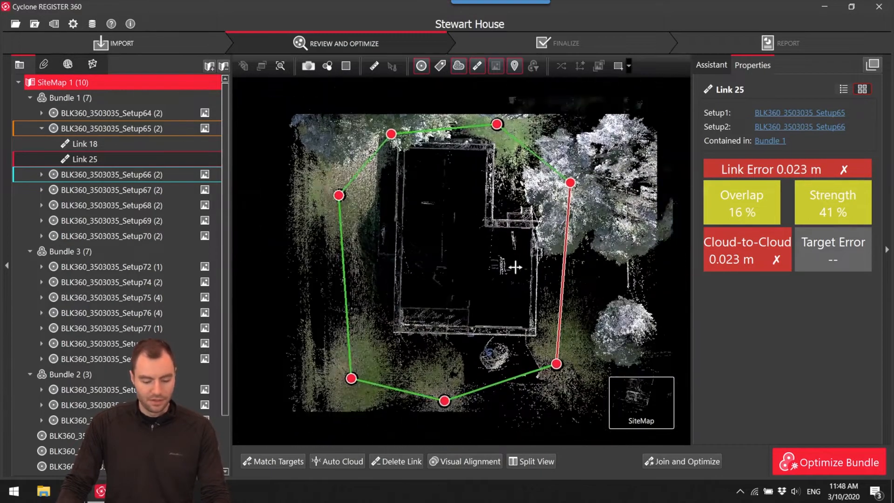
# Review the closed outdoor loop of Bundle 1, then examine the interior layout and linked setups of Bundle 3.
pyautogui.moveTo(442, 419); pyautogui.dragTo(507, 240)
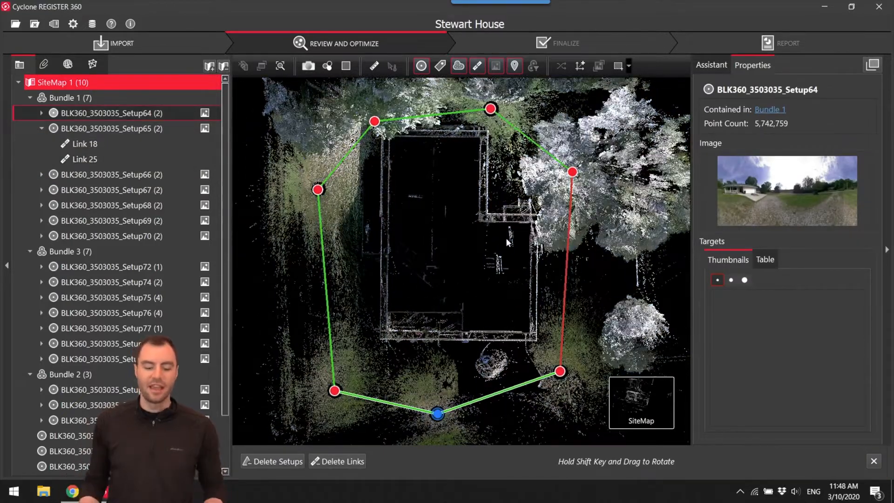
pyautogui.scroll(-8, 379, 234)
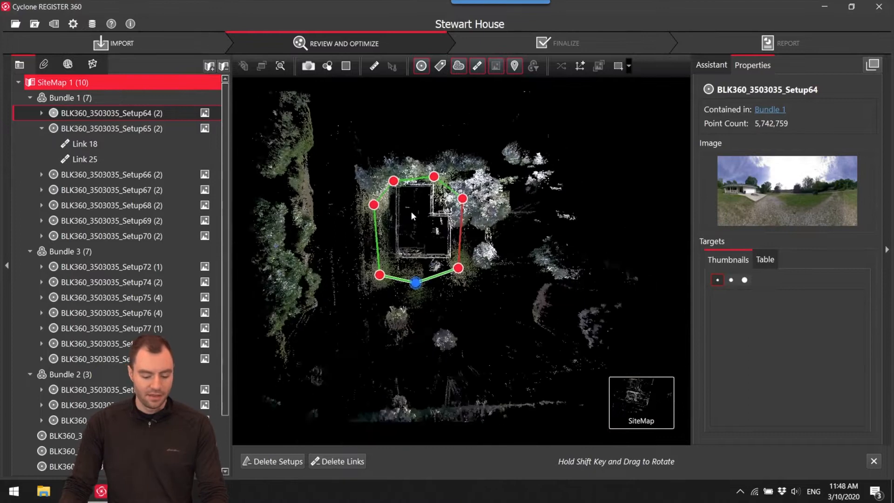
pyautogui.scroll(3, 418, 218)
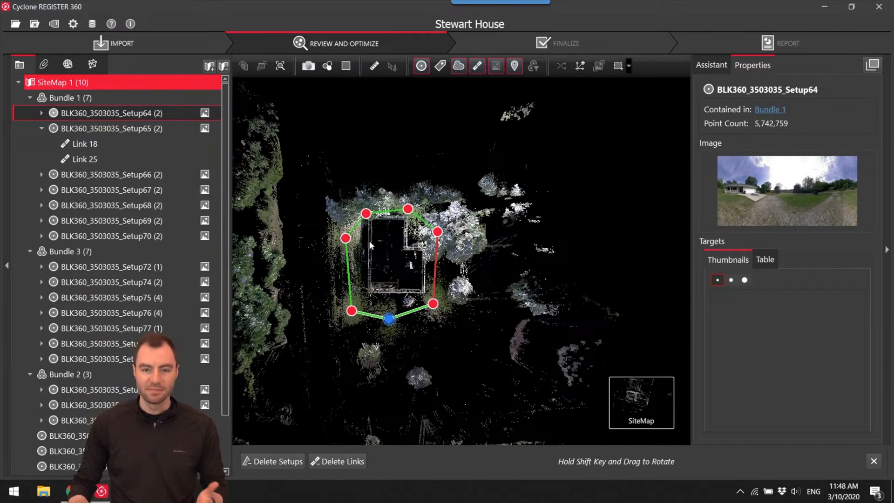
pyautogui.scroll(-6, 373, 254)
pyautogui.moveTo(430, 271); pyautogui.dragTo(313, 315)
pyautogui.scroll(5, 577, 288)
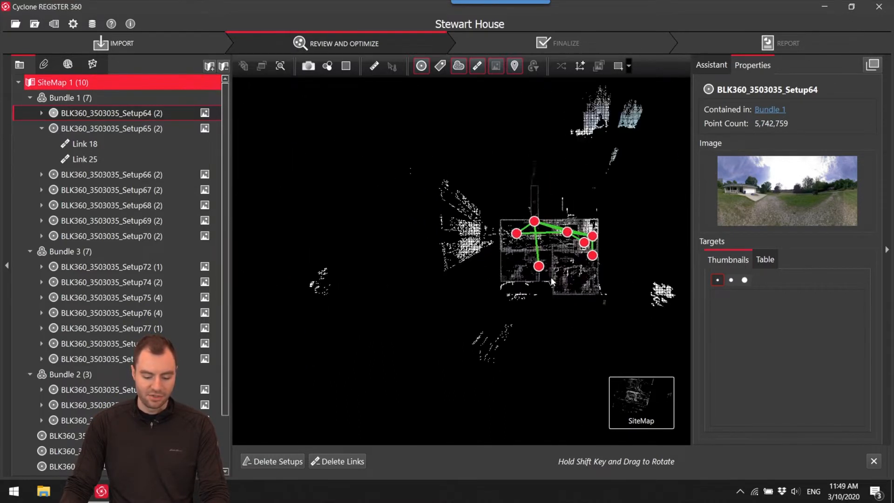
pyautogui.scroll(4, 532, 261)
pyautogui.moveTo(532, 261); pyautogui.dragTo(456, 211)
pyautogui.scroll(-4, 495, 255)
pyautogui.scroll(4, 454, 295)
pyautogui.moveTo(455, 295); pyautogui.dragTo(497, 298)
pyautogui.moveTo(430, 281); pyautogui.dragTo(526, 318)
pyautogui.moveTo(436, 268); pyautogui.dragTo(441, 343)
pyautogui.moveTo(452, 196); pyautogui.dragTo(349, 283)
pyautogui.moveTo(500, 276); pyautogui.dragTo(423, 237)
pyautogui.moveTo(559, 247); pyautogui.dragTo(479, 213)
pyautogui.moveTo(587, 264); pyautogui.dragTo(469, 161)
pyautogui.scroll(-5, 532, 292)
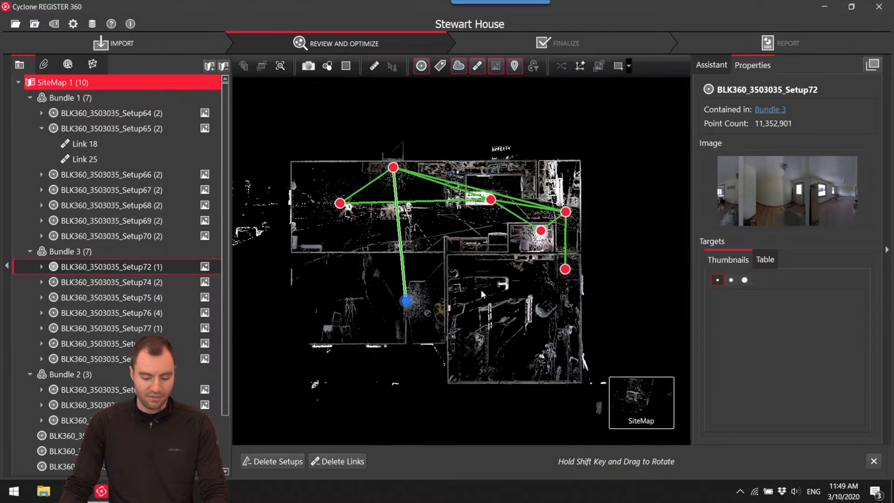
pyautogui.scroll(-3, 532, 292)
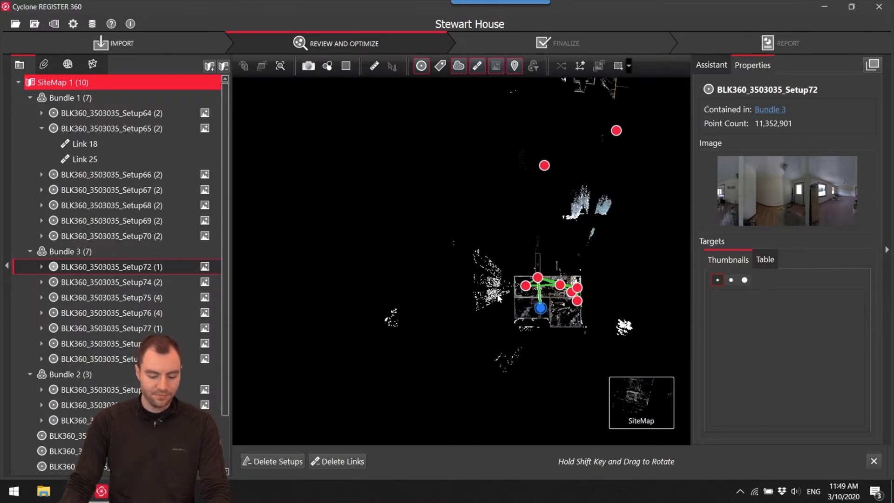
# Try to place unlinked bathroom scan Setup85 beside Bundle 3's hallway.
pyautogui.click(544, 165)
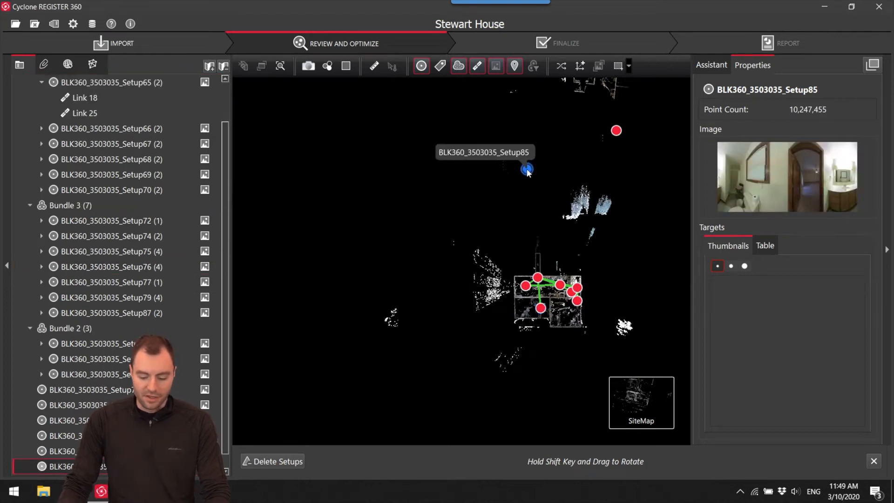
pyautogui.scroll(5, 533, 242)
pyautogui.scroll(-4, 544, 244)
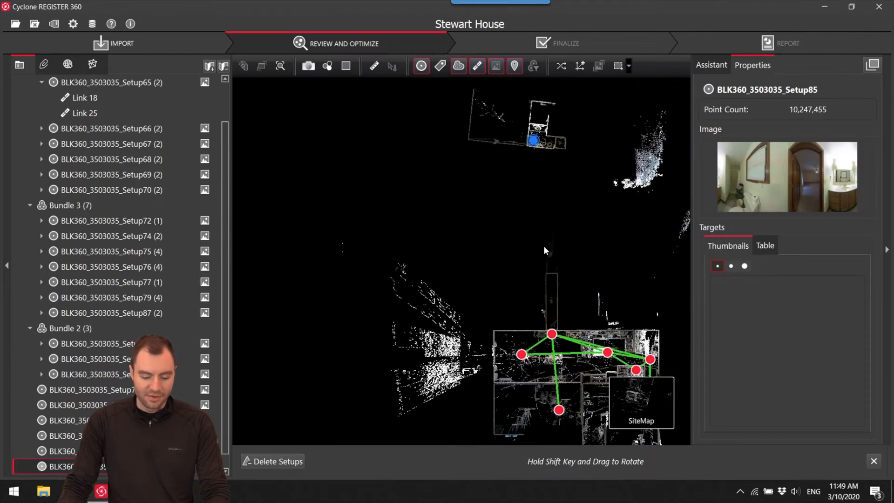
pyautogui.scroll(3, 531, 233)
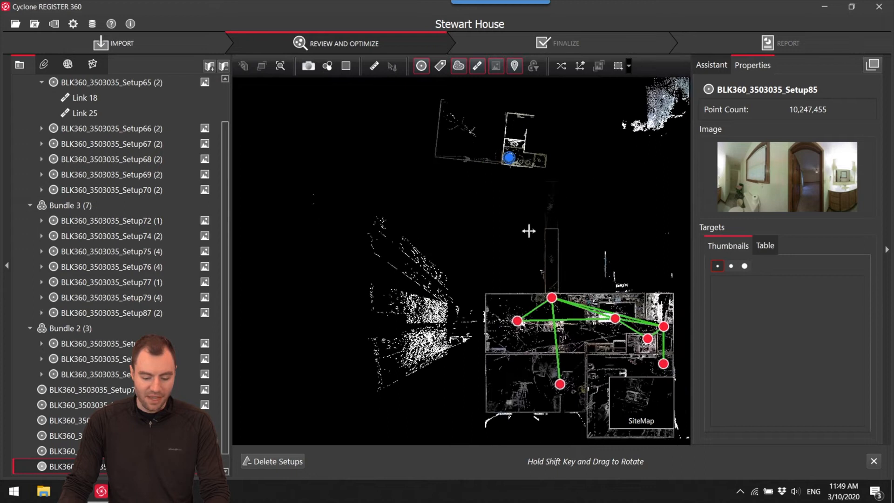
pyautogui.scroll(4, 540, 289)
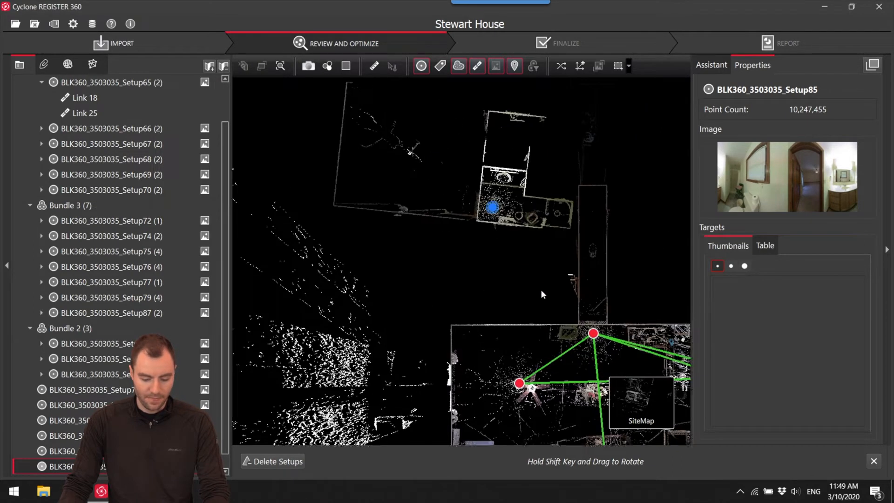
pyautogui.scroll(4, 571, 278)
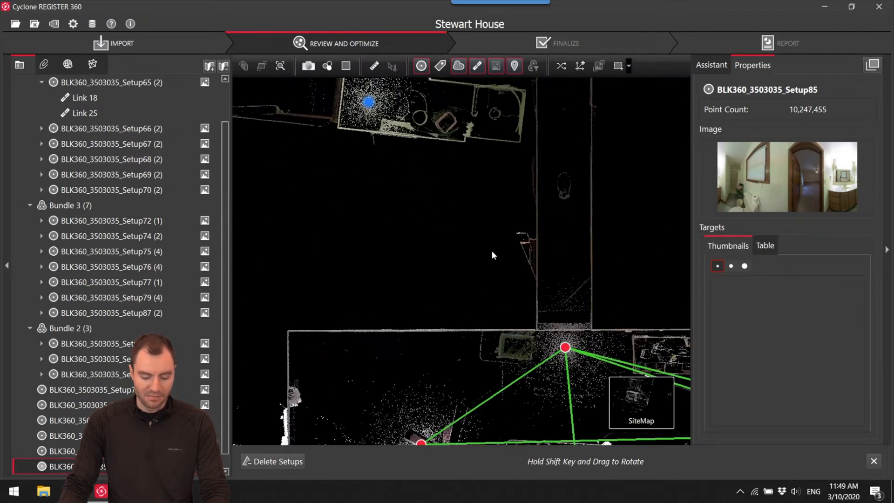
pyautogui.moveTo(566, 292); pyautogui.dragTo(578, 339)
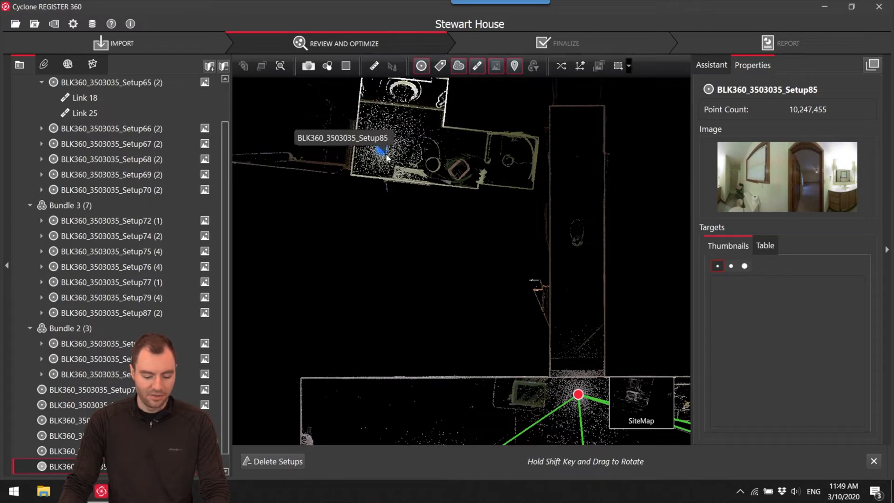
pyautogui.moveTo(386, 156); pyautogui.dragTo(392, 187)
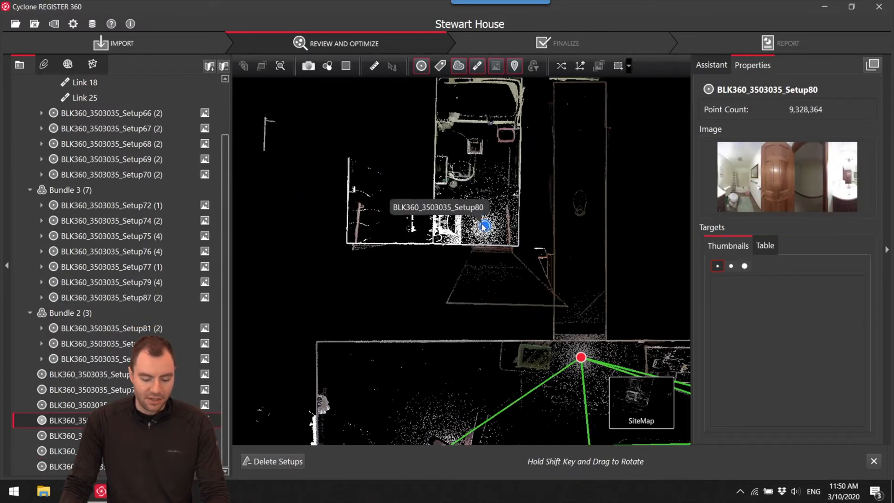
# Rotate and move unlinked bathroom scan Setup80 so that its door side lies against Bundle 3's hallway wall.
pyautogui.keyDown('shift'); pyautogui.moveTo(488, 236); pyautogui.dragTo(529, 270); pyautogui.keyUp('shift')
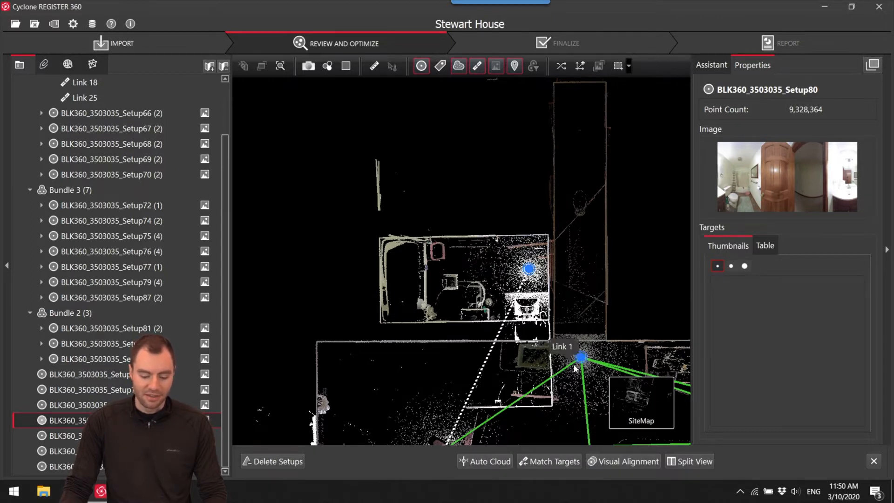
pyautogui.moveTo(575, 367); pyautogui.dragTo(509, 267)
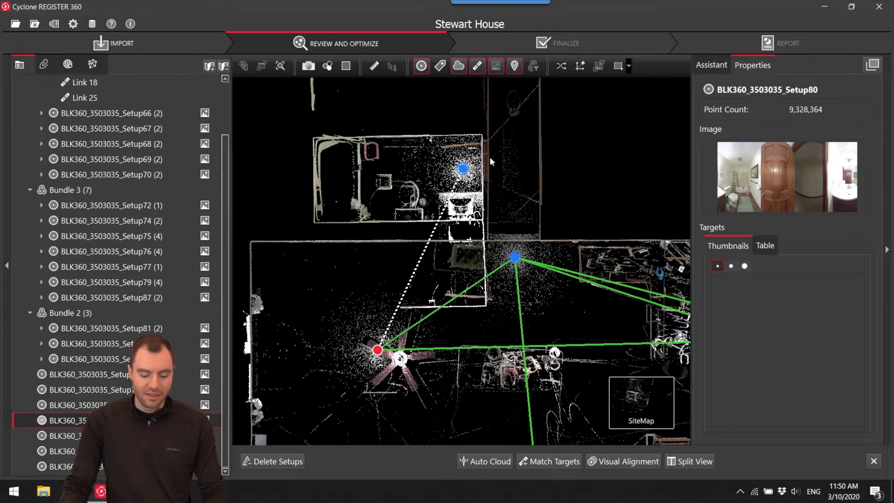
pyautogui.moveTo(505, 186); pyautogui.dragTo(508, 231)
# Show Setup79 in the cloud viewer, examine the hallway doors from its position, and return to the SiteMap.
pyautogui.rightClick(524, 303)
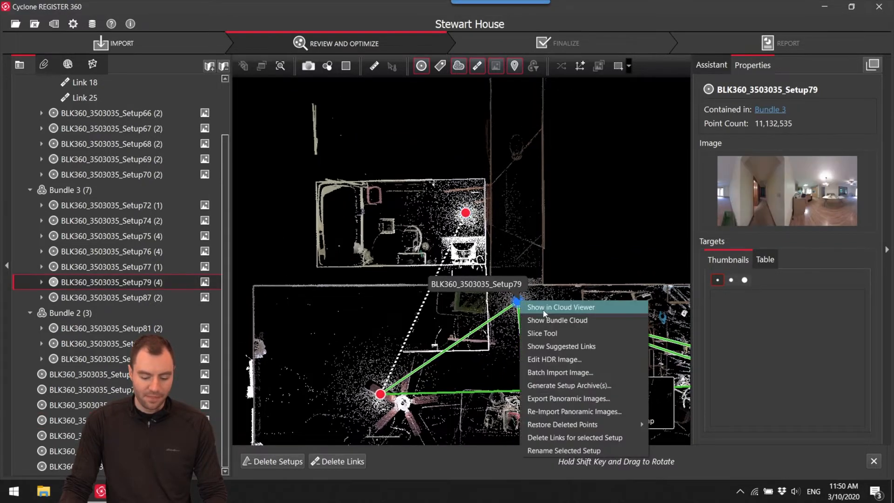
pyautogui.click(535, 301)
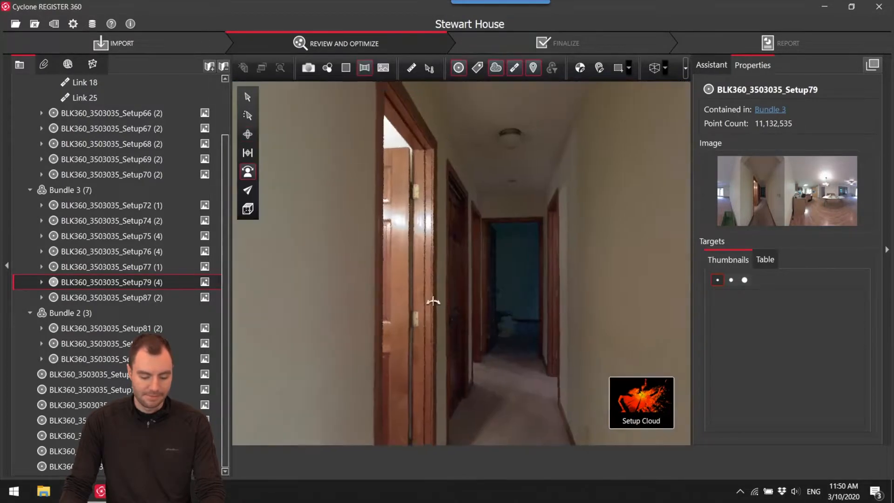
pyautogui.moveTo(433, 301); pyautogui.dragTo(338, 266)
pyautogui.moveTo(338, 322)
pyautogui.mouseDown()
pyautogui.moveTo(244, 320)
pyautogui.moveTo(385, 345)
pyautogui.moveTo(589, 331)
pyautogui.moveTo(389, 323)
pyautogui.moveTo(375, 306)
pyautogui.mouseUp()
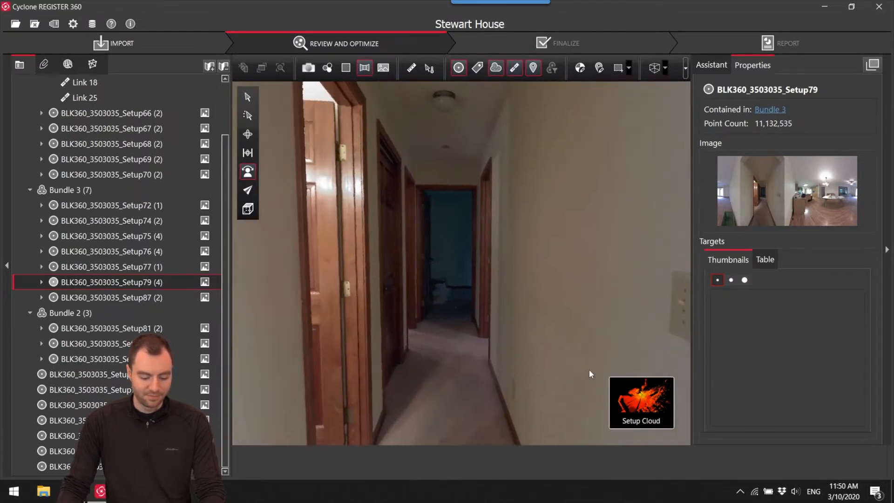
pyautogui.click(575, 403)
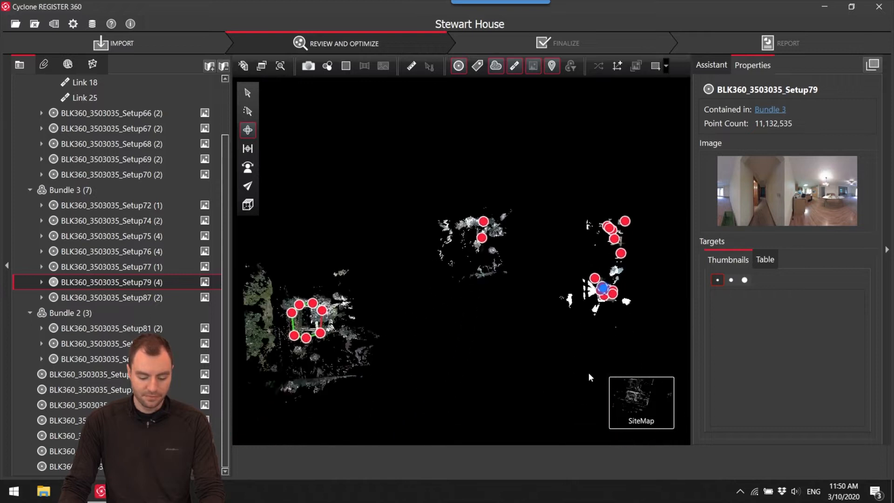
# Select Setup80 and Bundle 3's Setup79 at the hallway entrance and open the pair in Visual Alignment.
pyautogui.scroll(3, 527, 250)
pyautogui.moveTo(529, 222); pyautogui.dragTo(519, 239)
pyautogui.scroll(7, 495, 248)
pyautogui.click(488, 214)
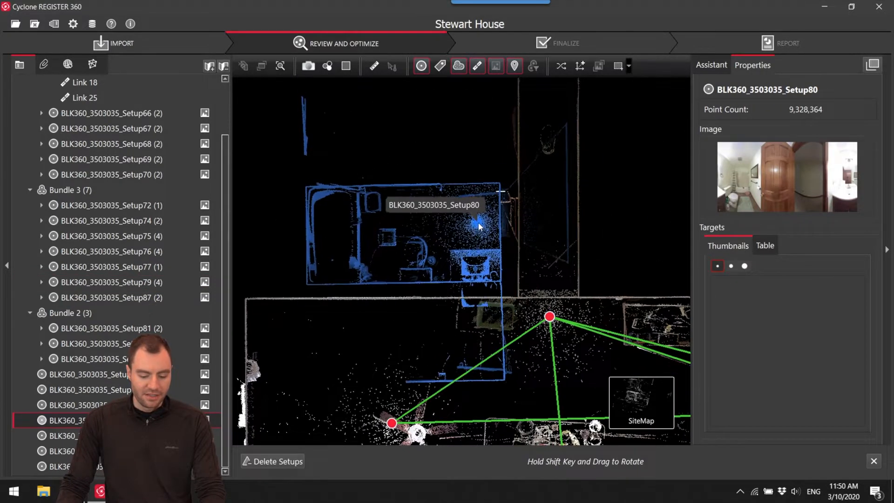
pyautogui.keyDown('ctrl'); pyautogui.click(549, 317); pyautogui.keyUp('ctrl')
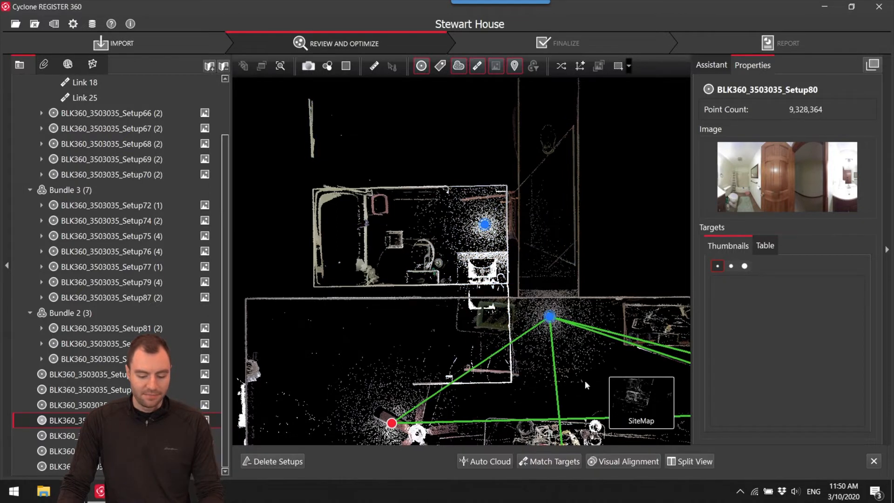
pyautogui.click(645, 465)
pyautogui.scroll(10, 460, 253)
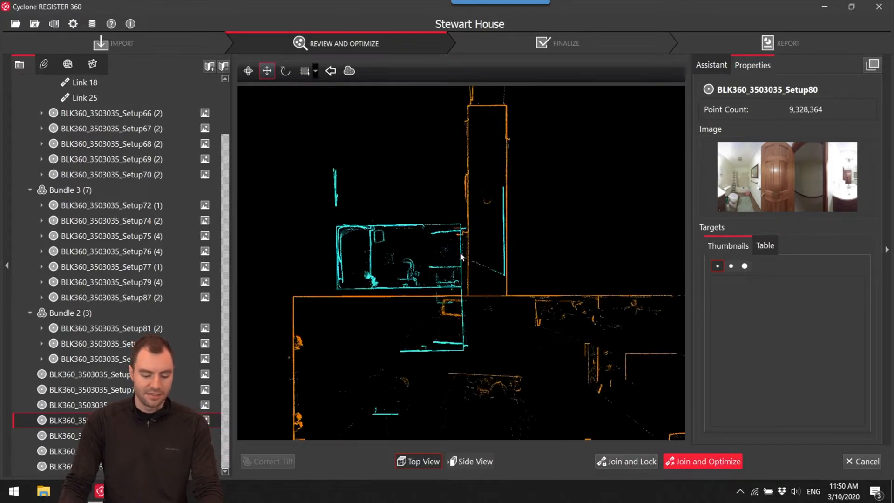
# Move Setup80 in the top view so that its doorway and hallway wall overlay those of Setup79.
pyautogui.scroll(-4, 507, 208)
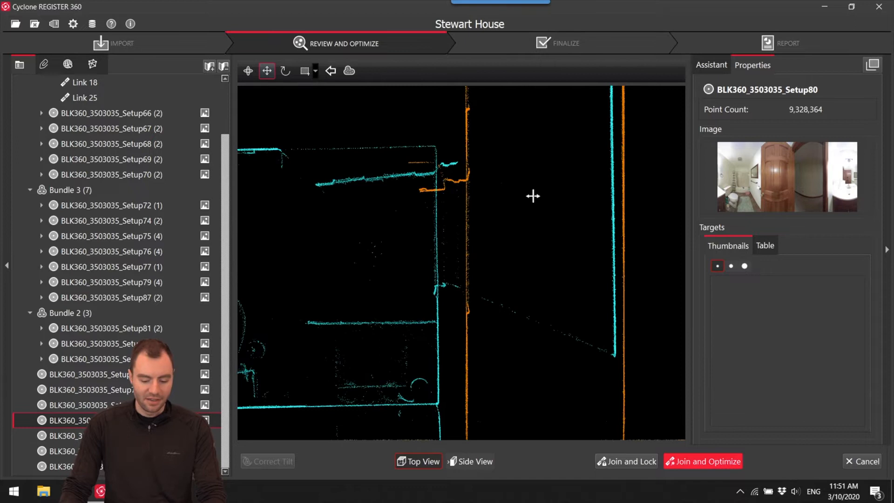
pyautogui.moveTo(578, 219); pyautogui.dragTo(586, 233)
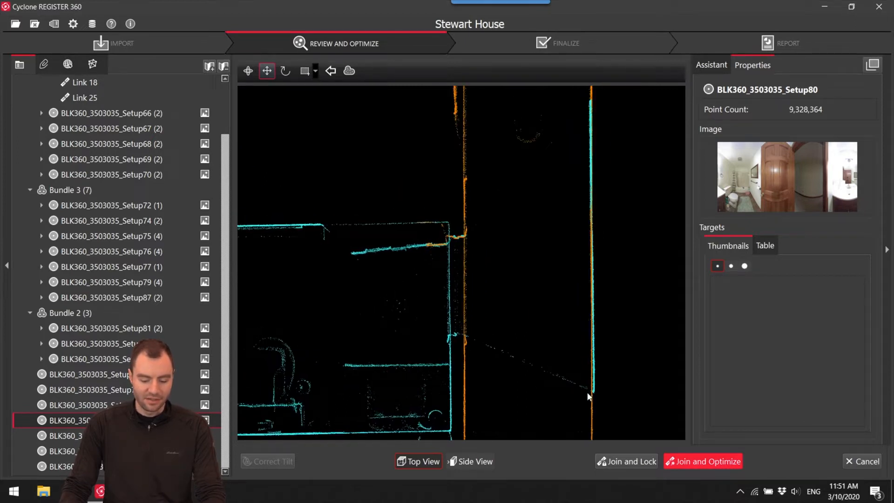
pyautogui.scroll(2, 435, 247)
pyautogui.moveTo(435, 252); pyautogui.dragTo(429, 265)
pyautogui.scroll(2, 476, 236)
pyautogui.moveTo(431, 346); pyautogui.dragTo(442, 324)
pyautogui.scroll(-5, 484, 262)
pyautogui.moveTo(494, 297); pyautogui.dragTo(454, 289, button='middle')
pyautogui.scroll(-2, 451, 238)
pyautogui.scroll(2, 454, 286)
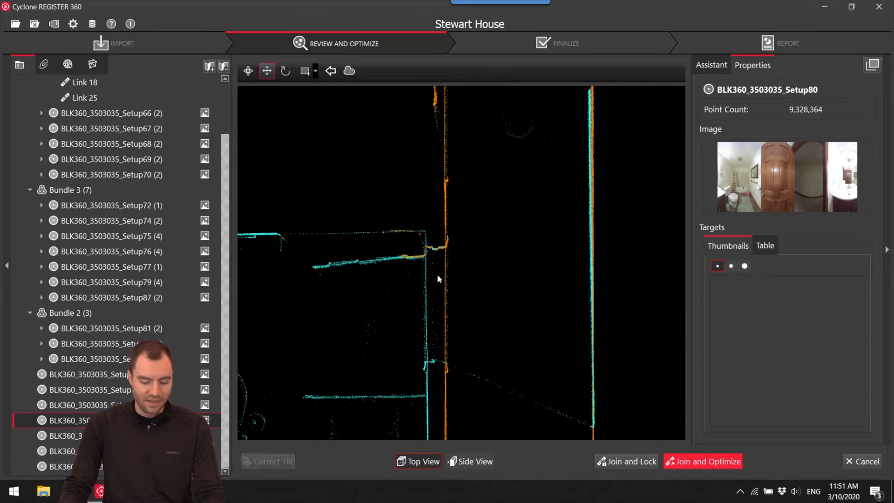
# Rotate Setup80 slightly and fine-tune its position until its long hallway wall runs along Setup79's wall.
pyautogui.press('space')
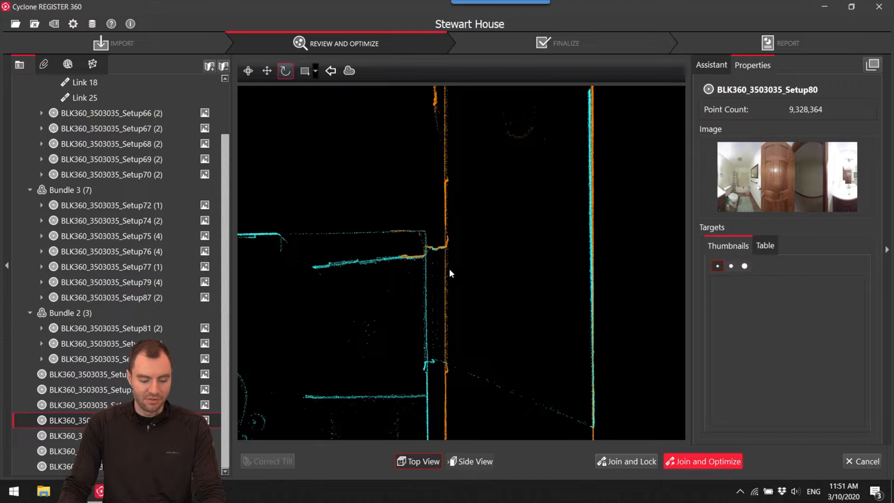
pyautogui.moveTo(438, 251); pyautogui.dragTo(541, 252)
pyautogui.moveTo(683, 242); pyautogui.dragTo(659, 265)
pyautogui.scroll(2, 600, 273)
pyautogui.press('space')
pyautogui.moveTo(599, 268); pyautogui.dragTo(600, 268)
# Raise Setup80 in the side view until its floor line coincides with Setup79's floor.
pyautogui.click(473, 458)
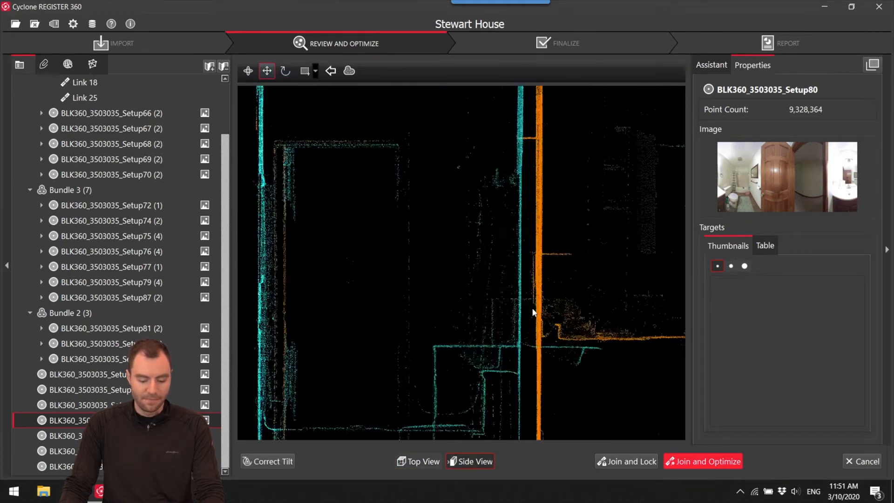
pyautogui.scroll(3, 490, 309)
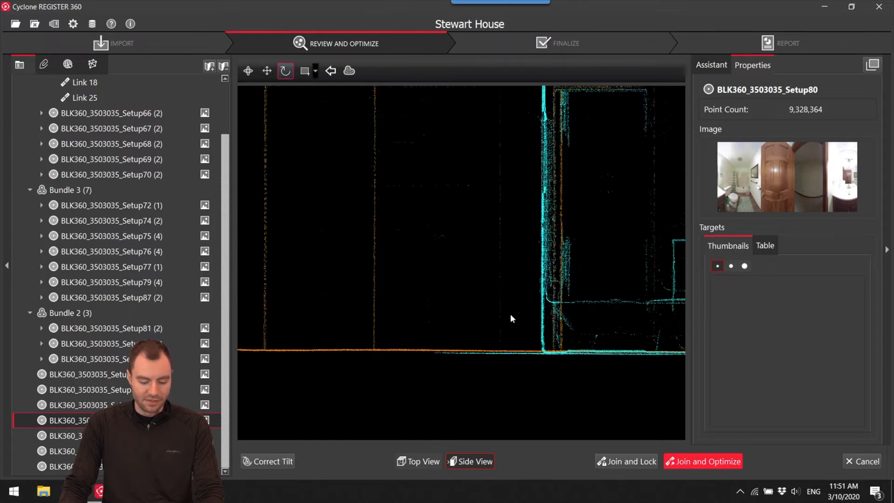
pyautogui.moveTo(508, 308); pyautogui.dragTo(509, 304)
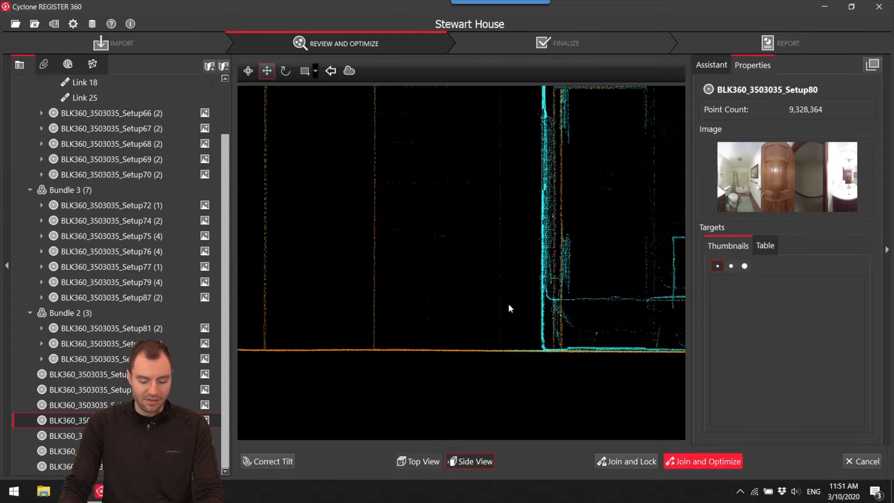
# Join and optimize Setup80 with Setup79 and accept the cloud registration results.
pyautogui.click(692, 464)
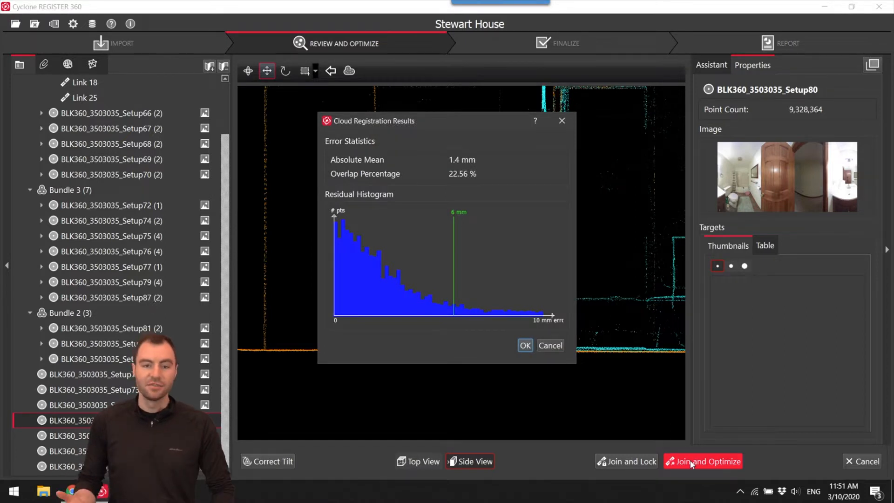
pyautogui.click(524, 344)
pyautogui.click(503, 256)
pyautogui.click(517, 254)
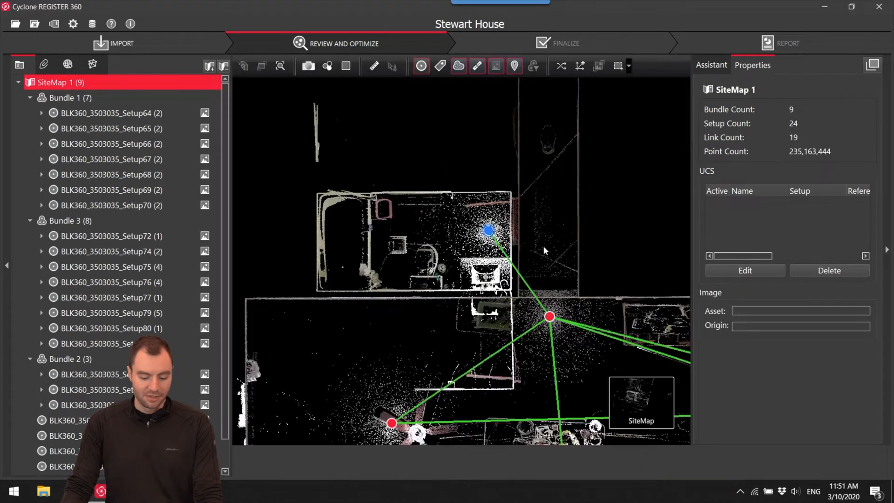
# Show Bundle 2's Setup81 in the cloud viewer, look around the hallway from its position, and return to the SiteMap.
pyautogui.scroll(-5, 562, 219)
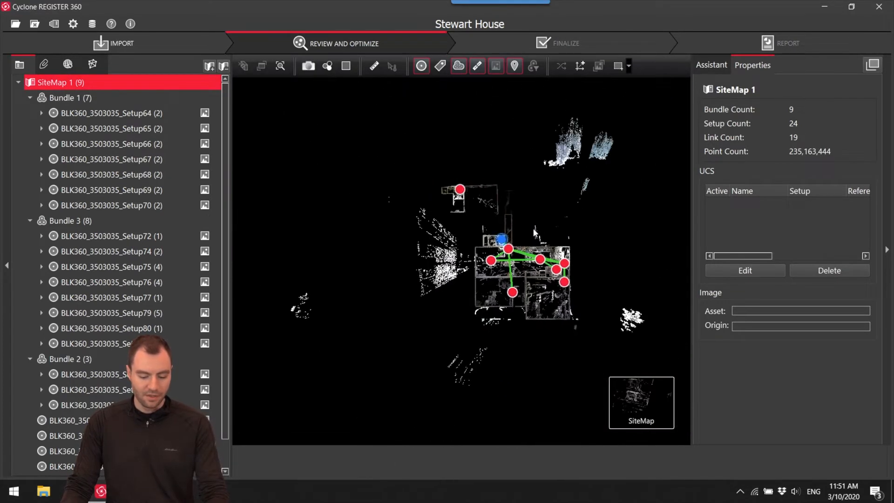
pyautogui.moveTo(541, 228); pyautogui.dragTo(529, 286)
pyautogui.moveTo(520, 126); pyautogui.dragTo(483, 244)
pyautogui.scroll(4, 493, 249)
pyautogui.scroll(6, 462, 225)
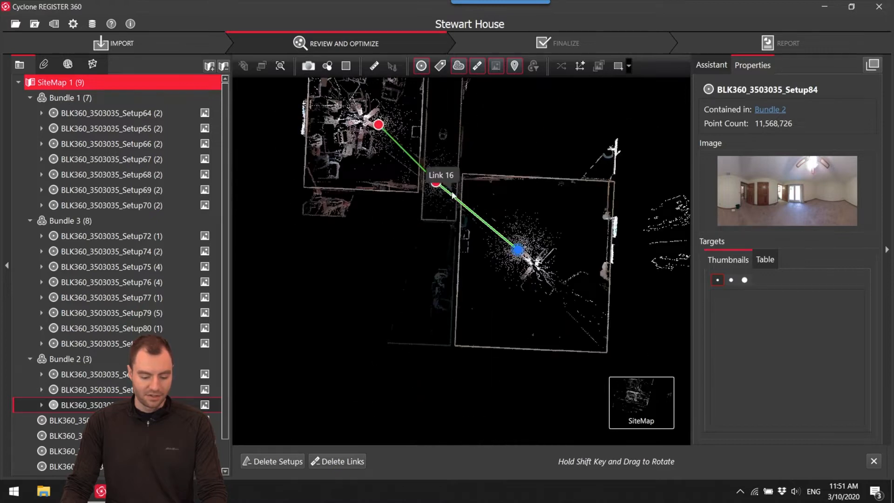
pyautogui.rightClick(437, 185)
pyautogui.click(460, 189)
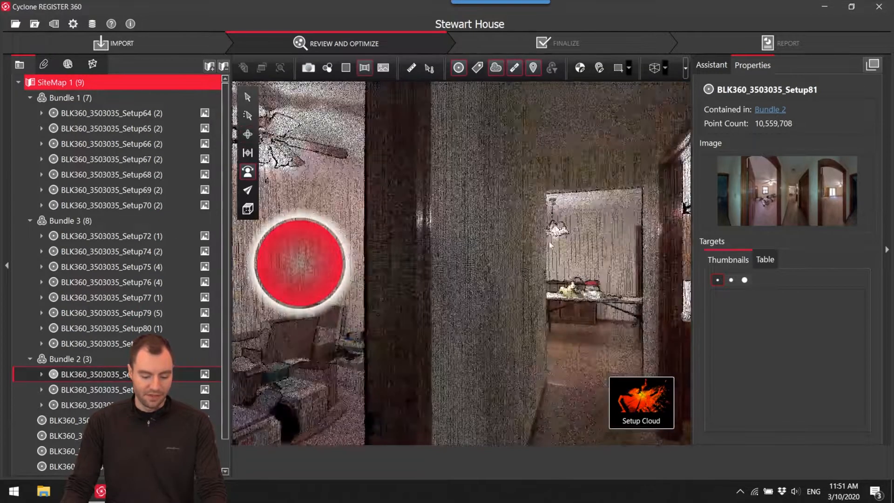
pyautogui.moveTo(393, 262)
pyautogui.mouseDown()
pyautogui.moveTo(152, 290)
pyautogui.moveTo(183, 255)
pyautogui.moveTo(299, 295)
pyautogui.moveTo(423, 291)
pyautogui.moveTo(371, 273)
pyautogui.moveTo(850, 297)
pyautogui.moveTo(865, 235)
pyautogui.mouseUp()
pyautogui.moveTo(447, 233); pyautogui.dragTo(882, 226)
pyautogui.moveTo(393, 235); pyautogui.dragTo(483, 248)
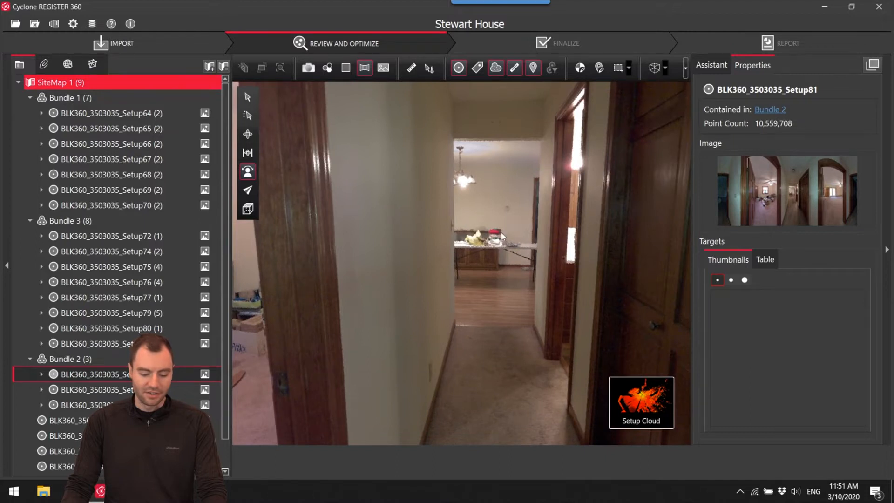
pyautogui.moveTo(626, 404)
pyautogui.click(587, 405)
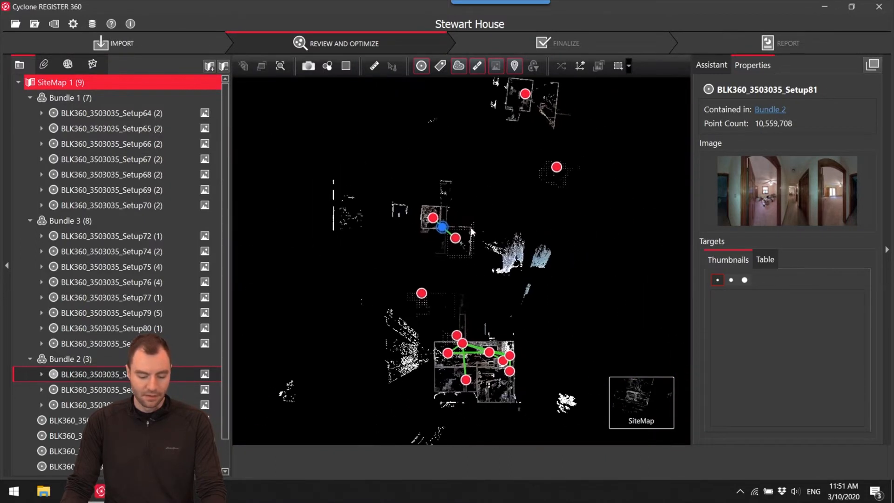
# Shift Bundle 2 slightly towards Bundle 3 and recheck Setup81's view down the hallway in the cloud viewer.
pyautogui.moveTo(442, 227); pyautogui.dragTo(463, 249)
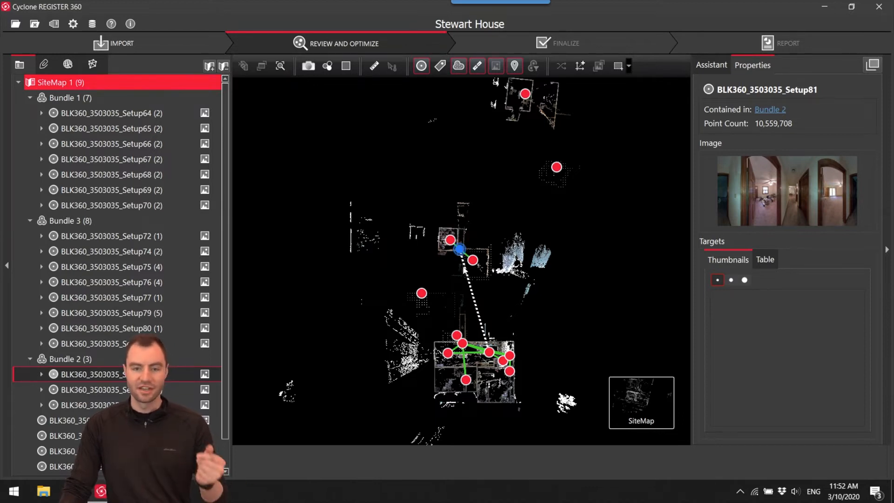
pyautogui.scroll(3, 462, 253)
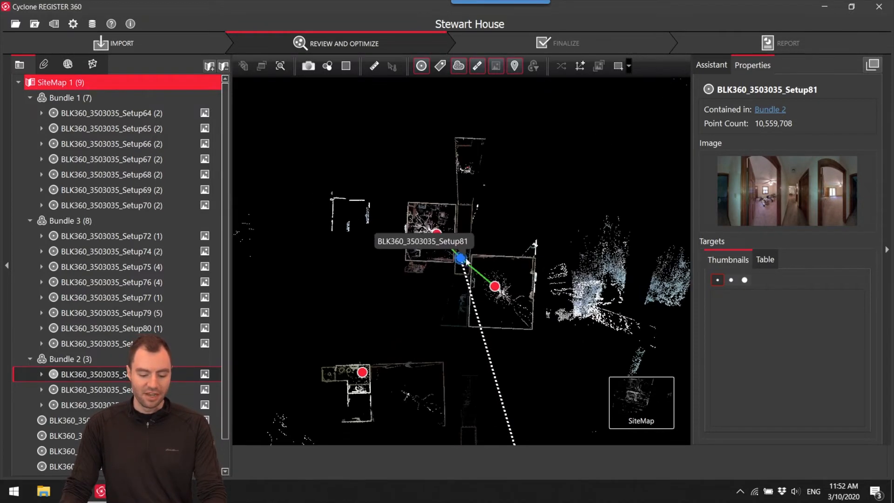
pyautogui.rightClick(462, 259)
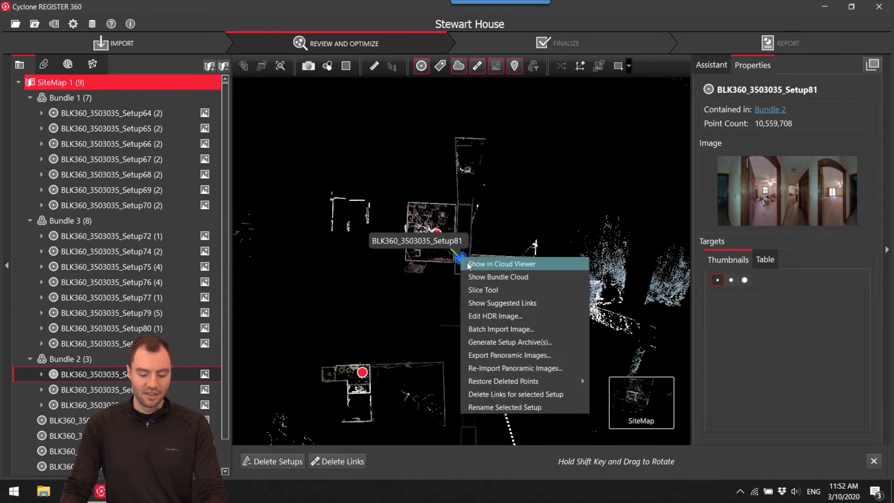
pyautogui.click(467, 263)
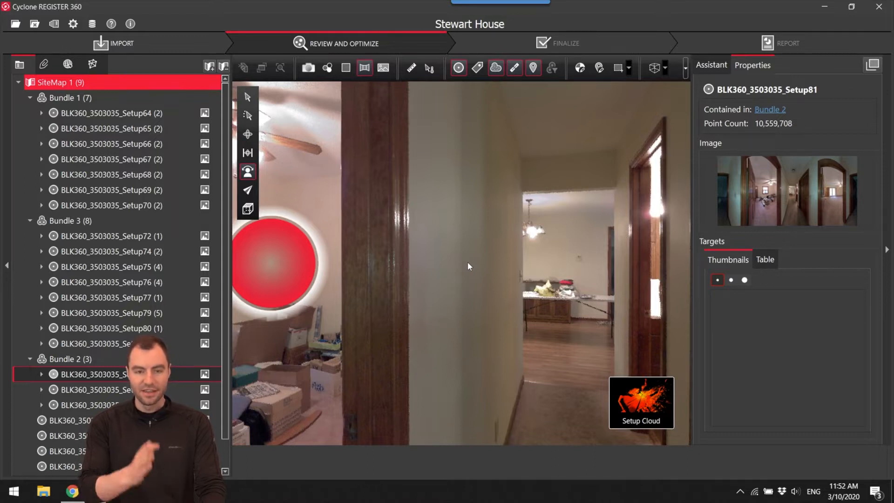
pyautogui.moveTo(657, 421)
pyautogui.click(583, 414)
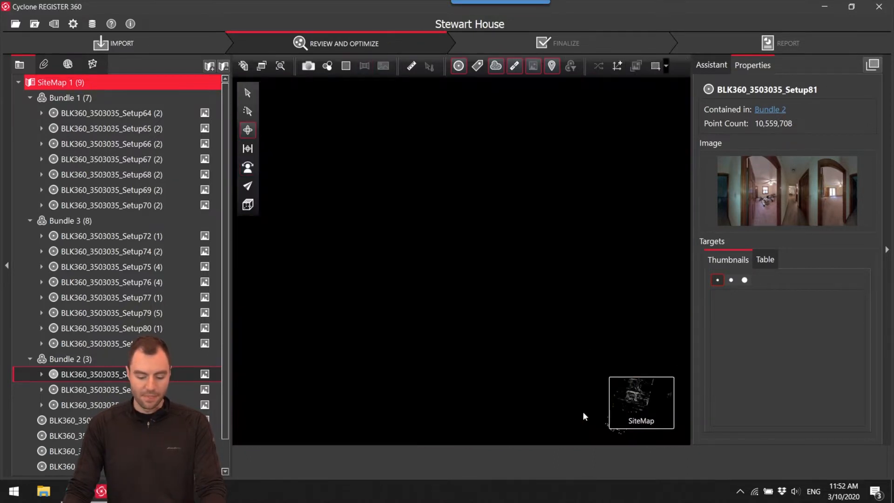
# Turn Bundle 2 about half a turn and move it so that Setup81's hallway lies over Bundle 3's hallway.
pyautogui.scroll(5, 608, 266)
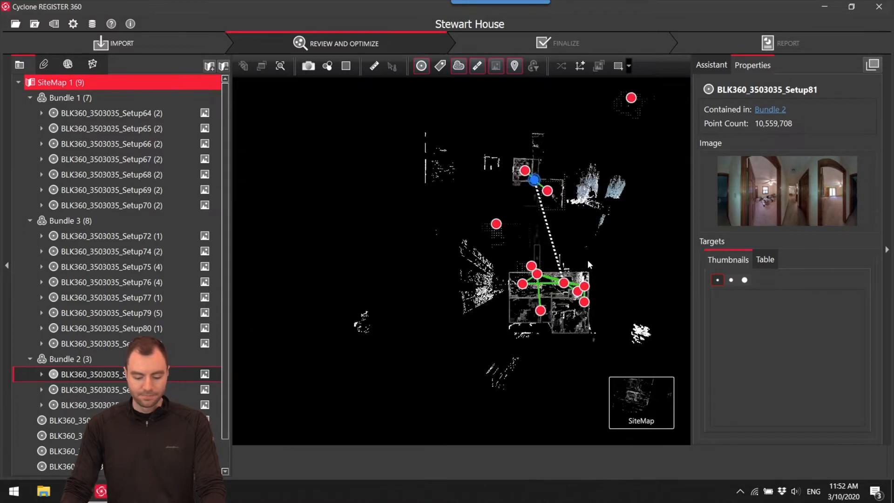
pyautogui.moveTo(494, 218); pyautogui.dragTo(491, 260)
pyautogui.scroll(1, 484, 215)
pyautogui.moveTo(491, 150); pyautogui.dragTo(460, 99, button='right')
pyautogui.moveTo(491, 151); pyautogui.dragTo(584, 180)
pyautogui.scroll(3, 540, 320)
pyautogui.moveTo(493, 194)
pyautogui.mouseDown()
pyautogui.moveTo(497, 217)
pyautogui.moveTo(490, 195)
pyautogui.mouseUp()
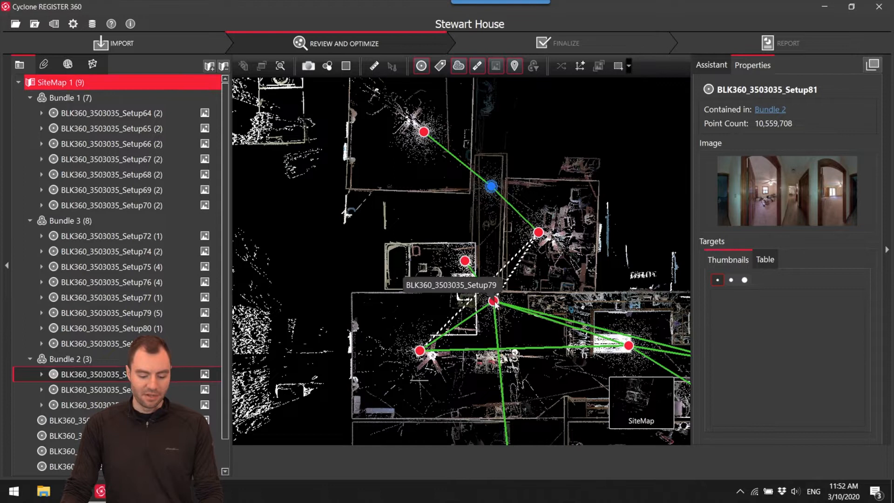
# Select Bundle 3's Setup79 and Bundle 2's Setup81 and open the pair in Visual Alignment.
pyautogui.click(493, 301)
pyautogui.keyDown('ctrl'); pyautogui.click(490, 187); pyautogui.keyUp('ctrl')
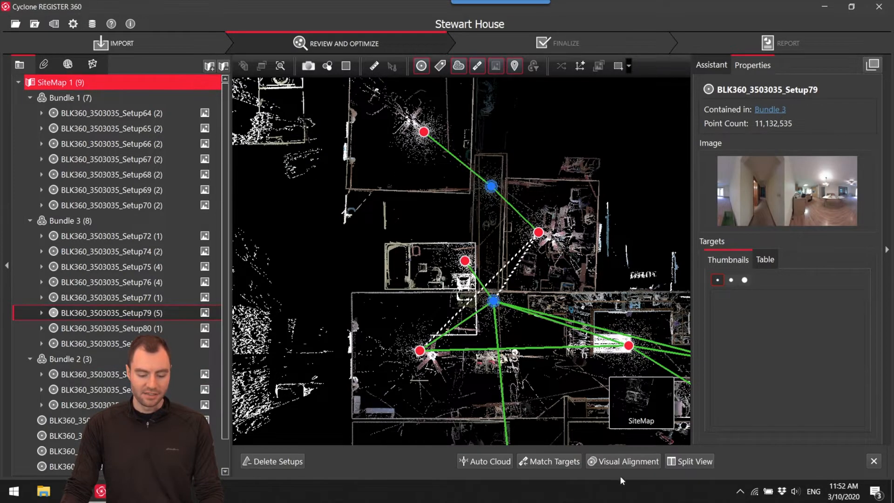
pyautogui.click(622, 461)
# Move and rotate the Setup81 and Setup79 clouds into alignment in the top view, matching hallway walls and door frames.
pyautogui.scroll(5, 467, 234)
pyautogui.moveTo(475, 223); pyautogui.dragTo(477, 250, button='middle')
pyautogui.scroll(6, 471, 196)
pyautogui.moveTo(473, 259); pyautogui.dragTo(511, 239)
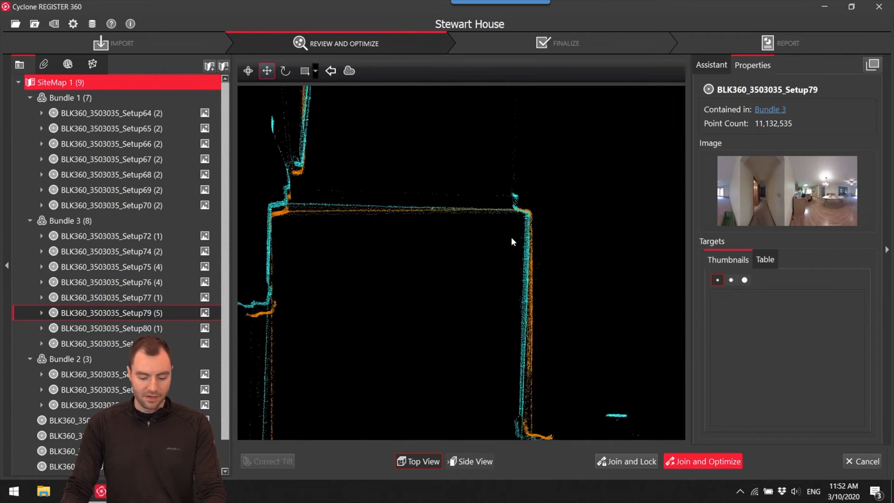
pyautogui.scroll(-5, 517, 237)
pyautogui.moveTo(566, 241); pyautogui.dragTo(569, 191, button='middle')
pyautogui.press('space')
pyautogui.moveTo(531, 141); pyautogui.dragTo(360, 346)
# Check the height match in the side view, join and optimize Setup81 with Setup79, accept the results and decline the additional suggested links.
pyautogui.click(471, 461)
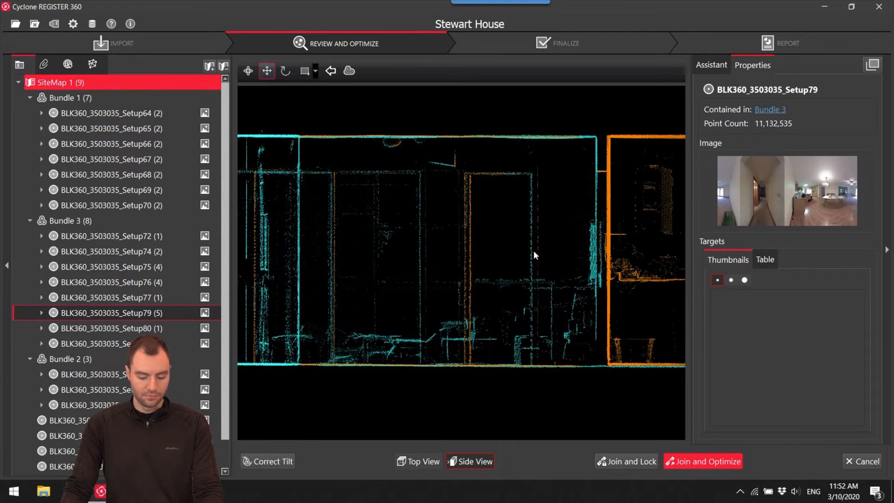
pyautogui.click(719, 466)
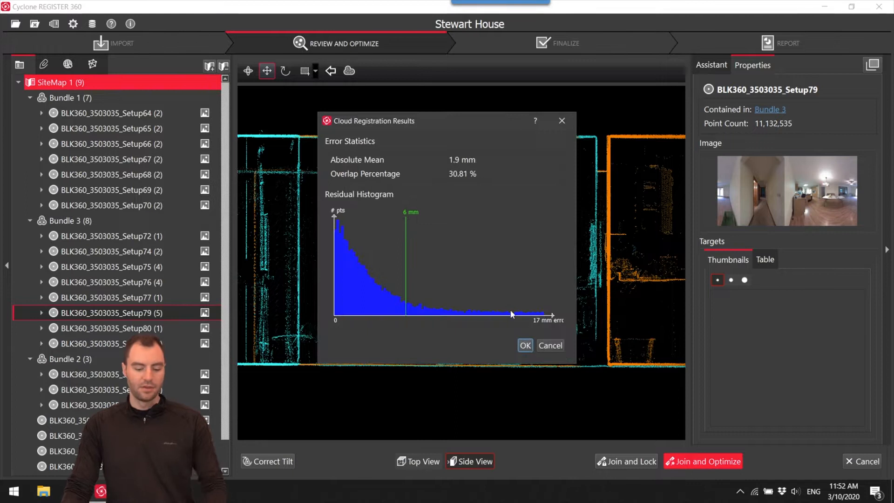
pyautogui.click(525, 345)
pyautogui.click(503, 256)
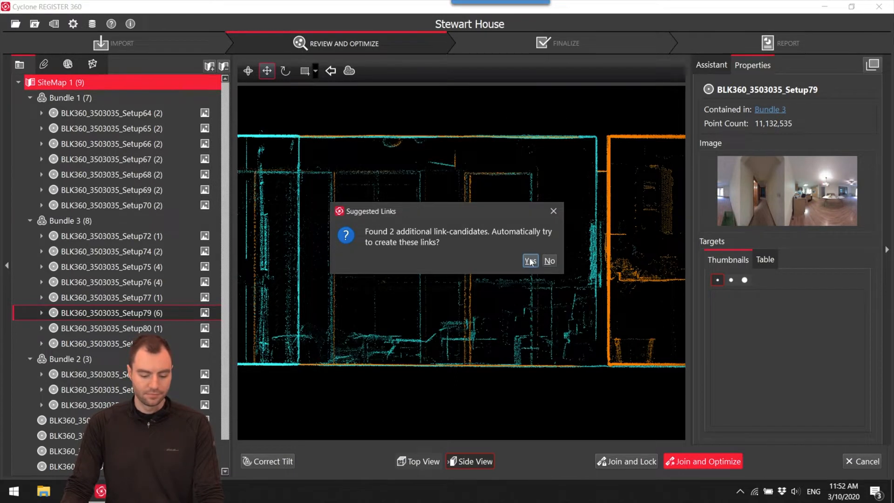
pyautogui.click(549, 261)
pyautogui.click(512, 257)
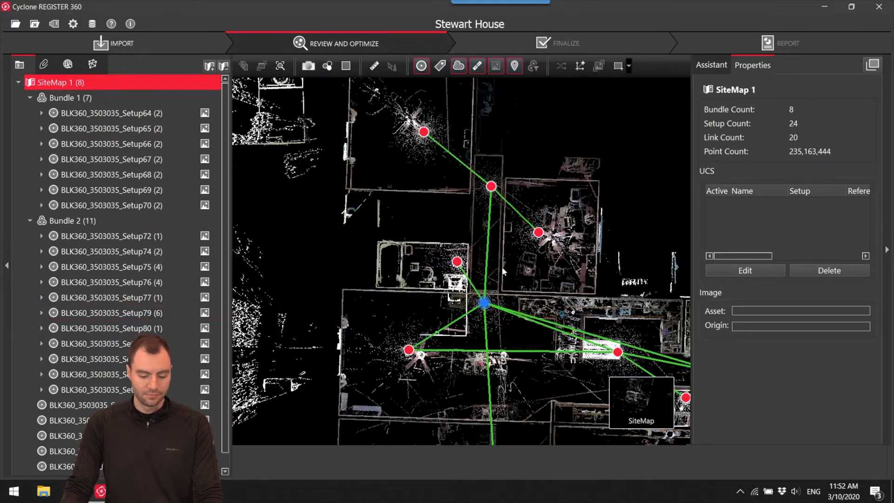
pyautogui.scroll(4, 516, 266)
pyautogui.scroll(-5, 516, 252)
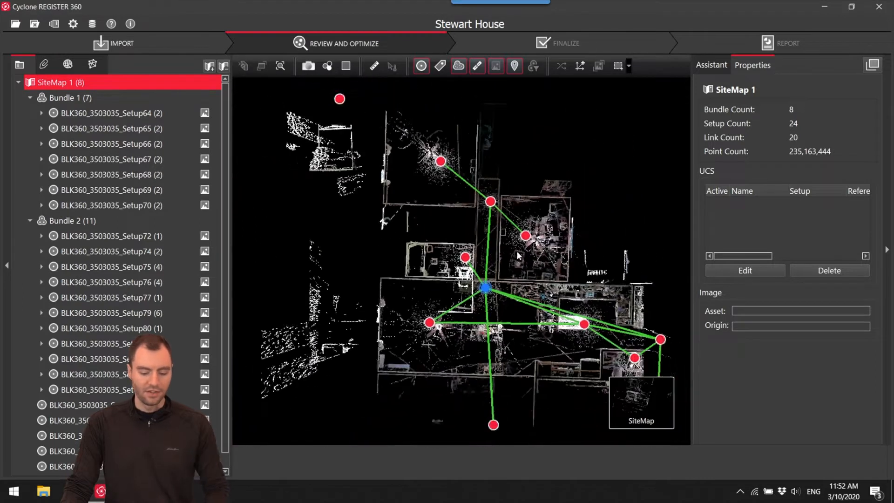
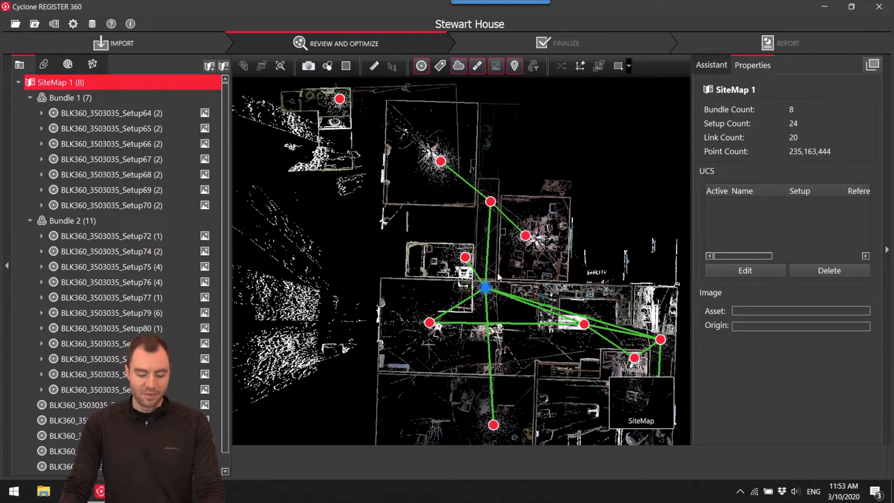
# Turn Setup85's bathroom scan about half a turn and move it against the lower wall of the house's upper-left bedroom.
pyautogui.scroll(-3, 498, 276)
pyautogui.moveTo(494, 271); pyautogui.dragTo(488, 296)
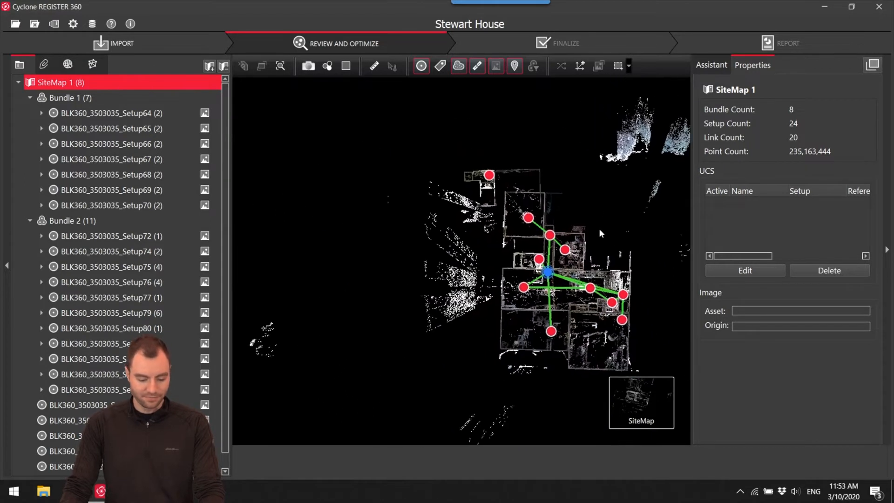
pyautogui.scroll(5, 599, 228)
pyautogui.moveTo(532, 218); pyautogui.dragTo(631, 214)
pyautogui.scroll(-2, 631, 214)
pyautogui.moveTo(411, 114); pyautogui.dragTo(411, 305)
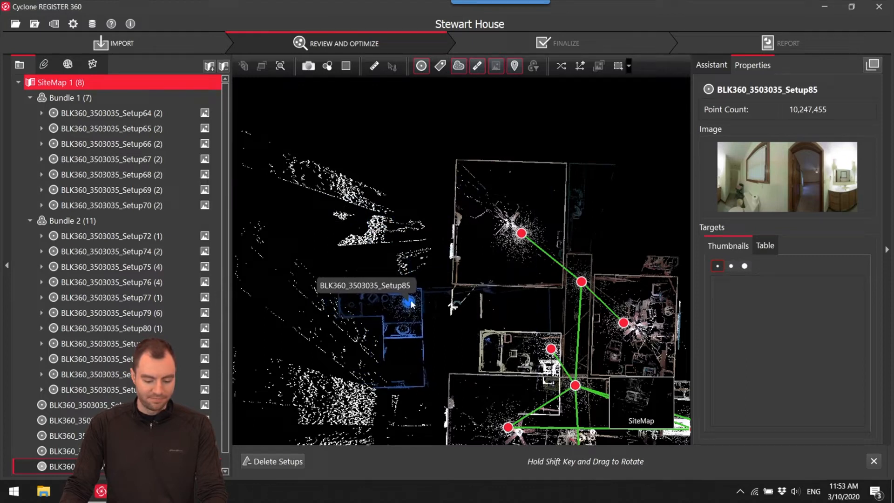
pyautogui.scroll(3, 417, 311)
pyautogui.keyDown('shift'); pyautogui.moveTo(399, 275); pyautogui.dragTo(484, 272); pyautogui.keyUp('shift')
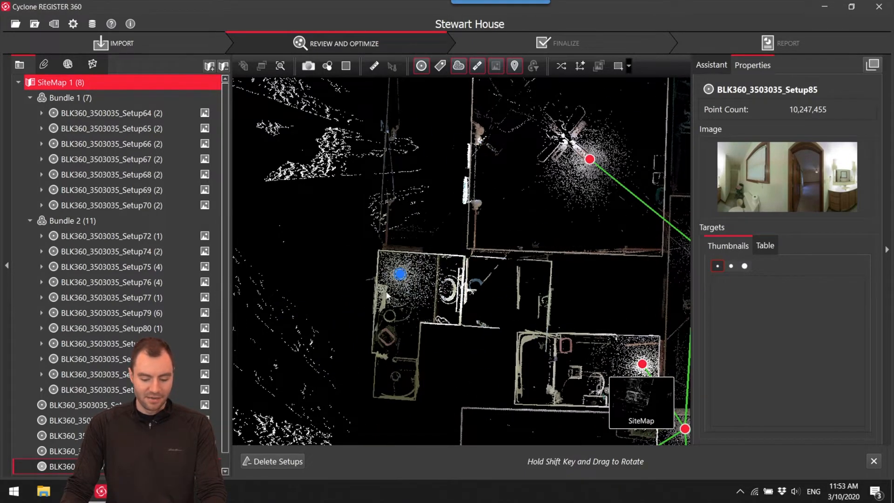
pyautogui.moveTo(404, 281); pyautogui.dragTo(492, 279)
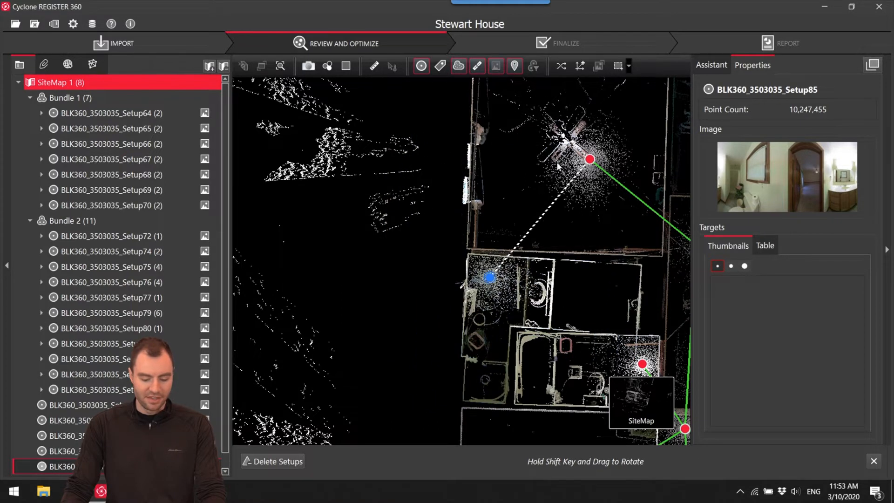
# Open the suggested link between Setup85 and the bedroom setup in Visual Alignment and match the bedroom walls in the top view.
pyautogui.click(554, 196)
pyautogui.click(396, 462)
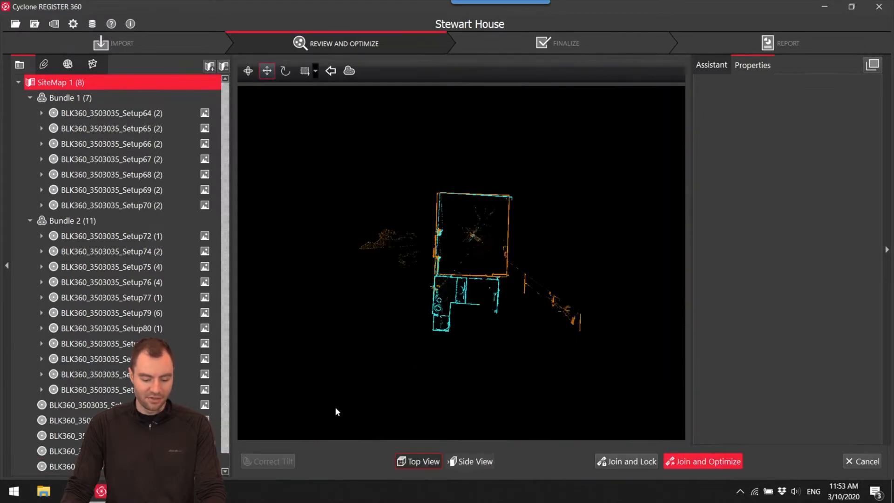
pyautogui.scroll(5, 452, 207)
pyautogui.moveTo(452, 210); pyautogui.dragTo(435, 195)
pyautogui.scroll(-4, 436, 196)
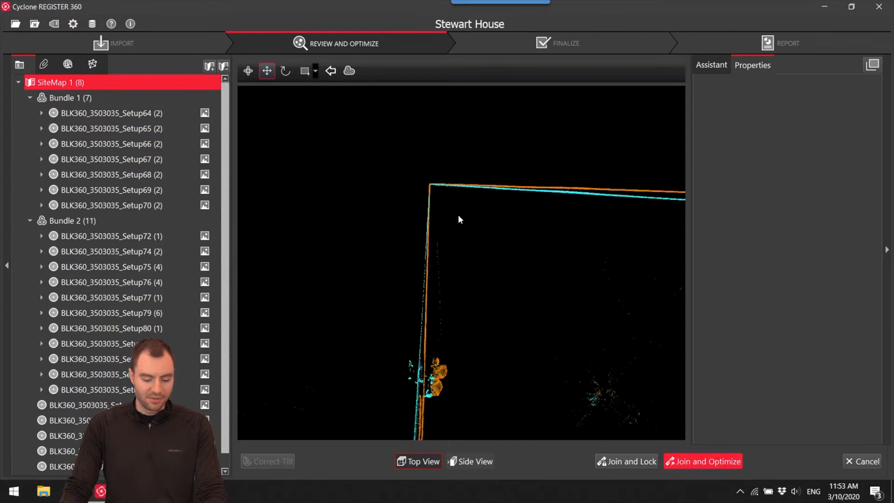
pyautogui.moveTo(438, 203); pyautogui.dragTo(292, 202, button='middle')
pyautogui.moveTo(290, 187); pyautogui.dragTo(603, 242)
pyautogui.scroll(-8, 563, 230)
pyautogui.moveTo(553, 265); pyautogui.dragTo(526, 189, button='middle')
pyautogui.scroll(6, 474, 317)
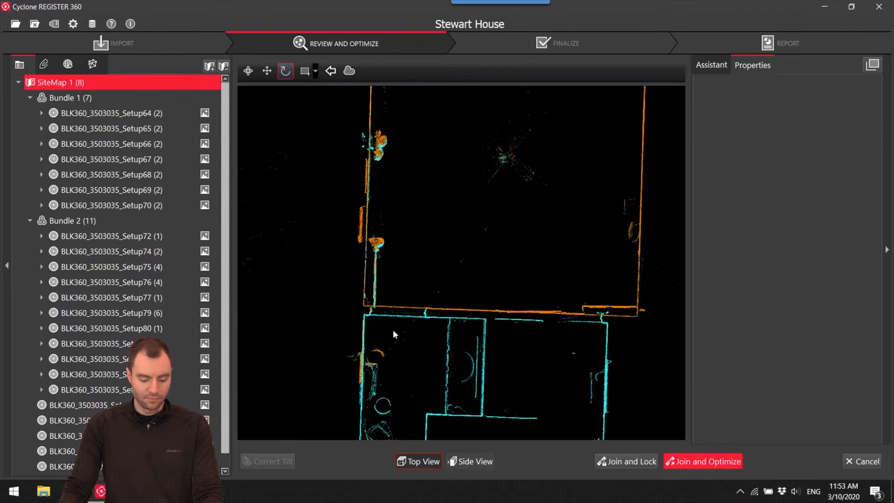
# Match the floor heights in the side view, join and optimize Setup85 with the bedroom setup, and accept the results.
pyautogui.click(479, 462)
pyautogui.scroll(6, 468, 320)
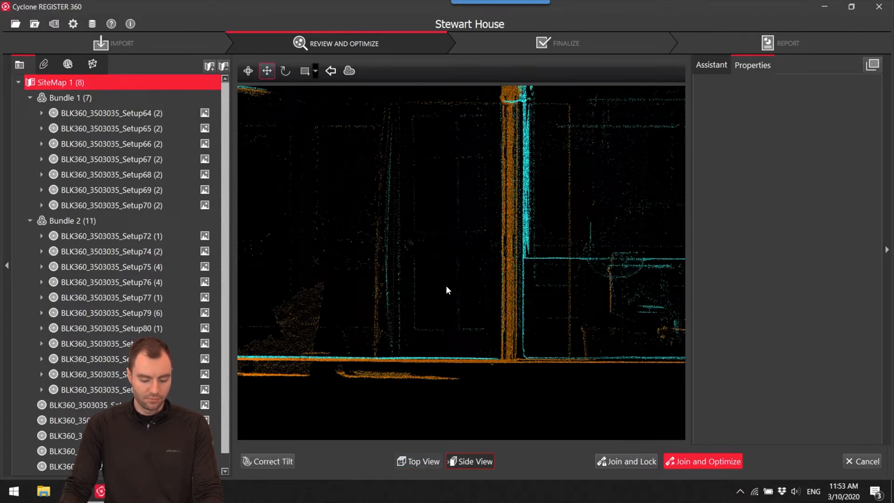
pyautogui.moveTo(446, 289); pyautogui.dragTo(446, 287)
pyautogui.click(706, 461)
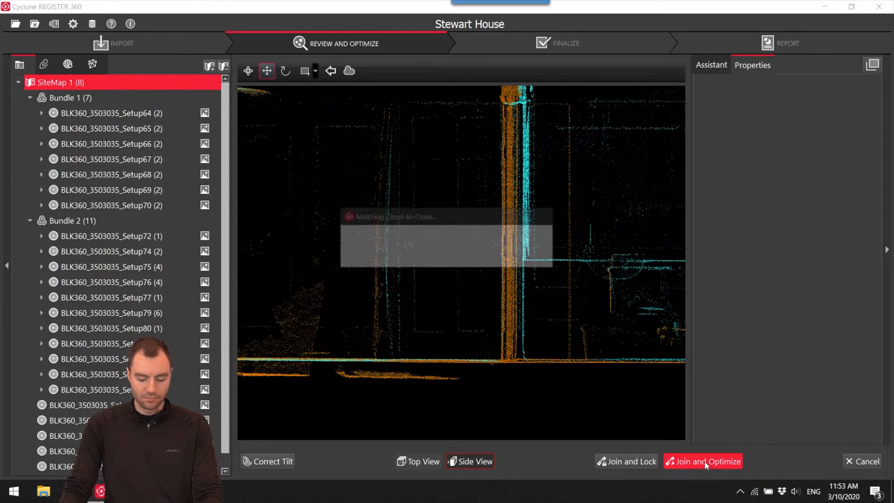
pyautogui.click(524, 345)
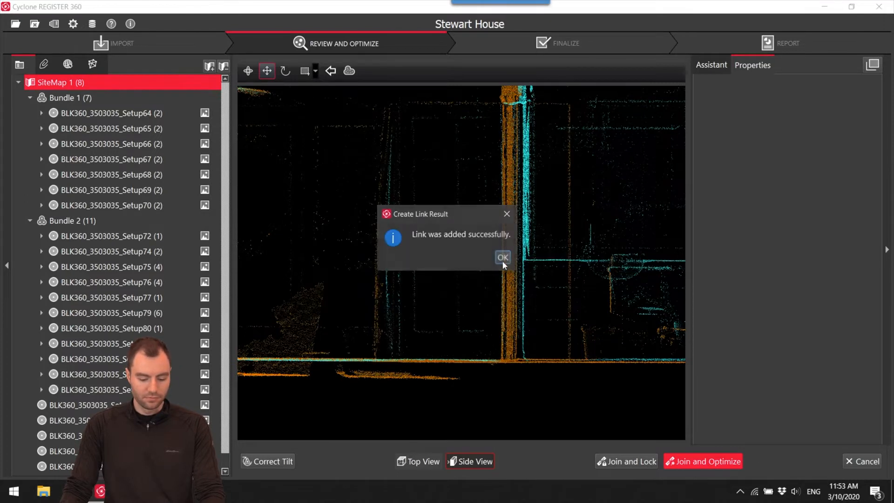
pyautogui.click(502, 257)
pyautogui.click(506, 255)
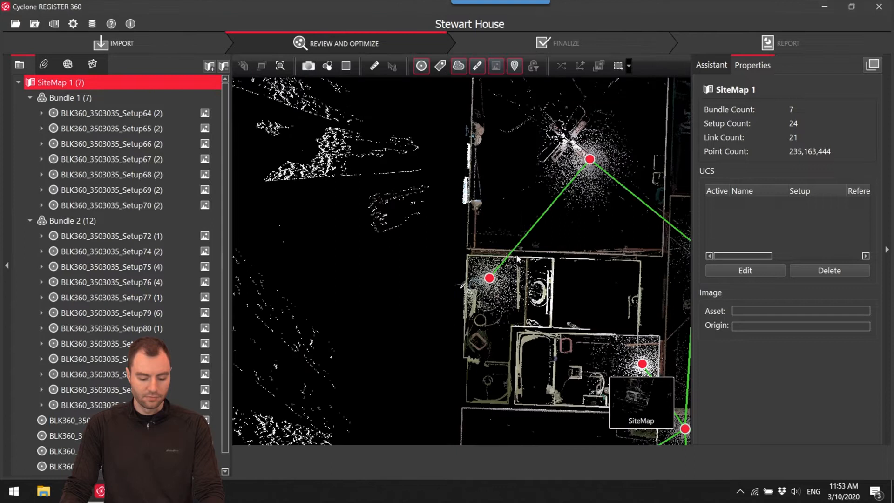
# Bring Setup73 nearer the house and look around its panorama to identify the room and its openings.
pyautogui.scroll(-6, 551, 263)
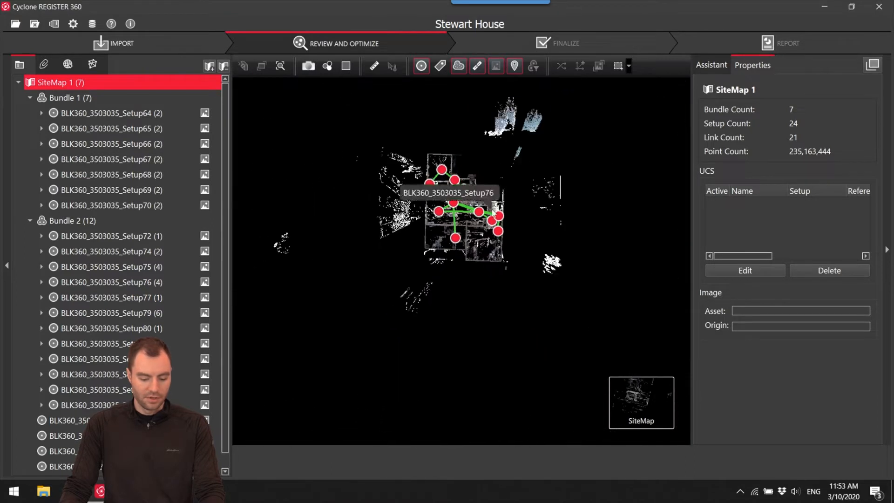
pyautogui.scroll(-3, 451, 237)
pyautogui.moveTo(479, 142); pyautogui.dragTo(458, 198)
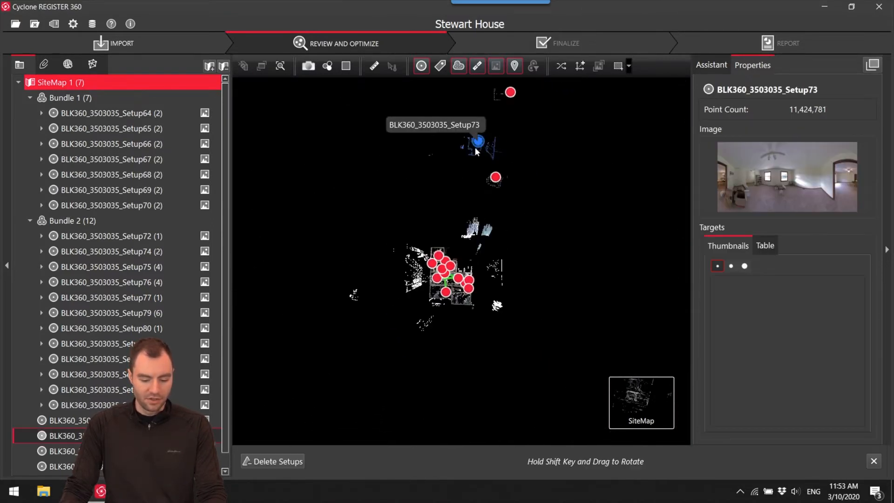
pyautogui.doubleClick(450, 196)
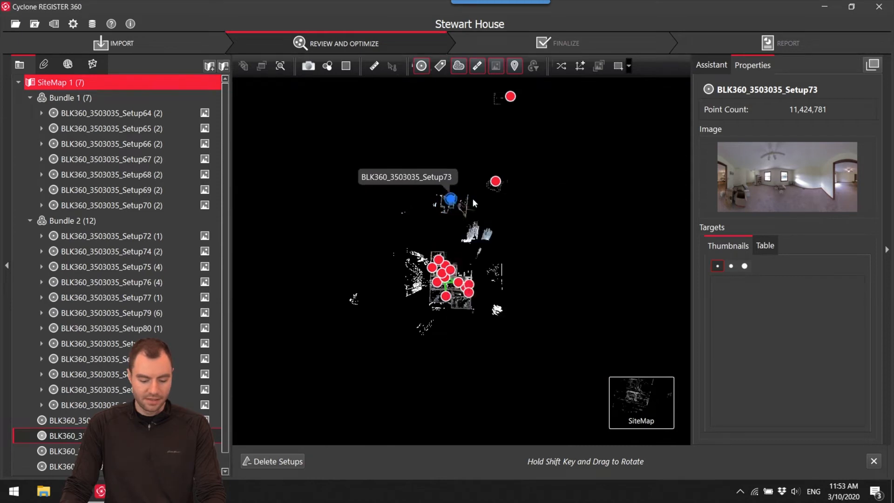
pyautogui.moveTo(476, 192); pyautogui.dragTo(207, 207)
pyautogui.moveTo(670, 235); pyautogui.dragTo(187, 253)
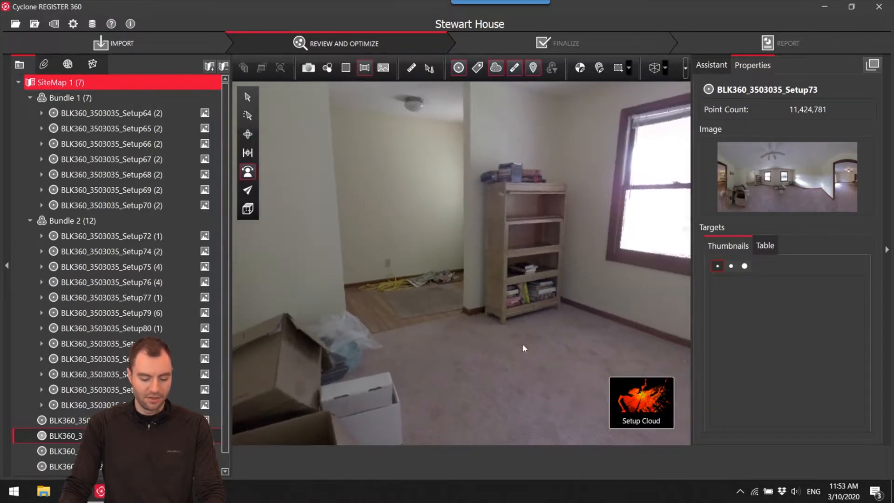
pyautogui.click(577, 403)
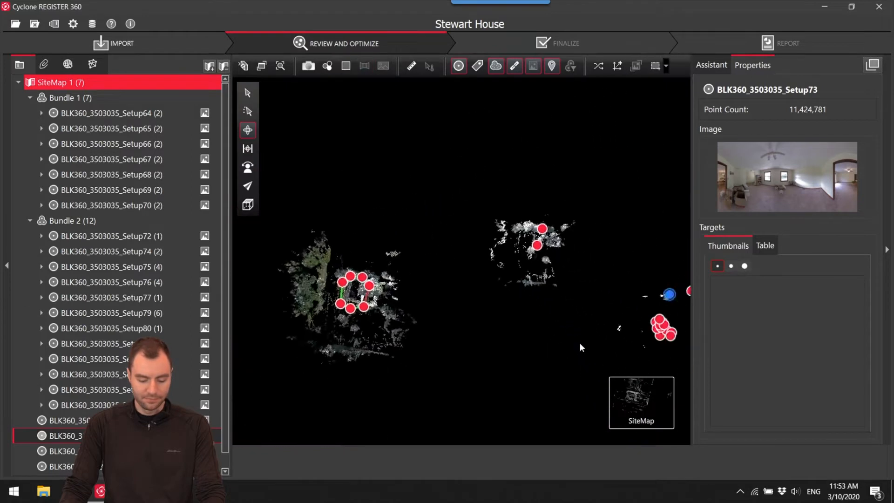
# Rotate and move Setup73 over the house's lower-left room beside Setup72, and select the suggested link between the two setups.
pyautogui.moveTo(527, 118); pyautogui.dragTo(470, 317)
pyautogui.scroll(10, 427, 358)
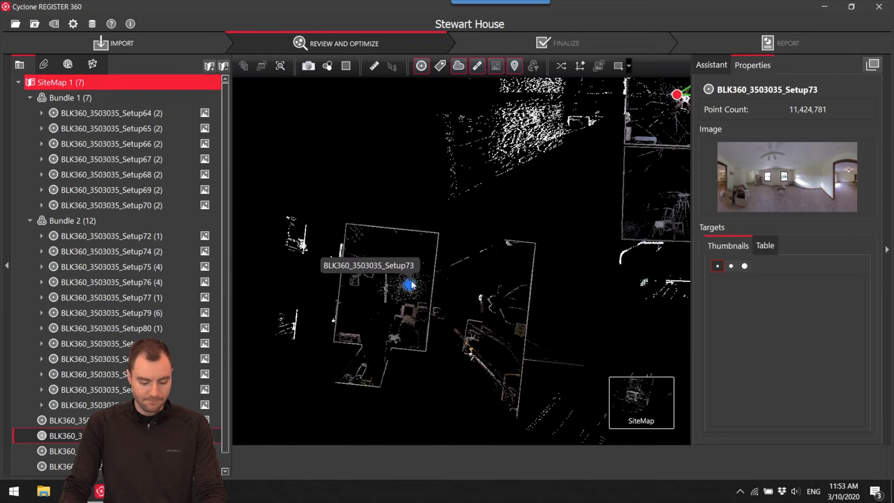
pyautogui.moveTo(409, 285); pyautogui.dragTo(497, 267, button='right')
pyautogui.moveTo(494, 284); pyautogui.dragTo(397, 305)
pyautogui.scroll(-3, 377, 318)
pyautogui.moveTo(333, 316); pyautogui.dragTo(548, 244)
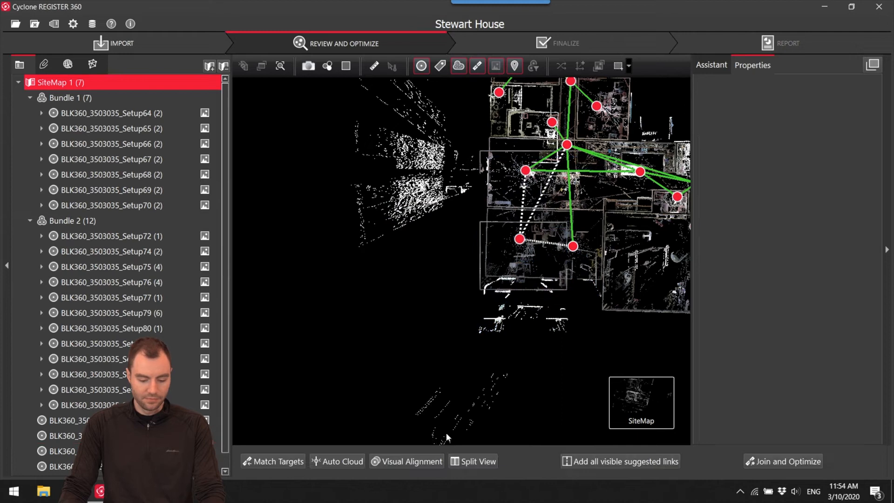
# Open the Setup73 and Setup72 pair in Visual Alignment and match the room's walls in the top view.
pyautogui.click(403, 463)
pyautogui.scroll(6, 407, 240)
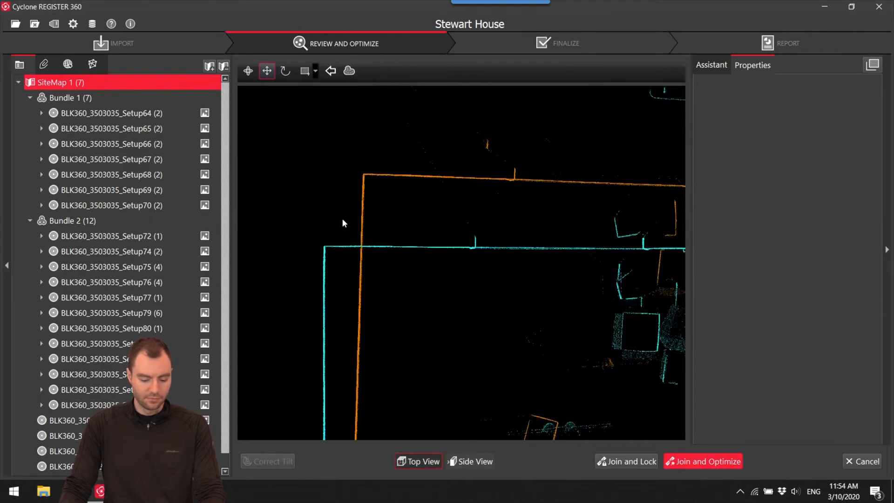
pyautogui.moveTo(364, 232); pyautogui.dragTo(557, 121)
pyautogui.press('space')
# Match floor and ceiling heights in the side view, join and optimize Setup73 with Setup72, accept the results and decline additional suggested links.
pyautogui.click(491, 460)
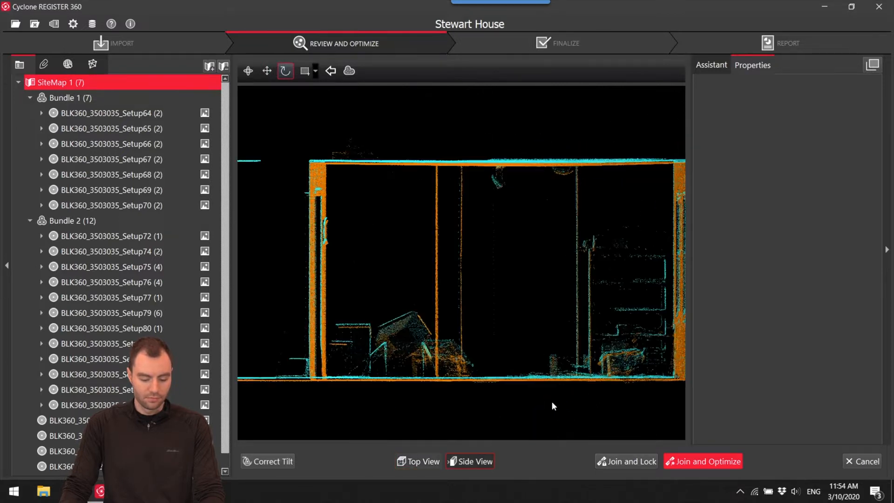
pyautogui.press('space')
pyautogui.moveTo(495, 302); pyautogui.dragTo(495, 304)
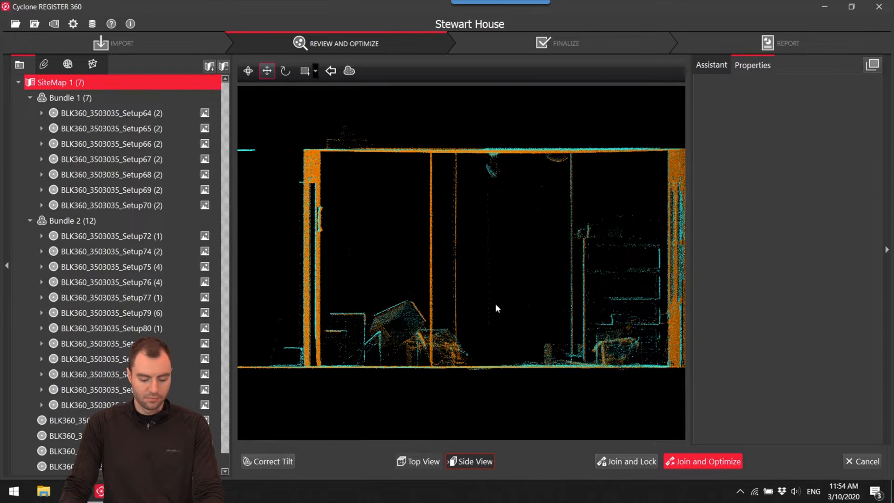
pyautogui.click(721, 465)
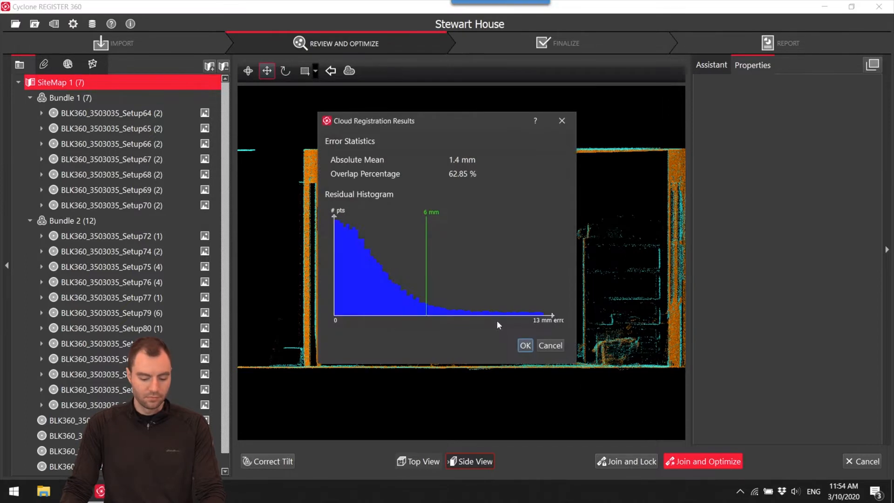
pyautogui.click(525, 345)
pyautogui.click(504, 257)
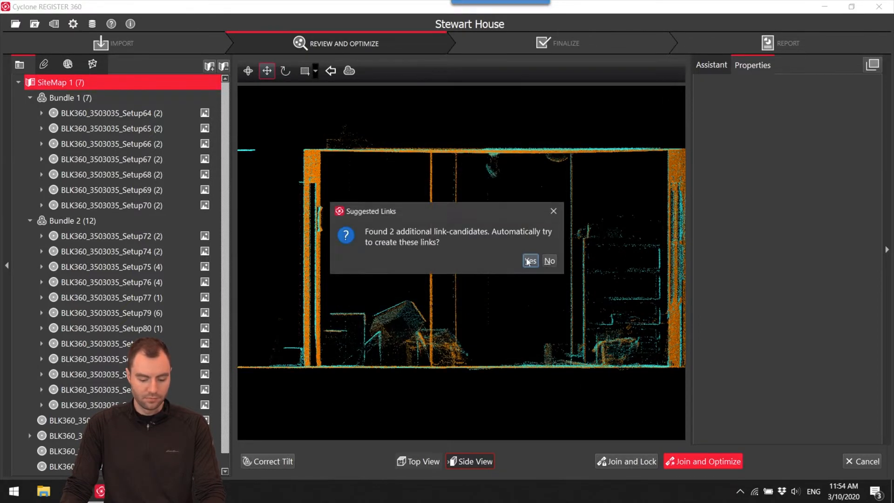
pyautogui.click(548, 260)
pyautogui.click(512, 257)
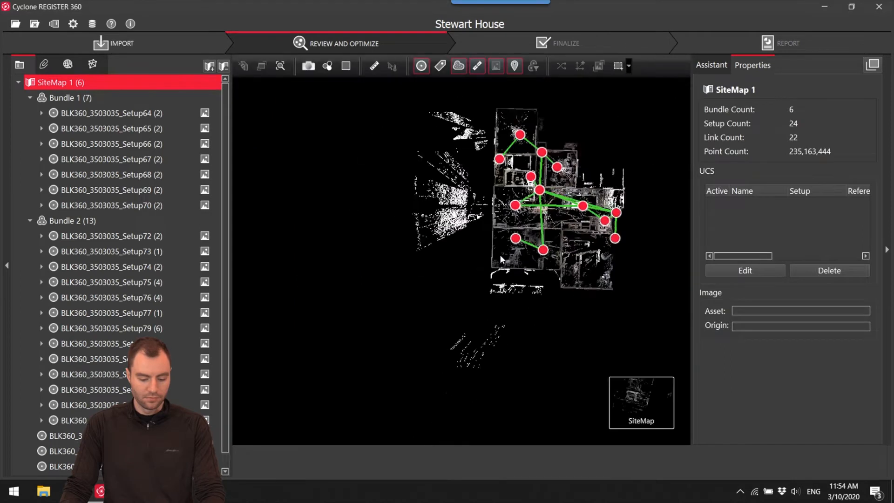
# Bring Setup83 near the house and look around its panorama to examine the room's closet and doors.
pyautogui.scroll(3, 460, 263)
pyautogui.moveTo(434, 276); pyautogui.dragTo(450, 249)
pyautogui.scroll(-4, 411, 249)
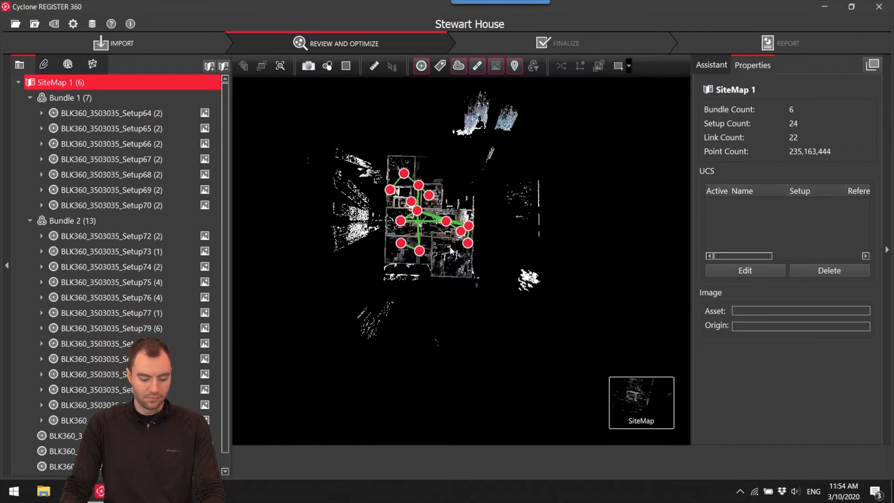
pyautogui.scroll(-5, 455, 249)
pyautogui.moveTo(471, 189); pyautogui.dragTo(498, 243)
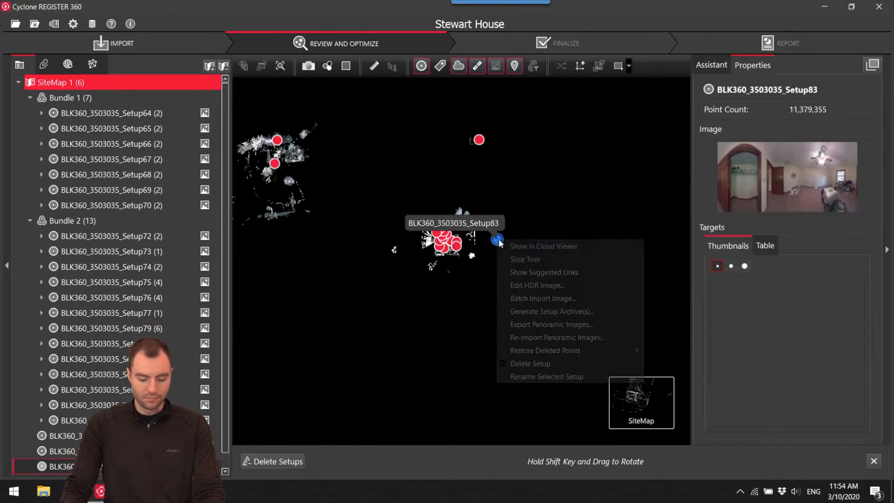
pyautogui.doubleClick(497, 242)
pyautogui.moveTo(370, 279); pyautogui.dragTo(662, 339)
pyautogui.moveTo(433, 302); pyautogui.dragTo(196, 338)
pyautogui.moveTo(626, 406)
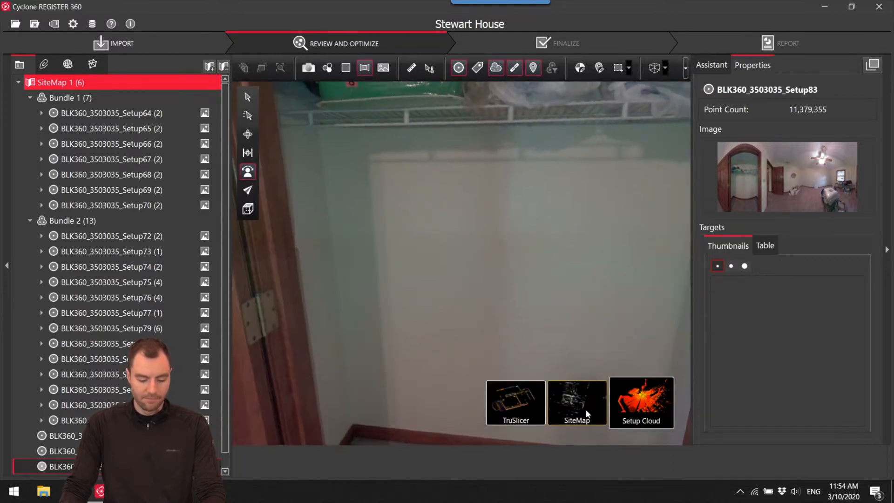
pyautogui.click(585, 413)
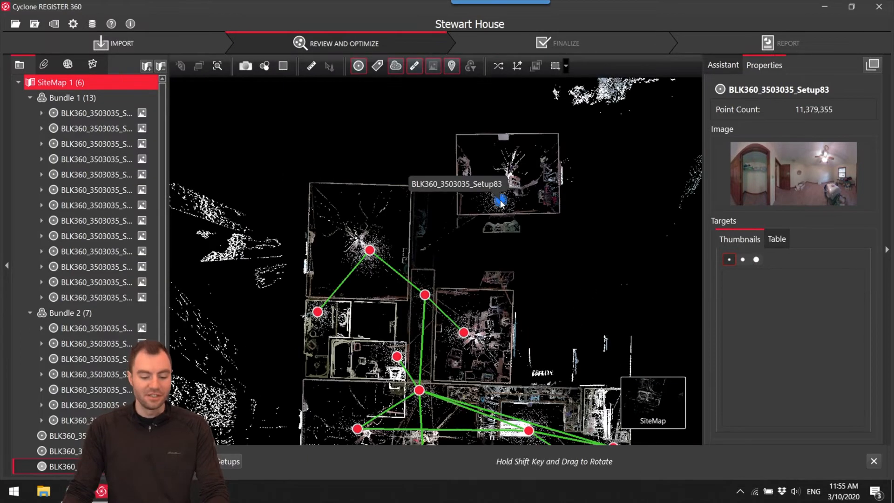
# Compare the panoramas of hallway Setup81 and Setup83 to work out which hallway doorway leads into Setup83's room.
pyautogui.keyDown('shift'); pyautogui.moveTo(501, 206); pyautogui.dragTo(567, 213); pyautogui.keyUp('shift')
pyautogui.moveTo(501, 204); pyautogui.dragTo(502, 208)
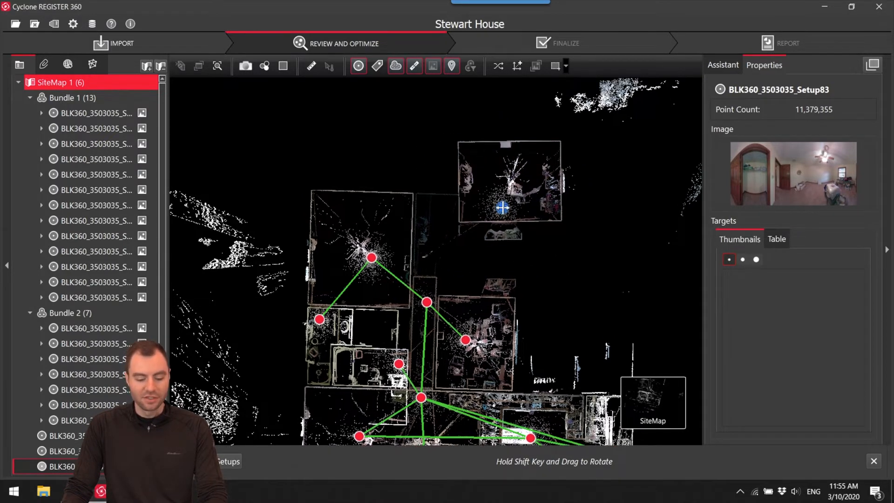
pyautogui.scroll(3, 431, 308)
pyautogui.doubleClick(429, 303)
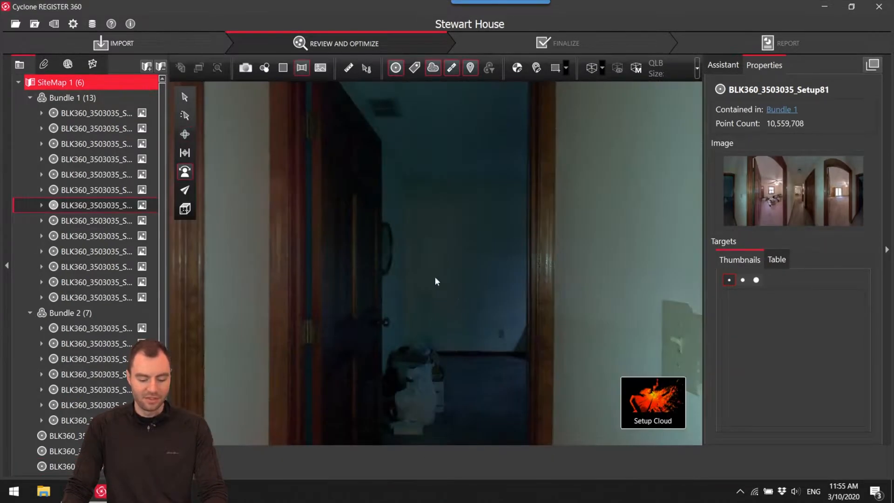
pyautogui.moveTo(652, 396)
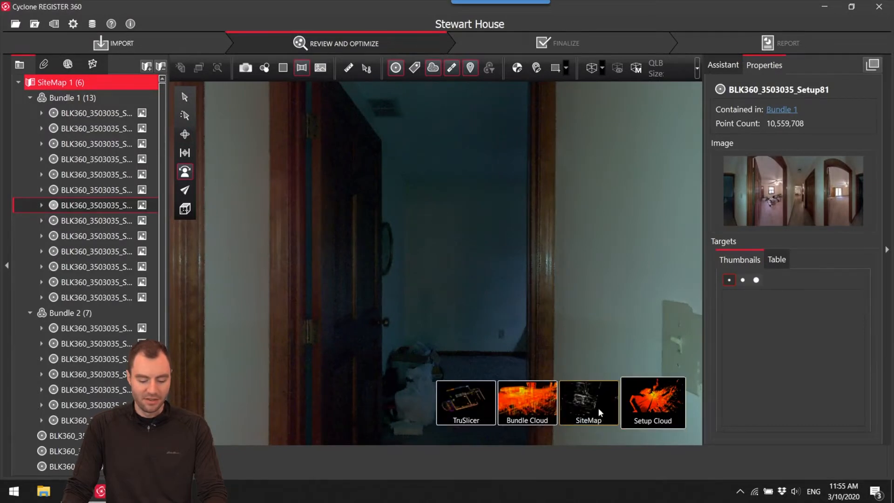
pyautogui.click(598, 406)
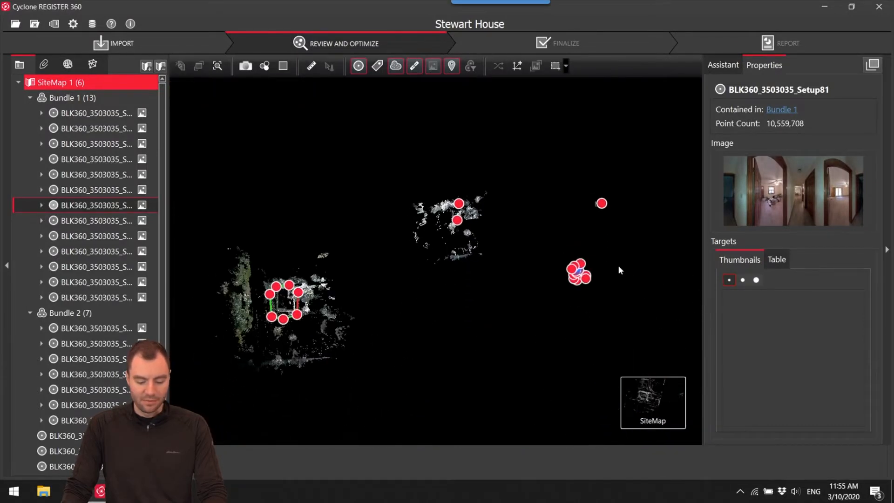
pyautogui.scroll(6, 494, 273)
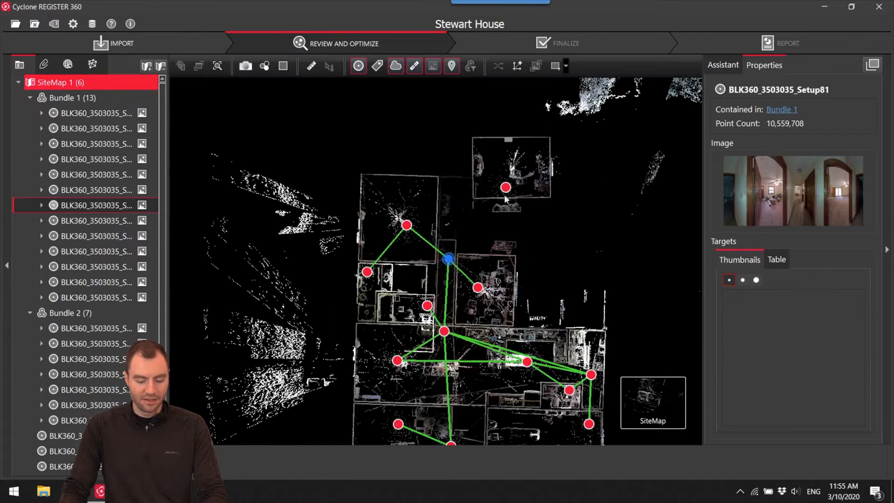
pyautogui.click(505, 191)
pyautogui.rightClick(506, 191)
pyautogui.click(514, 193)
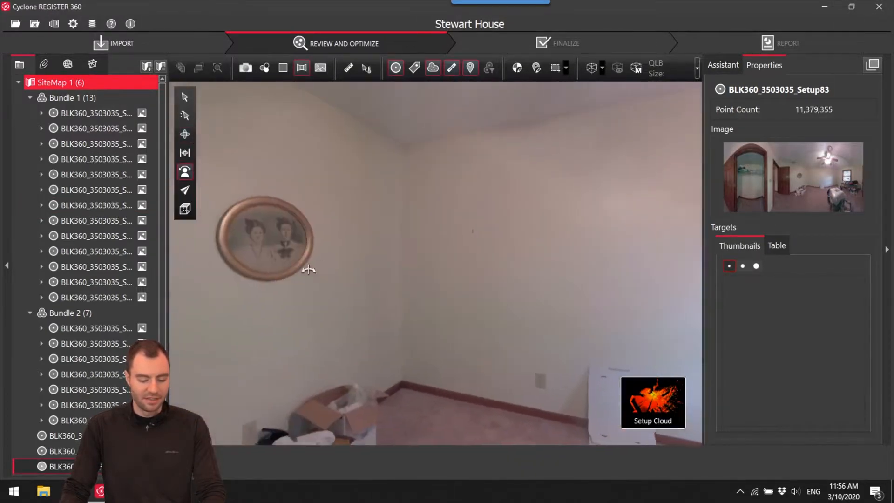
pyautogui.moveTo(308, 269); pyautogui.dragTo(629, 322)
pyautogui.click(596, 407)
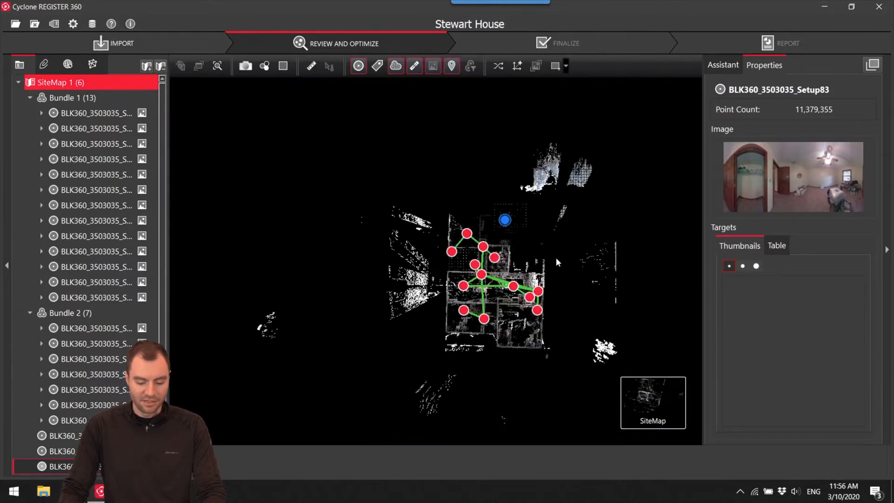
# Open the Setup83 and hallway Setup81 pair in Visual Alignment and match the room's walls in the top view by moving and rotating.
pyautogui.scroll(2, 506, 224)
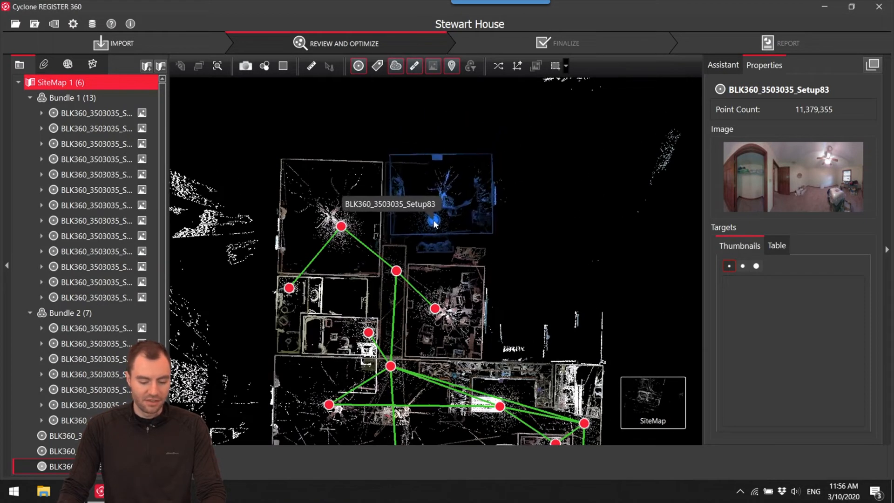
pyautogui.click(396, 271)
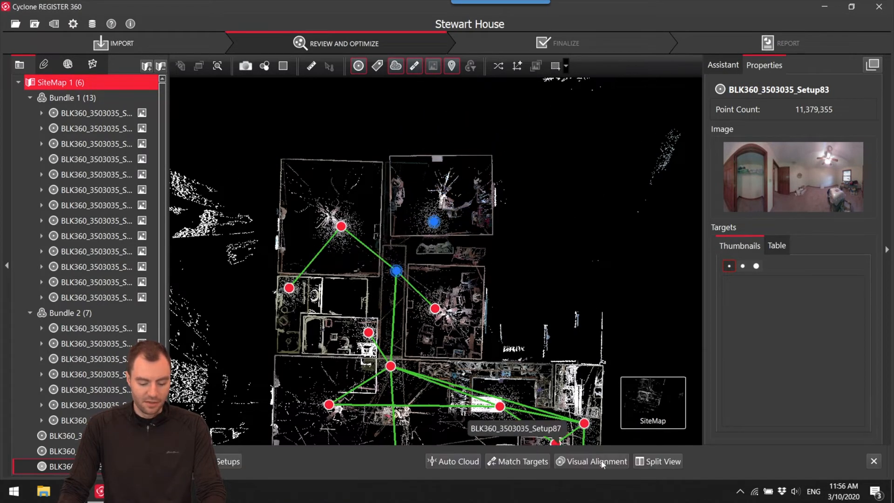
pyautogui.click(590, 460)
pyautogui.scroll(6, 443, 270)
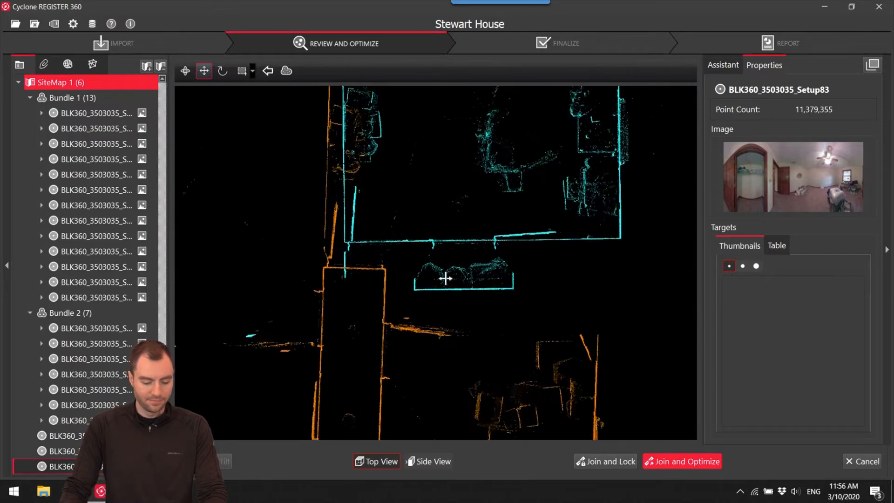
pyautogui.moveTo(395, 234); pyautogui.dragTo(384, 250)
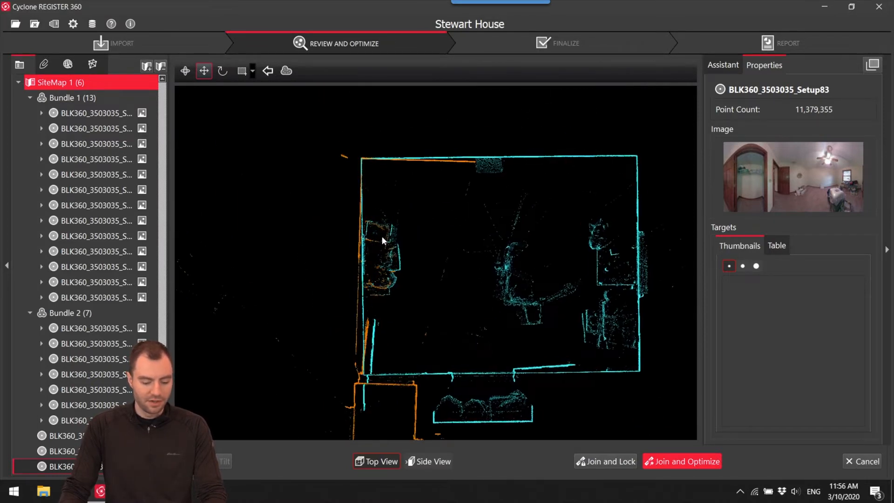
pyautogui.moveTo(361, 159); pyautogui.dragTo(568, 230)
# Check floor and ceiling heights in the side view, join and optimize Setup83 with Setup81, and accept the results.
pyautogui.click(433, 461)
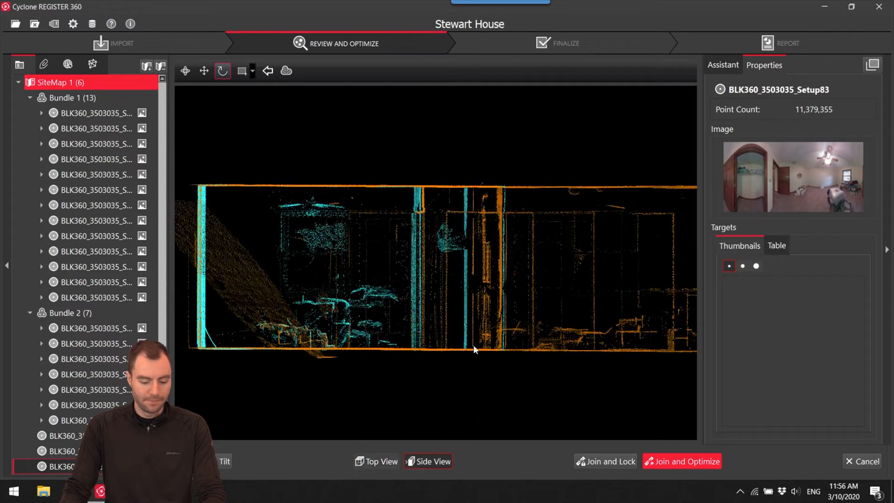
pyautogui.click(664, 456)
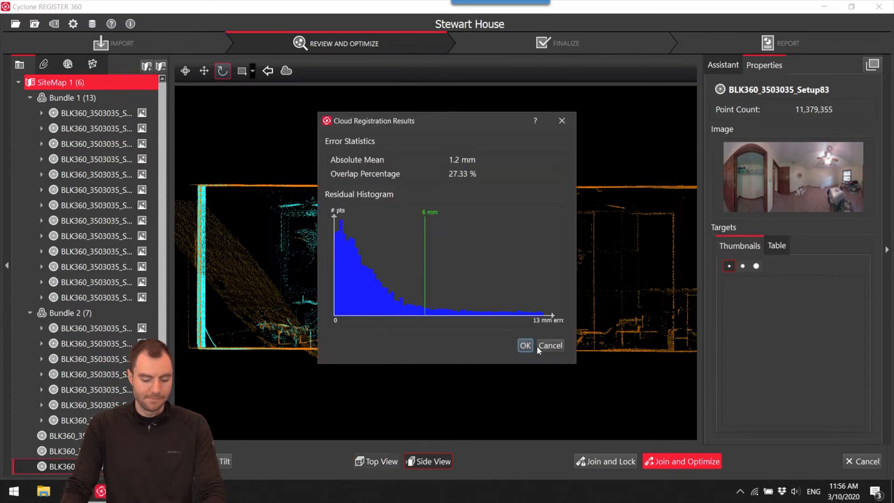
pyautogui.click(526, 346)
pyautogui.click(681, 461)
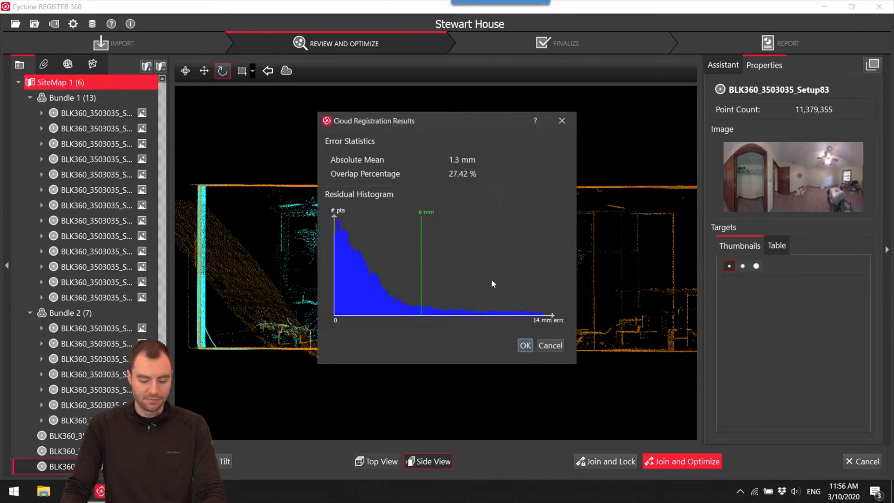
pyautogui.click(525, 346)
pyautogui.click(504, 254)
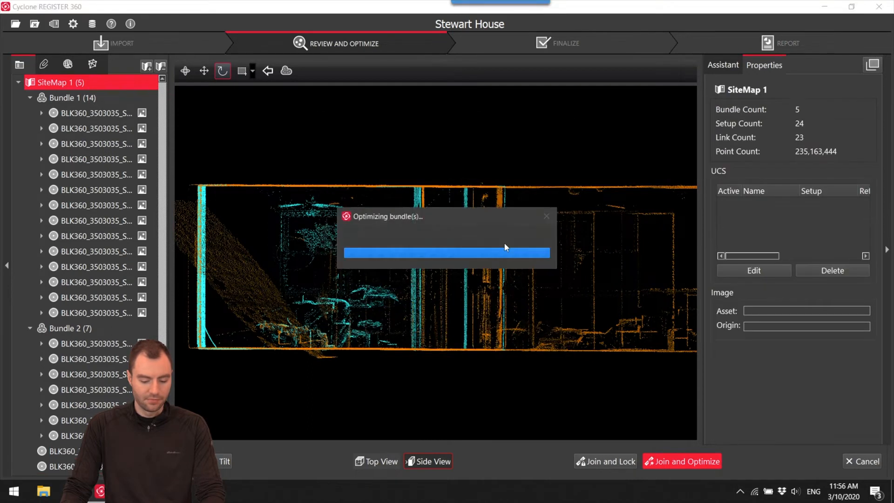
pyautogui.click(509, 256)
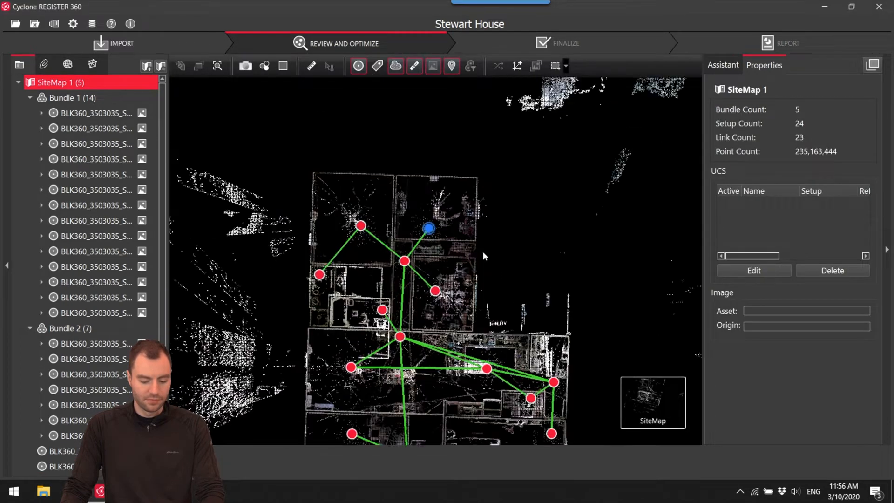
# Bring the unlinked closet scan Setup86 from outside the plan to just beside the house.
pyautogui.moveTo(409, 238); pyautogui.dragTo(404, 200)
pyautogui.scroll(-8, 447, 257)
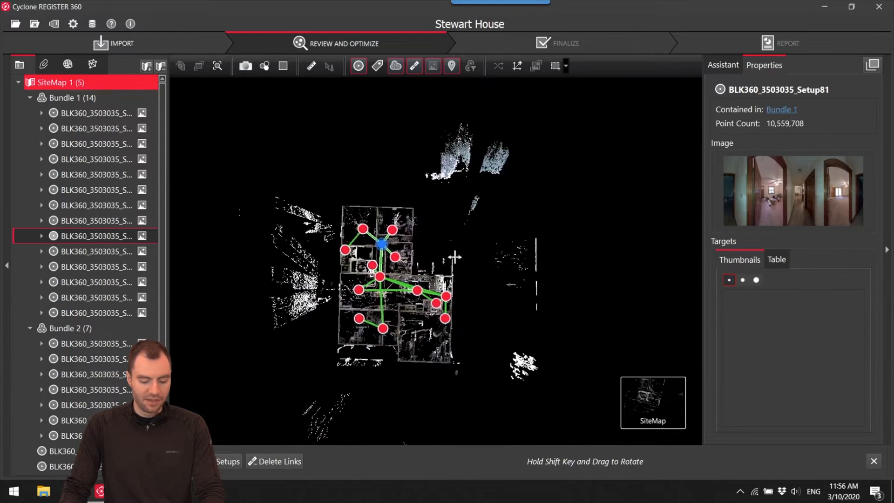
pyautogui.moveTo(465, 251); pyautogui.dragTo(494, 328)
pyautogui.scroll(-3, 490, 288)
pyautogui.moveTo(528, 181); pyautogui.dragTo(540, 269)
pyautogui.scroll(5, 533, 330)
pyautogui.moveTo(533, 331); pyautogui.dragTo(544, 270)
pyautogui.scroll(4, 472, 220)
pyautogui.moveTo(473, 219); pyautogui.dragTo(593, 166)
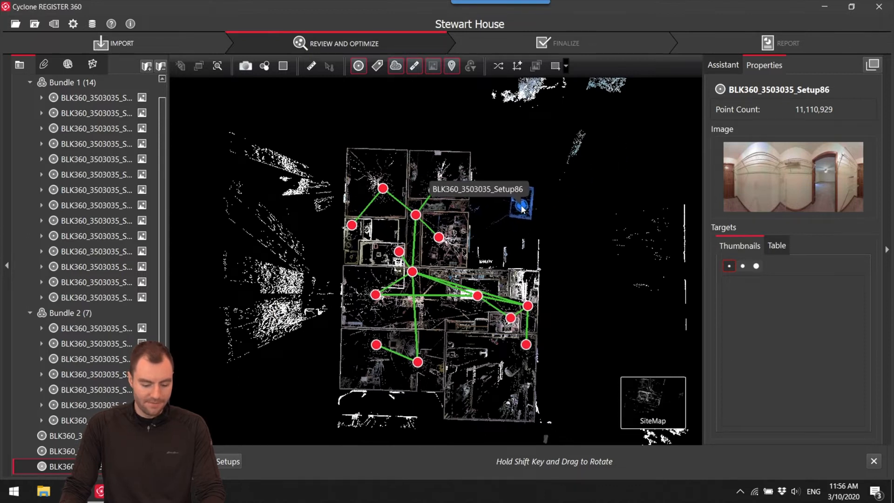
# Rotate Setup86 and place it in the empty space beside the bathrooms, just below the upper-left bedroom.
pyautogui.scroll(3, 513, 217)
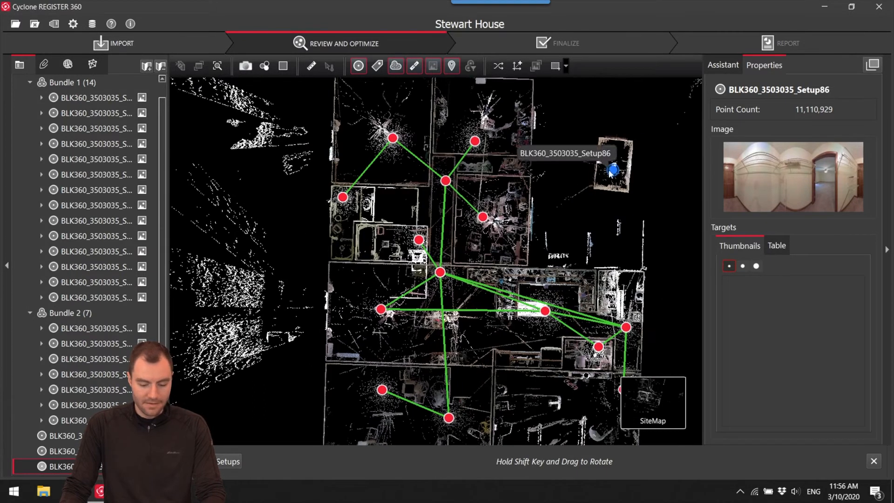
pyautogui.moveTo(611, 172); pyautogui.dragTo(676, 162)
pyautogui.moveTo(560, 165); pyautogui.dragTo(384, 208)
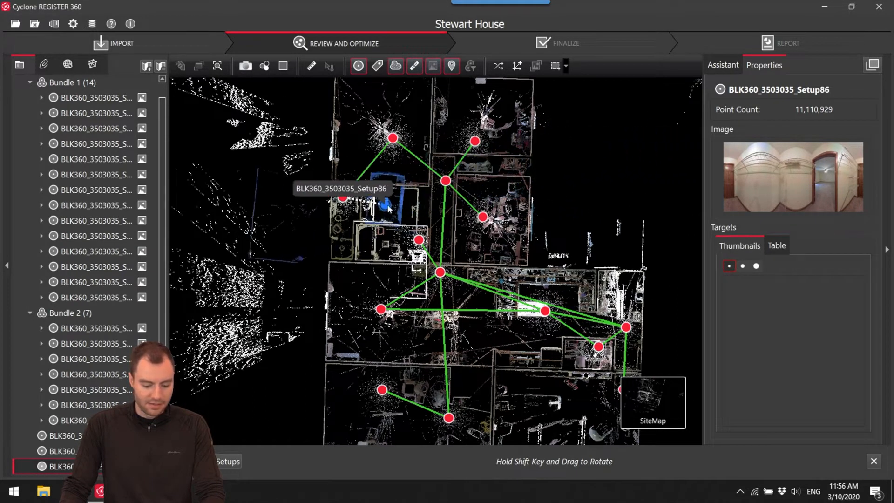
pyautogui.scroll(6, 400, 199)
pyautogui.keyDown('shift'); pyautogui.moveTo(394, 200); pyautogui.dragTo(383, 233); pyautogui.keyUp('shift')
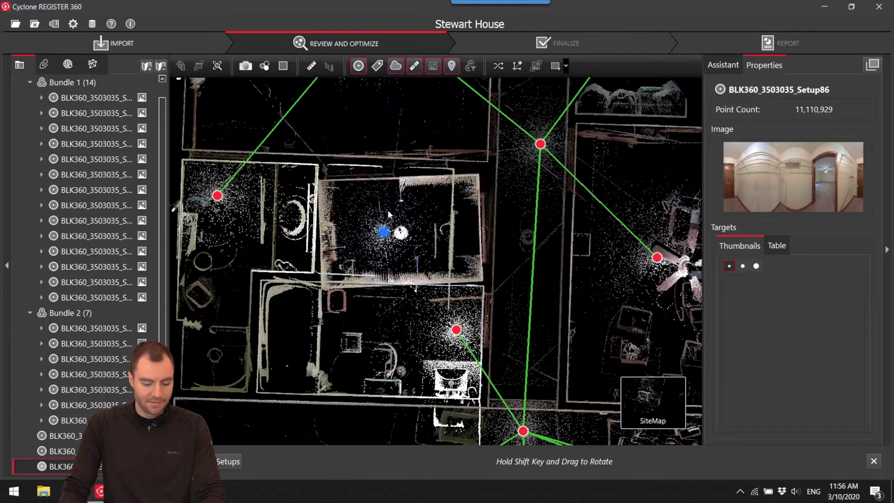
# Open Setup86 and the adjoining bedroom setup in Visual Alignment and match the bedroom's corner and walls in the top view.
pyautogui.scroll(-5, 388, 210)
pyautogui.click(605, 460)
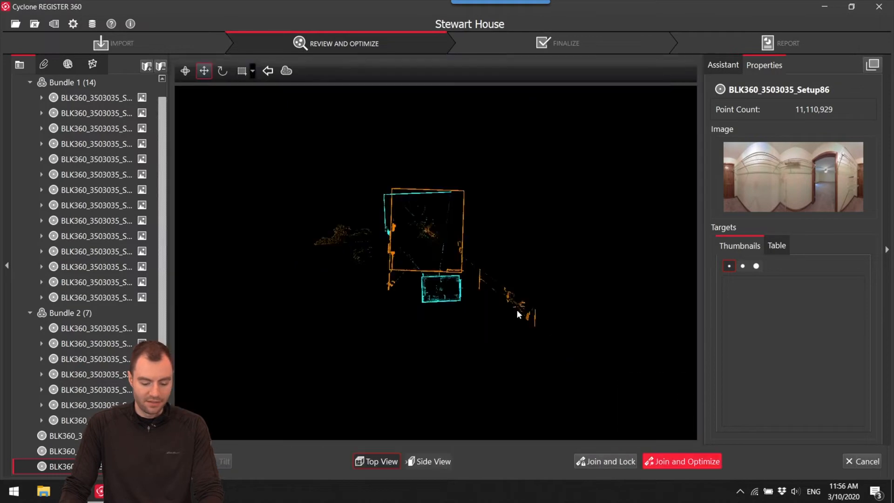
pyautogui.scroll(6, 422, 209)
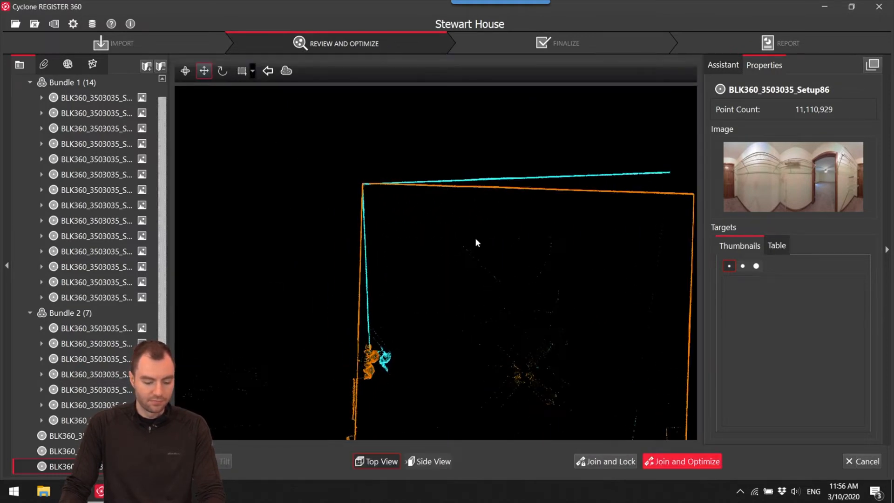
pyautogui.scroll(-4, 442, 205)
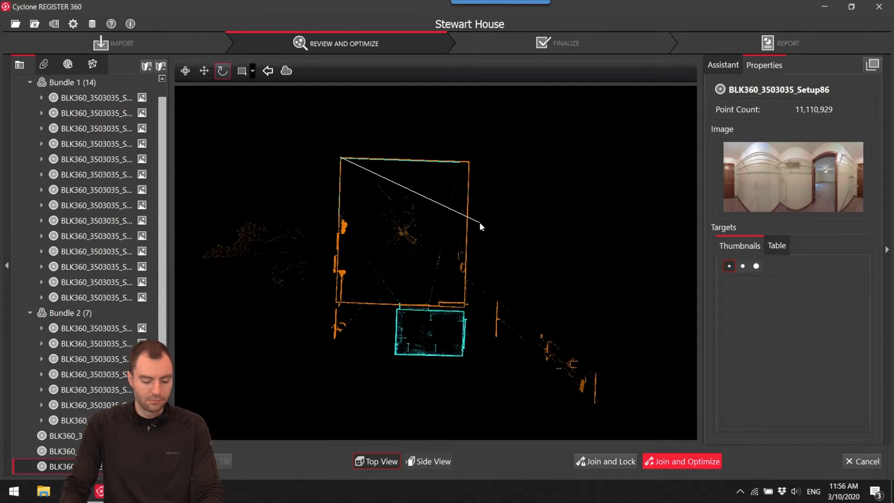
# Match floor and ceiling heights in the side view, join and optimize Setup86 with the bedroom setup, and accept the results.
pyautogui.click(429, 461)
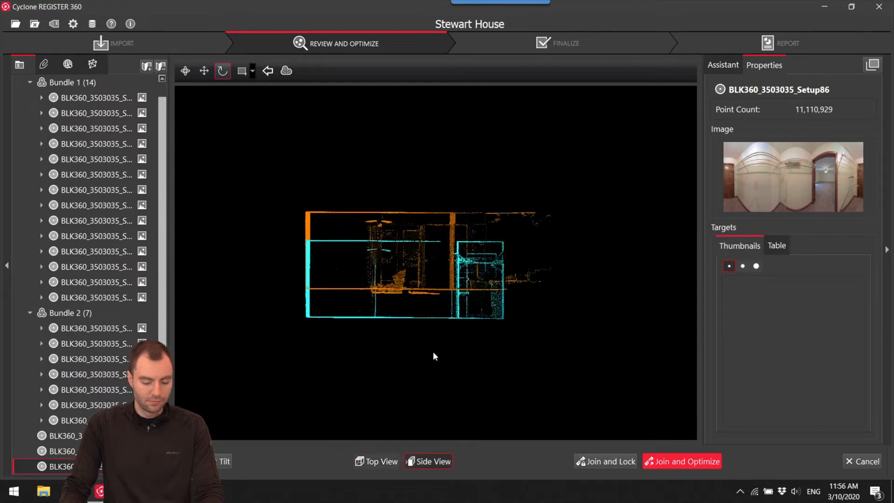
pyautogui.moveTo(424, 198); pyautogui.dragTo(426, 187)
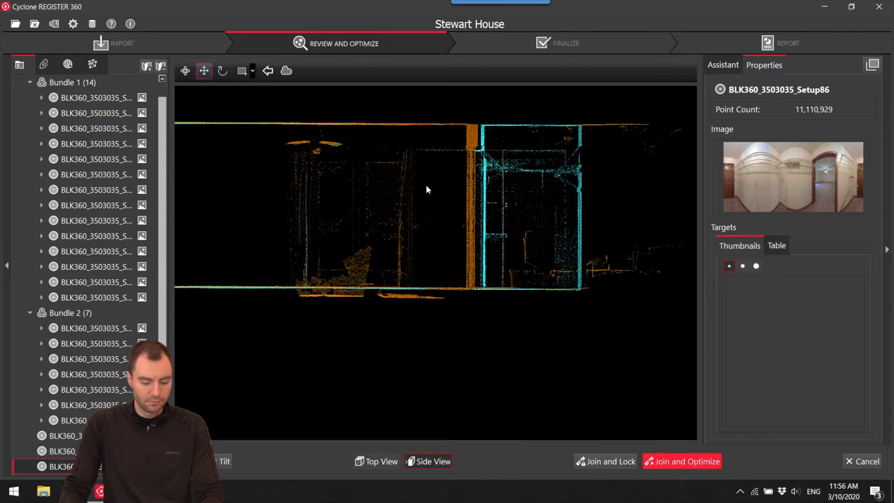
pyautogui.click(674, 465)
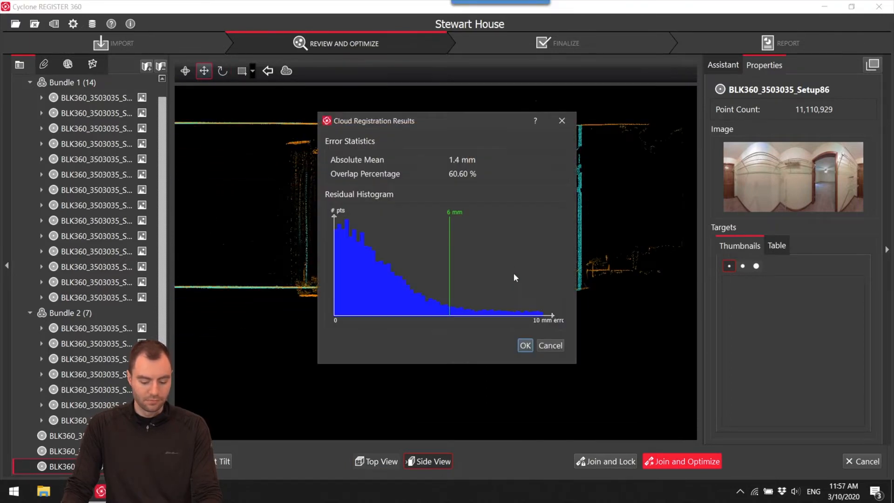
pyautogui.click(525, 345)
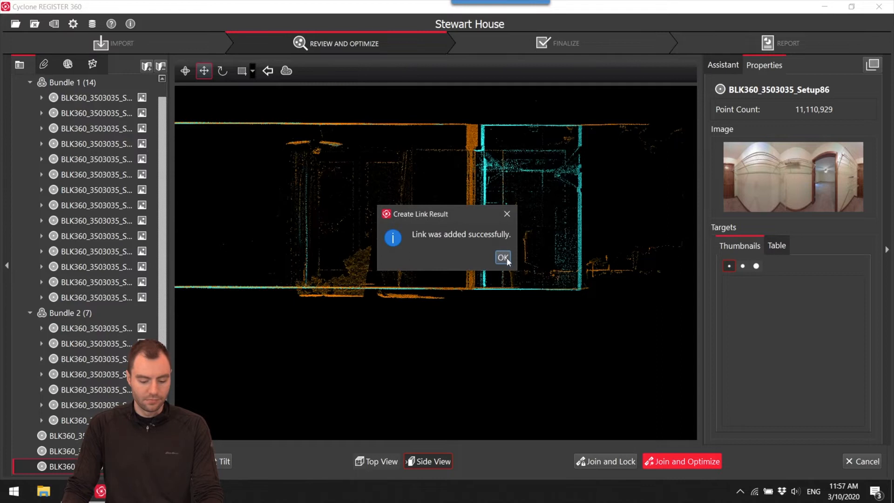
pyautogui.click(503, 258)
pyautogui.click(510, 256)
# Examine the network around Setup79 and the lower-left rooms for setups that still need a closing link.
pyautogui.scroll(-5, 538, 234)
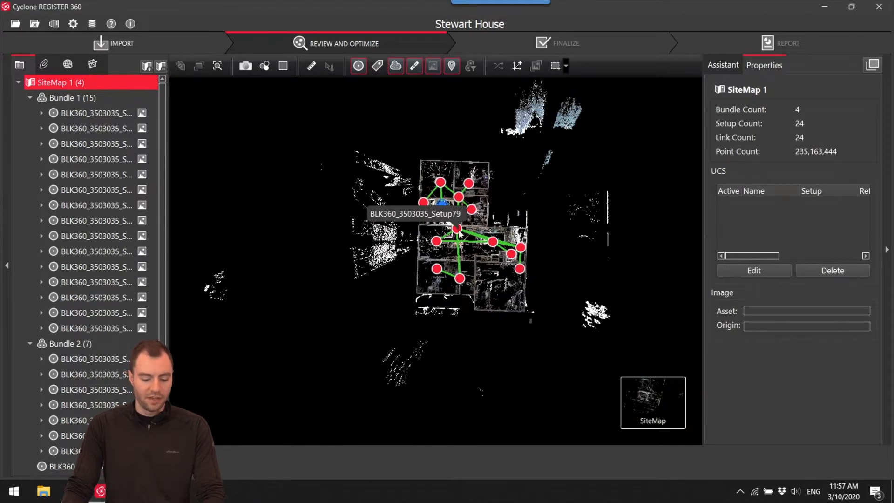
pyautogui.click(457, 229)
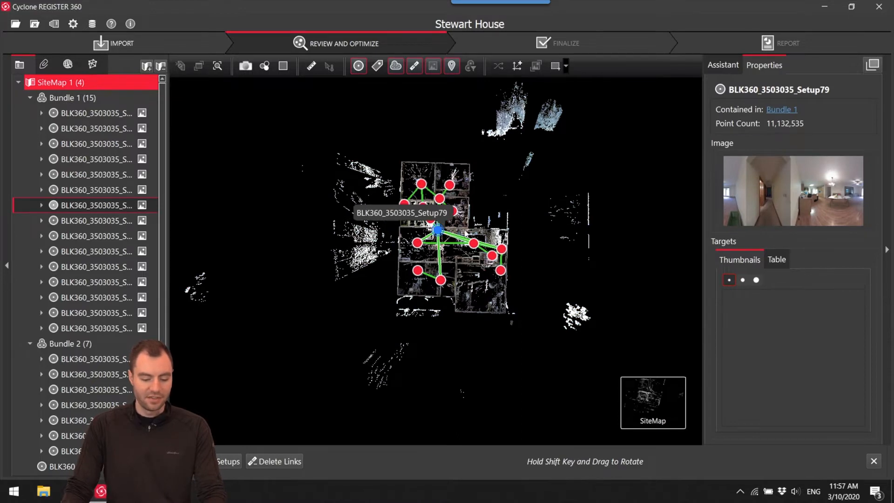
pyautogui.scroll(10, 439, 238)
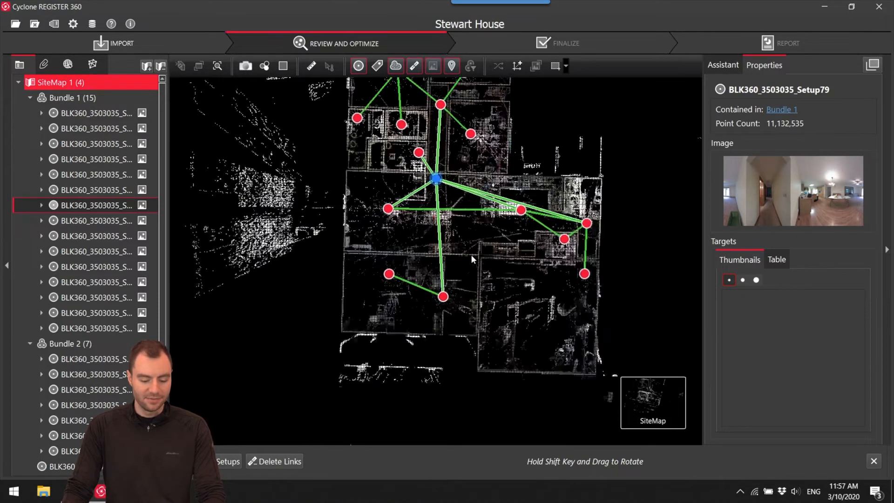
pyautogui.moveTo(400, 232); pyautogui.dragTo(417, 242)
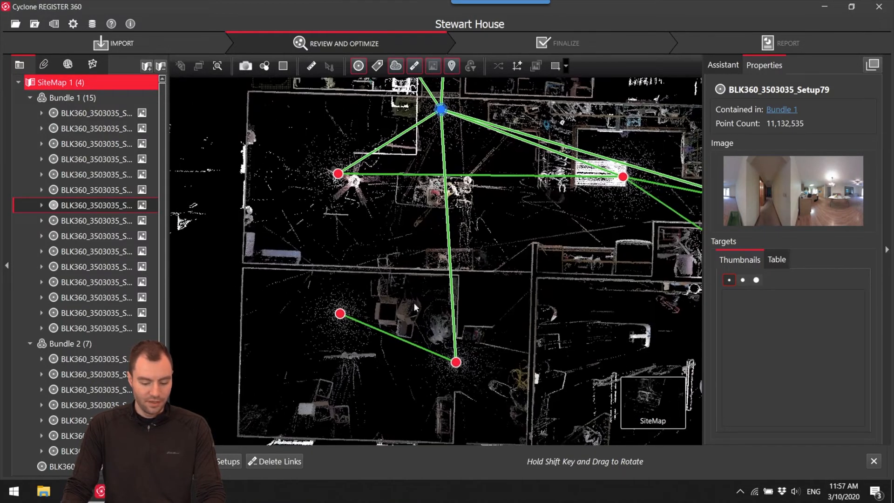
pyautogui.scroll(-6, 386, 213)
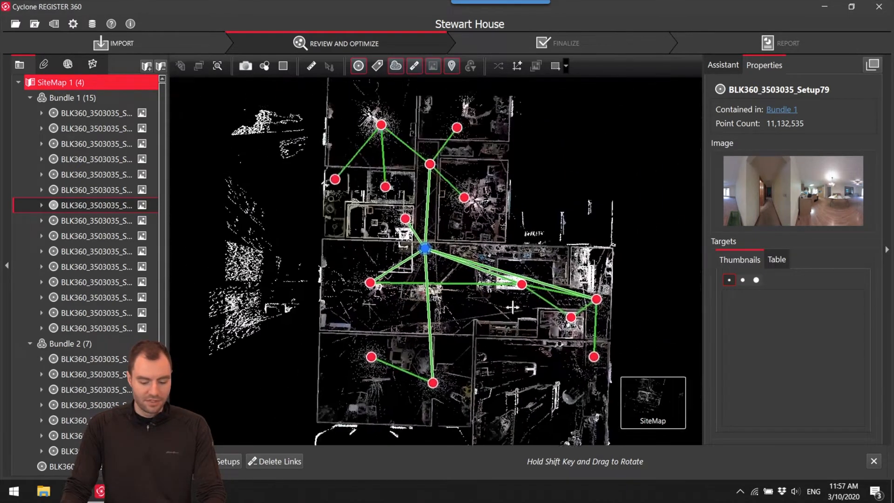
pyautogui.moveTo(474, 309); pyautogui.dragTo(453, 165)
pyautogui.scroll(4, 423, 234)
pyautogui.moveTo(411, 218); pyautogui.dragTo(450, 168)
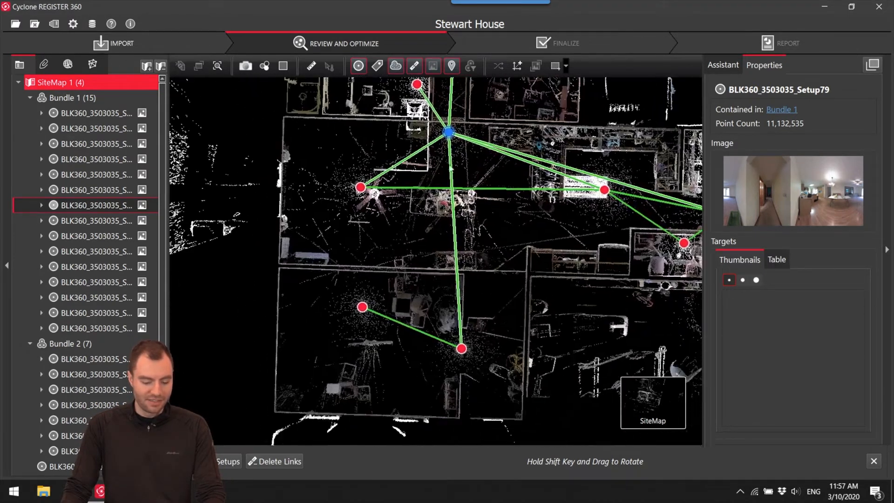
# Link Setup73 to the setup in the room directly above it through Visual Alignment, join and optimize, and accept the results.
pyautogui.click(362, 307)
pyautogui.keyDown('ctrl'); pyautogui.click(366, 186); pyautogui.keyUp('ctrl')
pyautogui.click(596, 461)
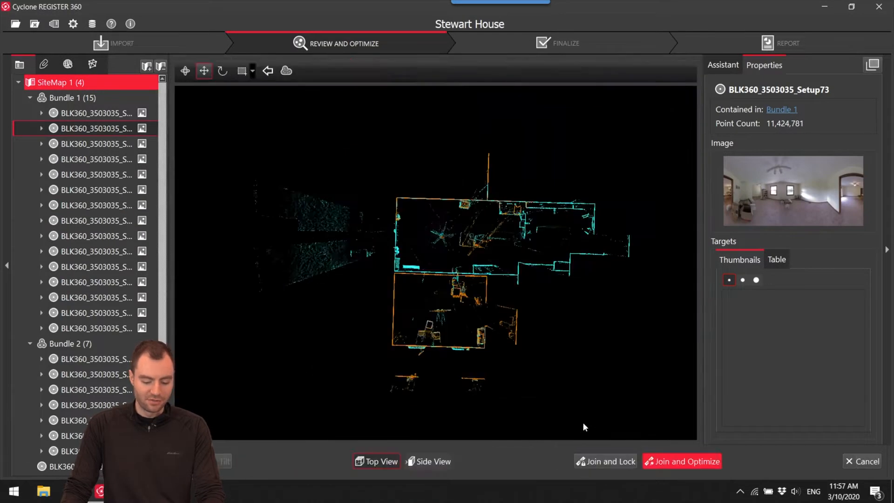
pyautogui.scroll(5, 440, 312)
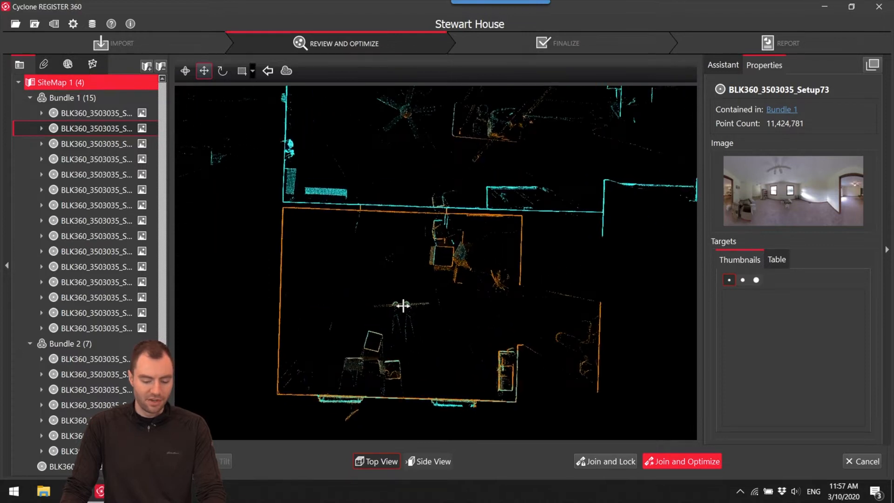
pyautogui.click(702, 462)
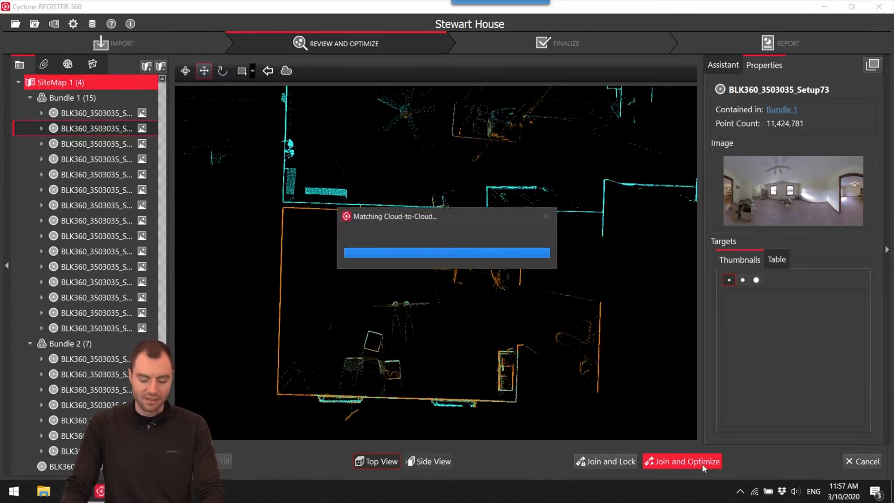
pyautogui.click(524, 345)
pyautogui.click(504, 257)
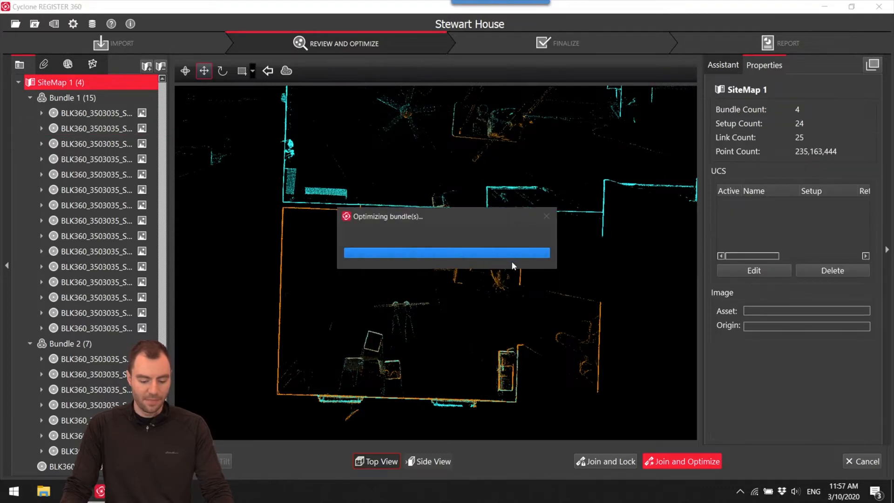
pyautogui.click(511, 256)
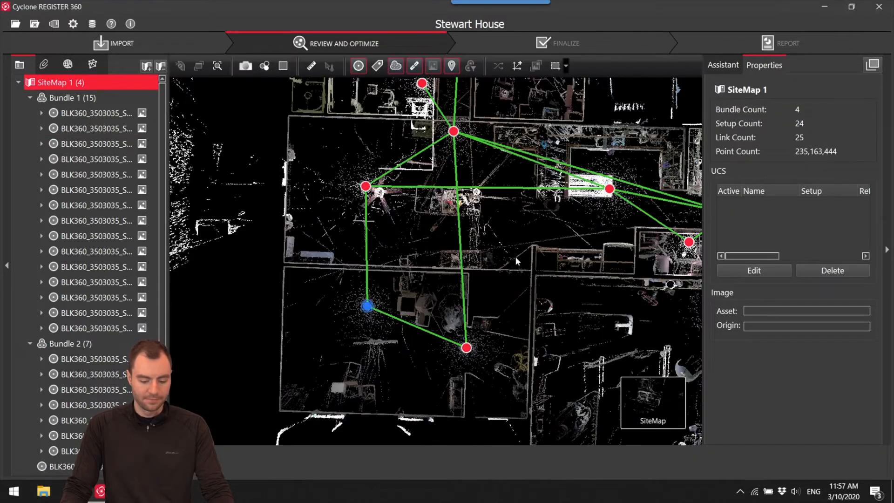
# Delete Link 19 between Setup72 and Setup79.
pyautogui.click(457, 193)
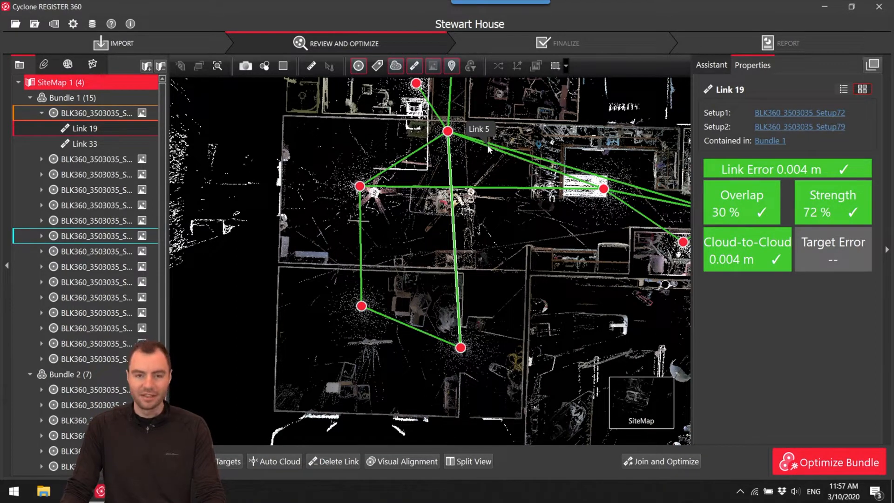
pyautogui.rightClick(456, 248)
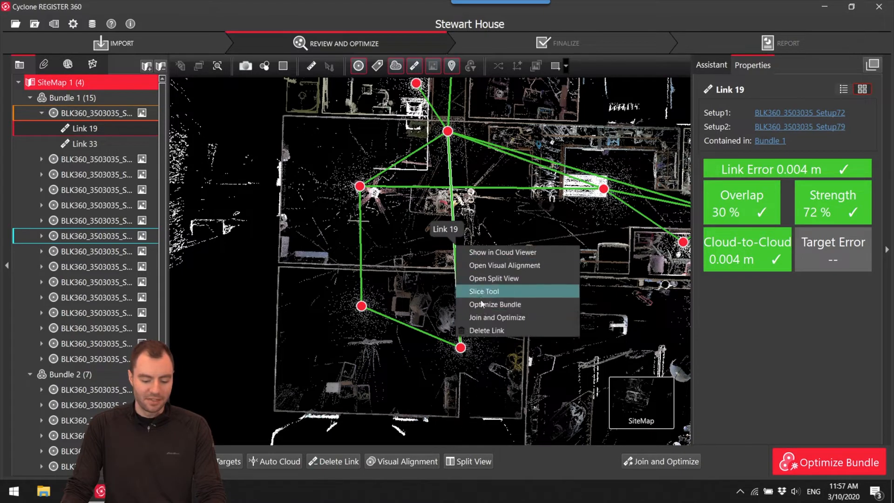
pyautogui.click(487, 331)
pyautogui.moveTo(512, 269); pyautogui.dragTo(500, 309)
pyautogui.scroll(3, 505, 238)
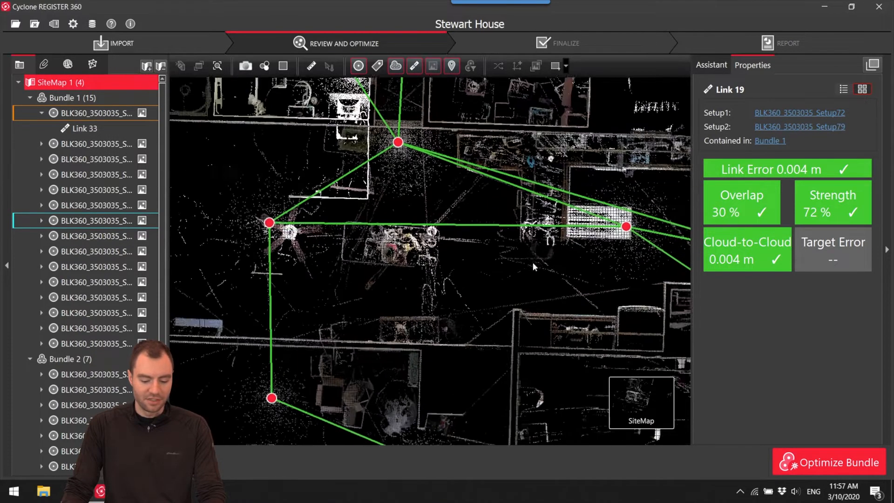
# Delete Link 4 between Setup74 and Setup75.
pyautogui.moveTo(532, 262); pyautogui.dragTo(554, 289)
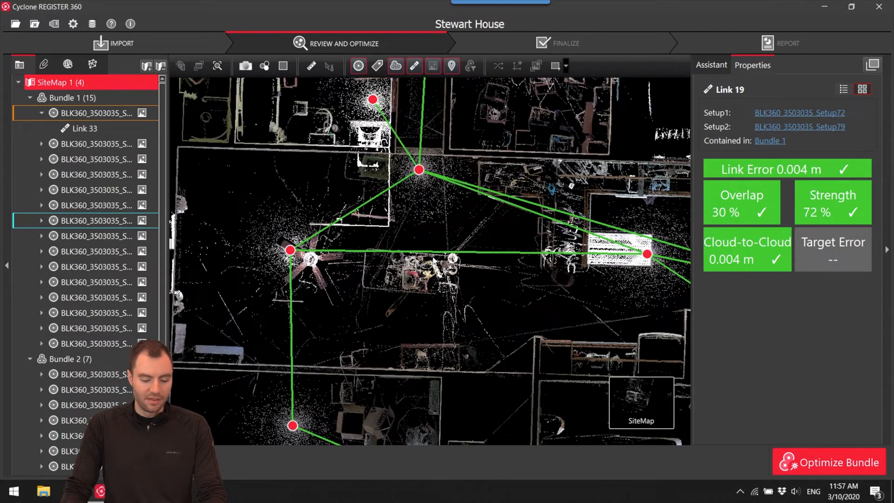
pyautogui.click(435, 252)
pyautogui.rightClick(439, 254)
pyautogui.click(470, 339)
# Delete Link 24 between Setup76 and Setup79.
pyautogui.moveTo(480, 294); pyautogui.dragTo(387, 304)
pyautogui.scroll(2, 569, 268)
pyautogui.moveTo(570, 269); pyautogui.dragTo(510, 280)
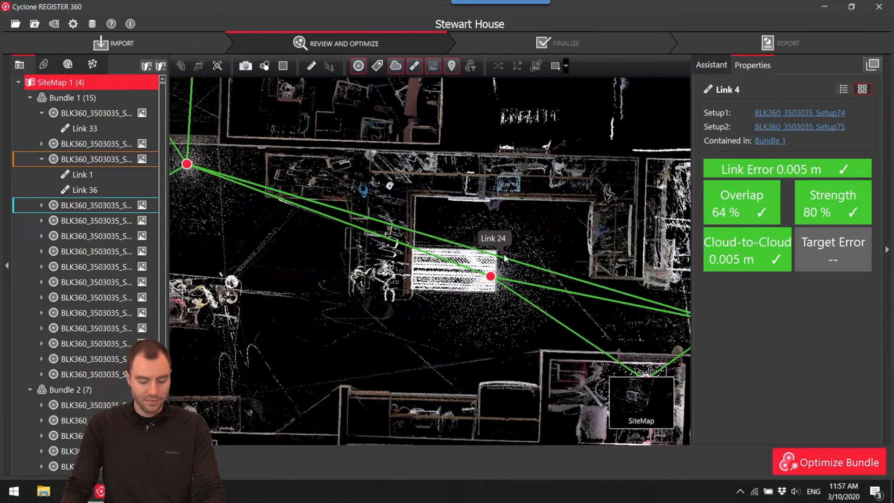
pyautogui.click(506, 258)
pyautogui.rightClick(532, 268)
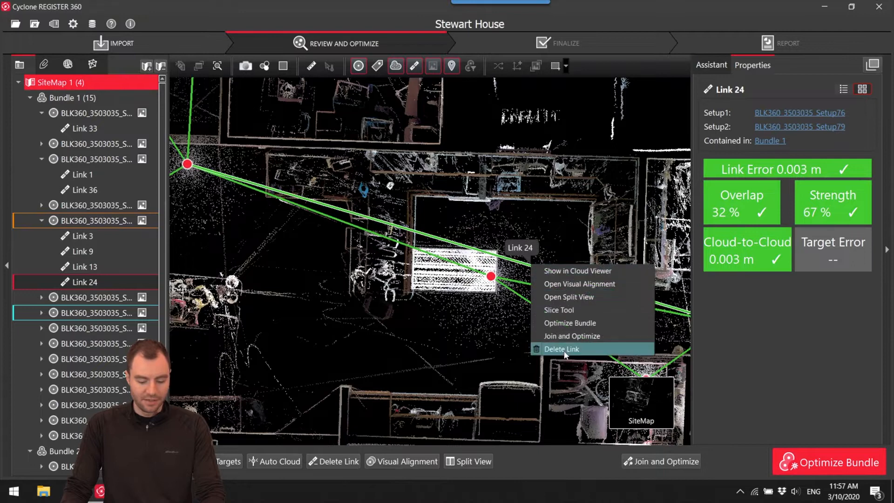
pyautogui.click(565, 348)
# Delete Link 22 between Setup75 and Setup87.
pyautogui.moveTo(570, 349); pyautogui.dragTo(374, 248)
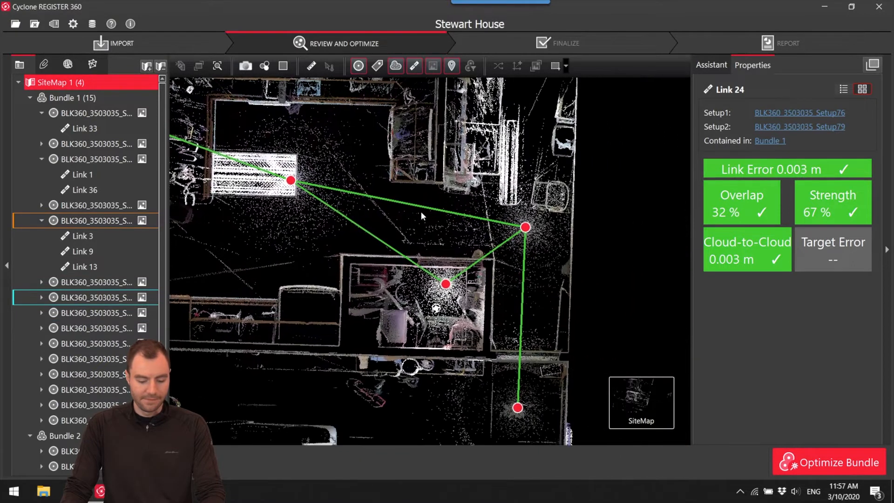
pyautogui.click(381, 246)
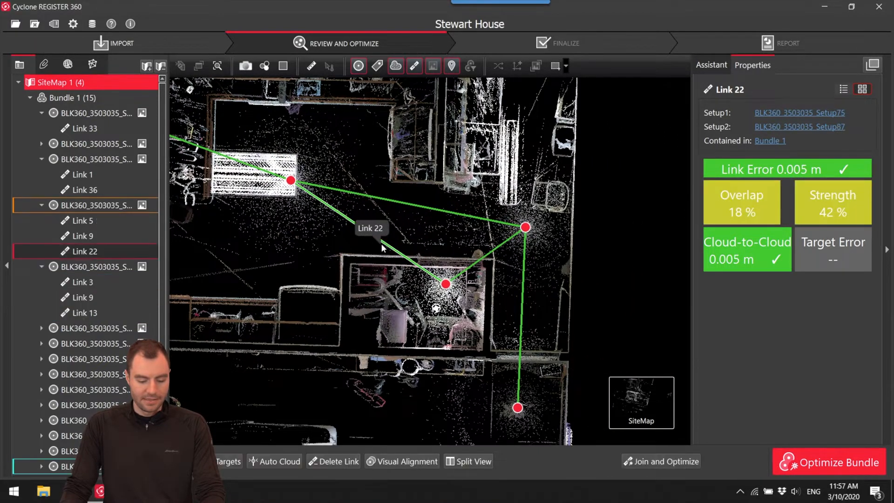
pyautogui.rightClick(384, 247)
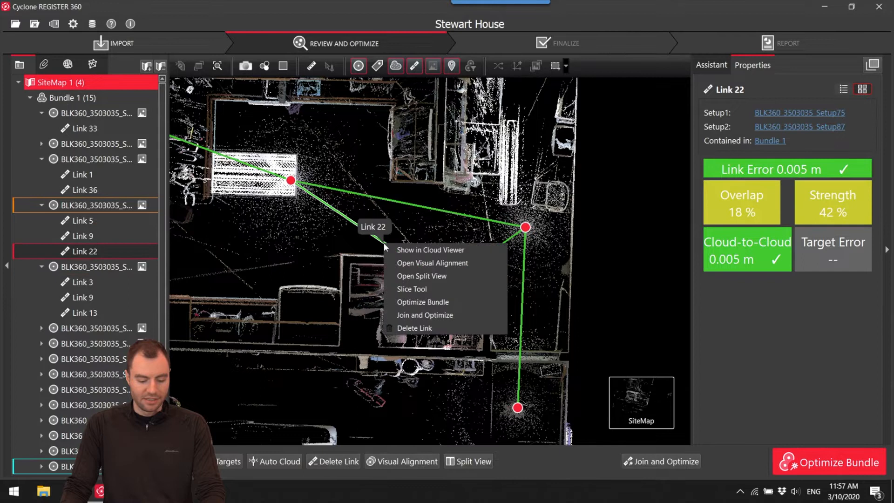
pyautogui.click(419, 329)
# Review the remaining Bundle 1 network, select Setup79, and inspect the hallway and bedroom in the 3D Bundle Cloud.
pyautogui.scroll(-5, 460, 323)
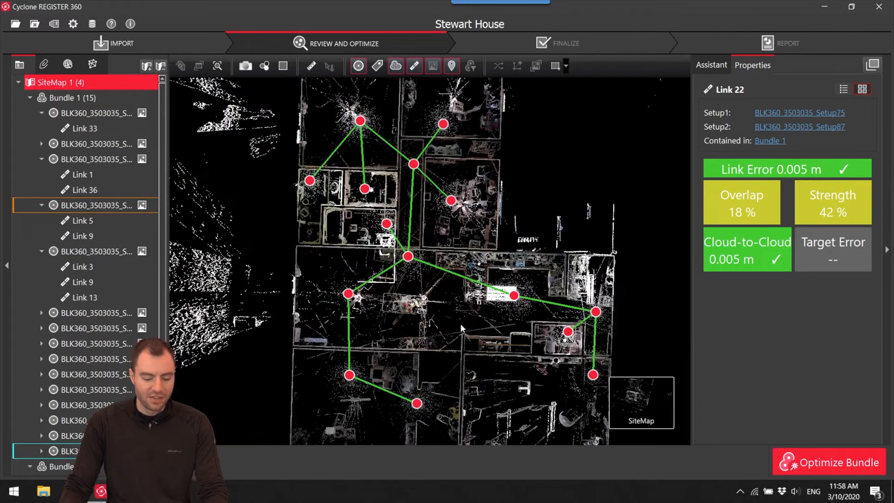
pyautogui.moveTo(465, 320); pyautogui.dragTo(482, 208)
pyautogui.moveTo(487, 245); pyautogui.dragTo(473, 332)
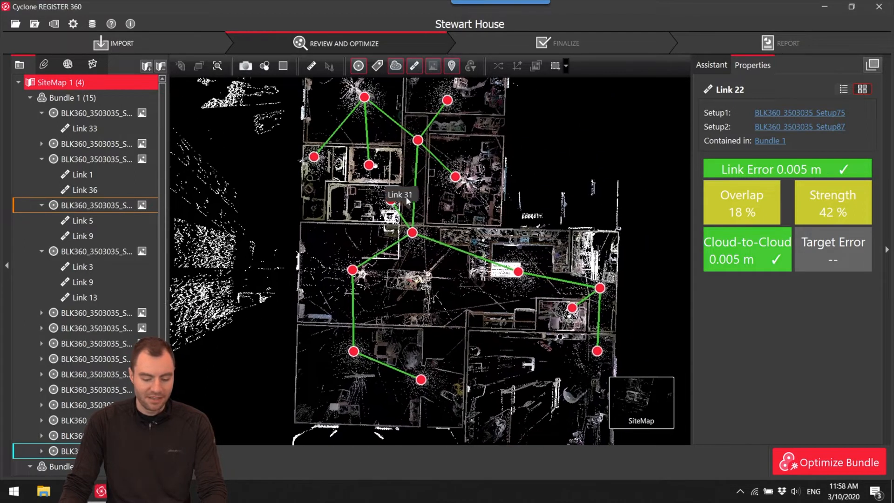
pyautogui.click(412, 232)
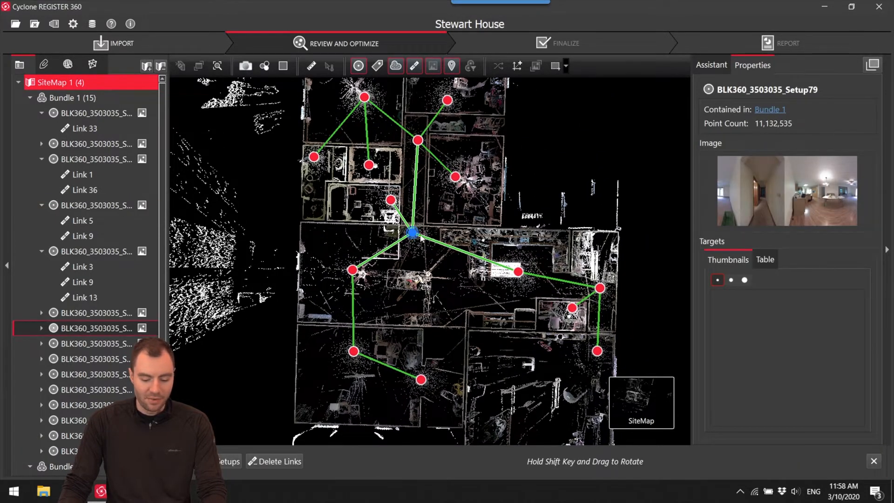
pyautogui.moveTo(587, 410)
pyautogui.click(543, 410)
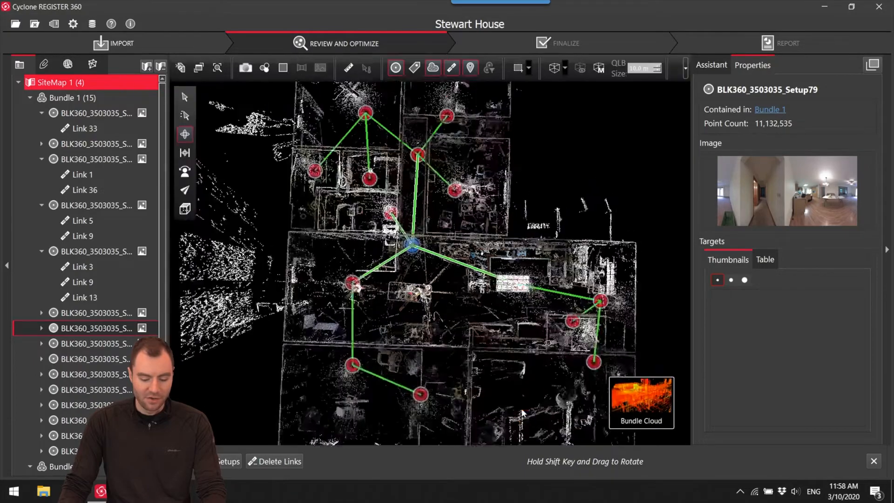
pyautogui.moveTo(377, 268); pyautogui.dragTo(465, 279)
pyautogui.scroll(5, 416, 291)
pyautogui.scroll(5, 410, 284)
pyautogui.moveTo(387, 258); pyautogui.dragTo(482, 385, button='right')
pyautogui.moveTo(399, 269); pyautogui.dragTo(413, 254)
pyautogui.moveTo(415, 289); pyautogui.dragTo(437, 339, button='right')
pyautogui.scroll(4, 454, 294)
pyautogui.moveTo(451, 282); pyautogui.dragTo(442, 277)
pyautogui.scroll(4, 468, 257)
pyautogui.moveTo(466, 261); pyautogui.dragTo(401, 312, button='right')
pyautogui.scroll(7, 325, 233)
pyautogui.scroll(14, 296, 158)
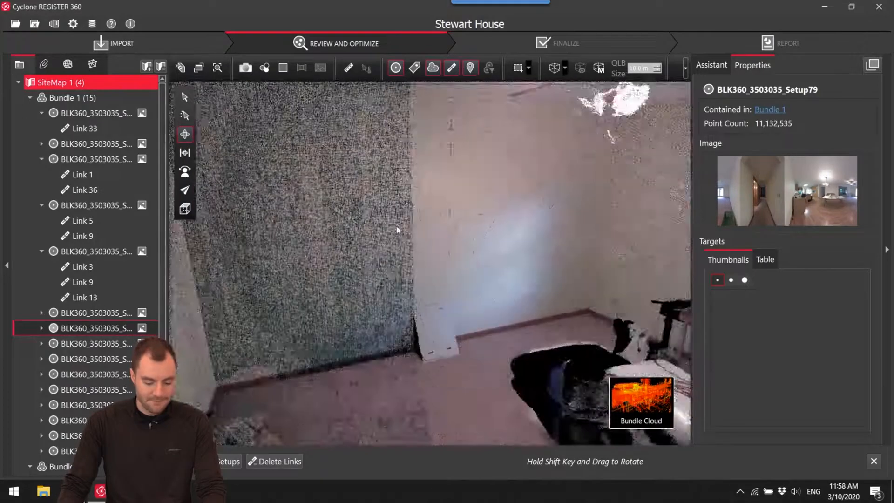
pyautogui.moveTo(397, 226); pyautogui.dragTo(275, 284, button='right')
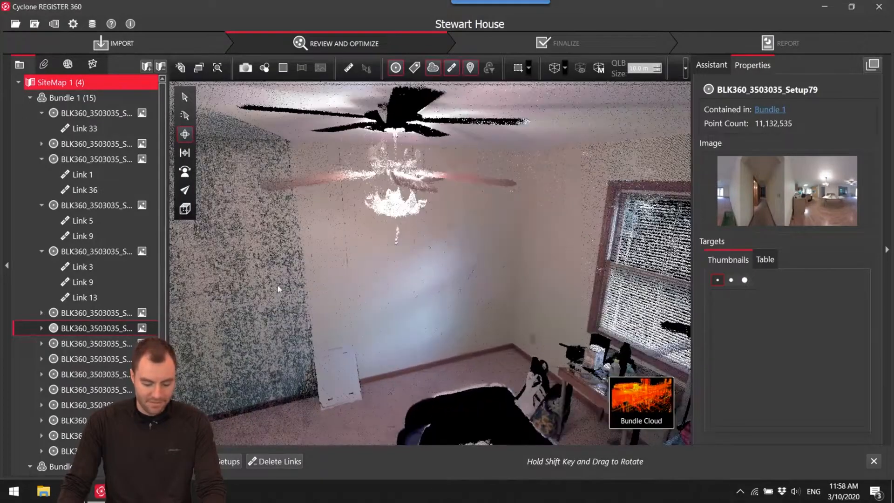
# Show Bundle 1 in the TruSlicer as a flat top-down view and reduce the slice thickness to a thin cut.
pyautogui.moveTo(615, 408)
pyautogui.click(575, 415)
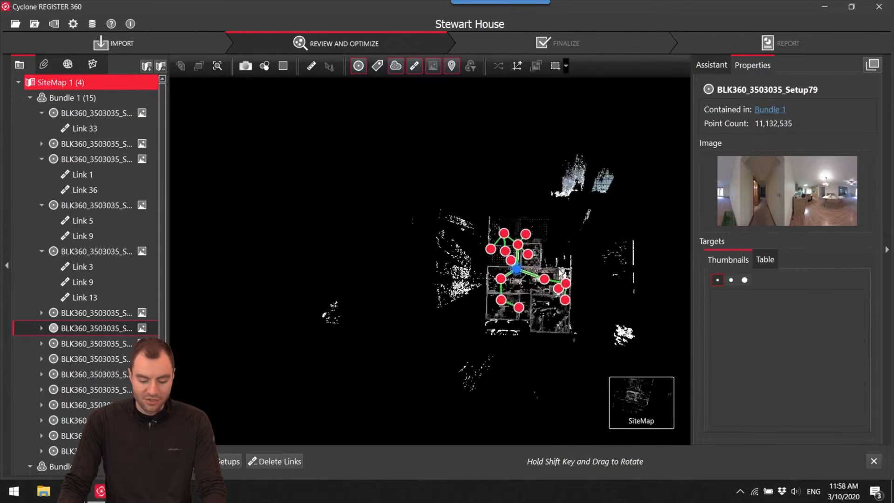
pyautogui.moveTo(532, 398)
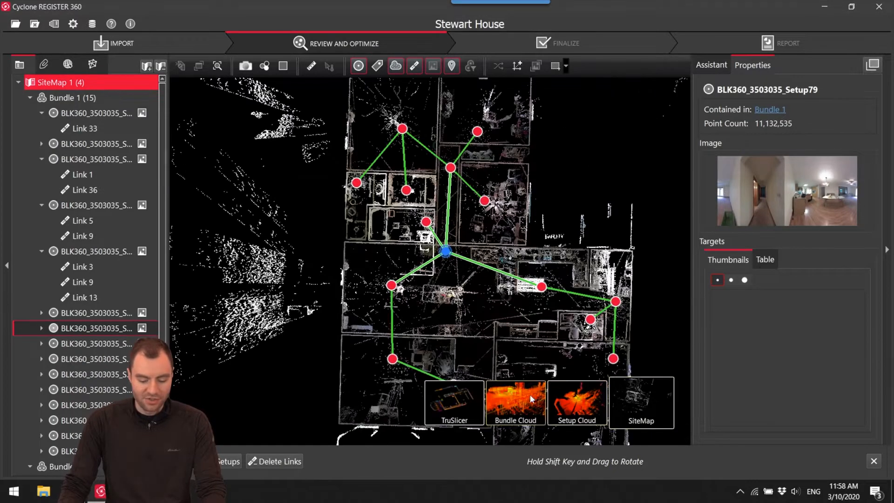
pyautogui.click(460, 404)
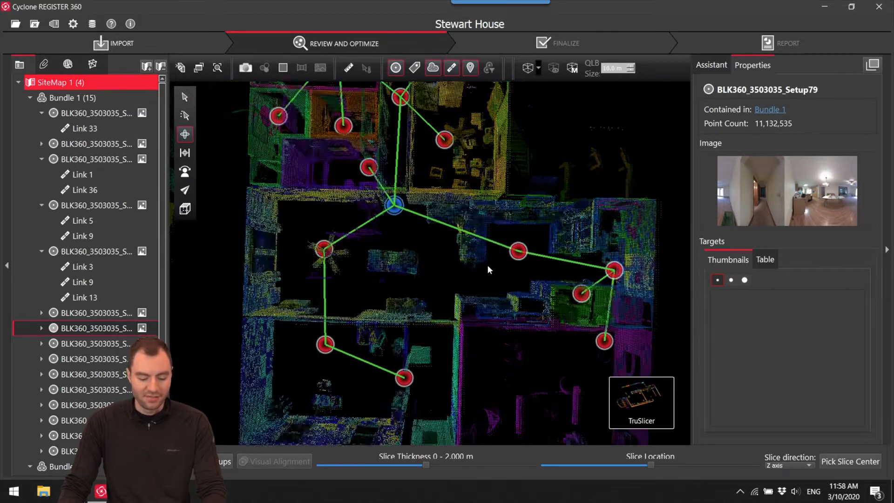
pyautogui.click(185, 153)
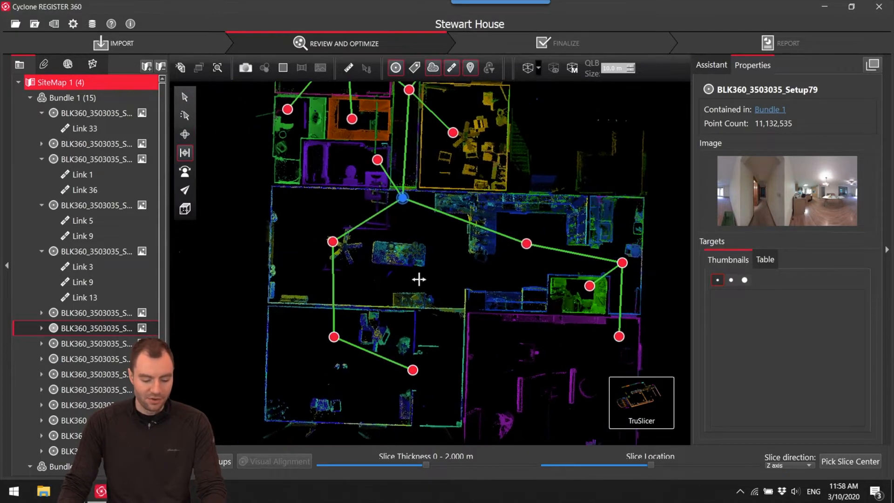
pyautogui.moveTo(381, 466); pyautogui.dragTo(332, 466)
# Examine the thin horizontal slice of Bundle 1 for doubled or misaligned walls across the rooms.
pyautogui.moveTo(417, 216); pyautogui.dragTo(437, 326)
pyautogui.scroll(9, 470, 233)
pyautogui.moveTo(465, 247); pyautogui.dragTo(517, 357)
pyautogui.scroll(1, 441, 266)
pyautogui.scroll(-5, 441, 267)
pyautogui.scroll(-5, 465, 272)
pyautogui.moveTo(486, 283); pyautogui.dragTo(418, 118)
pyautogui.moveTo(479, 294); pyautogui.dragTo(499, 308)
pyautogui.scroll(2, 464, 279)
# Shift the Z-axis slice location lower and return it to wall height through the house.
pyautogui.moveTo(651, 465); pyautogui.dragTo(628, 467)
pyautogui.scroll(-5, 298, 295)
pyautogui.moveTo(313, 281); pyautogui.dragTo(440, 329)
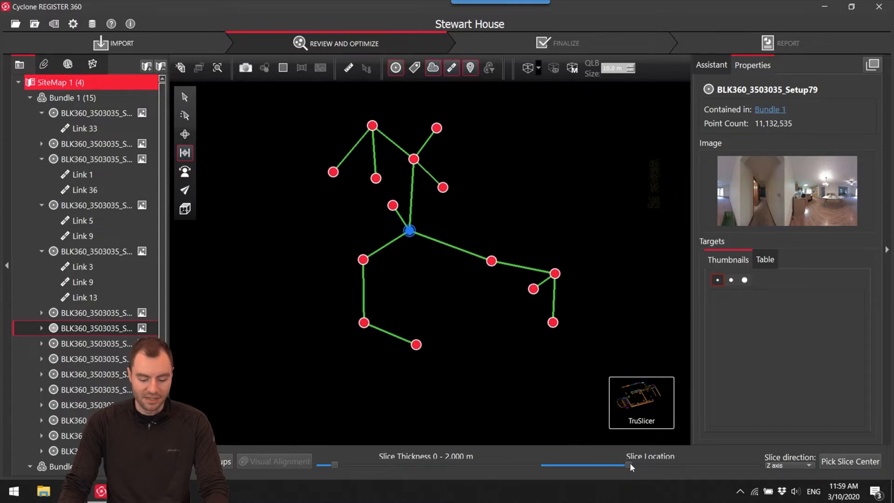
pyautogui.moveTo(630, 464); pyautogui.dragTo(650, 463)
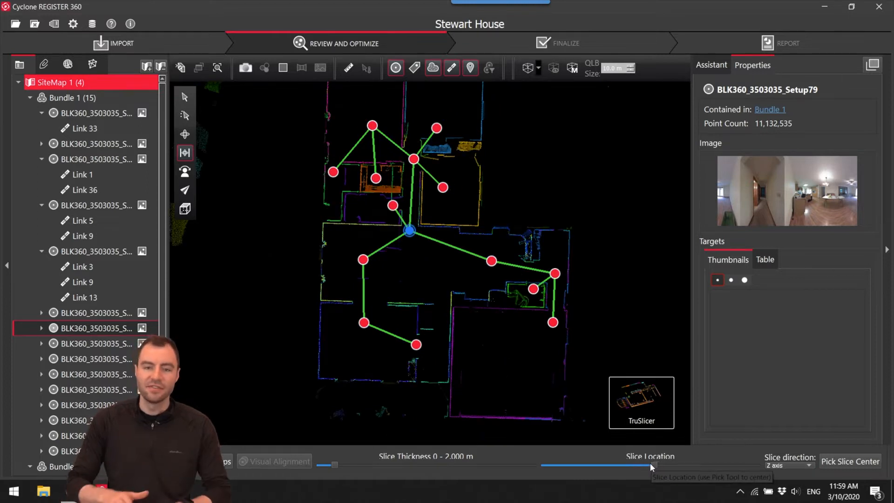
# Check the sliced walls around Setup79, the hallway and the bedrooms for clean alignment between setups.
pyautogui.scroll(6, 429, 254)
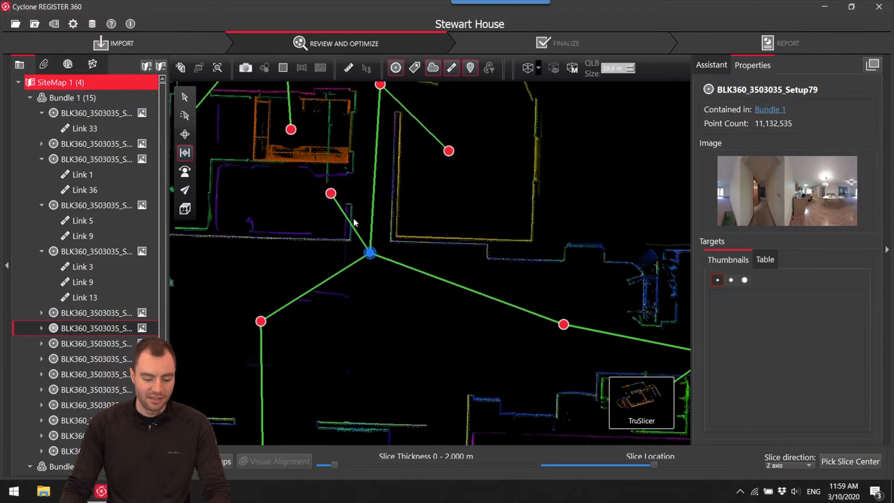
pyautogui.scroll(5, 428, 256)
pyautogui.scroll(-6, 398, 256)
pyautogui.moveTo(376, 172); pyautogui.dragTo(469, 275, button='middle')
pyautogui.scroll(-3, 459, 269)
pyautogui.scroll(-8, 422, 246)
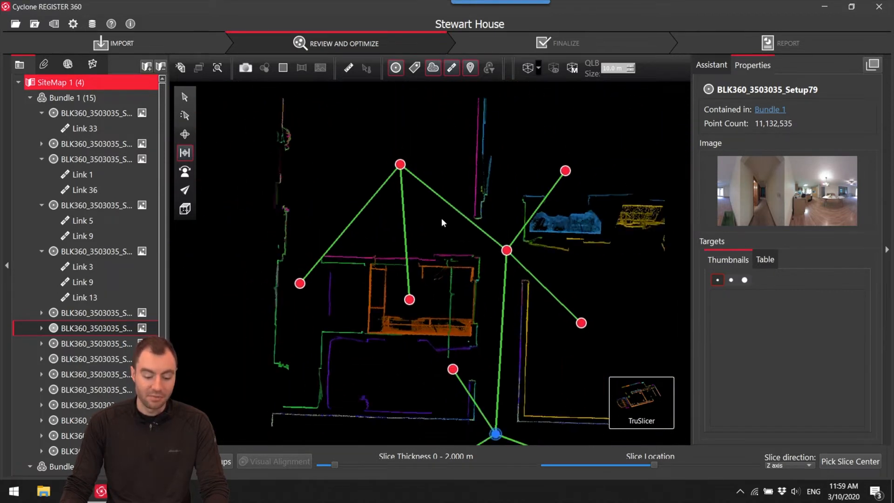
pyautogui.scroll(-4, 391, 155)
# Return to the SiteMap, bring the exterior and interior bundles closer together, and move Setup78 away from the other unlinked setup.
pyautogui.moveTo(640, 432)
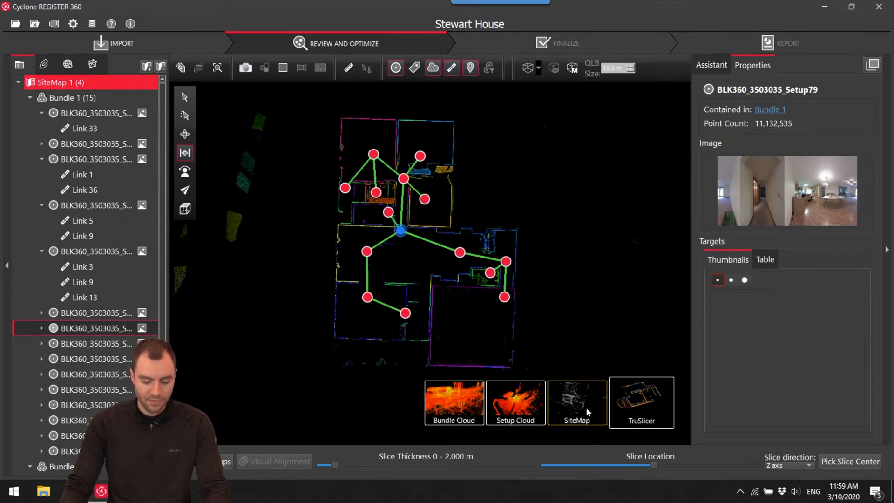
pyautogui.click(594, 391)
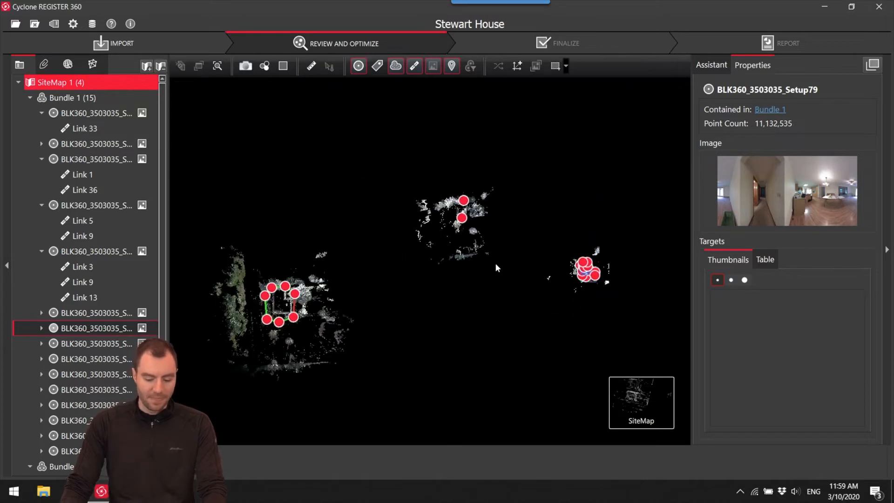
pyautogui.moveTo(287, 324); pyautogui.dragTo(359, 289)
pyautogui.moveTo(590, 277); pyautogui.dragTo(541, 287)
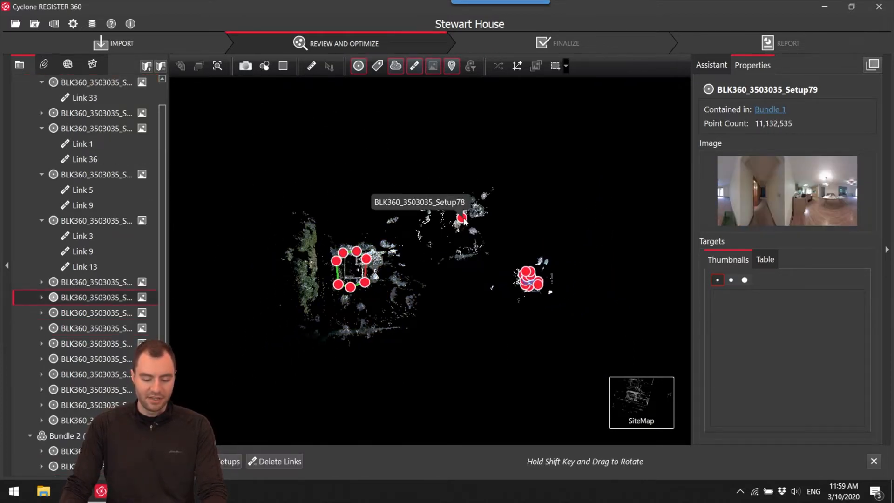
pyautogui.moveTo(463, 221); pyautogui.dragTo(464, 245)
pyautogui.moveTo(463, 239); pyautogui.dragTo(463, 233)
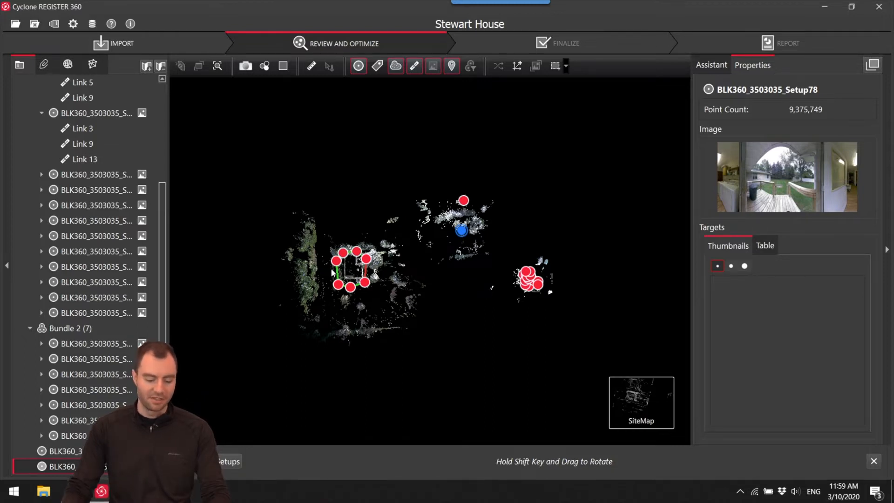
# Examine the exterior Bundle 2 loop in the SiteMap, including Link 25 and Link 29 between Setup67 and Setup68.
pyautogui.scroll(5, 333, 272)
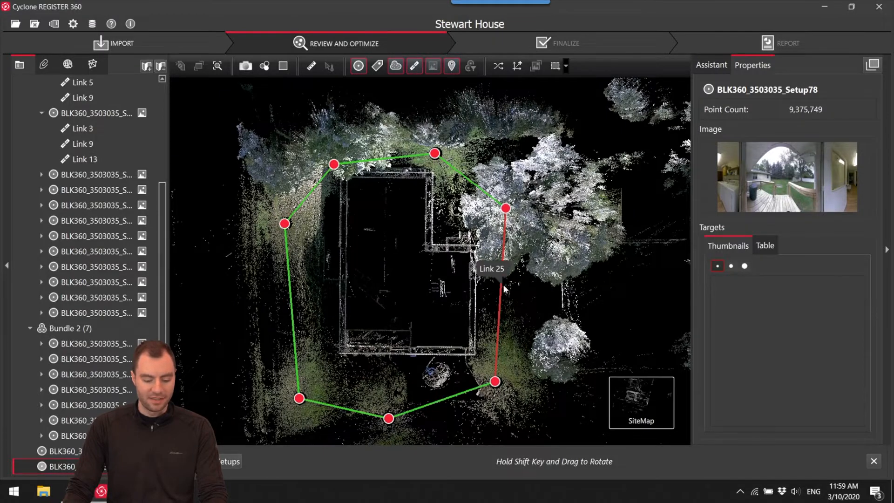
pyautogui.scroll(4, 422, 283)
pyautogui.scroll(-1, 429, 261)
pyautogui.scroll(-1, 425, 222)
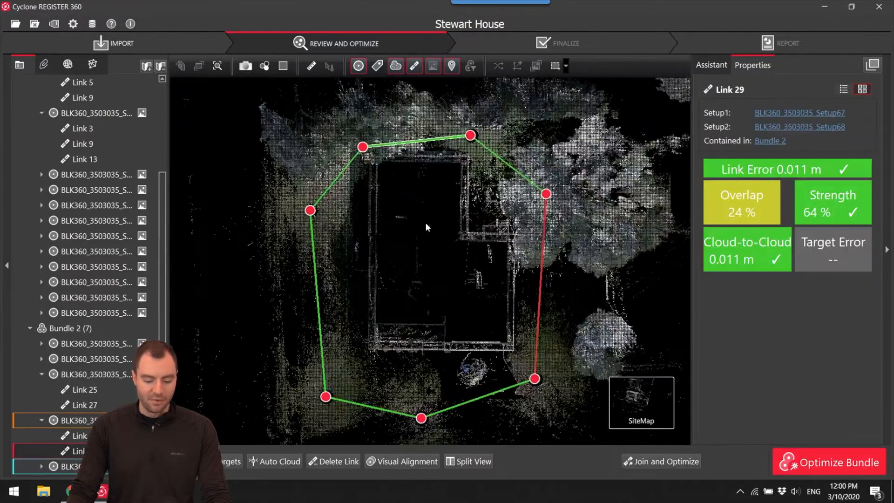
pyautogui.moveTo(430, 222); pyautogui.dragTo(433, 230)
pyautogui.scroll(1, 433, 235)
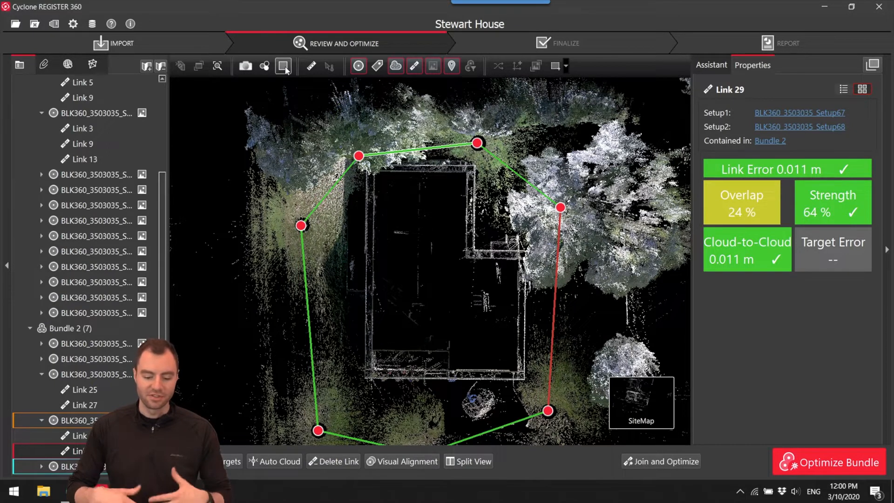
pyautogui.moveTo(439, 228); pyautogui.dragTo(439, 225)
pyautogui.scroll(1, 433, 224)
pyautogui.scroll(-1, 415, 216)
pyautogui.moveTo(376, 298); pyautogui.dragTo(373, 271)
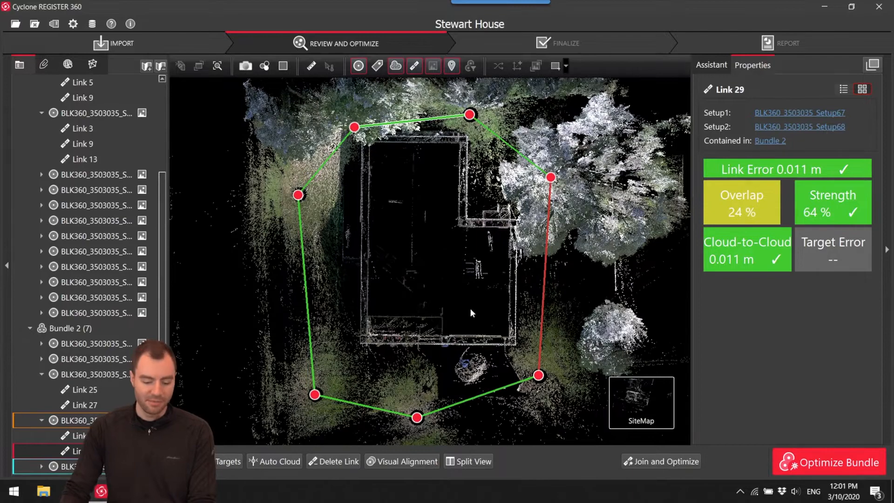
# Open exterior Bundle 2 in the Bundle Cloud and inspect the garage, driveway and side yard in 3D.
pyautogui.moveTo(653, 408)
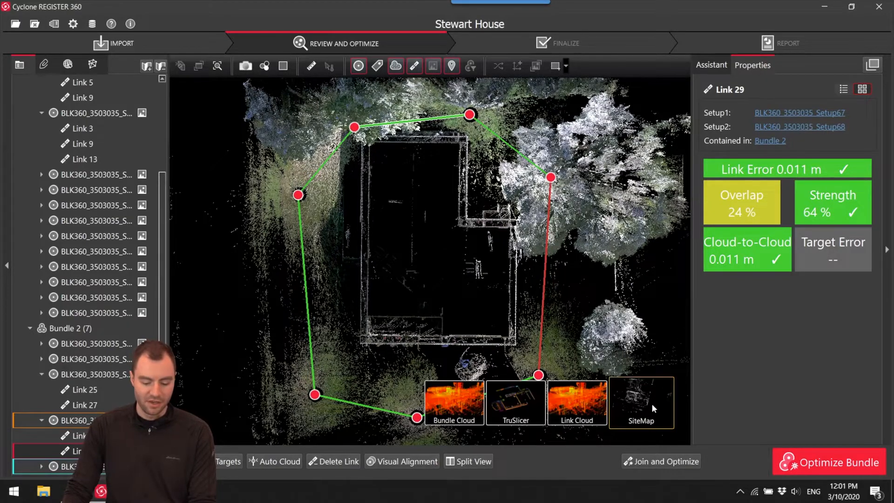
pyautogui.click(463, 400)
pyautogui.moveTo(380, 236); pyautogui.dragTo(344, 247)
pyautogui.scroll(5, 375, 243)
pyautogui.moveTo(450, 253); pyautogui.dragTo(325, 256, button='right')
pyautogui.moveTo(414, 250); pyautogui.dragTo(336, 236)
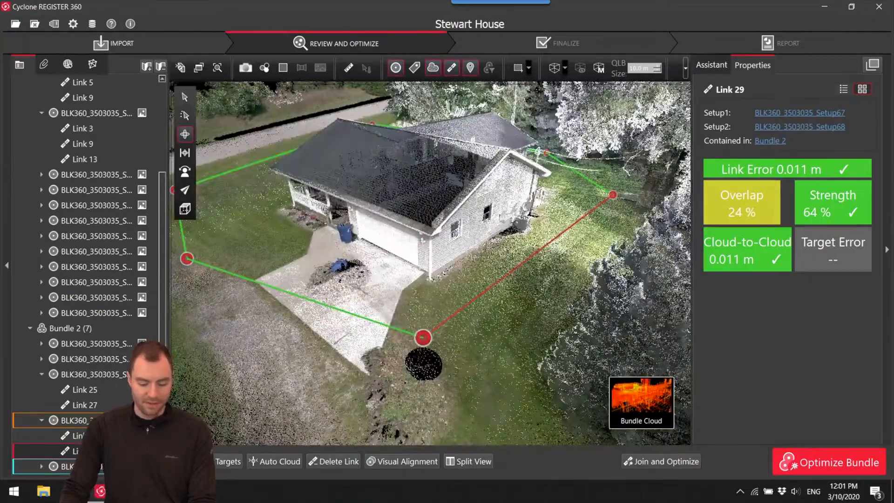
pyautogui.moveTo(414, 227); pyautogui.dragTo(455, 247, button='right')
pyautogui.moveTo(455, 247); pyautogui.dragTo(524, 250)
pyautogui.moveTo(636, 390)
pyautogui.moveTo(456, 317); pyautogui.dragTo(444, 233)
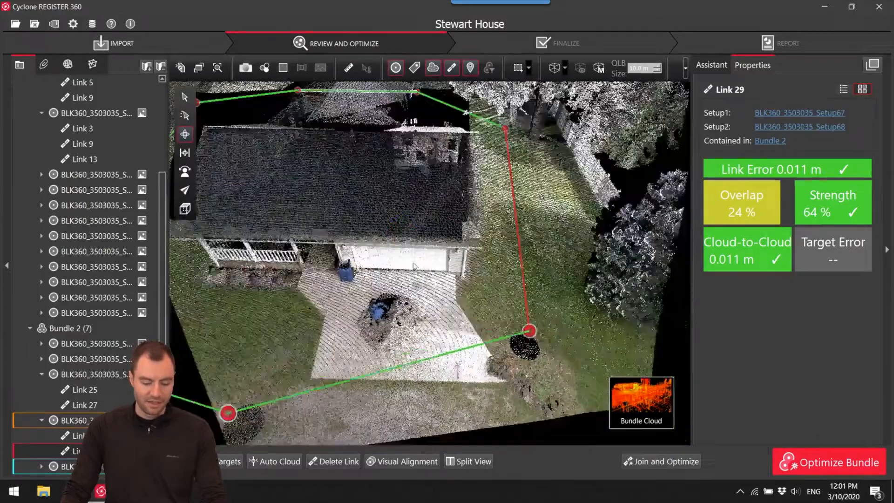
# Inspect the roof and surrounding yard of the exterior Bundle 2 cloud from above.
pyautogui.moveTo(353, 204); pyautogui.dragTo(442, 289, button='right')
pyautogui.moveTo(441, 289); pyautogui.dragTo(429, 247)
pyautogui.moveTo(428, 247); pyautogui.dragTo(463, 289, button='right')
pyautogui.scroll(-5, 464, 289)
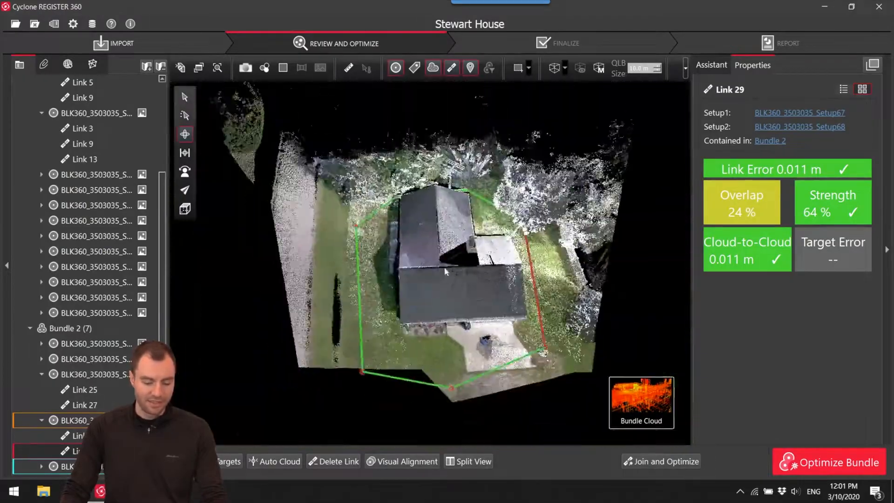
pyautogui.moveTo(444, 267); pyautogui.dragTo(456, 273)
pyautogui.scroll(3, 456, 273)
pyautogui.moveTo(452, 249); pyautogui.dragTo(451, 275, button='right')
pyautogui.scroll(3, 451, 275)
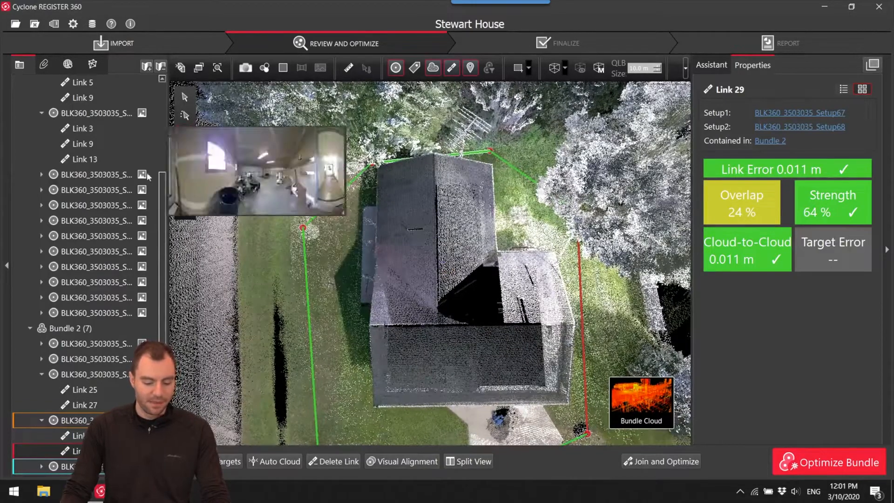
# Draw a polygonal fence closely around the house and delete the cloud-to-cloud points outside it.
pyautogui.click(184, 153)
pyautogui.moveTo(478, 270); pyautogui.dragTo(475, 278)
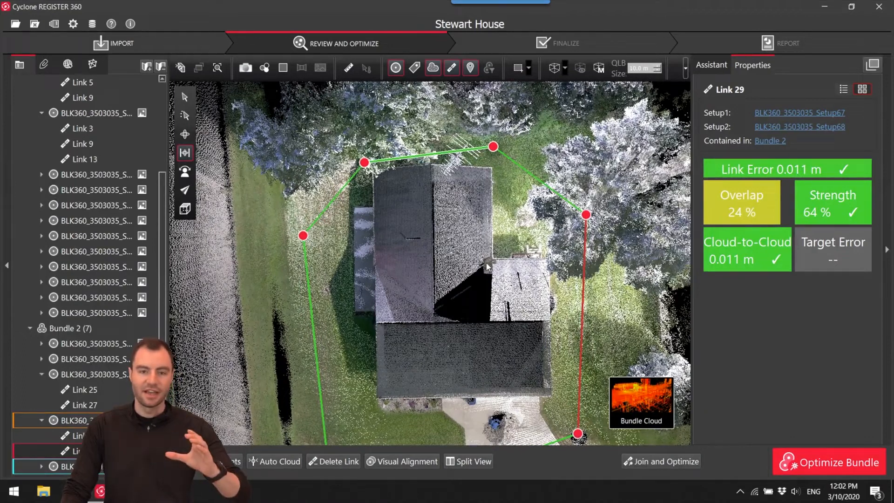
pyautogui.click(530, 69)
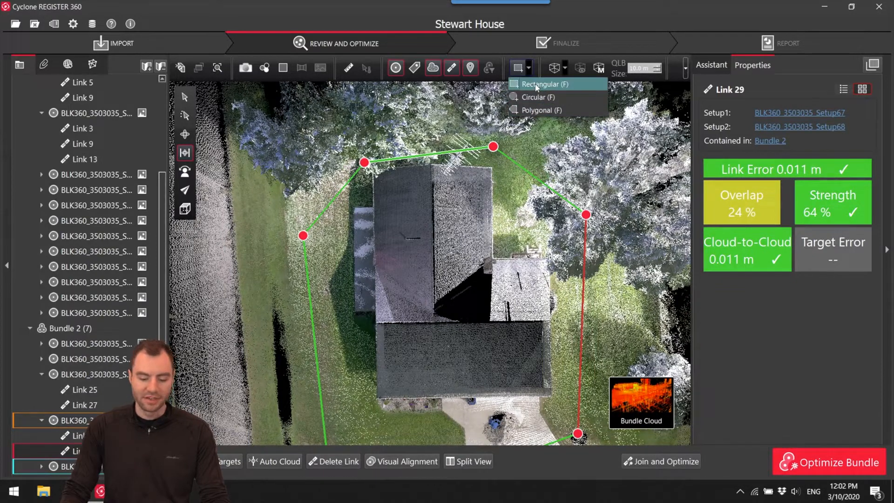
pyautogui.click(540, 111)
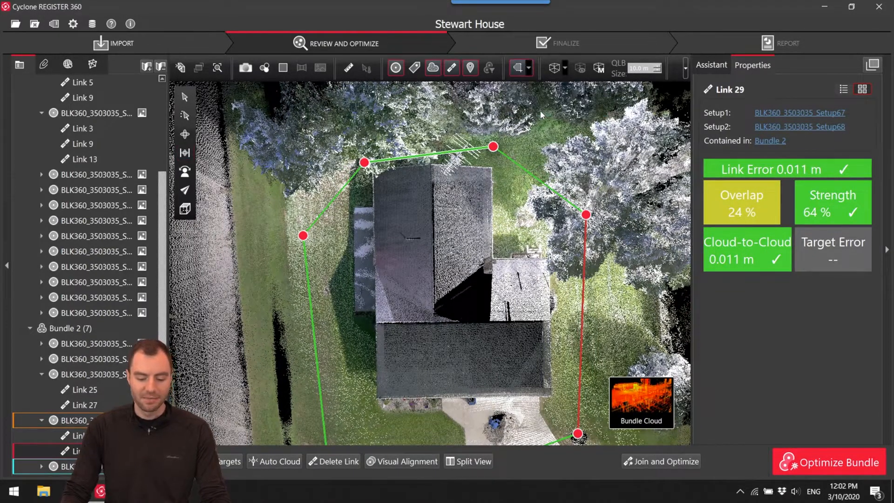
pyautogui.click(558, 399)
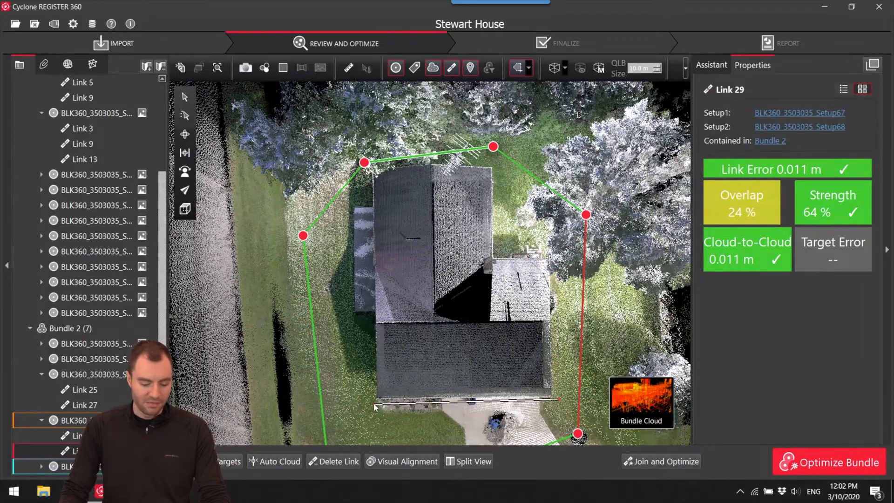
pyautogui.click(366, 403)
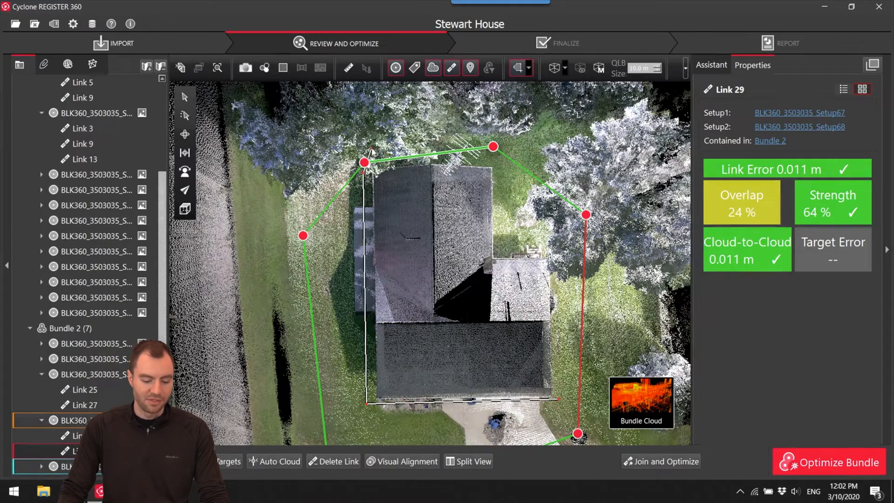
pyautogui.click(372, 155)
pyautogui.click(560, 400)
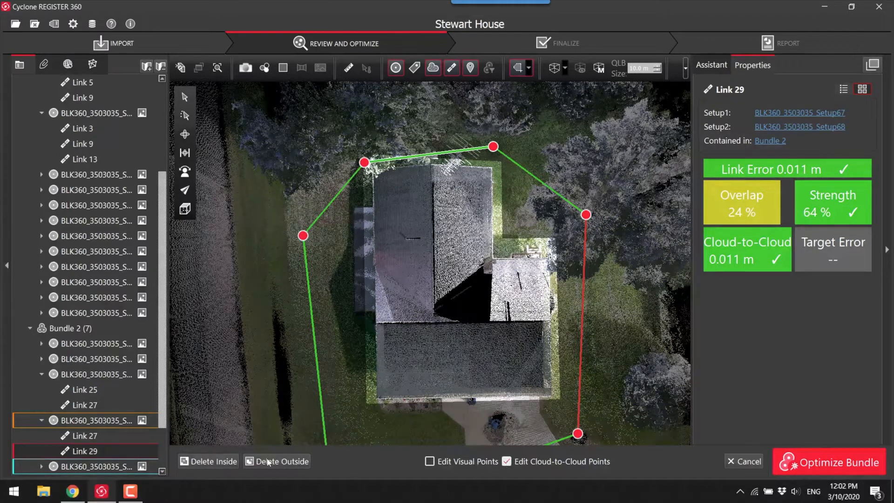
pyautogui.click(281, 463)
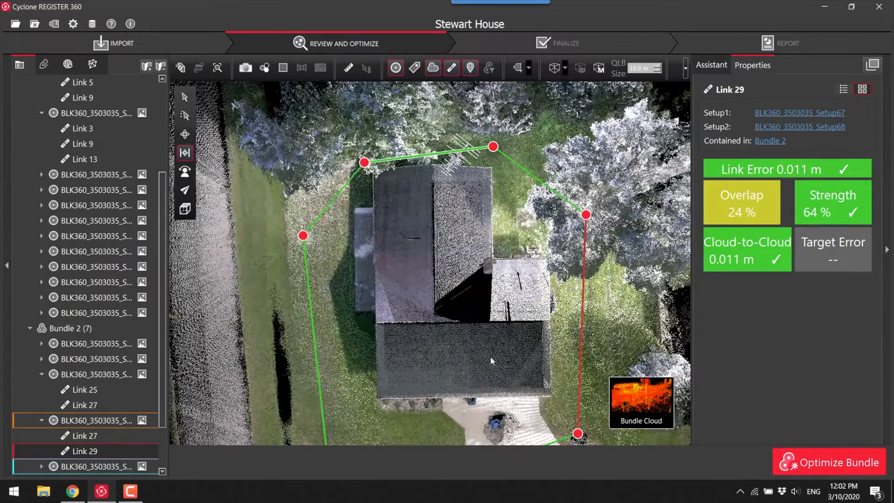
# Realign Link 25 between Setup65 and Setup66 in Visual Alignment using Join and Optimize, accepting the cloud registration results.
pyautogui.scroll(-3, 487, 307)
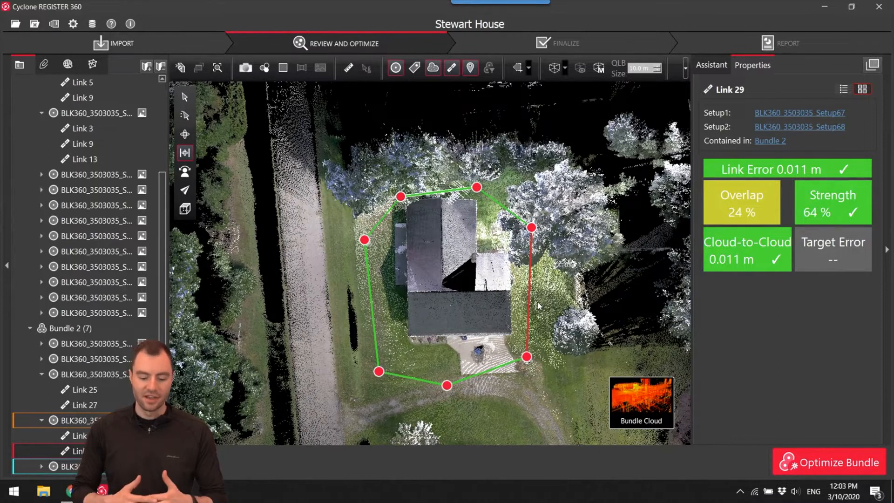
pyautogui.click(529, 270)
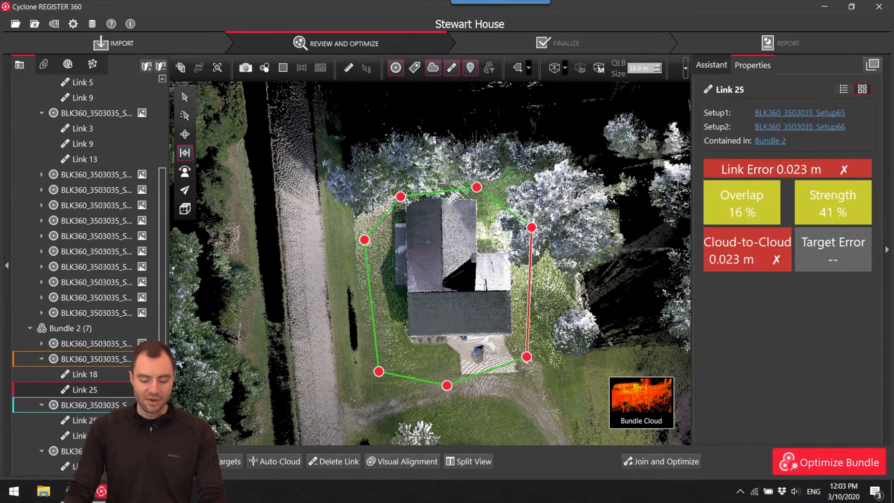
pyautogui.click(401, 461)
pyautogui.scroll(-2, 466, 265)
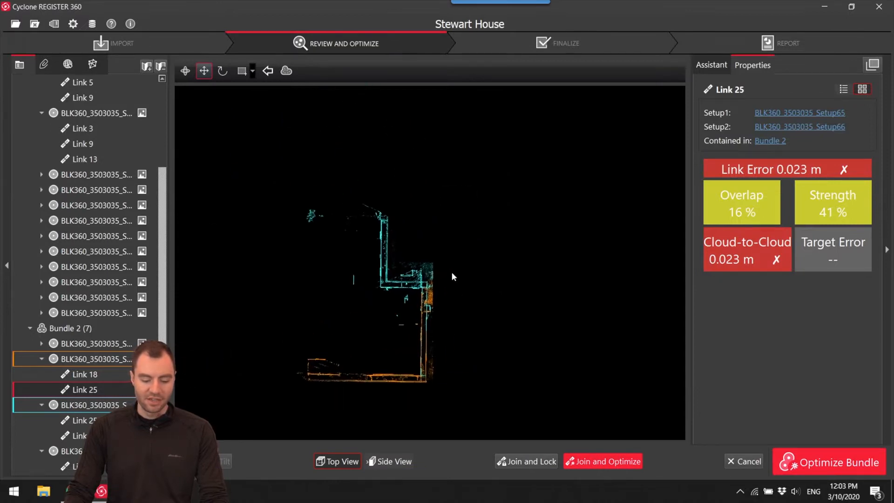
pyautogui.scroll(-3, 456, 289)
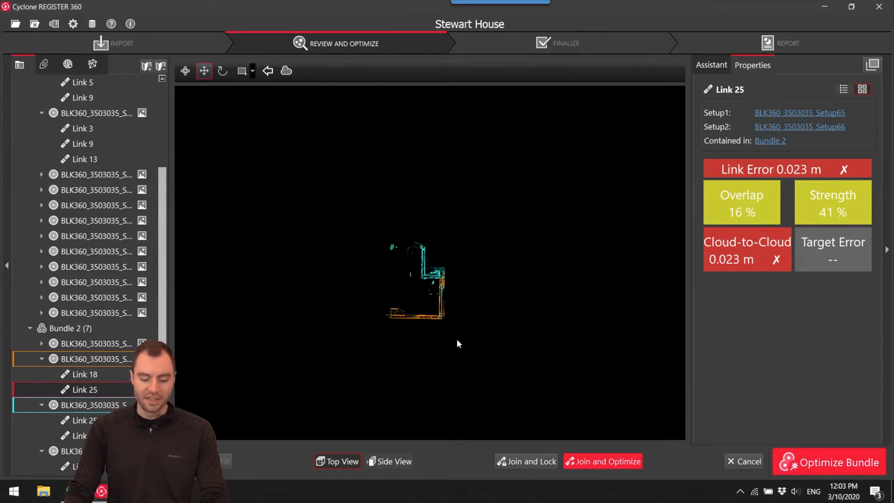
pyautogui.scroll(5, 482, 321)
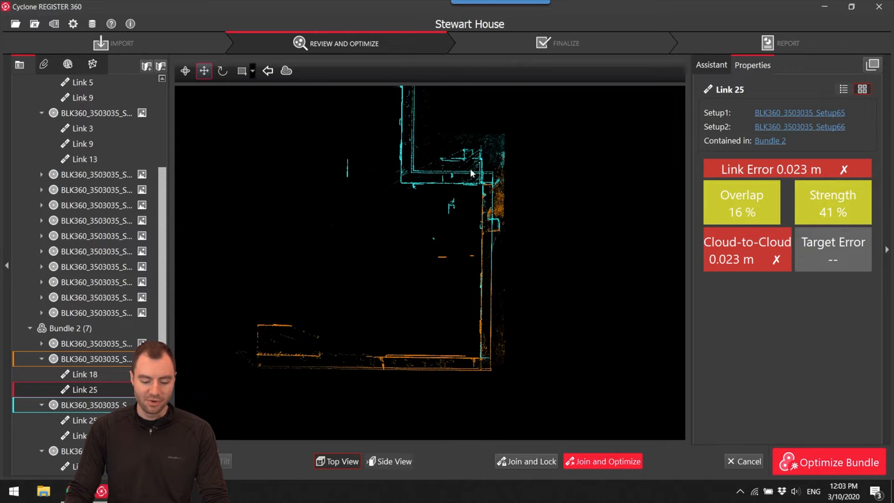
pyautogui.click(610, 462)
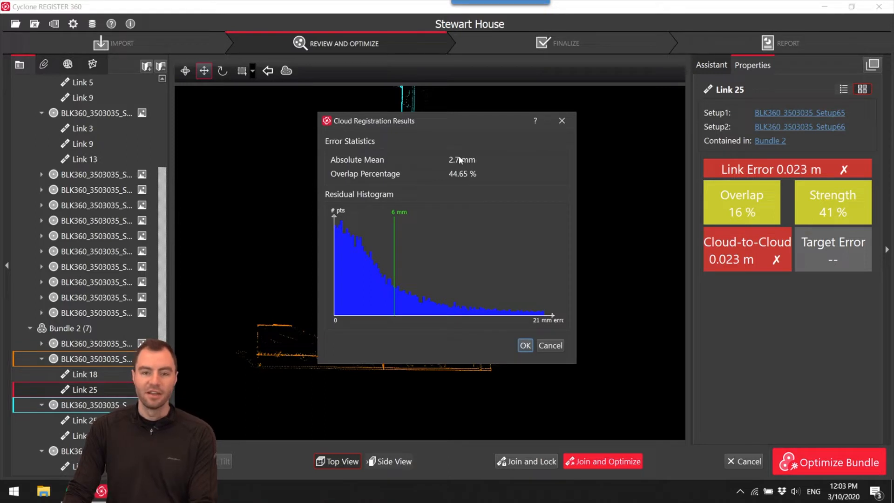
pyautogui.click(524, 345)
pyautogui.click(518, 257)
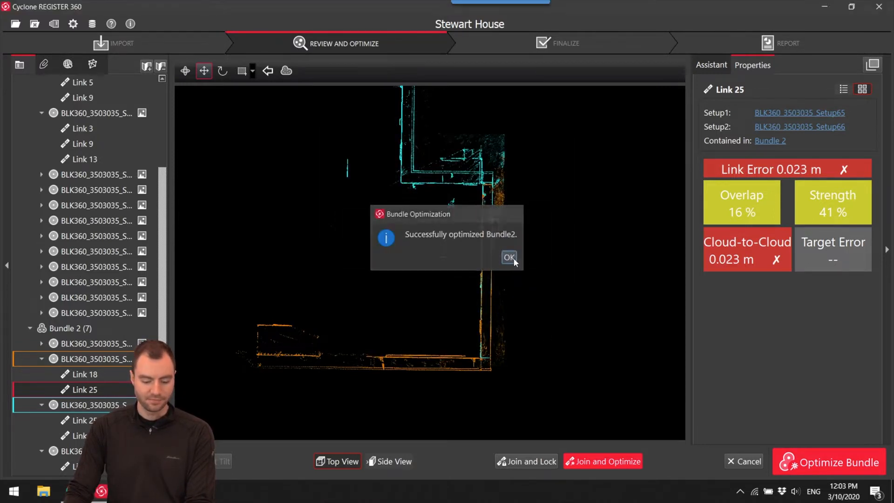
pyautogui.click(512, 258)
# Select exterior Bundle 2 and optimize the whole bundle.
pyautogui.scroll(2, 484, 314)
pyautogui.moveTo(487, 281); pyautogui.dragTo(492, 313, button='middle')
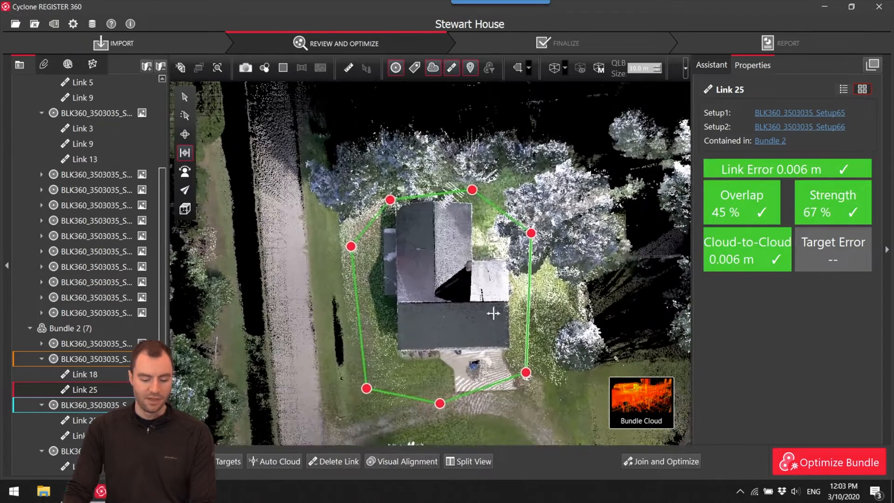
pyautogui.scroll(1, 95, 240)
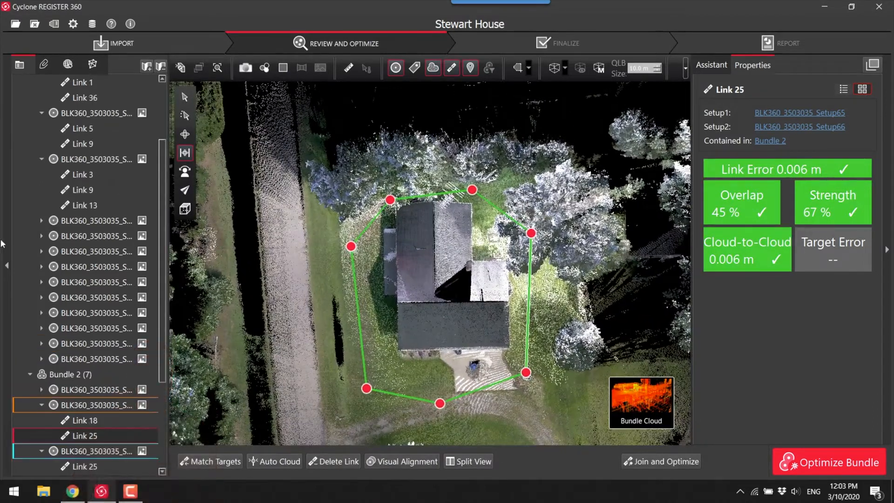
pyautogui.click(33, 375)
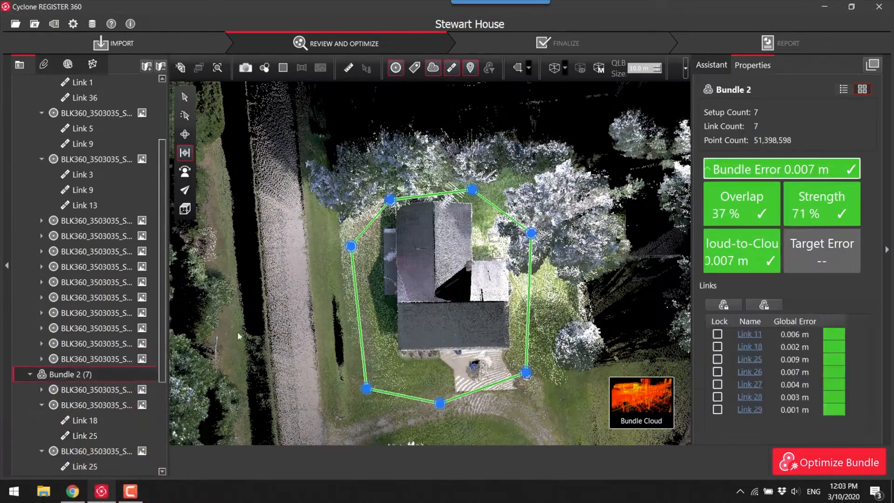
pyautogui.click(822, 462)
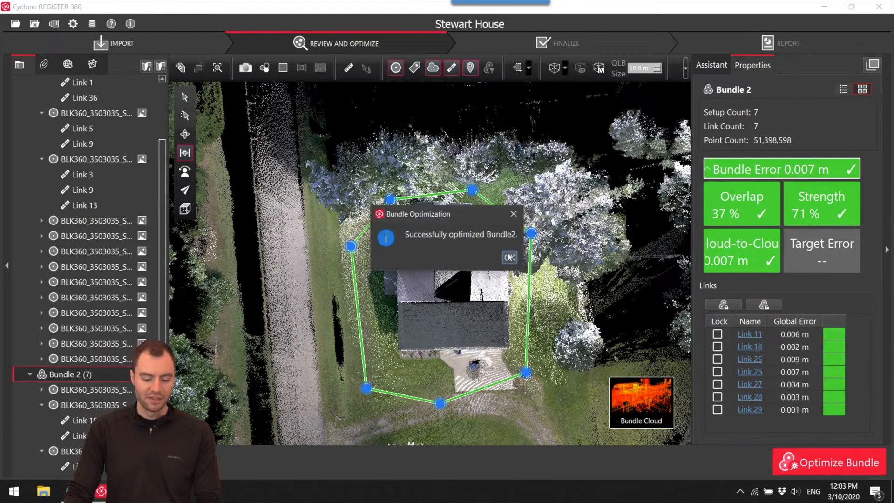
pyautogui.click(508, 257)
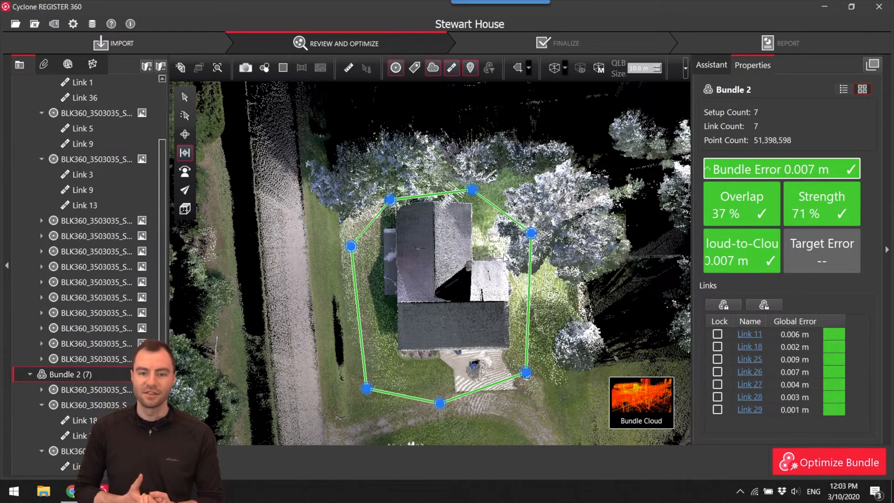
# Hide the links and setup markers and inspect the optimized exterior house cloud in 3D.
pyautogui.moveTo(531, 346); pyautogui.dragTo(488, 231)
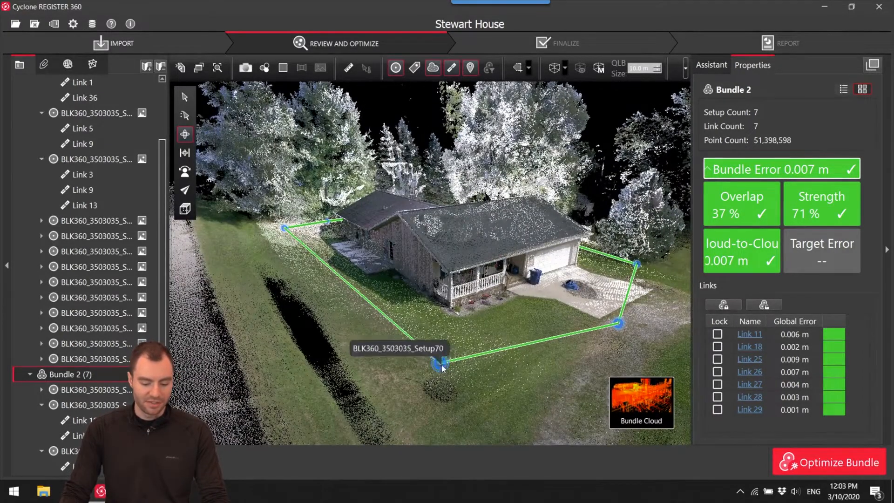
pyautogui.click(455, 69)
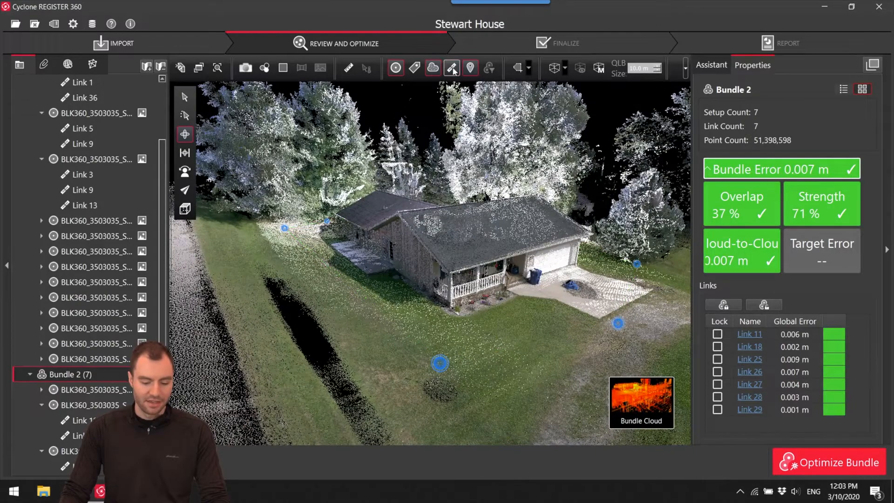
pyautogui.moveTo(497, 286); pyautogui.dragTo(538, 253)
pyautogui.scroll(4, 430, 241)
pyautogui.scroll(6, 560, 202)
pyautogui.moveTo(560, 203); pyautogui.dragTo(445, 277)
pyautogui.scroll(-6, 487, 251)
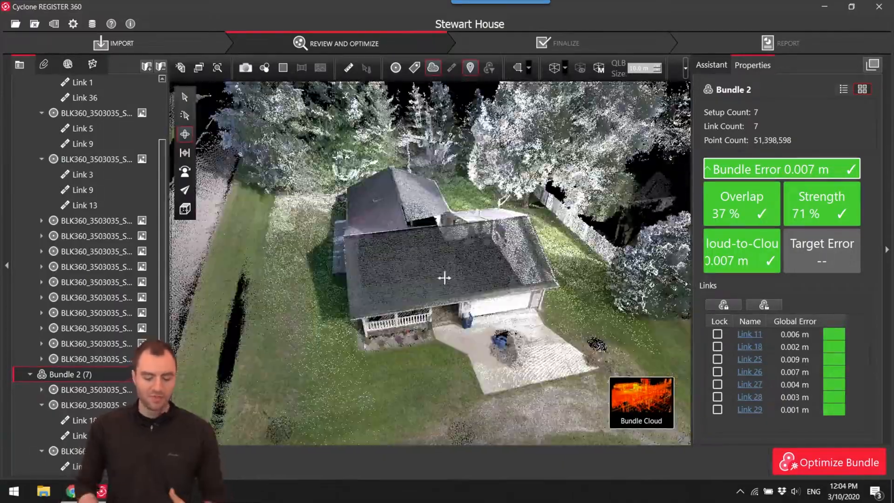
pyautogui.moveTo(632, 403)
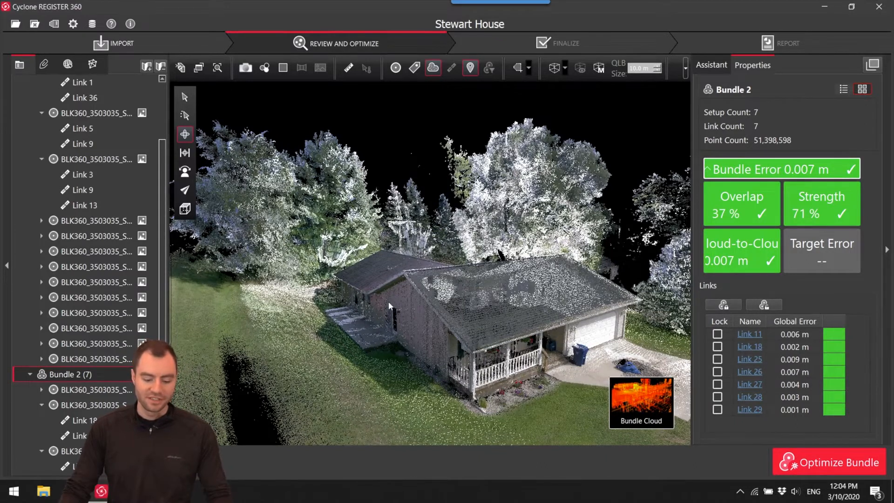
pyautogui.moveTo(423, 310)
pyautogui.mouseDown()
pyautogui.moveTo(435, 312)
pyautogui.moveTo(431, 317)
pyautogui.mouseUp()
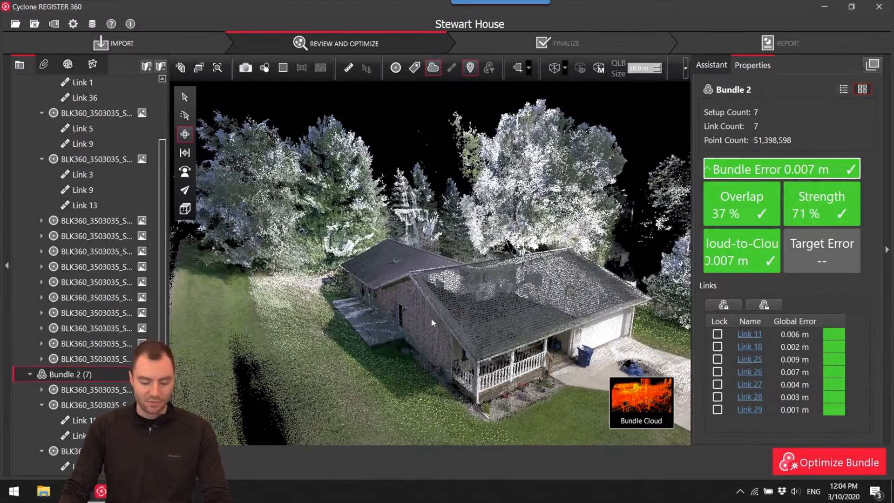
pyautogui.moveTo(607, 417)
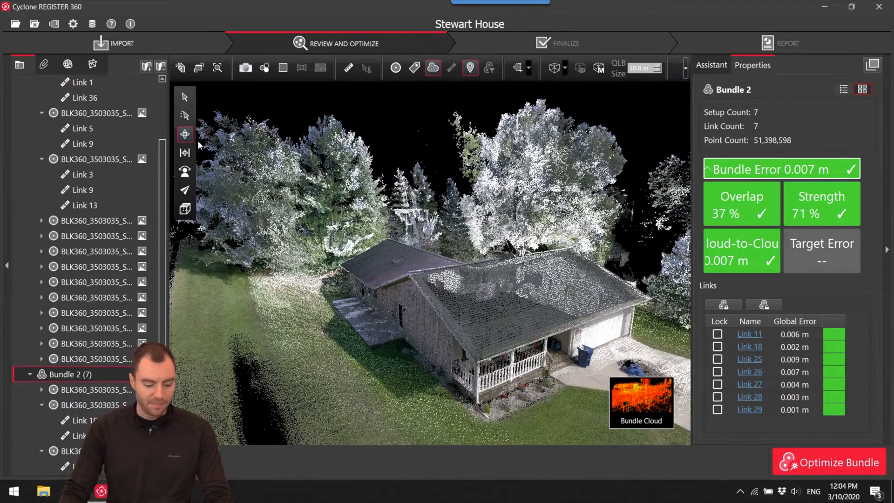
# Turn on the limit box for the exterior cloud and pull it in, lowering the top face and excluding the road.
pyautogui.scroll(-5, 468, 259)
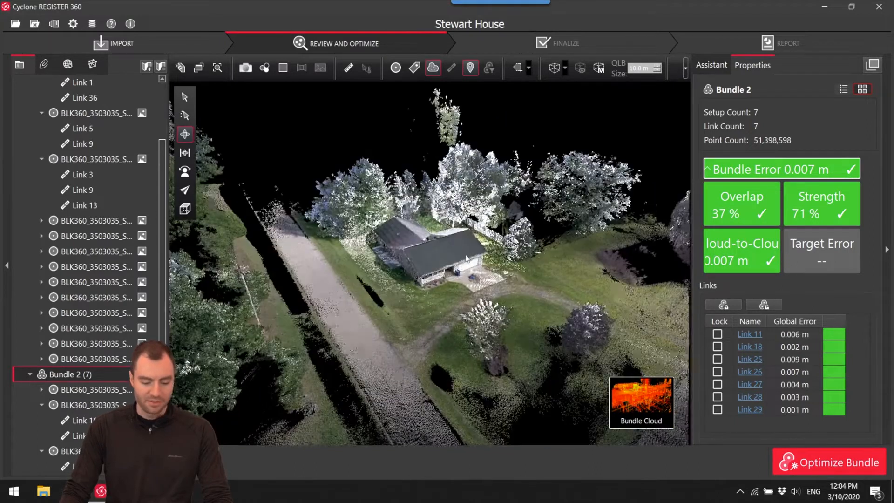
pyautogui.click(555, 68)
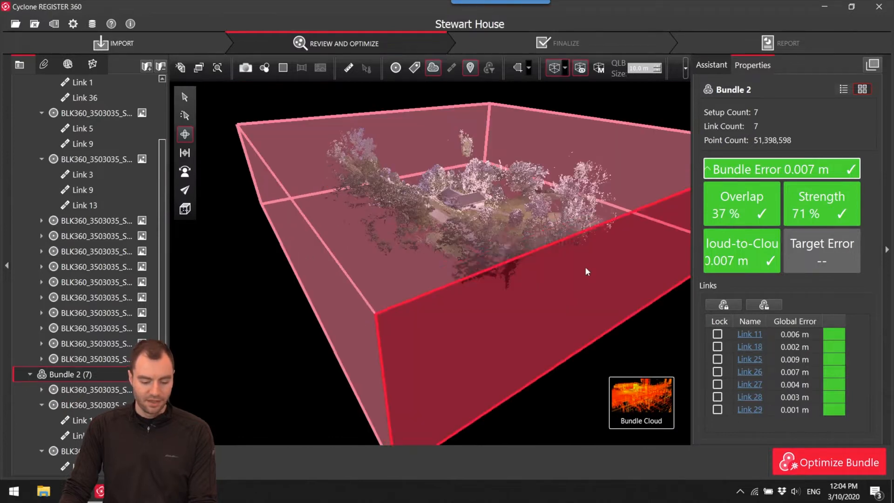
pyautogui.moveTo(585, 270); pyautogui.dragTo(428, 213)
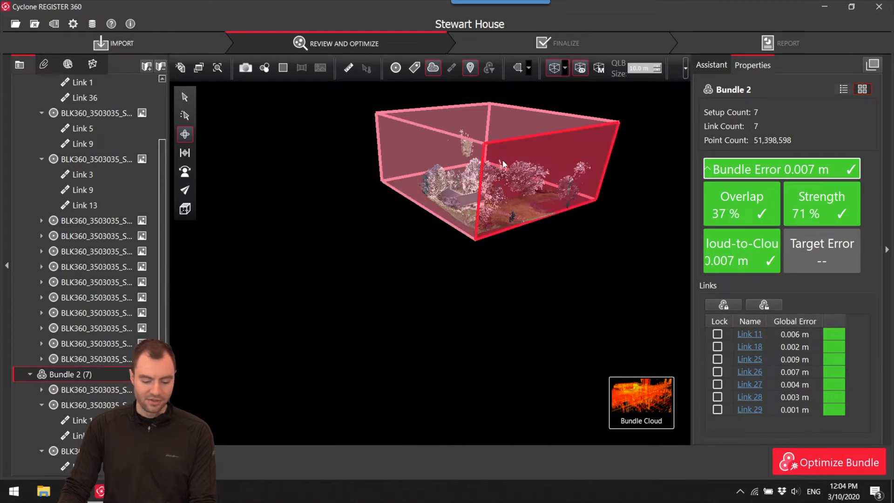
pyautogui.scroll(5, 504, 162)
pyautogui.moveTo(505, 164); pyautogui.dragTo(525, 205, button='middle')
pyautogui.moveTo(503, 132); pyautogui.dragTo(501, 209)
pyautogui.scroll(5, 557, 203)
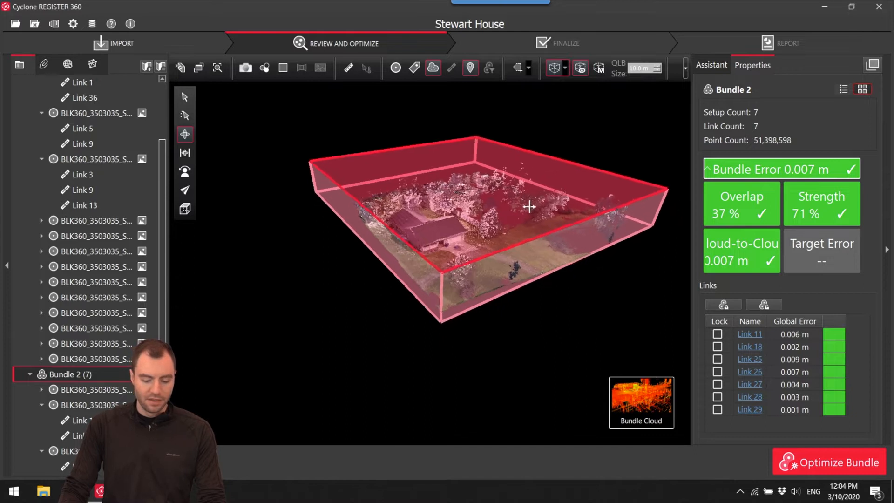
pyautogui.scroll(-4, 576, 174)
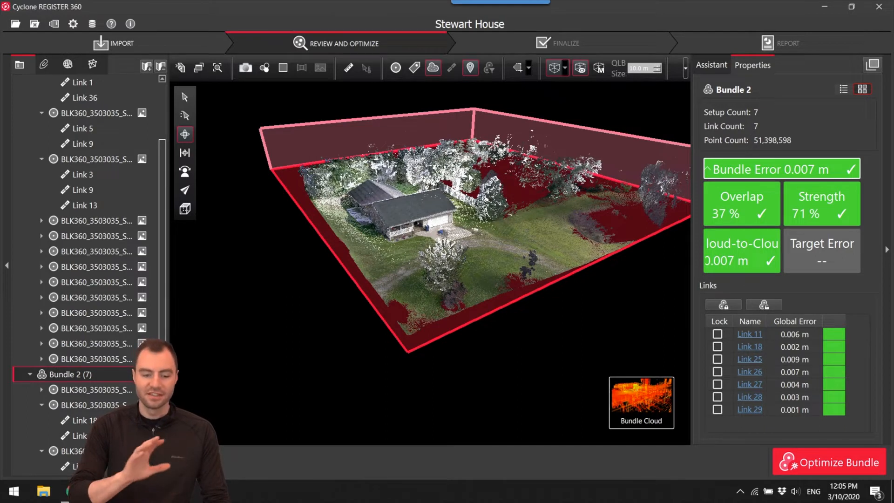
# Raise the limit box's floor and pull its rear and driveway-side faces in toward the house.
pyautogui.moveTo(496, 230); pyautogui.dragTo(499, 224)
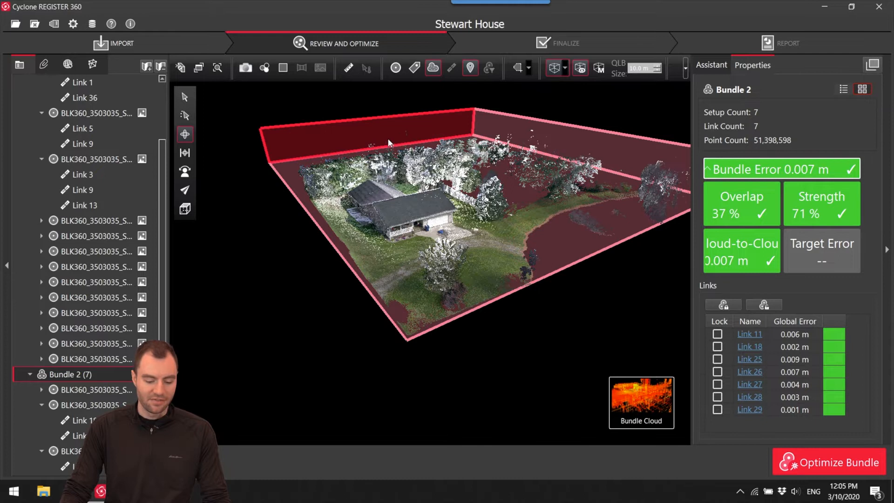
pyautogui.moveTo(388, 141); pyautogui.dragTo(411, 174)
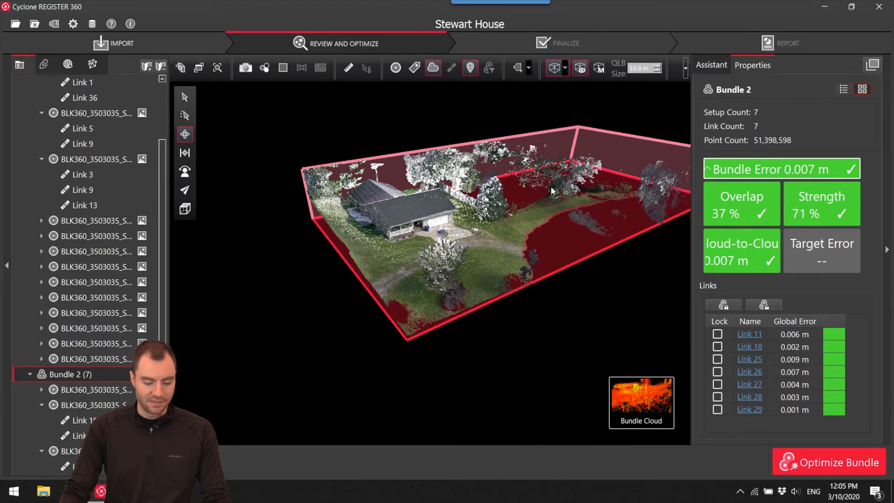
pyautogui.moveTo(624, 161); pyautogui.dragTo(445, 211)
pyautogui.moveTo(462, 281); pyautogui.dragTo(462, 281)
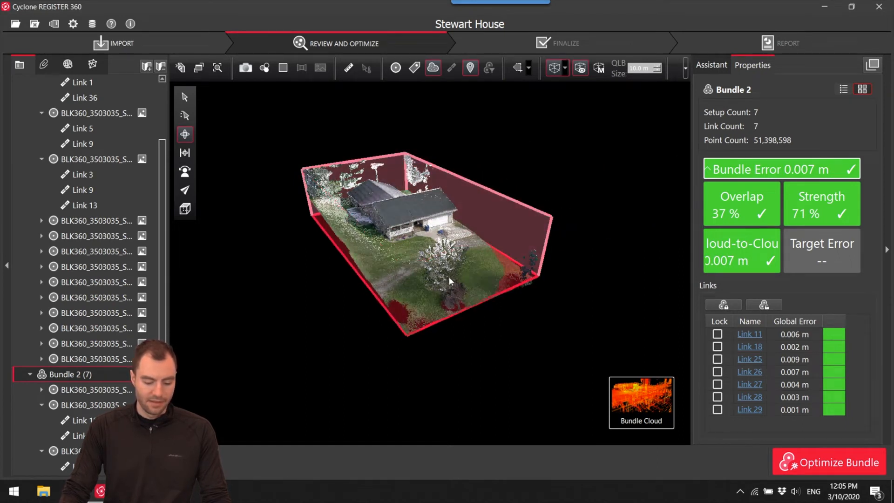
# Lower the limit box's top below the roof and tighten its front and side faces around the house walls.
pyautogui.scroll(3, 459, 214)
pyautogui.moveTo(462, 194); pyautogui.dragTo(470, 239)
pyautogui.moveTo(461, 366); pyautogui.dragTo(403, 310)
pyautogui.moveTo(322, 284); pyautogui.dragTo(403, 275)
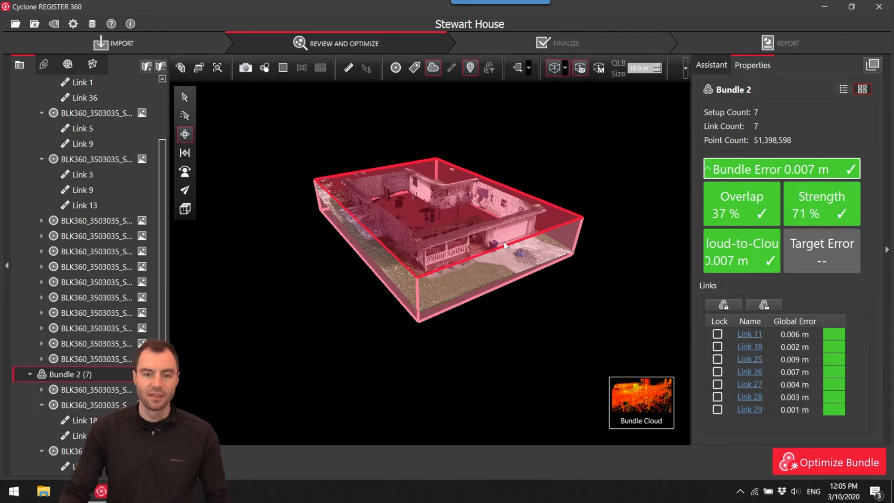
# Hide the limit box outline while keeping the clipping, and look down into the clipped house walls.
pyautogui.click(580, 68)
pyautogui.moveTo(441, 235); pyautogui.dragTo(445, 256)
pyautogui.scroll(4, 441, 205)
pyautogui.moveTo(474, 292); pyautogui.dragTo(297, 107)
# Color the clipped exterior point cloud with the Hue/Intensity Map.
pyautogui.click(266, 68)
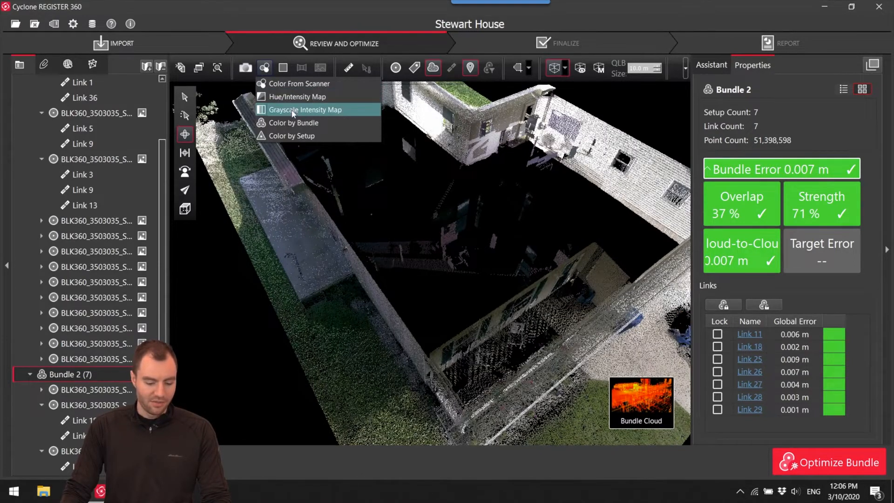
pyautogui.click(290, 98)
pyautogui.moveTo(512, 256); pyautogui.dragTo(550, 231)
pyautogui.moveTo(488, 233); pyautogui.dragTo(437, 223)
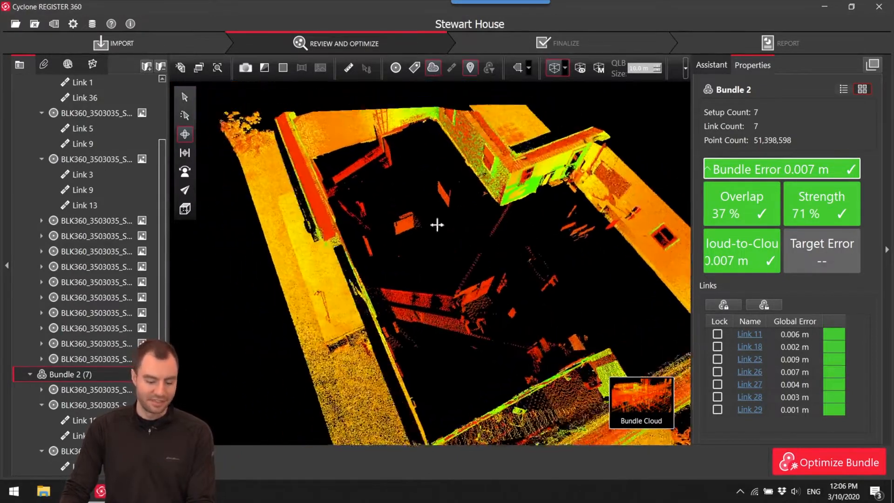
# Try the Grayscale Intensity Map on the exterior cloud, and switch back to the Hue/Intensity Map.
pyautogui.click(264, 68)
pyautogui.click(279, 111)
pyautogui.moveTo(410, 228); pyautogui.dragTo(443, 228)
pyautogui.click(265, 68)
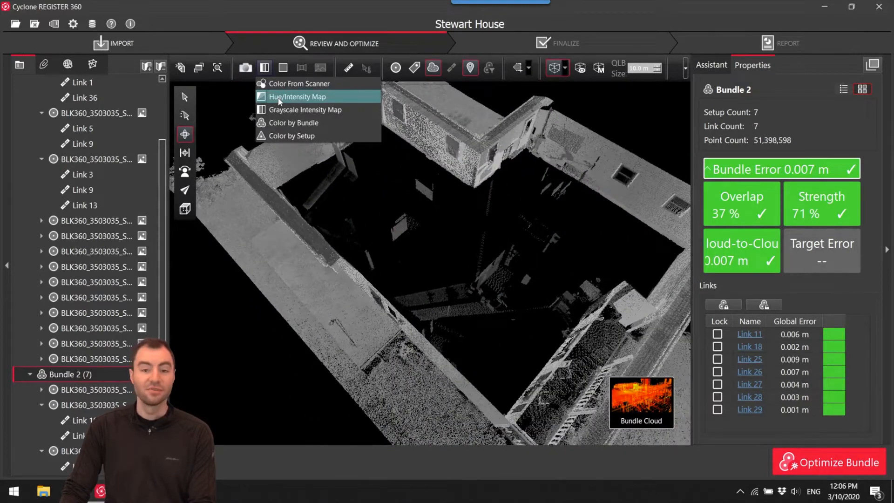
pyautogui.click(279, 97)
pyautogui.moveTo(465, 237); pyautogui.dragTo(509, 279)
# From the top view, draw a closed polygonal fence around the house interior, just inside the exterior walls and front porch.
pyautogui.click(185, 153)
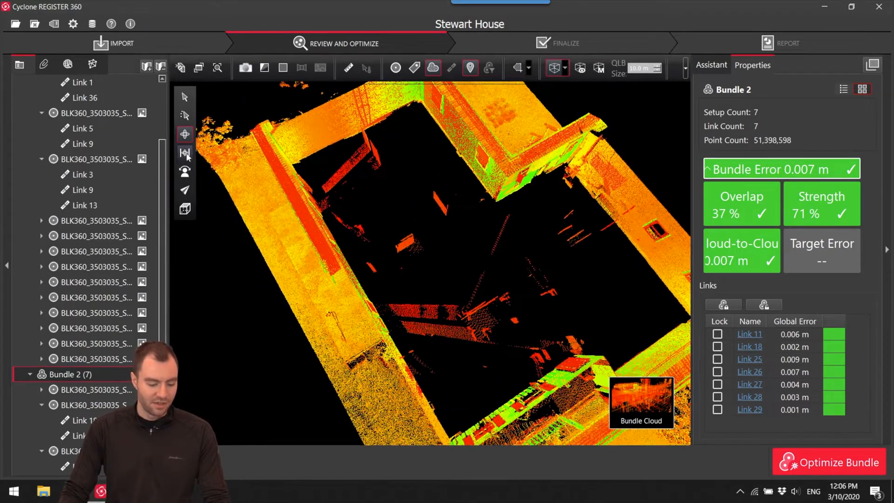
pyautogui.click(184, 208)
pyautogui.click(219, 208)
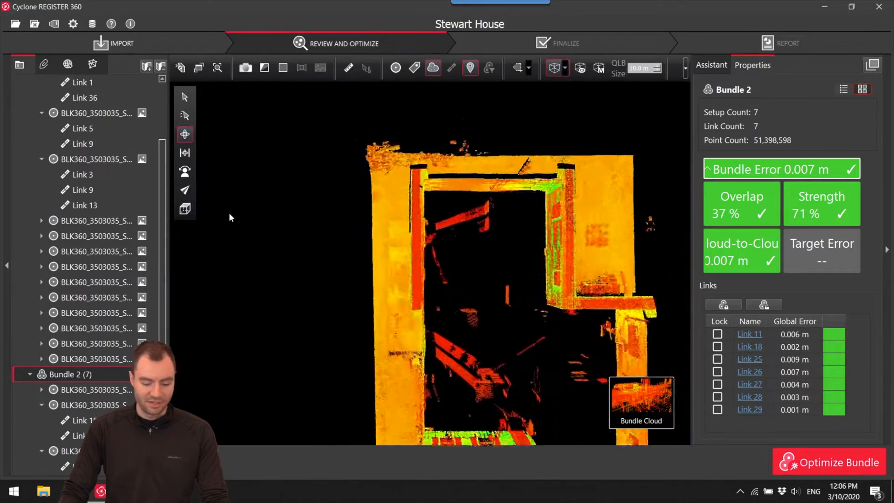
pyautogui.moveTo(447, 309); pyautogui.dragTo(344, 153, button='middle')
pyautogui.scroll(3, 381, 210)
pyautogui.moveTo(381, 210); pyautogui.dragTo(373, 226, button='middle')
pyautogui.scroll(2, 370, 202)
pyautogui.scroll(-1, 379, 228)
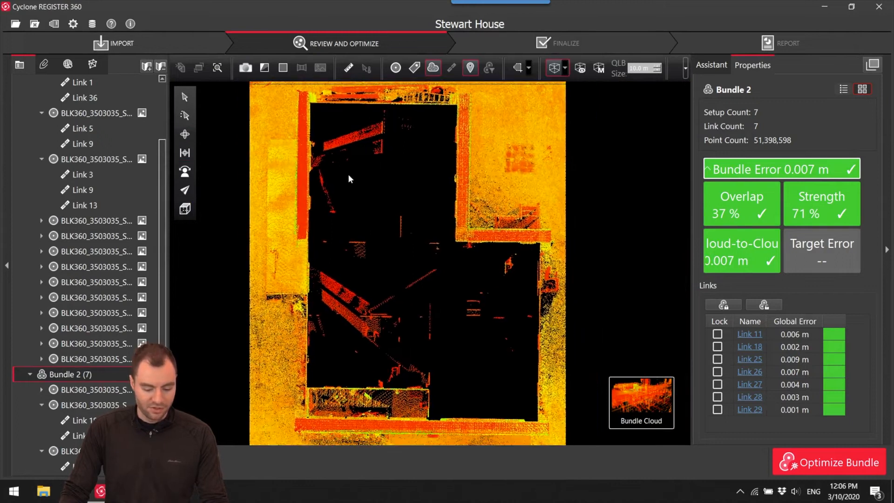
pyautogui.click(529, 70)
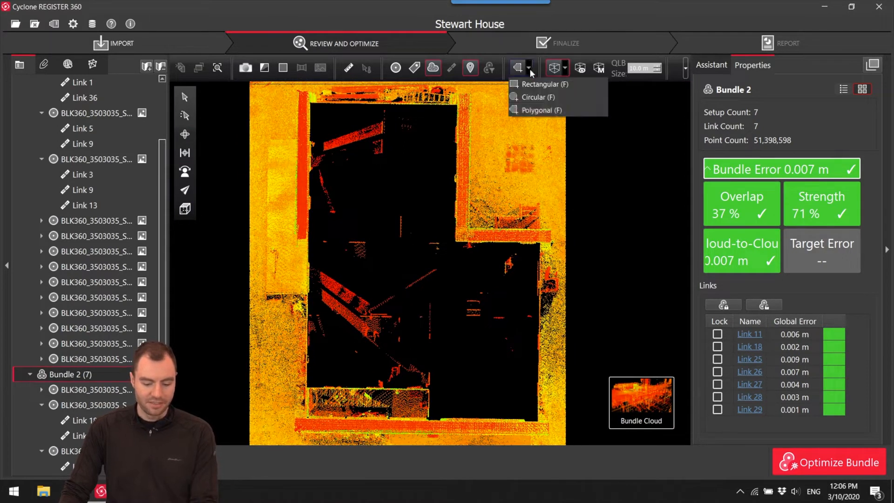
pyautogui.click(541, 113)
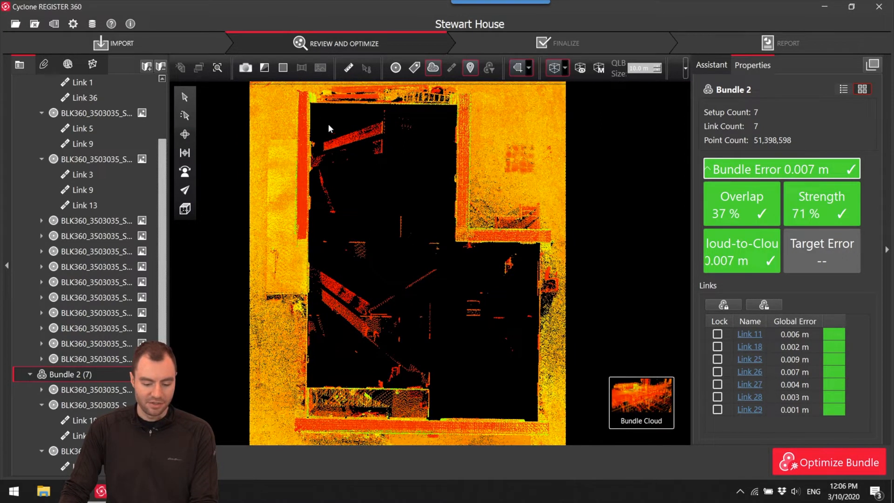
pyautogui.click(313, 104)
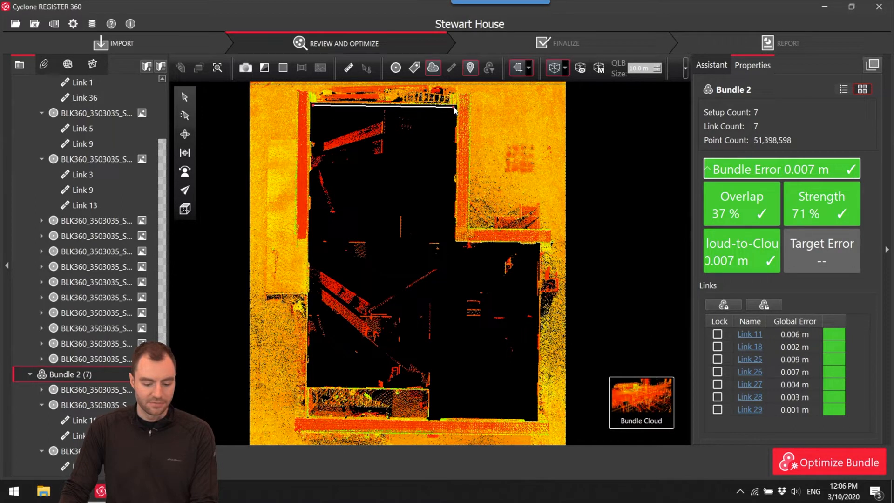
pyautogui.click(452, 244)
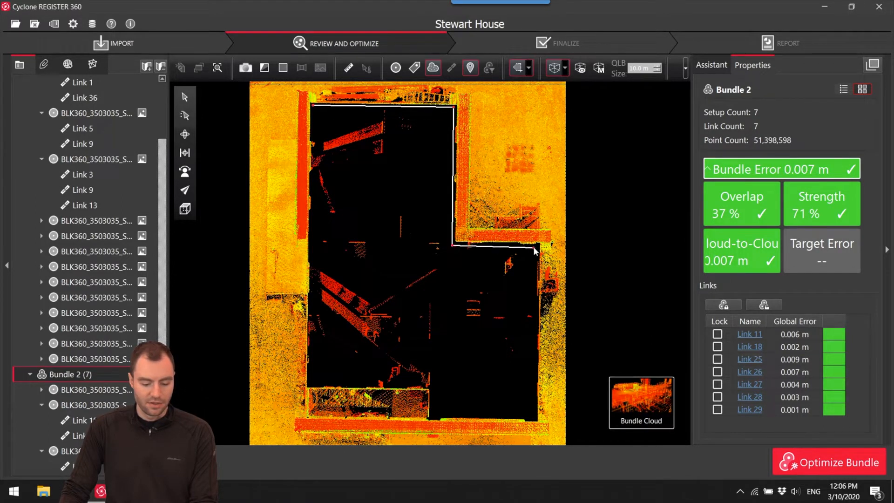
pyautogui.click(531, 412)
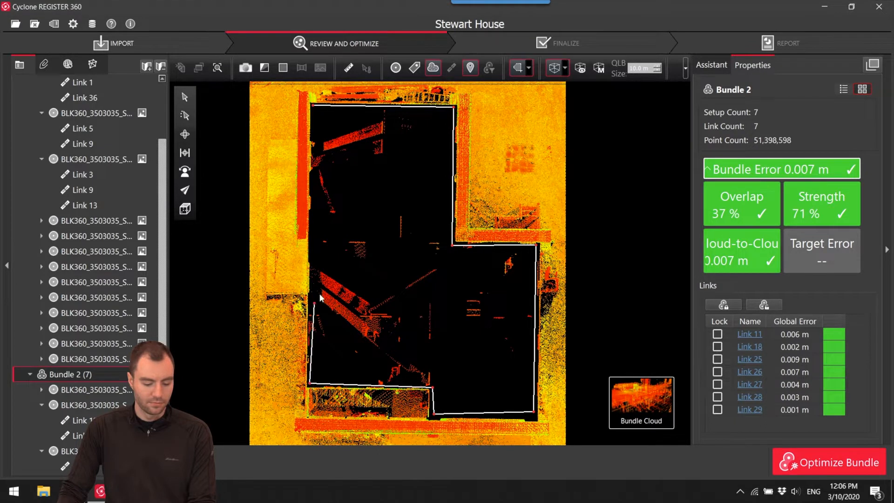
pyautogui.click(312, 106)
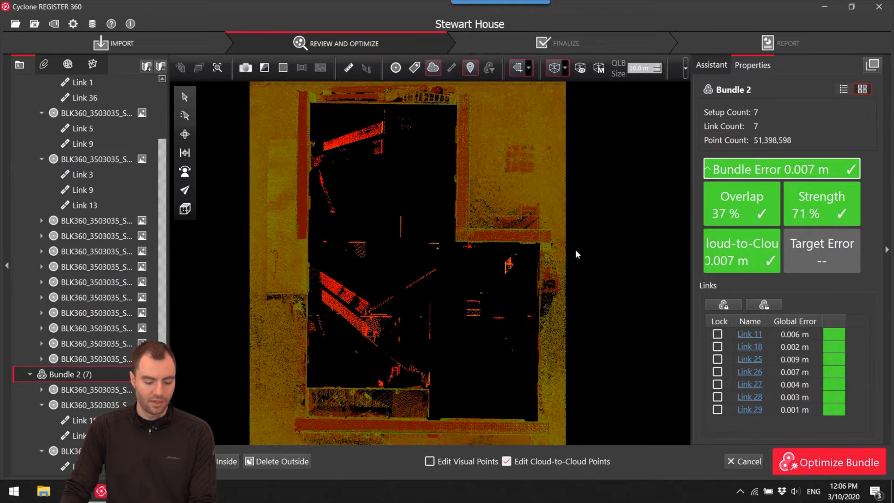
# Restrict the edit to visual points, leaving out cloud-to-cloud points, and delete everything inside the fence.
pyautogui.click(506, 463)
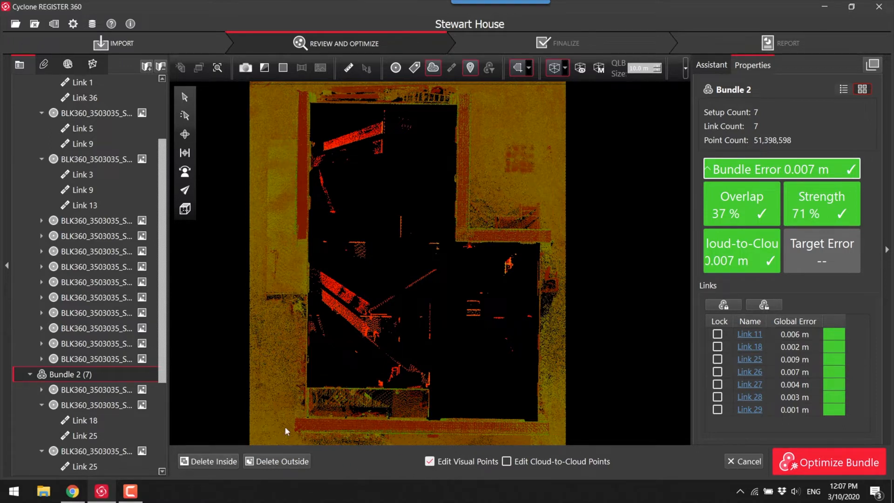
pyautogui.click(213, 461)
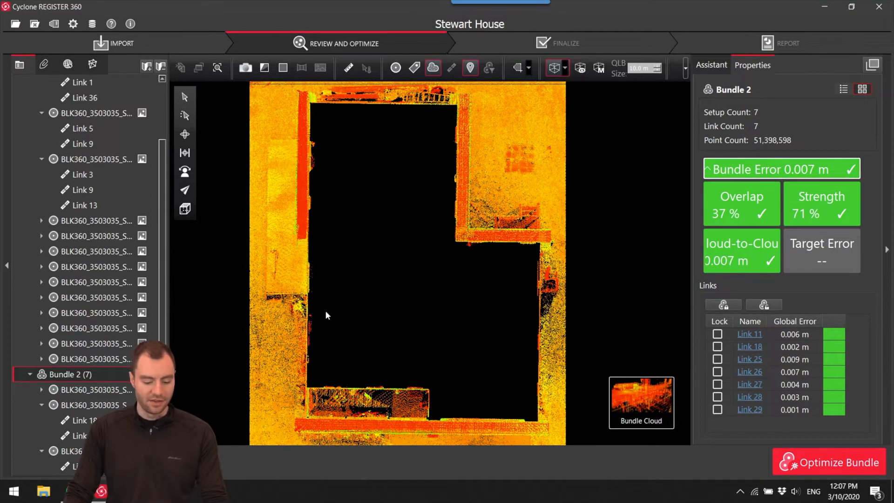
pyautogui.click(186, 140)
pyautogui.moveTo(297, 328); pyautogui.dragTo(466, 265)
pyautogui.moveTo(468, 370); pyautogui.dragTo(453, 360)
# Return to the site map, show the setup markers, and open the interior network's bundle cloud through its central setup.
pyautogui.click(641, 400)
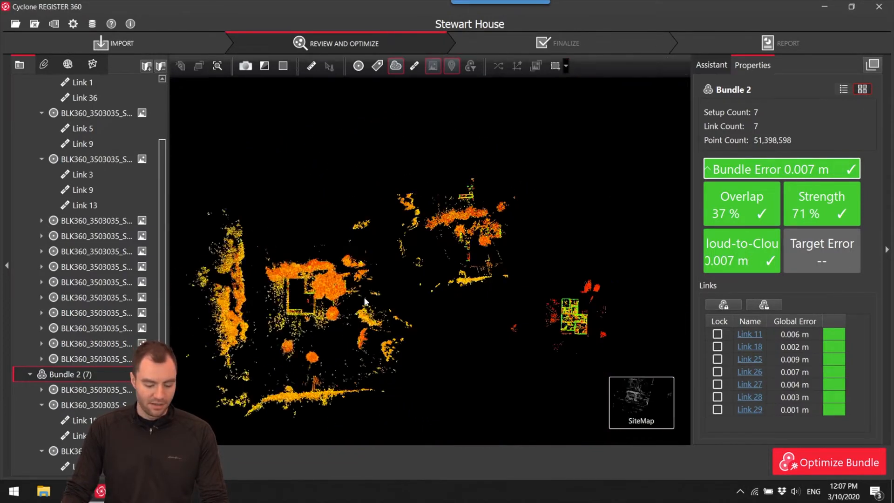
pyautogui.scroll(10, 577, 326)
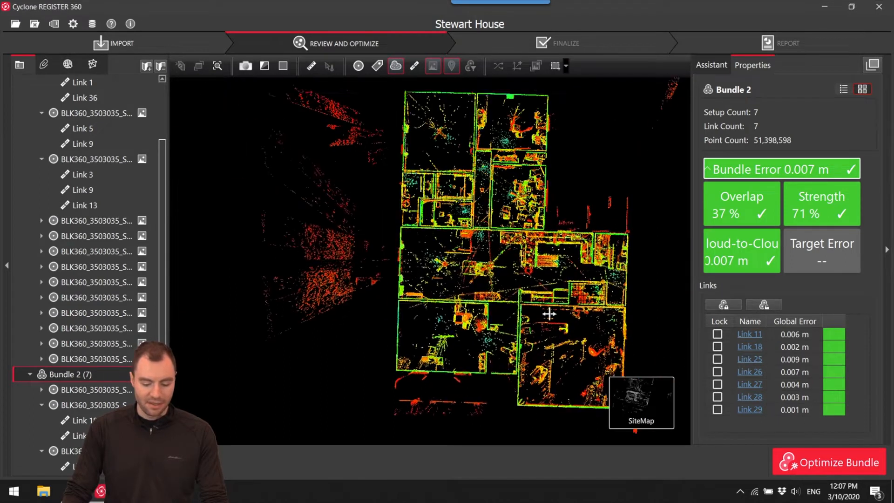
pyautogui.moveTo(600, 406)
pyautogui.moveTo(475, 268); pyautogui.dragTo(456, 282)
pyautogui.click(358, 66)
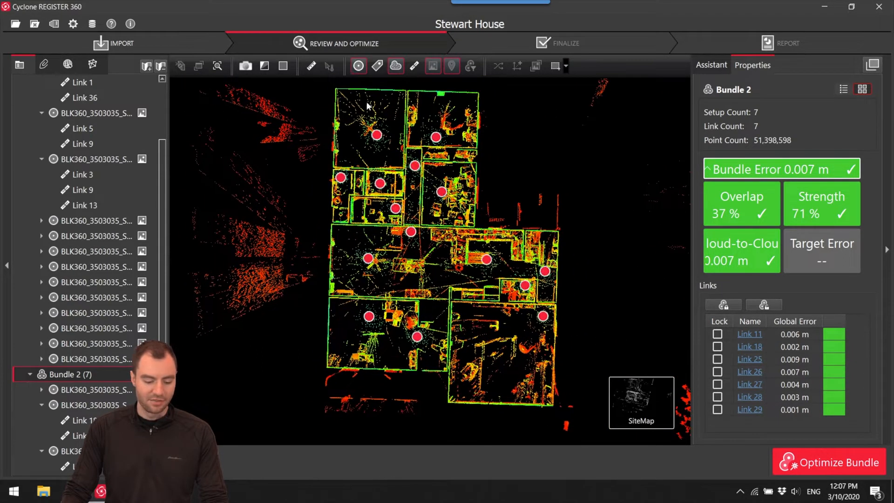
pyautogui.click(410, 231)
pyautogui.keyDown('shift'); pyautogui.moveTo(421, 297); pyautogui.dragTo(451, 361); pyautogui.keyUp('shift')
pyautogui.moveTo(639, 395)
pyautogui.click(531, 405)
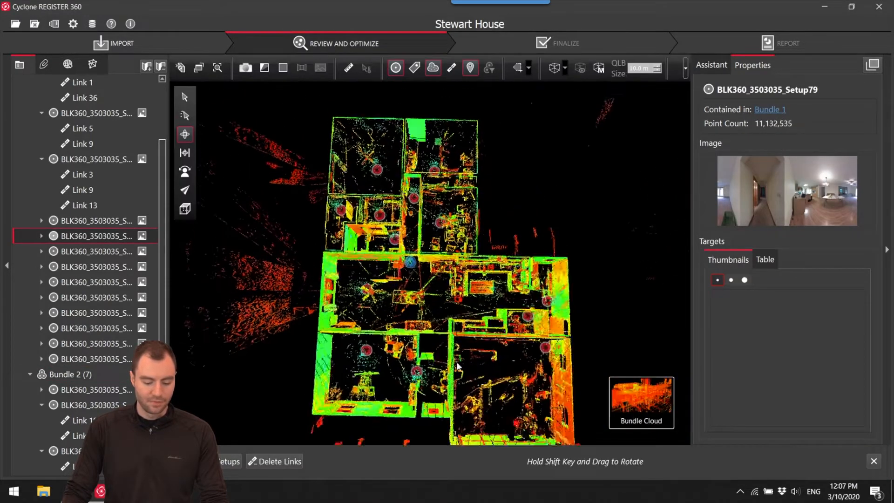
# Check the interior cloud for stray points outside the walls, set it to the top view and hide the setup markers.
pyautogui.moveTo(507, 262)
pyautogui.mouseDown()
pyautogui.moveTo(514, 280)
pyautogui.moveTo(496, 257)
pyautogui.mouseUp()
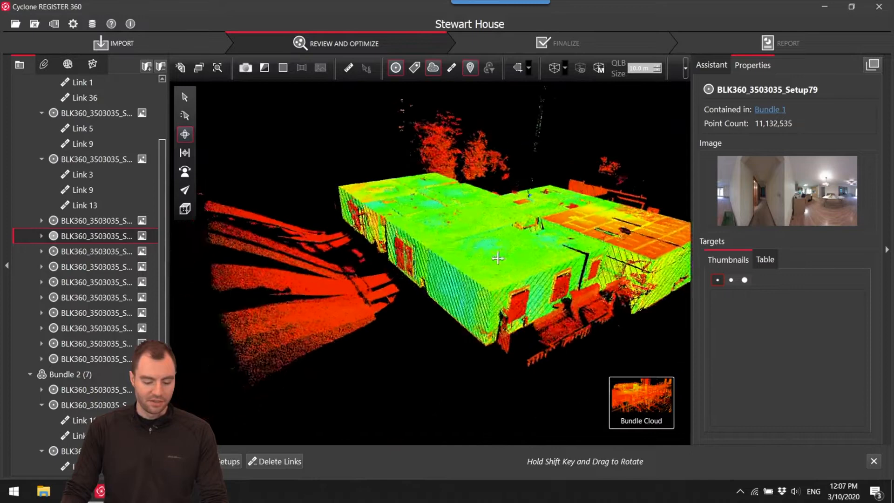
pyautogui.scroll(4, 408, 247)
pyautogui.moveTo(408, 246); pyautogui.dragTo(330, 256)
pyautogui.scroll(-5, 567, 284)
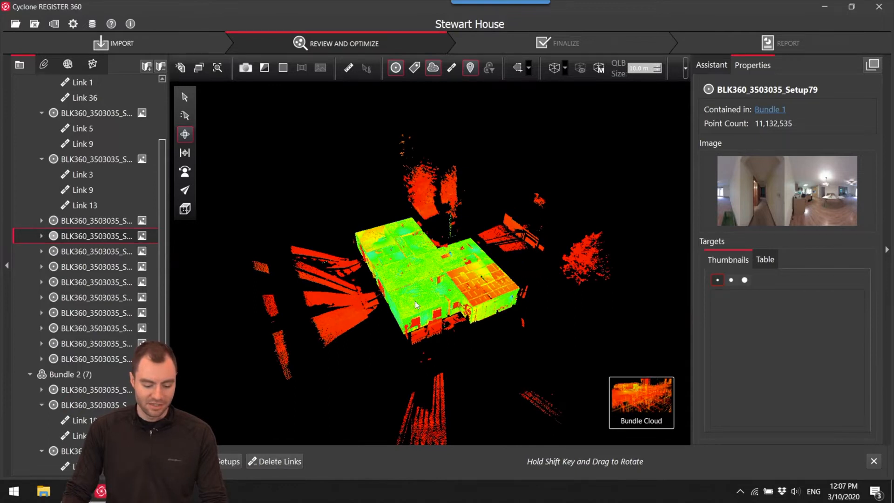
pyautogui.moveTo(432, 280); pyautogui.dragTo(418, 312)
pyautogui.moveTo(461, 290); pyautogui.dragTo(482, 304, button='right')
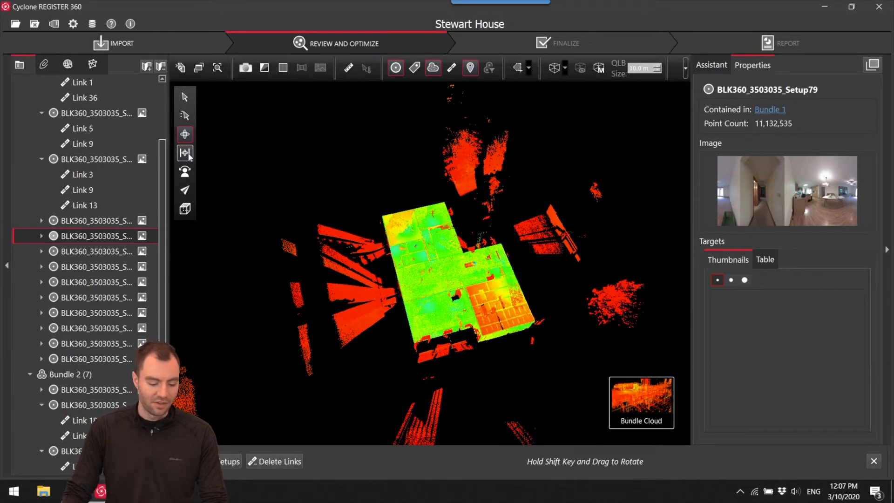
pyautogui.click(185, 153)
pyautogui.click(191, 208)
pyautogui.click(225, 206)
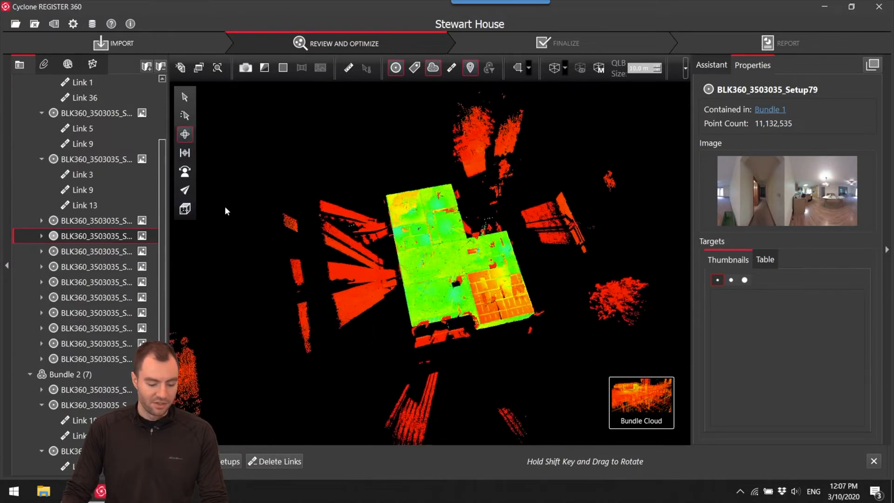
pyautogui.scroll(4, 435, 273)
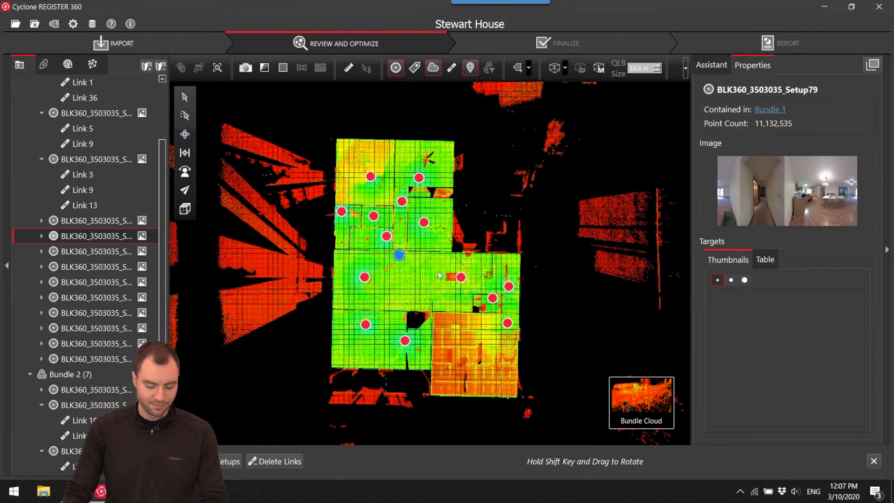
pyautogui.click(397, 68)
# Fence the interior footprint with a polygon just outside its walls and delete the visual points outside it.
pyautogui.moveTo(371, 177); pyautogui.dragTo(389, 186)
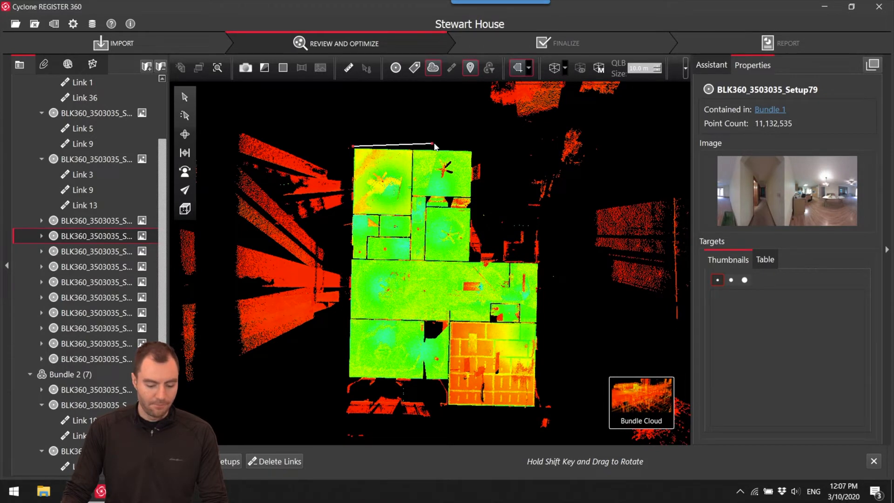
pyautogui.click(473, 148)
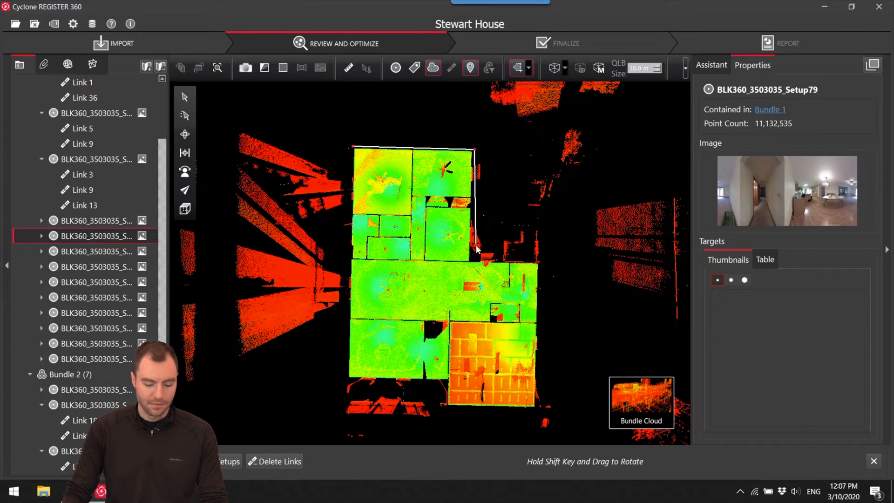
pyautogui.click(540, 261)
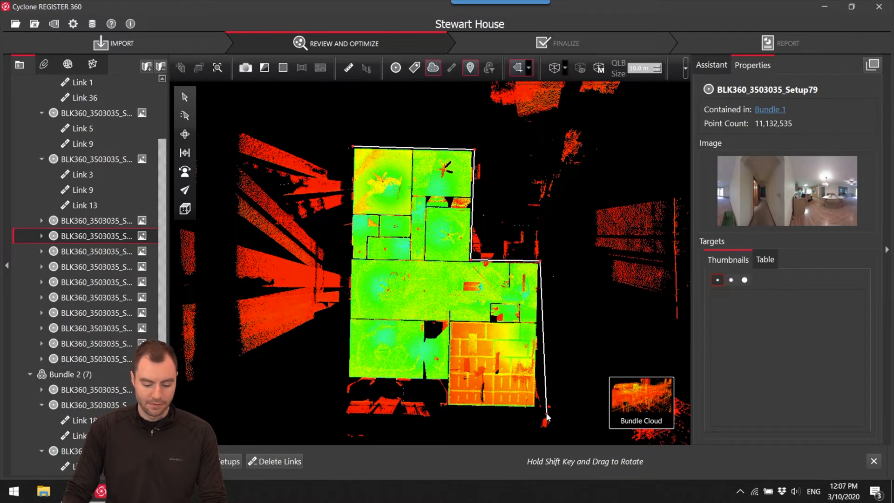
pyautogui.click(447, 409)
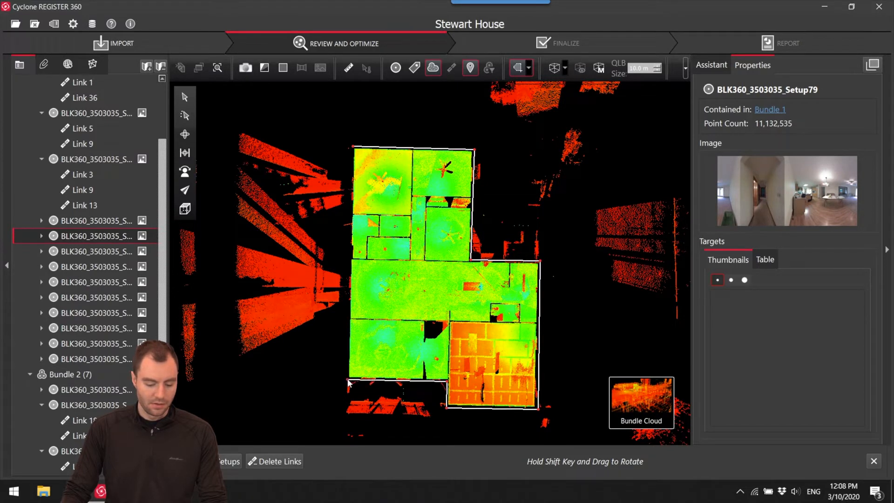
pyautogui.click(353, 148)
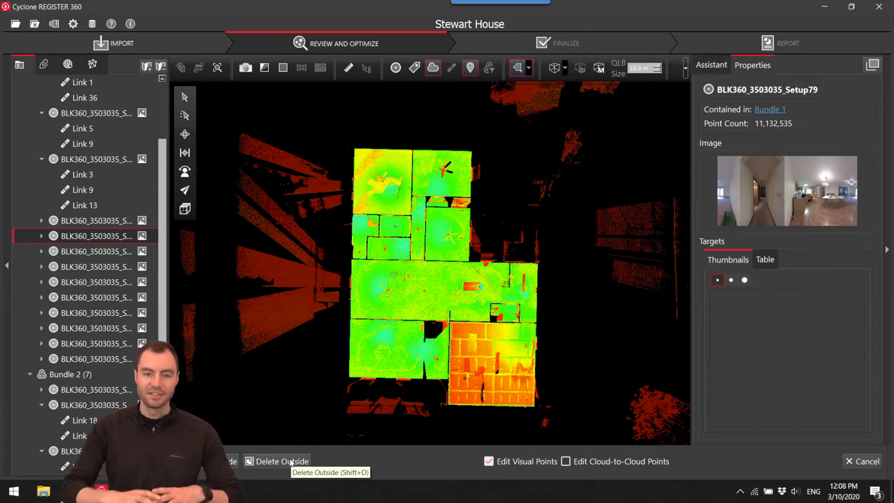
pyautogui.click(265, 461)
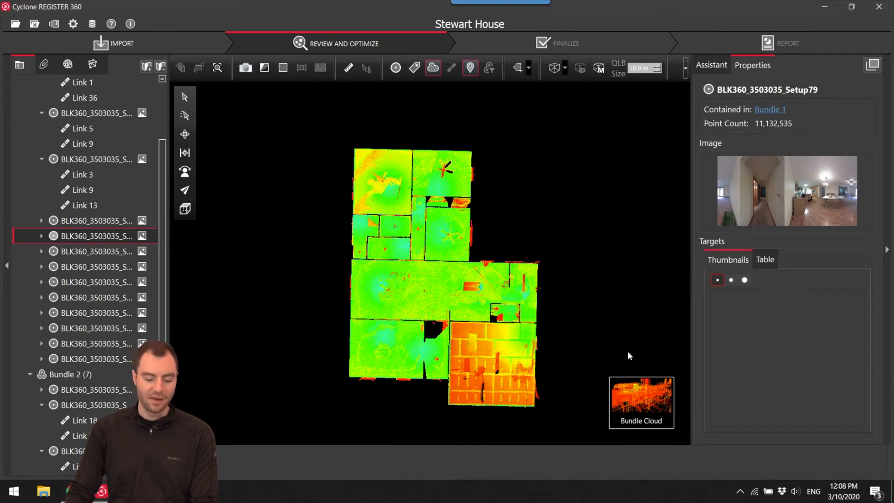
# Examine the trimmed interior cloud from the side for stray points above the ceiling and below the floor.
pyautogui.moveTo(641, 398)
pyautogui.click(185, 134)
pyautogui.moveTo(400, 381); pyautogui.dragTo(429, 356)
pyautogui.moveTo(429, 357); pyautogui.dragTo(454, 318, button='right')
pyautogui.moveTo(453, 319); pyautogui.dragTo(450, 301)
pyautogui.scroll(5, 444, 319)
pyautogui.scroll(2, 440, 316)
pyautogui.scroll(-8, 433, 296)
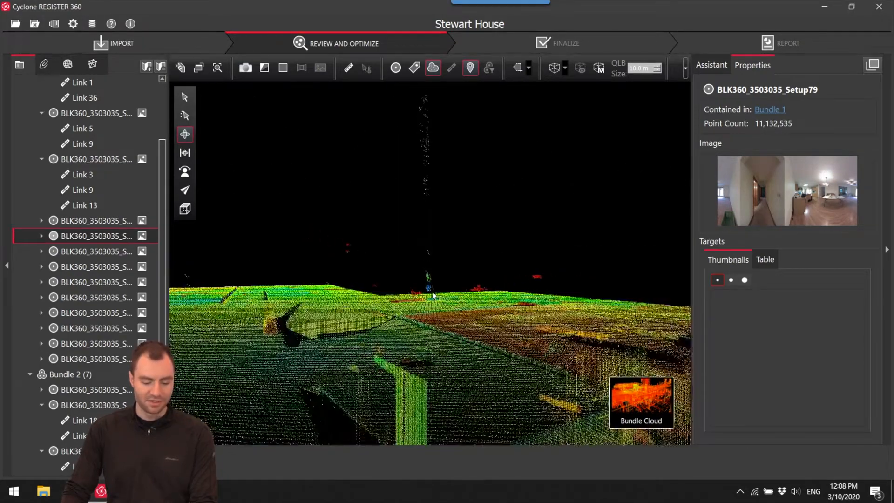
pyautogui.moveTo(433, 296); pyautogui.dragTo(487, 272, button='right')
pyautogui.scroll(-3, 425, 311)
pyautogui.moveTo(418, 300); pyautogui.dragTo(375, 283)
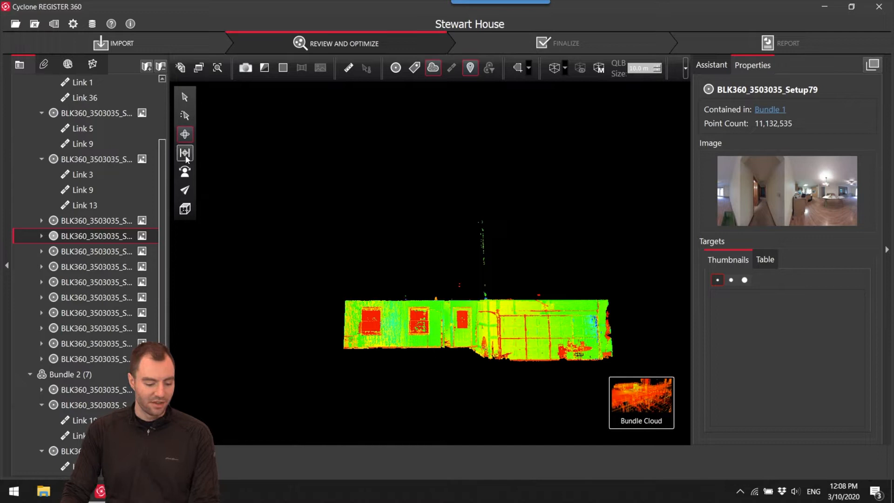
# Set the interior cloud to the right view, fence the house profile with a polygon and delete the visual points outside it.
pyautogui.click(185, 209)
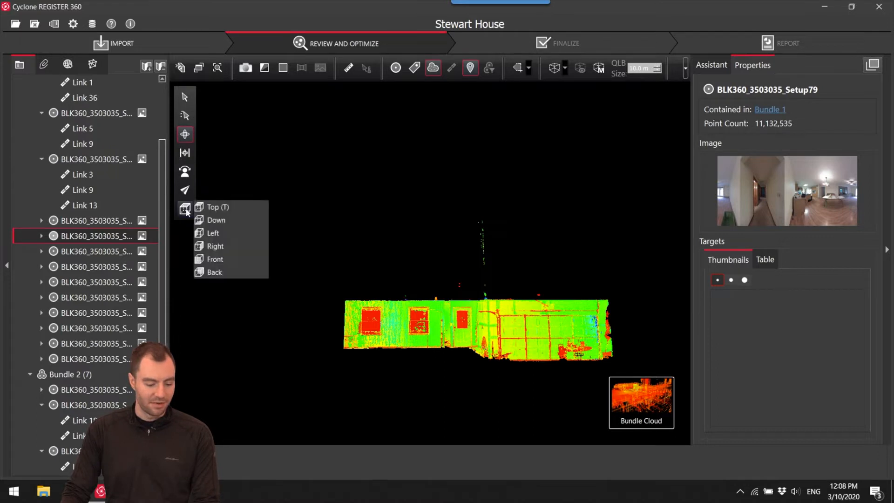
pyautogui.click(217, 246)
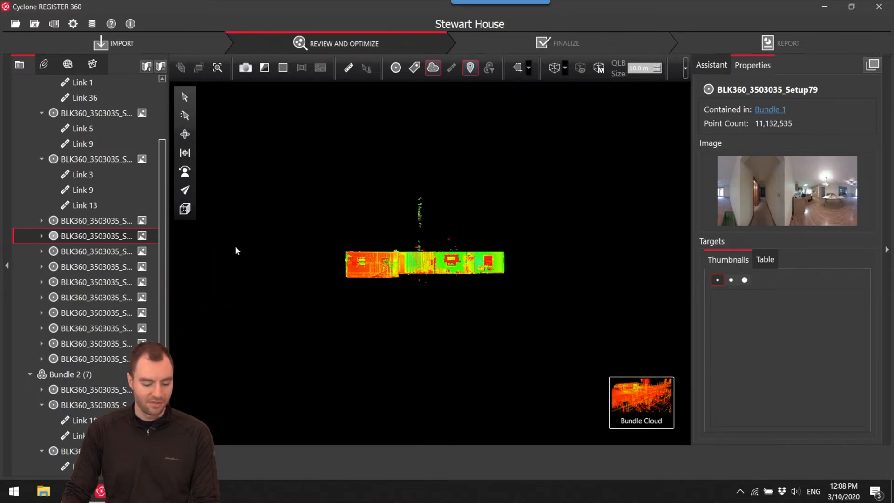
pyautogui.scroll(5, 380, 261)
pyautogui.scroll(2, 500, 270)
pyautogui.moveTo(500, 270); pyautogui.dragTo(476, 275, button='middle')
pyautogui.scroll(-2, 447, 277)
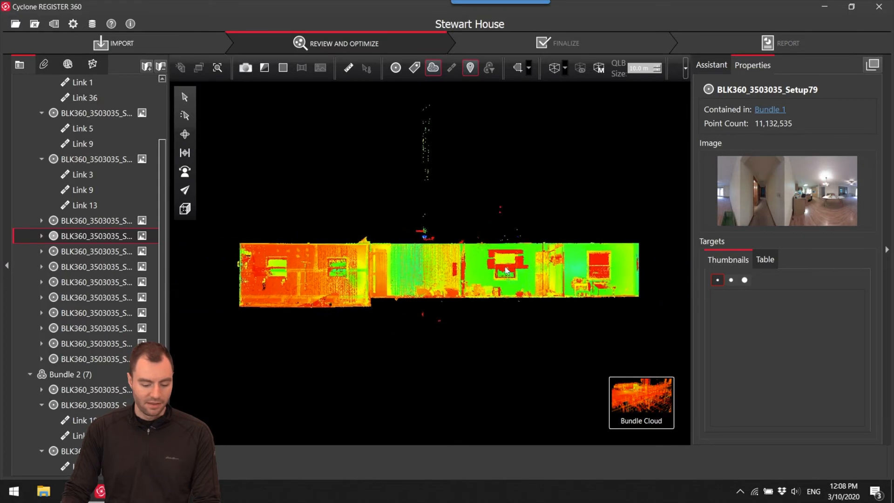
pyautogui.click(523, 69)
pyautogui.click(237, 241)
pyautogui.click(641, 240)
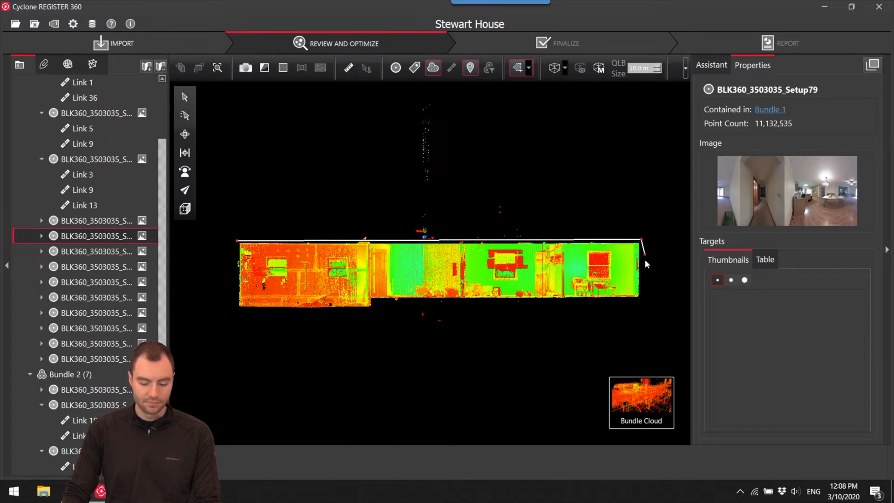
pyautogui.click(642, 301)
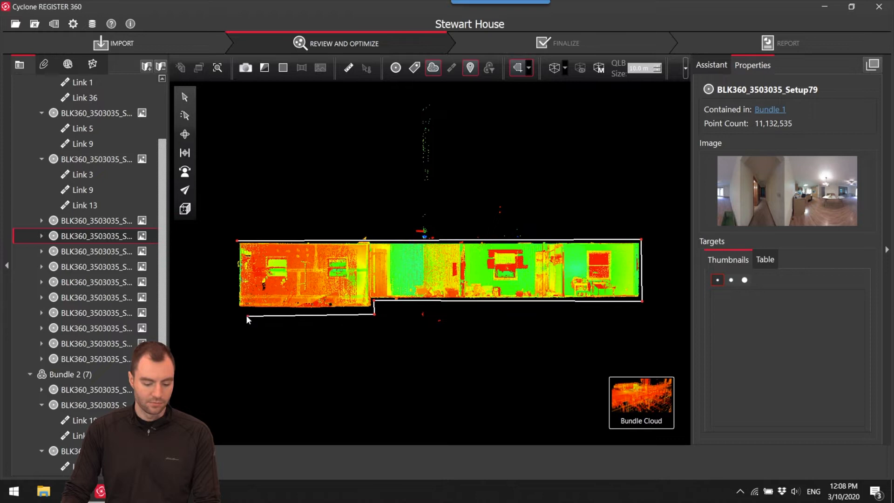
pyautogui.click(237, 247)
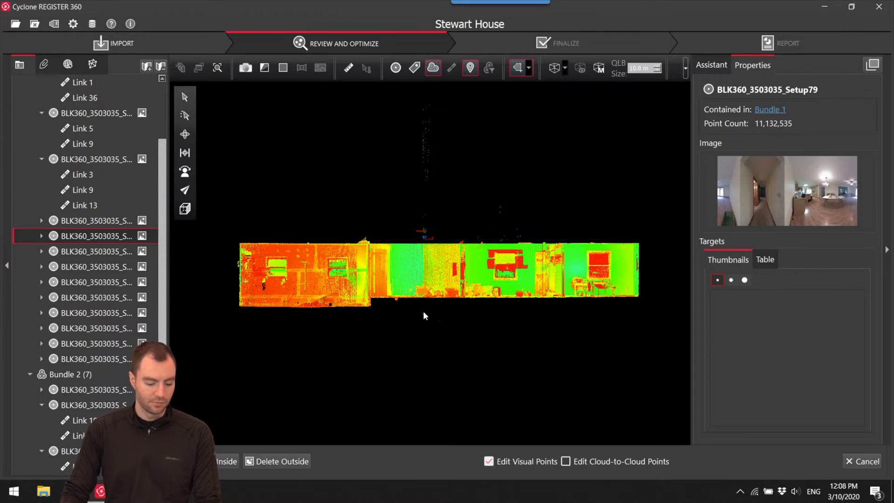
pyautogui.click(303, 461)
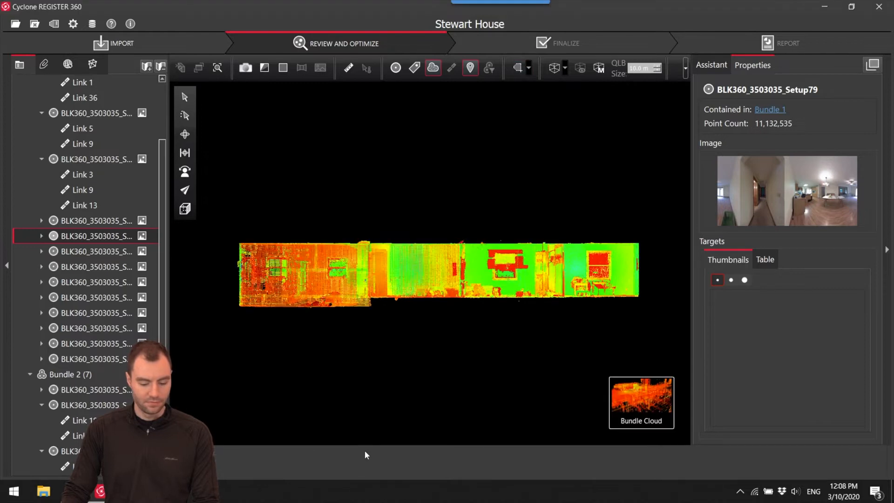
# Return to the site map, show the setup markers and links, and move the interior network closer to the exterior network.
pyautogui.moveTo(390, 238); pyautogui.dragTo(459, 270)
pyautogui.scroll(6, 393, 233)
pyautogui.moveTo(672, 405)
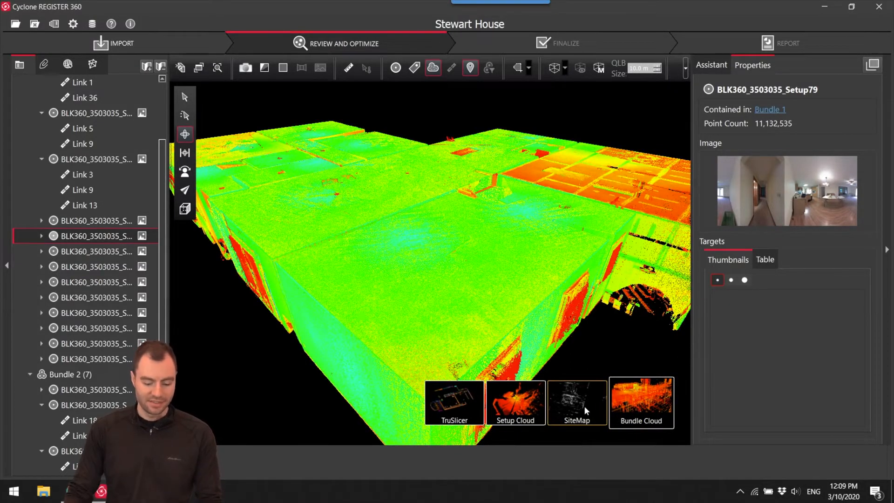
pyautogui.click(584, 406)
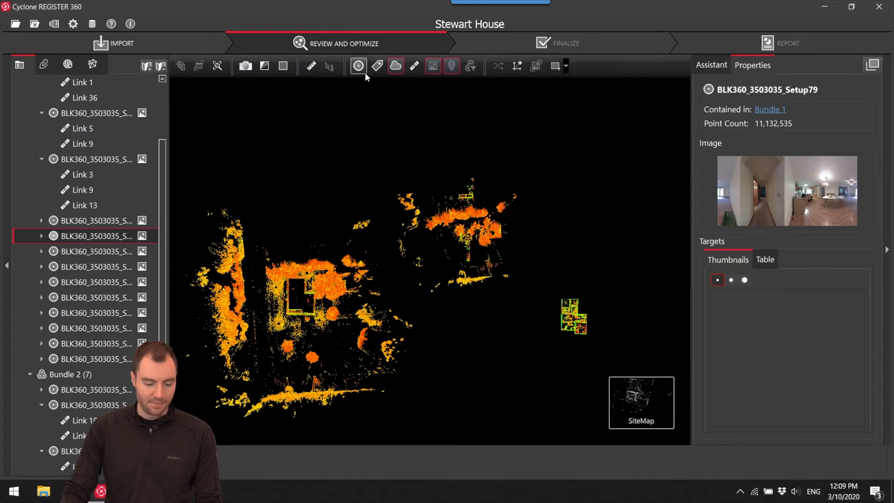
pyautogui.moveTo(567, 310); pyautogui.dragTo(426, 325)
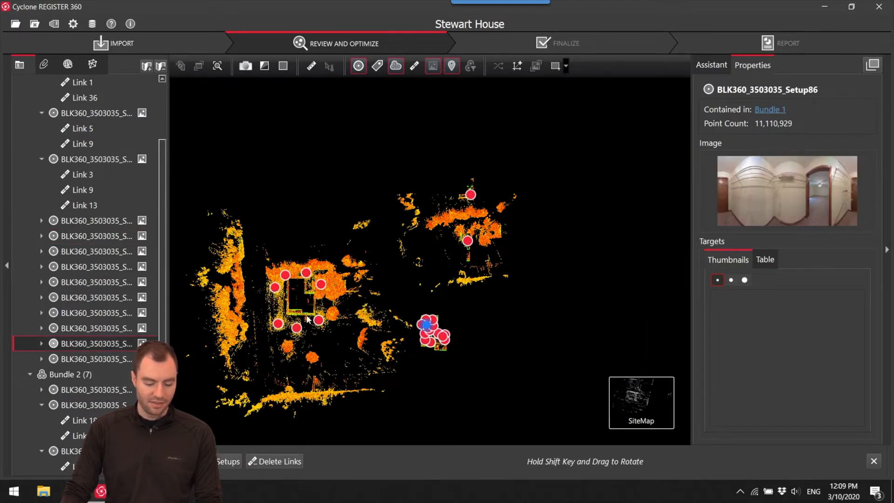
pyautogui.scroll(5, 306, 316)
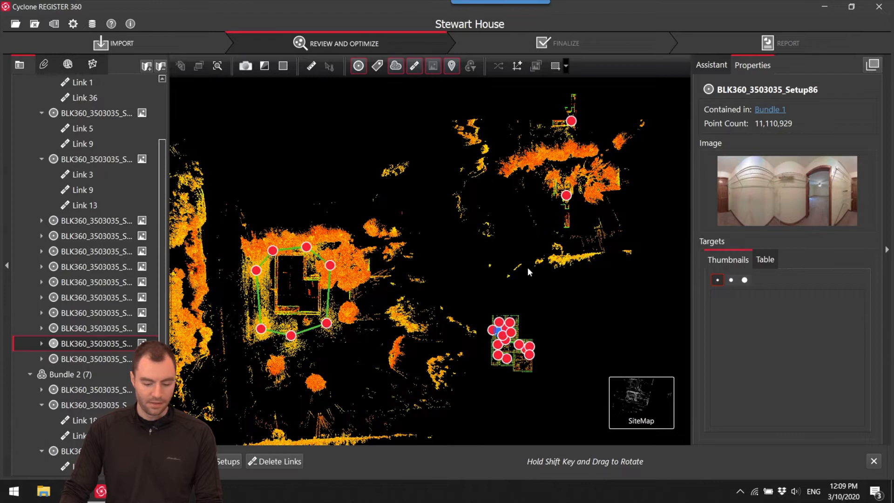
pyautogui.moveTo(421, 256); pyautogui.dragTo(461, 245)
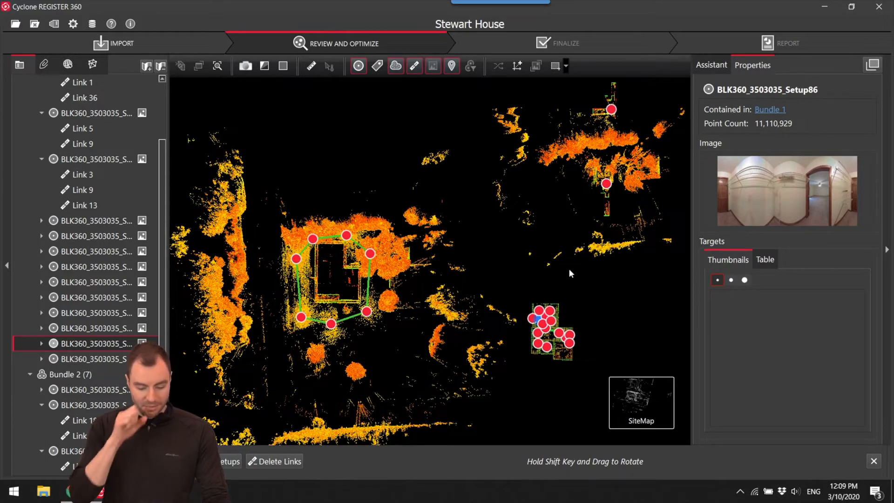
pyautogui.moveTo(551, 321); pyautogui.dragTo(544, 268)
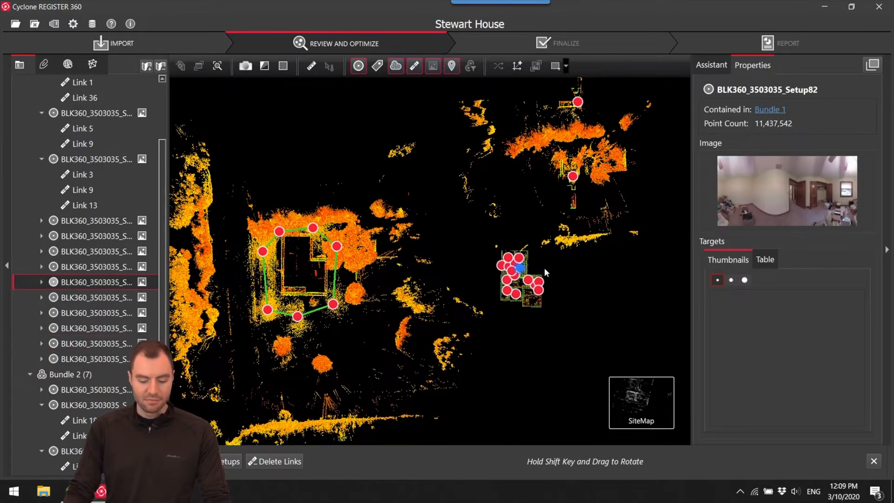
# Move the unlinked Setup78 to just beside the interior network.
pyautogui.moveTo(574, 169); pyautogui.dragTo(599, 306)
pyautogui.scroll(3, 599, 306)
pyautogui.scroll(2, 599, 306)
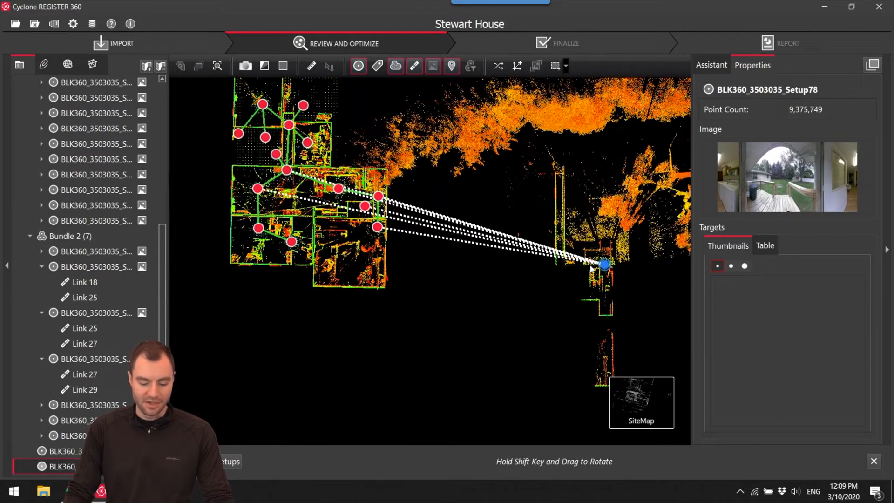
pyautogui.scroll(3, 591, 268)
# Colour the clouds with their photo colours and open Setup78 to look through its doorway into the laundry room.
pyautogui.click(265, 66)
pyautogui.click(328, 113)
pyautogui.doubleClick(616, 261)
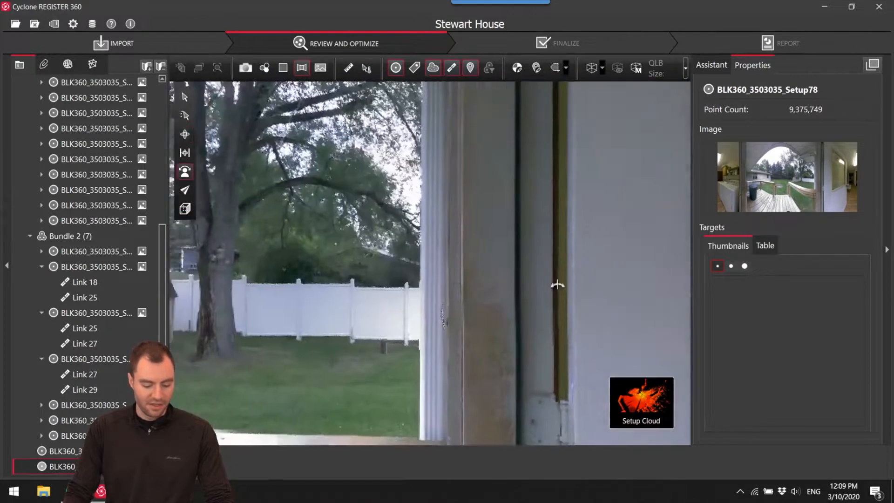
pyautogui.moveTo(557, 284); pyautogui.dragTo(608, 299)
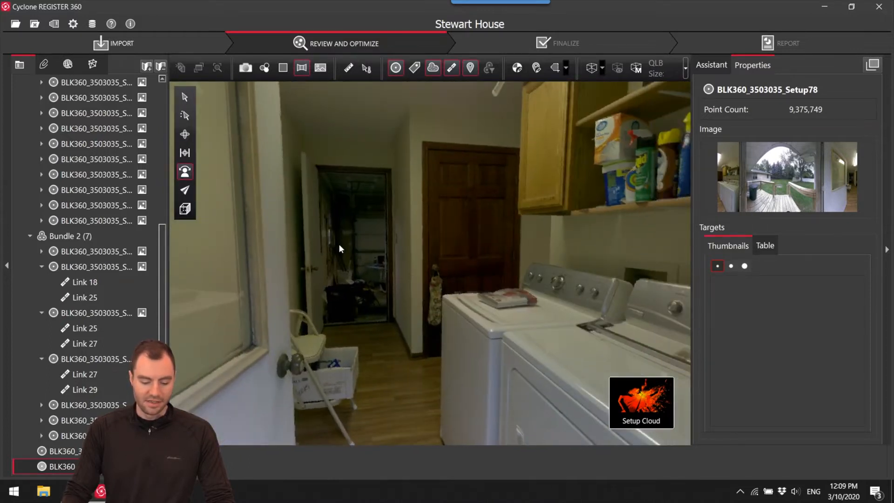
# Return to the site map, place Setup78 at the laundry-room doorway of the interior network and select it together with Setup76.
pyautogui.moveTo(641, 403)
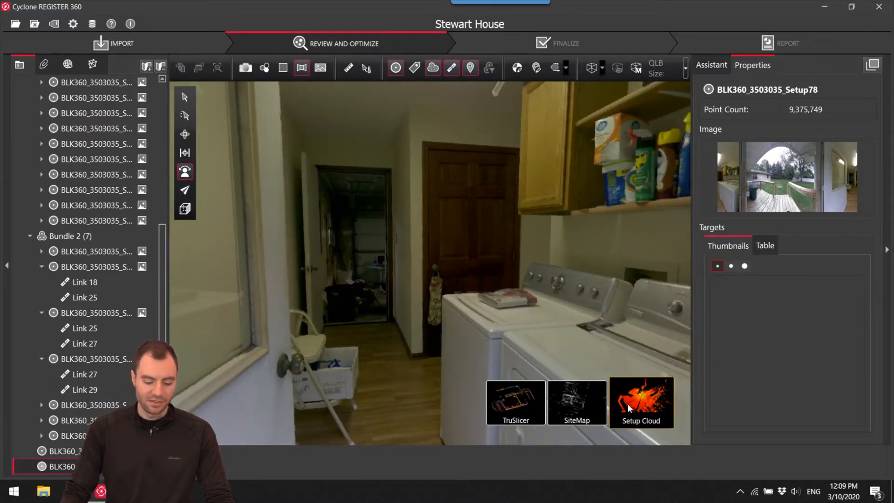
pyautogui.click(574, 401)
pyautogui.scroll(3, 574, 339)
pyautogui.moveTo(576, 340); pyautogui.dragTo(545, 319)
pyautogui.scroll(4, 528, 324)
pyautogui.scroll(3, 525, 328)
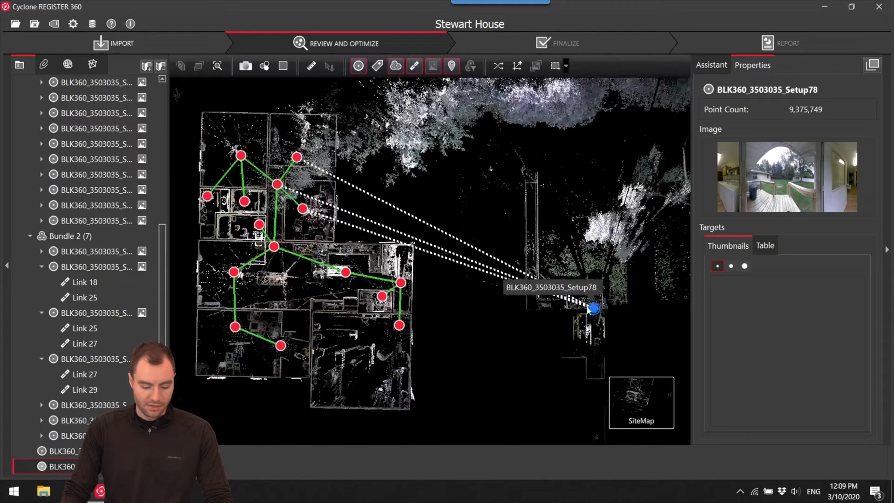
pyautogui.moveTo(593, 303); pyautogui.dragTo(404, 239)
pyautogui.scroll(5, 404, 280)
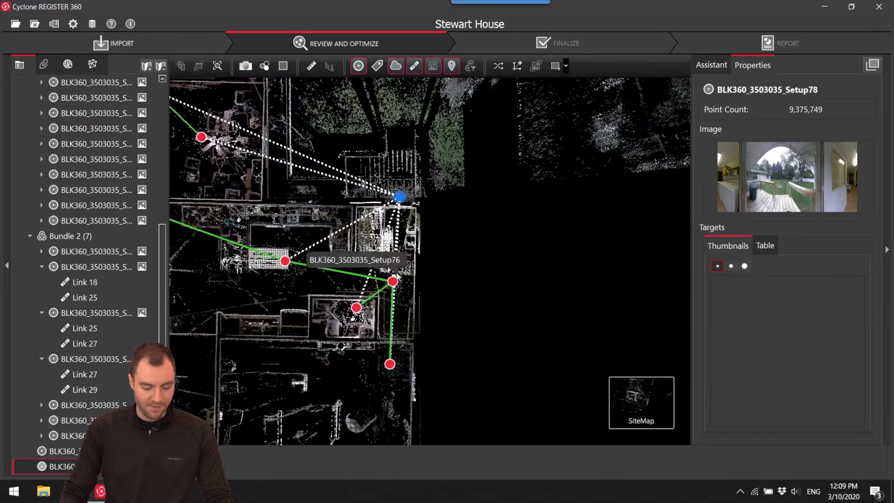
pyautogui.keyDown('ctrl'); pyautogui.click(391, 290); pyautogui.keyUp('ctrl')
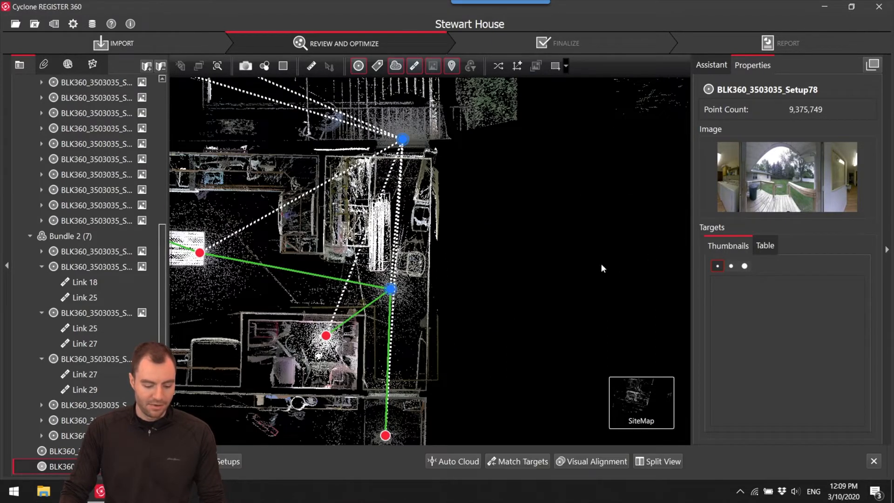
# Visually align Setup78 with Setup76 by moving and rotating until their walls match in the top view, and check the side view.
pyautogui.click(609, 462)
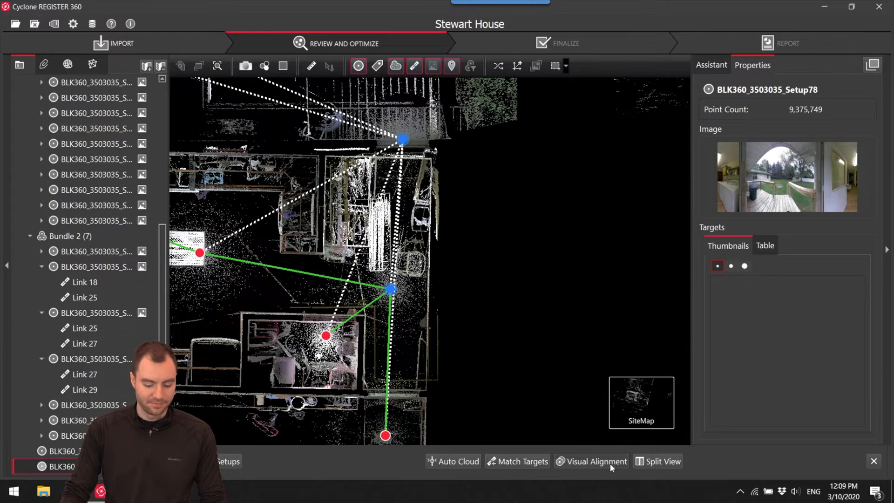
pyautogui.scroll(5, 405, 314)
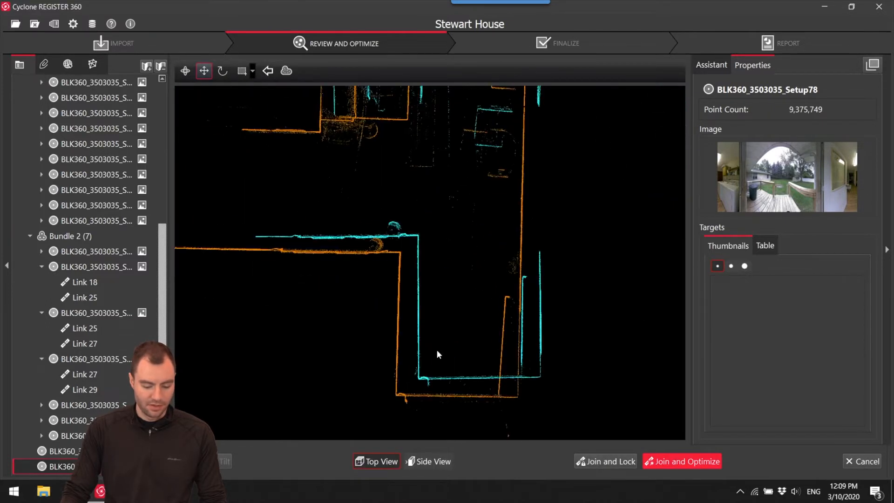
pyautogui.scroll(3, 410, 369)
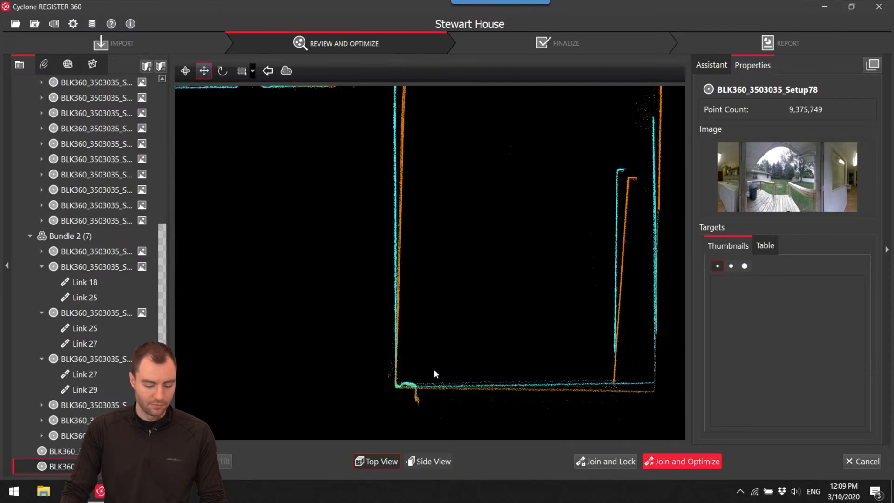
pyautogui.scroll(-4, 434, 368)
pyautogui.moveTo(437, 371); pyautogui.dragTo(438, 373, button='middle')
pyautogui.press('space')
pyautogui.moveTo(417, 416); pyautogui.dragTo(483, 180)
pyautogui.click(446, 461)
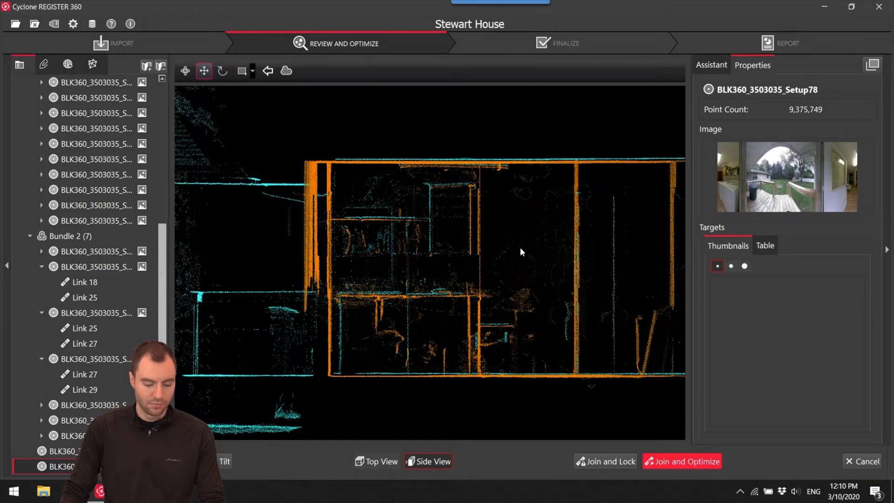
# Join and optimize the aligned pair, accept the registration results and decline the automatic creation of additional links.
pyautogui.click(666, 461)
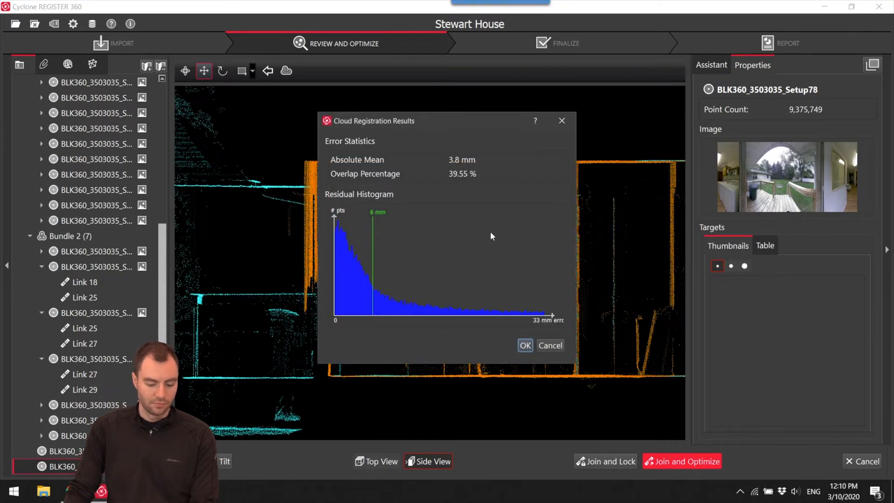
pyautogui.click(524, 345)
pyautogui.click(500, 257)
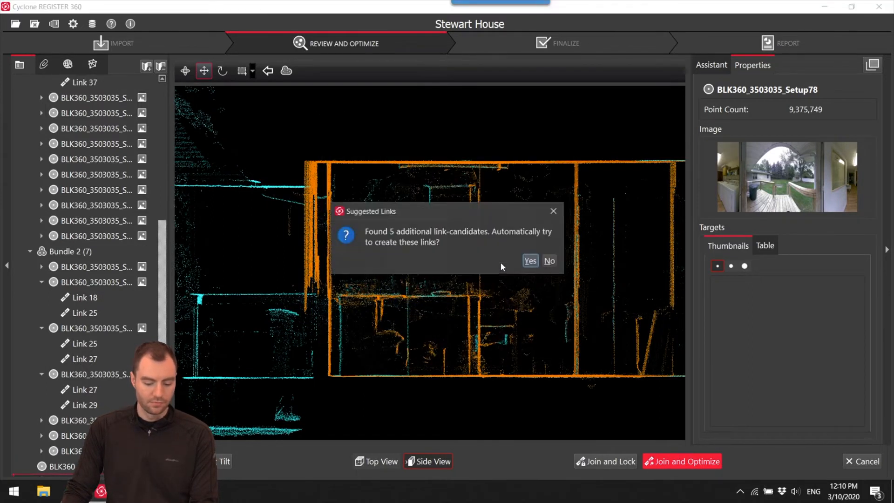
pyautogui.click(550, 261)
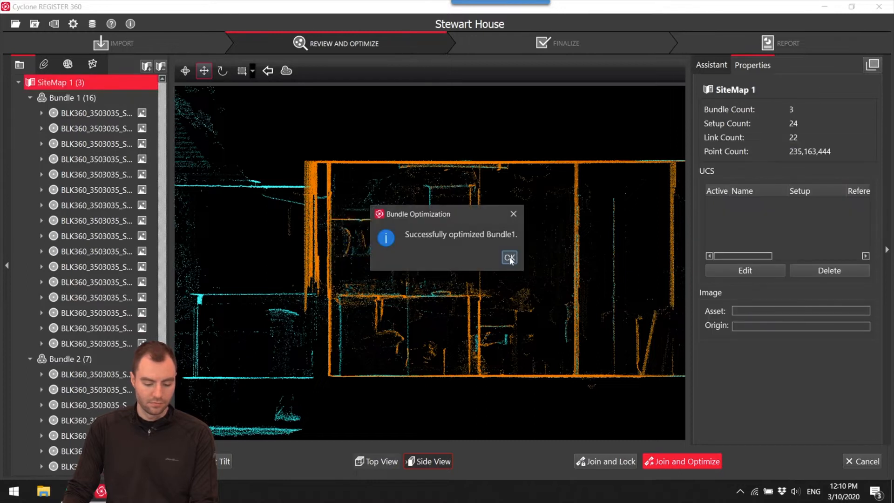
pyautogui.click(507, 255)
# Move the remaining unlinked Setup71 to just below the interior network on the site map.
pyautogui.moveTo(456, 283); pyautogui.dragTo(532, 257)
pyautogui.scroll(-9, 553, 240)
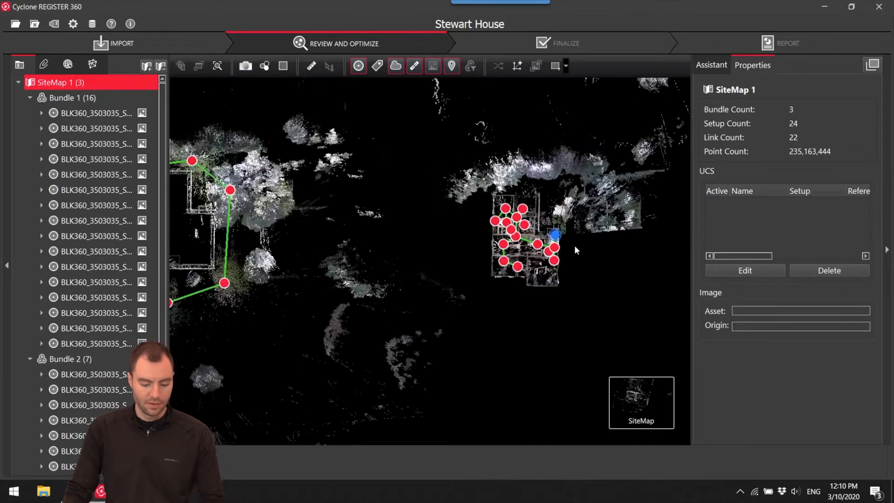
pyautogui.moveTo(591, 94); pyautogui.dragTo(561, 111)
pyautogui.click(557, 119)
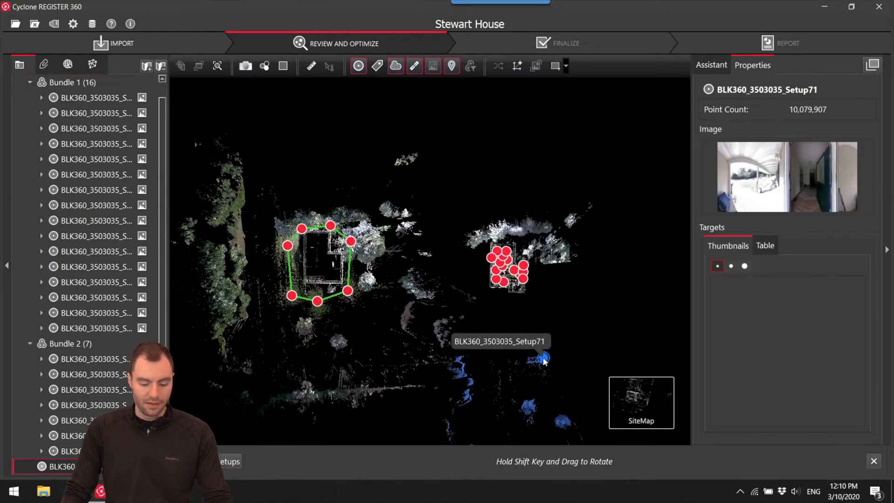
pyautogui.scroll(6, 564, 313)
pyautogui.moveTo(564, 313); pyautogui.dragTo(497, 278)
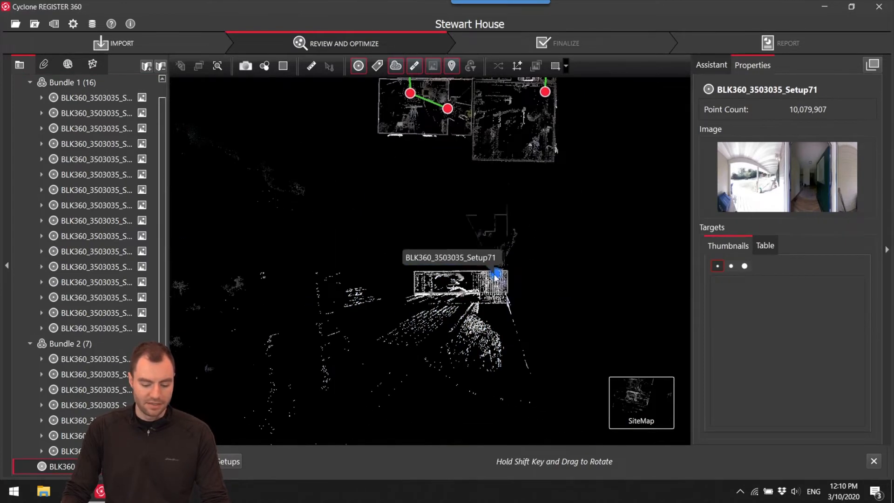
# Open Setup71's cloud, look around to identify which entrance it covers, and return to the site map.
pyautogui.rightClick(504, 275)
pyautogui.click(515, 277)
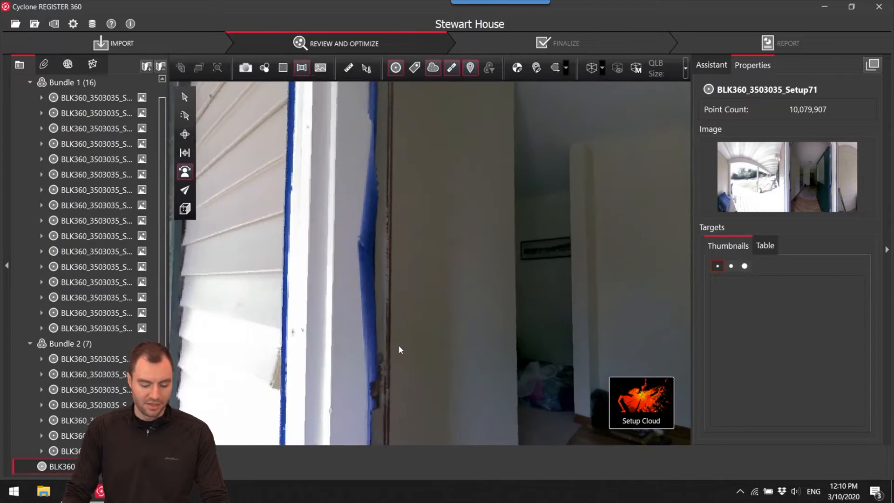
pyautogui.moveTo(399, 346); pyautogui.dragTo(130, 382)
pyautogui.moveTo(465, 347); pyautogui.dragTo(536, 363)
pyautogui.moveTo(675, 420)
pyautogui.click(577, 405)
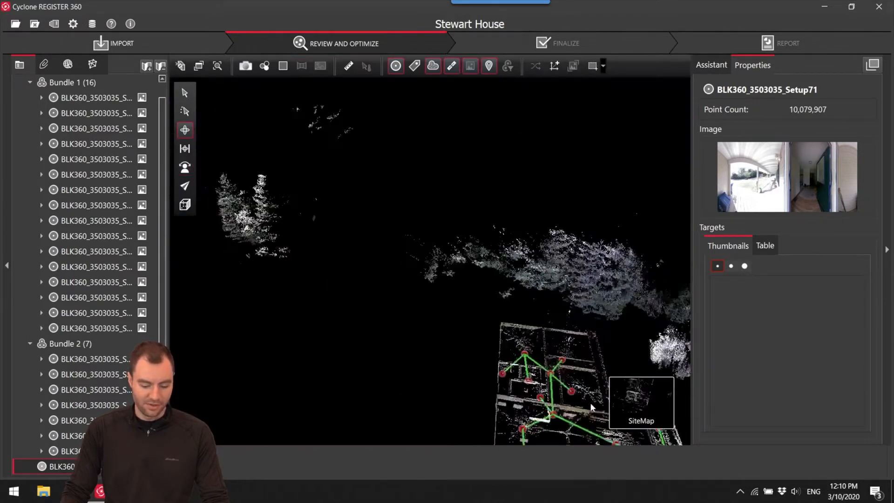
# Place Setup71's porch against the outer wall of the interior network and select the nearest interior setup with it.
pyautogui.scroll(3, 579, 340)
pyautogui.moveTo(508, 329); pyautogui.dragTo(466, 234)
pyautogui.moveTo(478, 229); pyautogui.dragTo(459, 236)
pyautogui.scroll(3, 461, 350)
pyautogui.keyDown('ctrl'); pyautogui.click(435, 162); pyautogui.keyUp('ctrl')
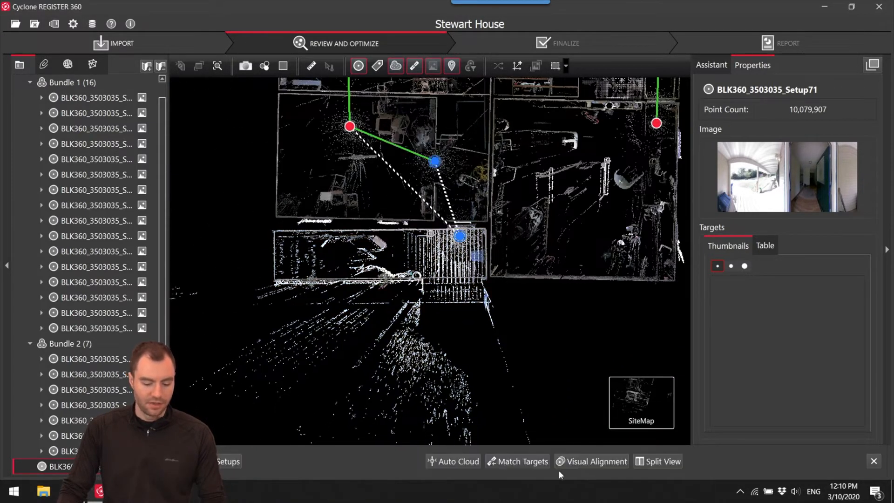
# Open Setup71 and the nearest interior setup in Visual Alignment and shift and rotate them until their walls coincide in plan.
pyautogui.click(589, 461)
pyautogui.scroll(6, 456, 274)
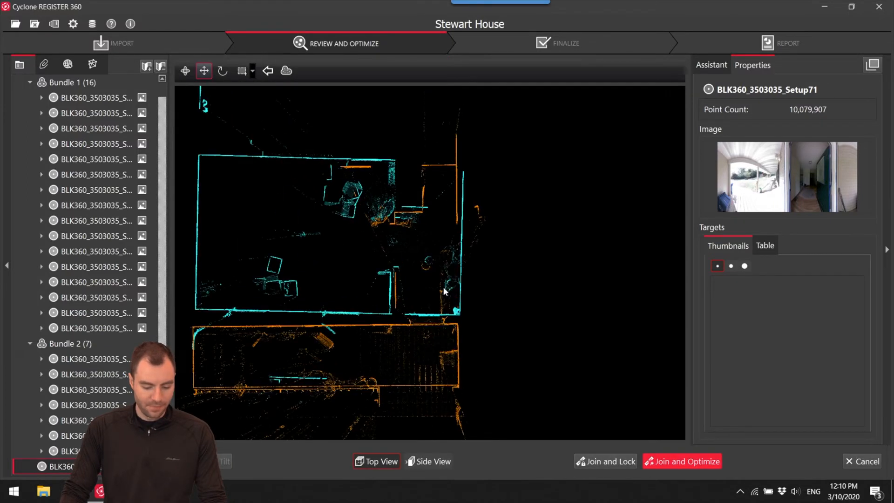
pyautogui.scroll(5, 427, 238)
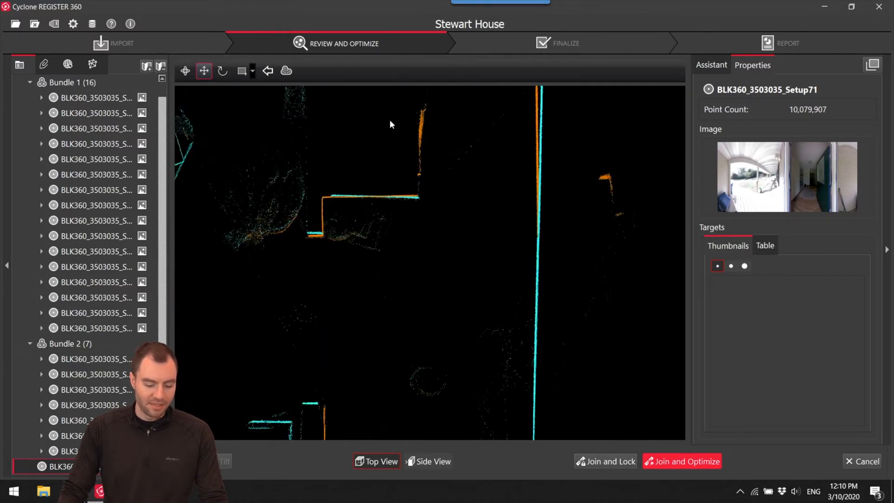
pyautogui.moveTo(437, 148); pyautogui.dragTo(438, 145)
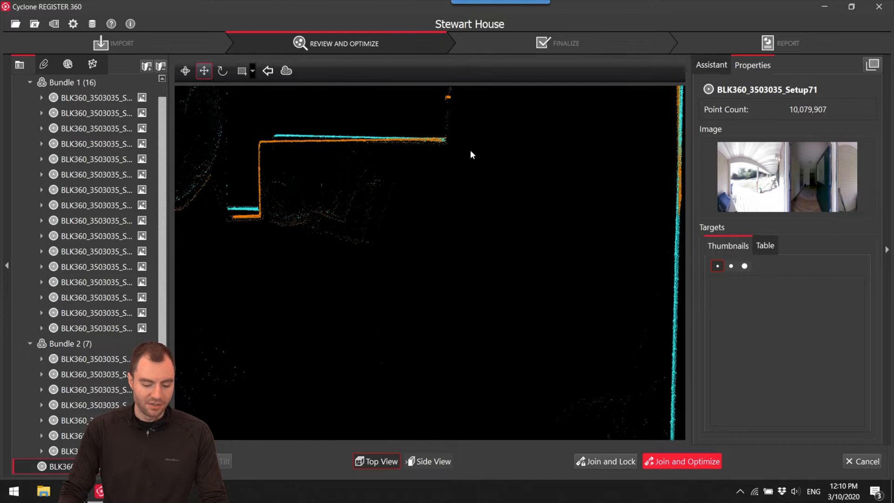
pyautogui.scroll(-3, 442, 144)
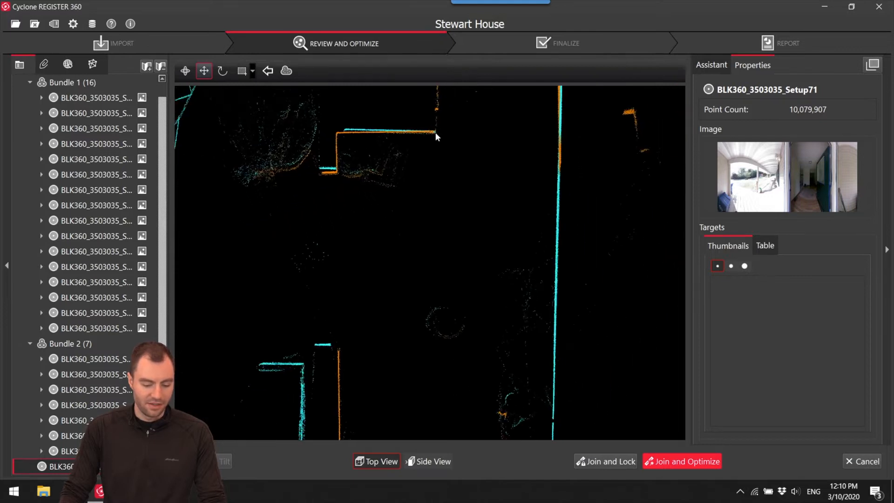
pyautogui.moveTo(434, 135); pyautogui.dragTo(607, 219)
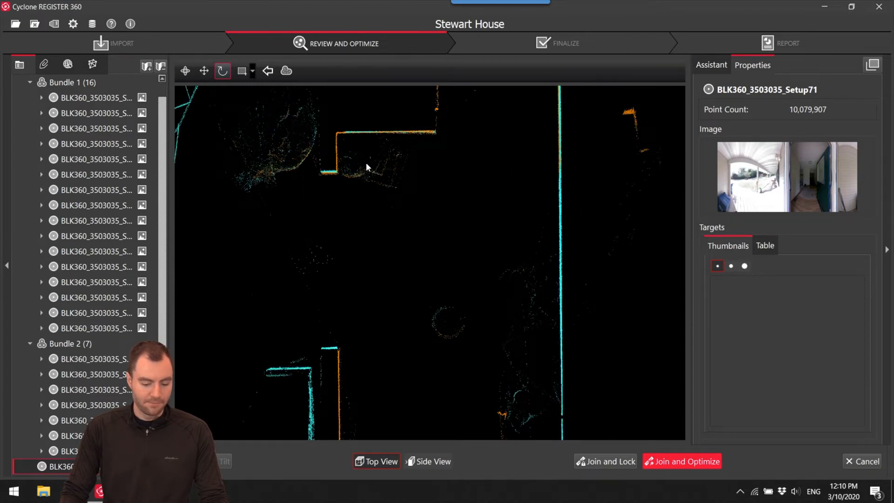
# Match the floor and ceiling heights of Setup71 and the interior setup in the side view.
pyautogui.click(419, 461)
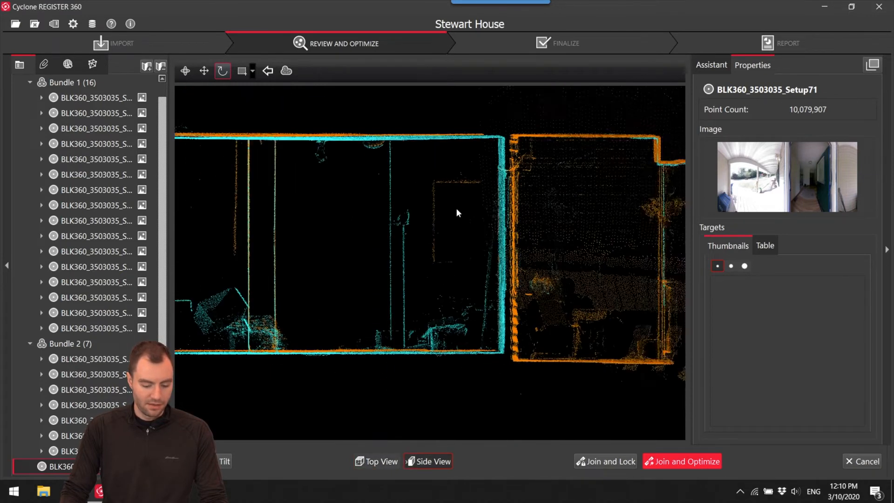
pyautogui.press('space')
pyautogui.moveTo(486, 206); pyautogui.dragTo(487, 203)
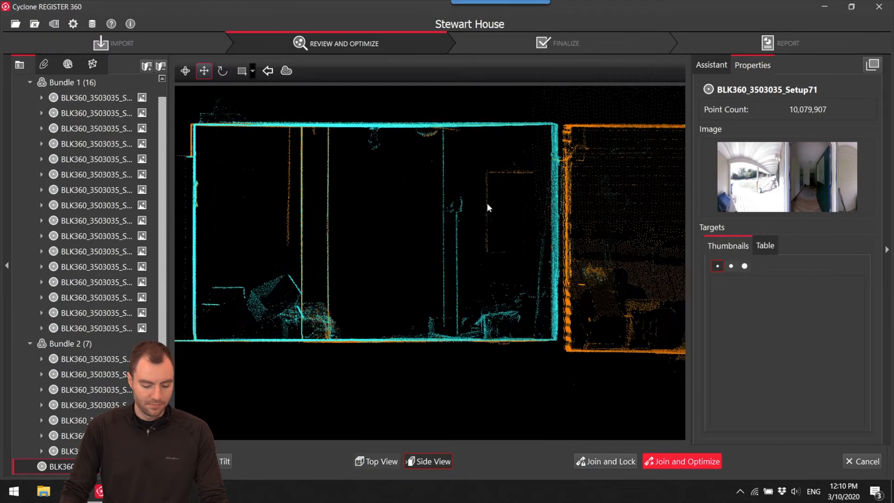
# Join and optimize Setup71 with the interior setup, accept the registration results and decline the automatic creation of suggested links.
pyautogui.click(675, 462)
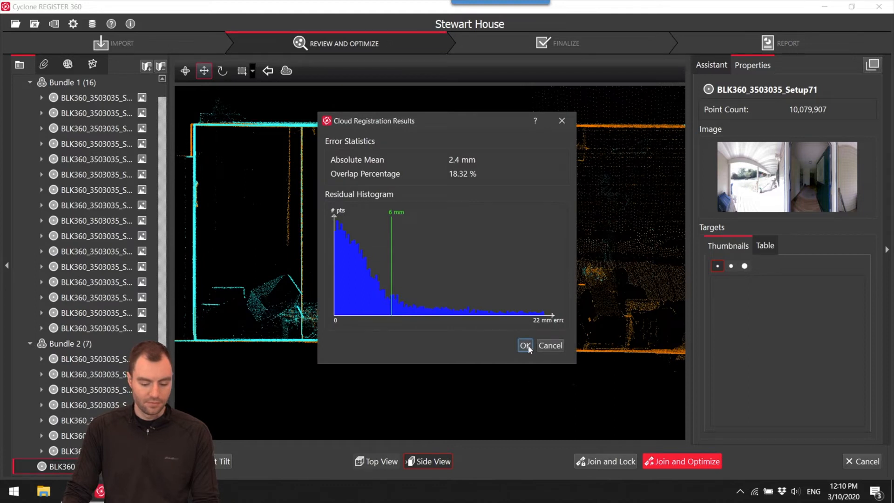
pyautogui.click(525, 345)
pyautogui.click(503, 255)
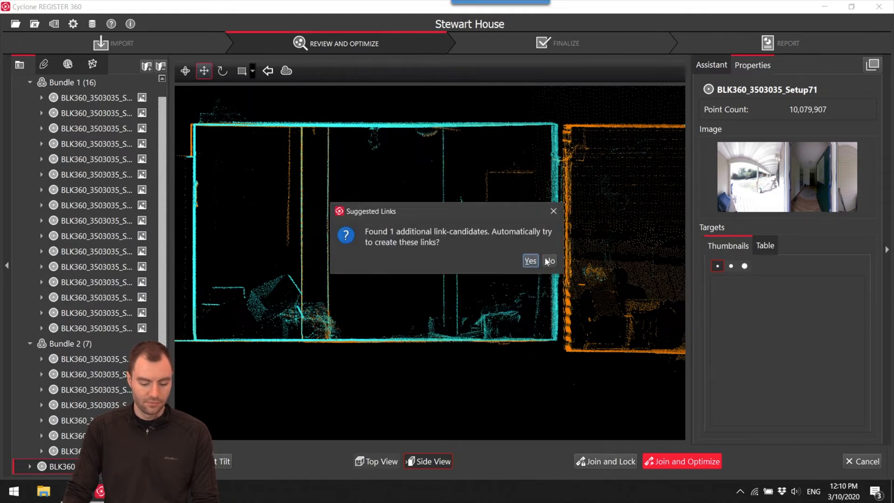
pyautogui.click(550, 261)
pyautogui.click(510, 259)
# Move the linked interior network inside the ring of exterior setups on the site map so it fits the house outline.
pyautogui.scroll(-10, 493, 254)
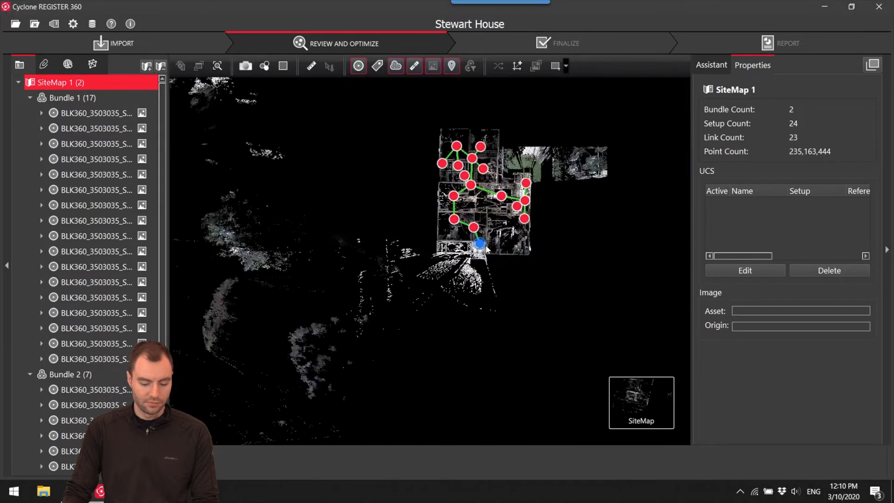
pyautogui.moveTo(487, 249); pyautogui.dragTo(342, 243)
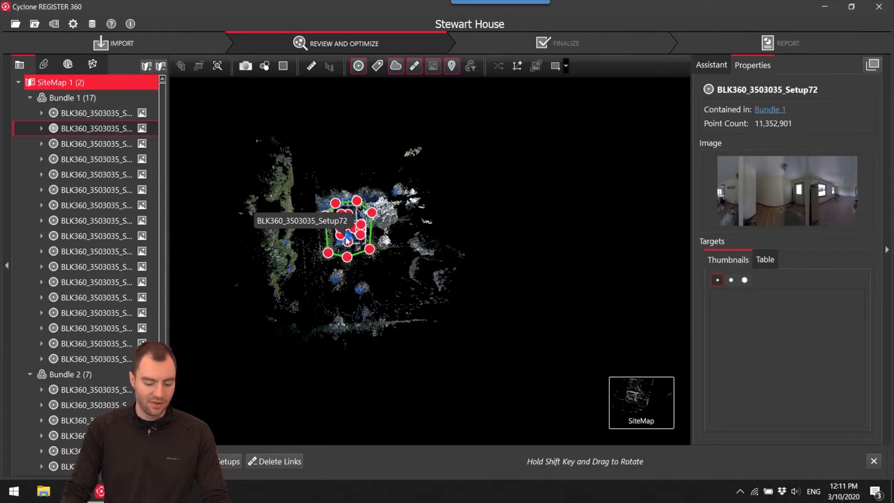
pyautogui.scroll(10, 345, 239)
pyautogui.scroll(-8, 386, 233)
pyautogui.scroll(4, 416, 160)
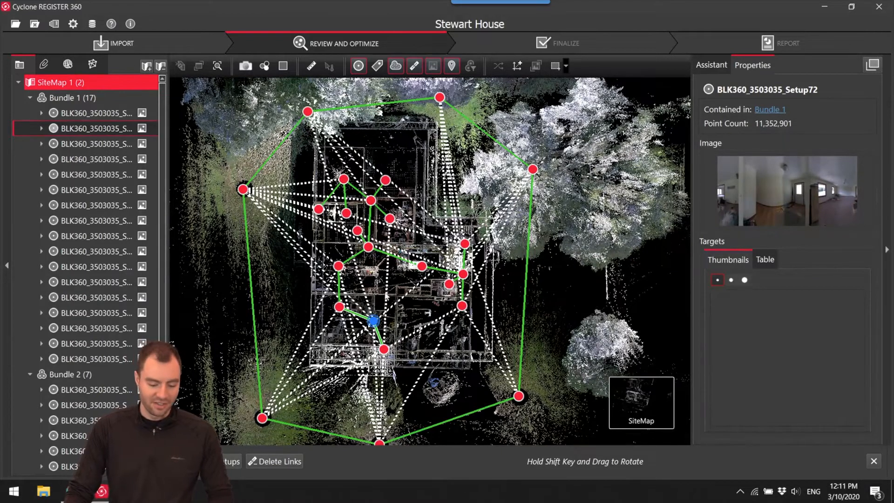
pyautogui.click(397, 304)
pyautogui.scroll(4, 500, 179)
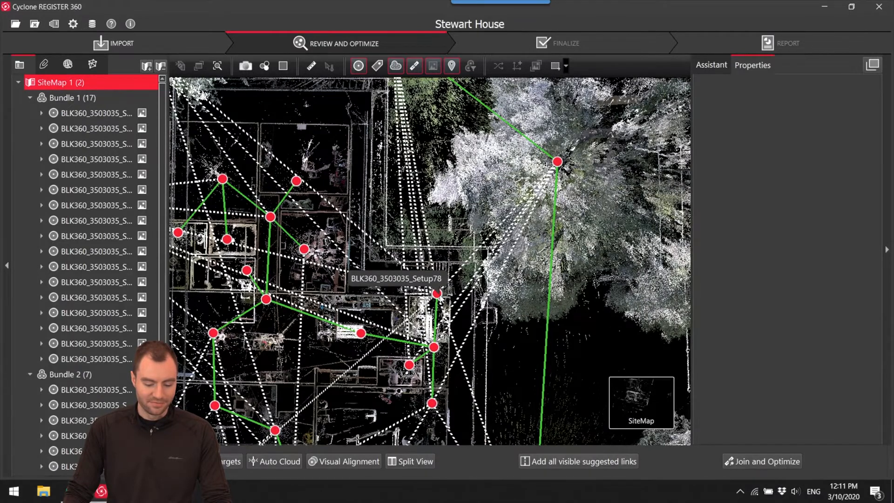
# Select Setup78 with the exterior setup beside the large tree and align their house walls in plan using Visual Alignment.
pyautogui.click(437, 294)
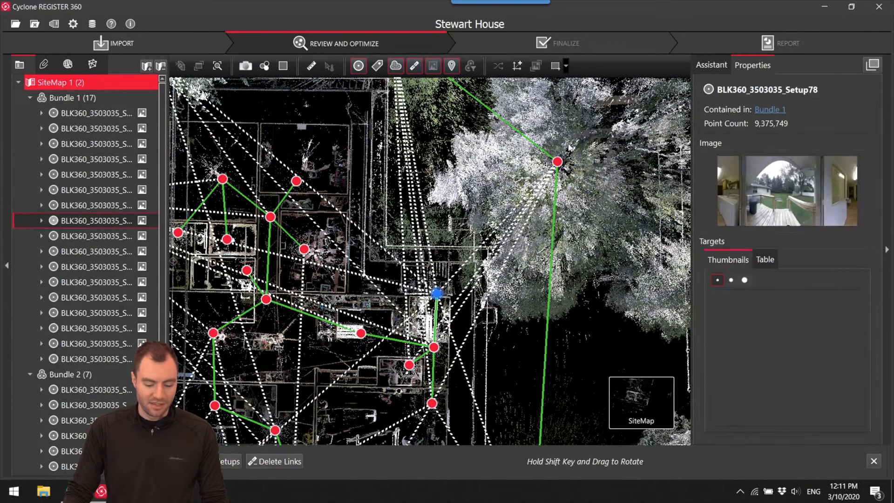
pyautogui.keyDown('ctrl'); pyautogui.click(558, 163); pyautogui.keyUp('ctrl')
pyautogui.click(596, 461)
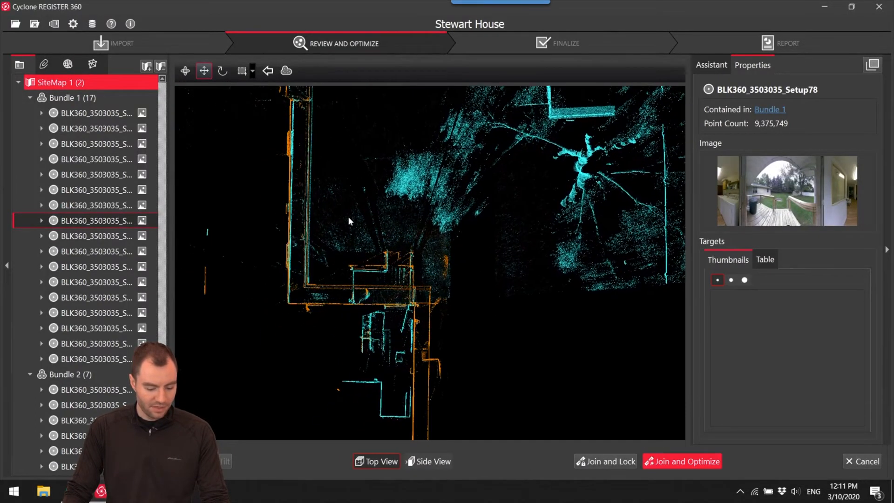
pyautogui.scroll(5, 283, 120)
pyautogui.scroll(3, 328, 196)
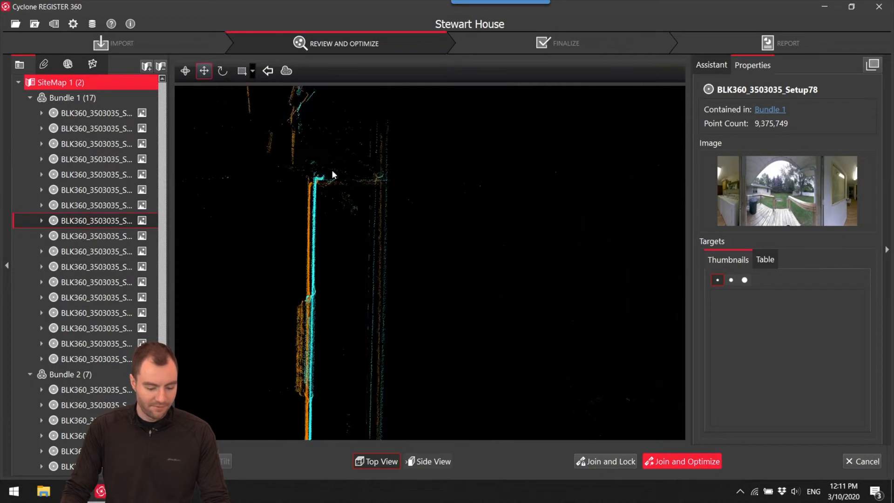
pyautogui.scroll(-6, 327, 177)
pyautogui.moveTo(358, 209); pyautogui.dragTo(316, 157, button='middle')
pyautogui.scroll(-1, 281, 144)
pyautogui.moveTo(272, 128); pyautogui.dragTo(488, 434)
# Match the heights of Setup78 and the exterior setup at the deck and railing in the side view.
pyautogui.click(428, 460)
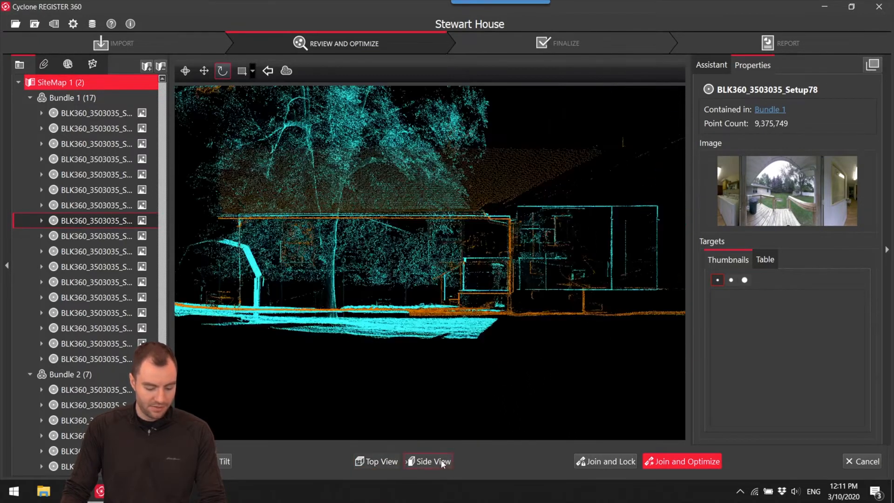
pyautogui.scroll(5, 445, 255)
pyautogui.moveTo(443, 255); pyautogui.dragTo(450, 261)
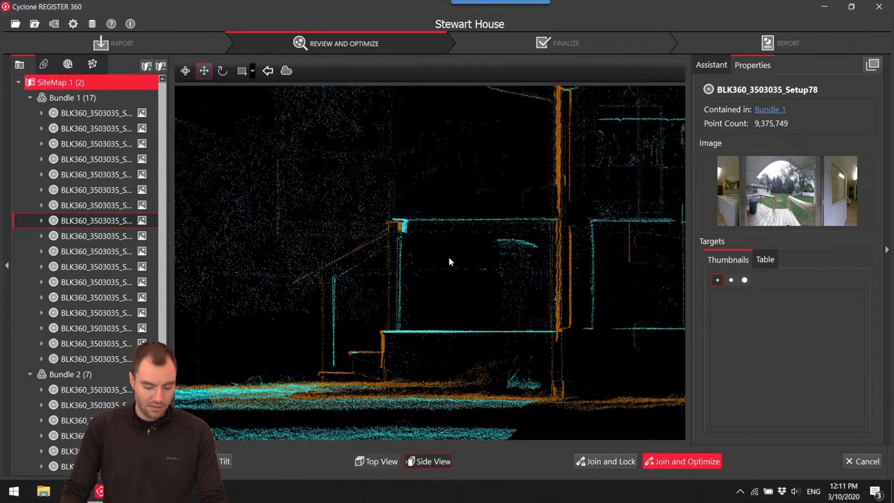
# Join and optimize Setup78 with the exterior setup, accept the registration results and decline the automatic creation of additional links.
pyautogui.click(681, 463)
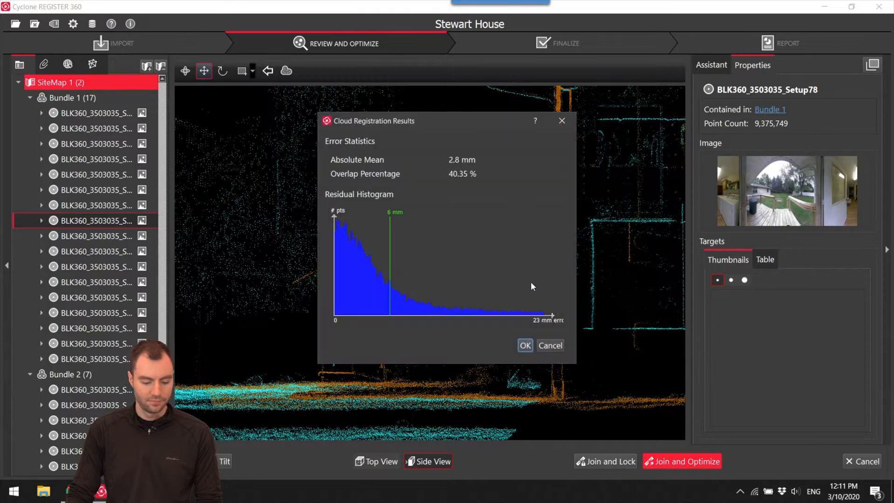
pyautogui.click(525, 346)
pyautogui.click(502, 257)
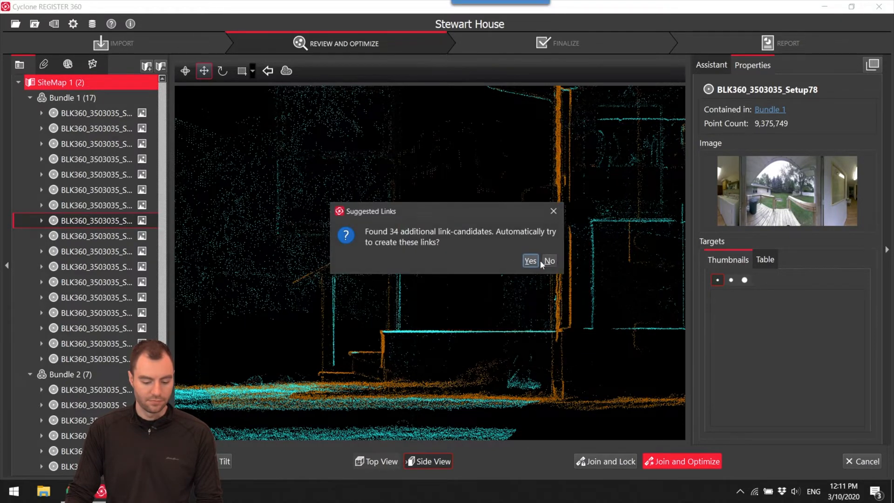
pyautogui.click(533, 262)
pyautogui.click(515, 260)
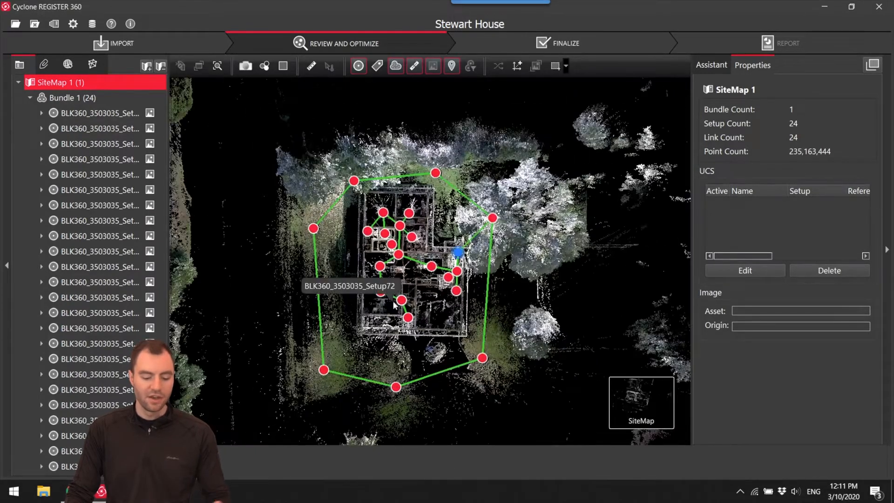
# Select Setup71 together with the exterior setup in front of the porch and open the pair in Visual Alignment.
pyautogui.click(401, 300)
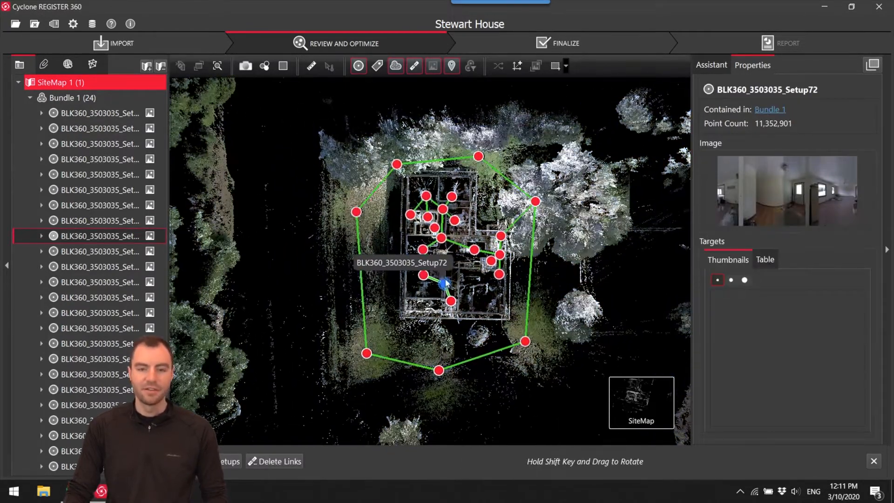
pyautogui.scroll(3, 469, 342)
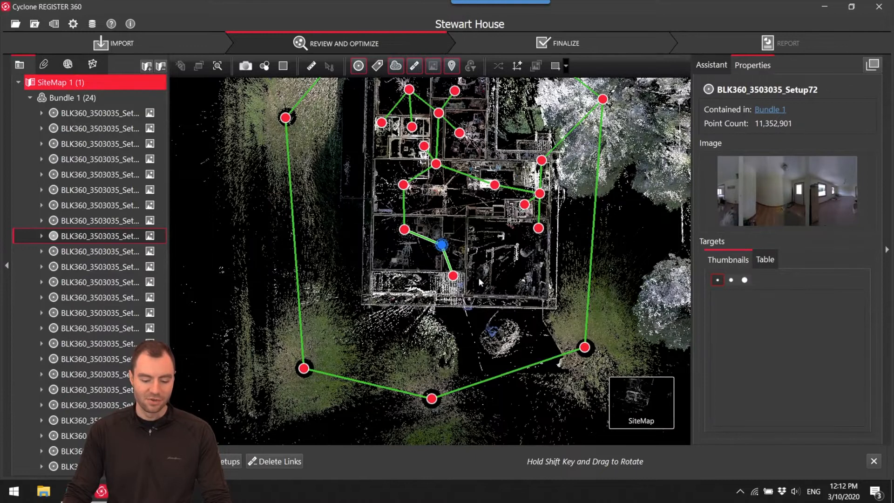
pyautogui.click(452, 276)
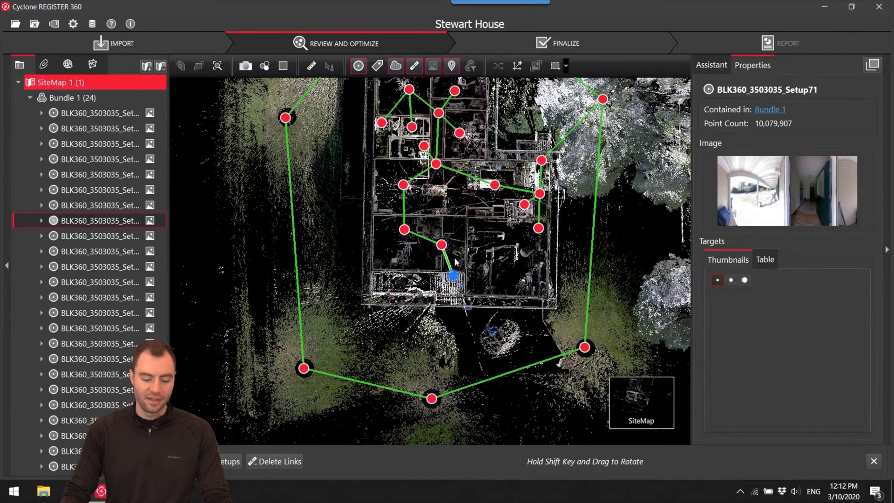
pyautogui.keyDown('ctrl'); pyautogui.click(432, 399); pyautogui.keyUp('ctrl')
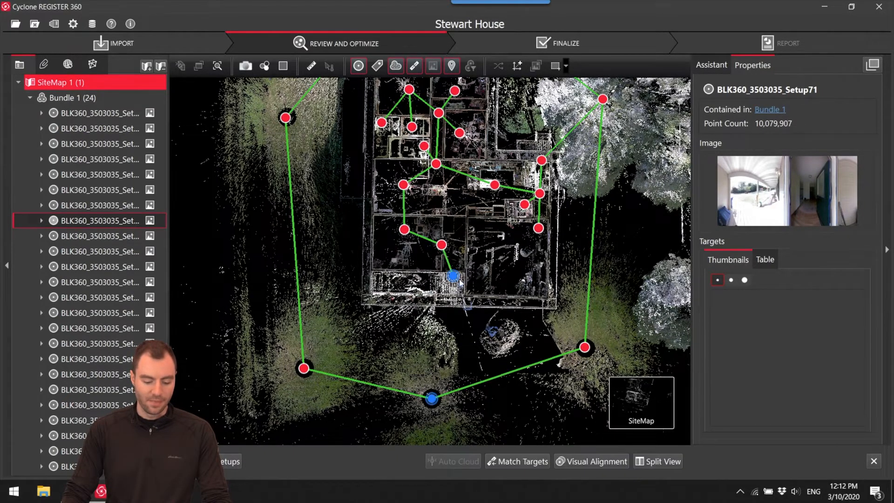
pyautogui.click(588, 462)
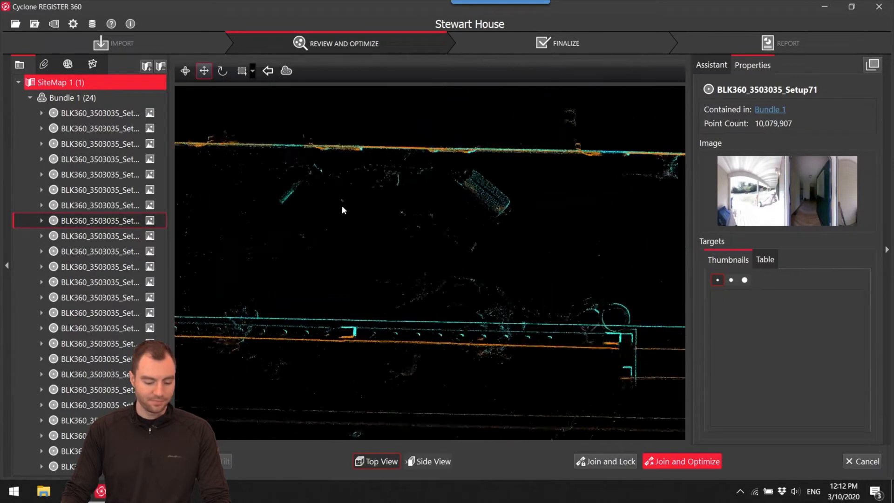
# Check the porch alignment in plan and side view, join and optimize the pair, and accept the registration results.
pyautogui.moveTo(342, 205); pyautogui.dragTo(340, 216, button='middle')
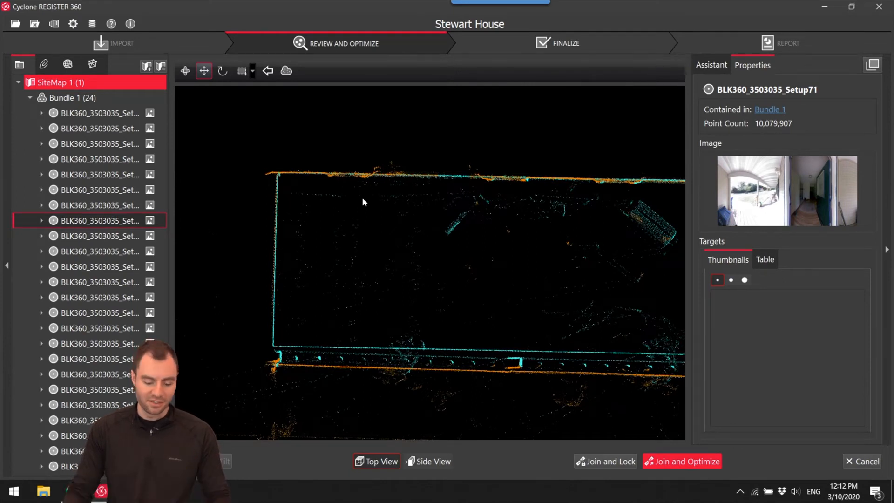
pyautogui.click(426, 462)
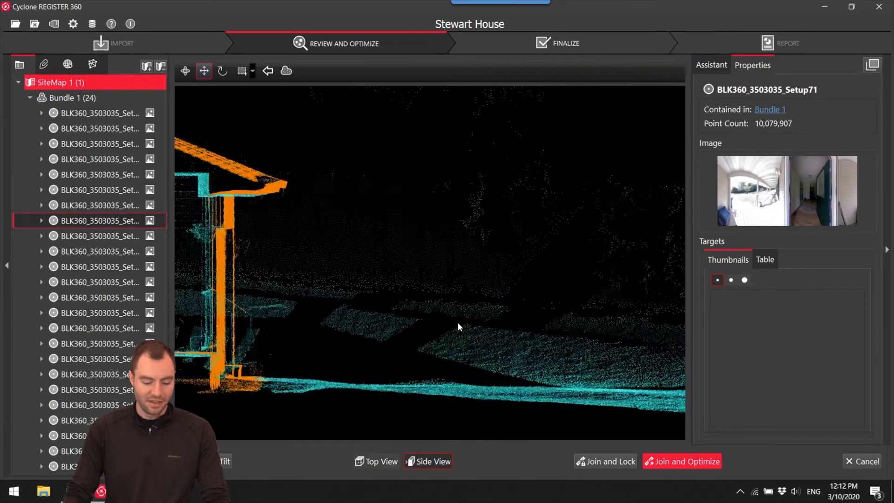
pyautogui.scroll(5, 371, 316)
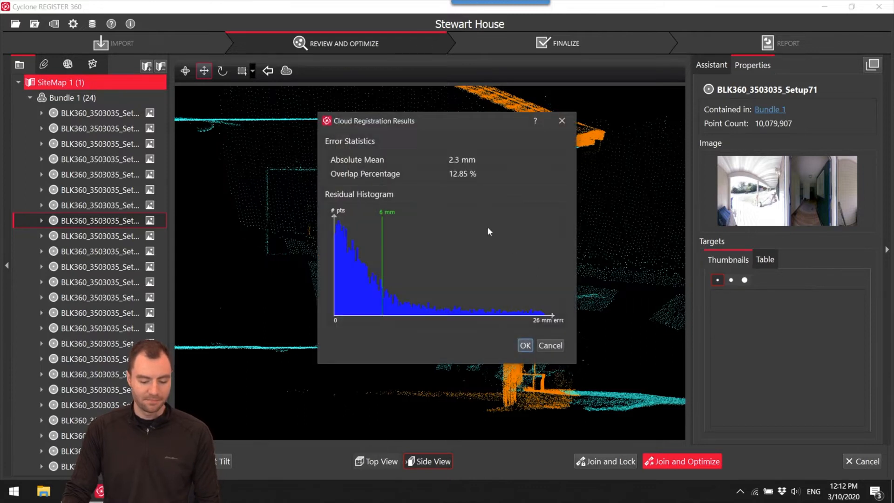
pyautogui.click(524, 347)
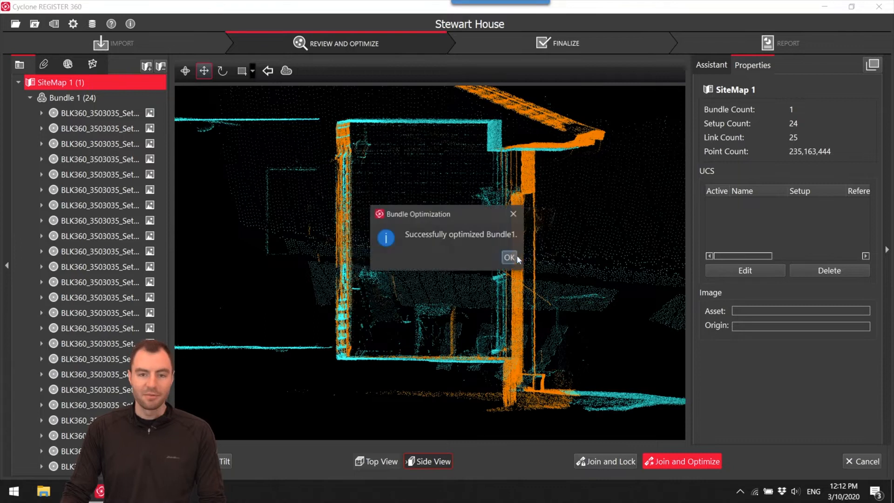
pyautogui.click(508, 256)
# Open the combined bundle cloud in 3D, hide the setup markers and links, and inspect the porch and the interior rooms.
pyautogui.scroll(-5, 451, 302)
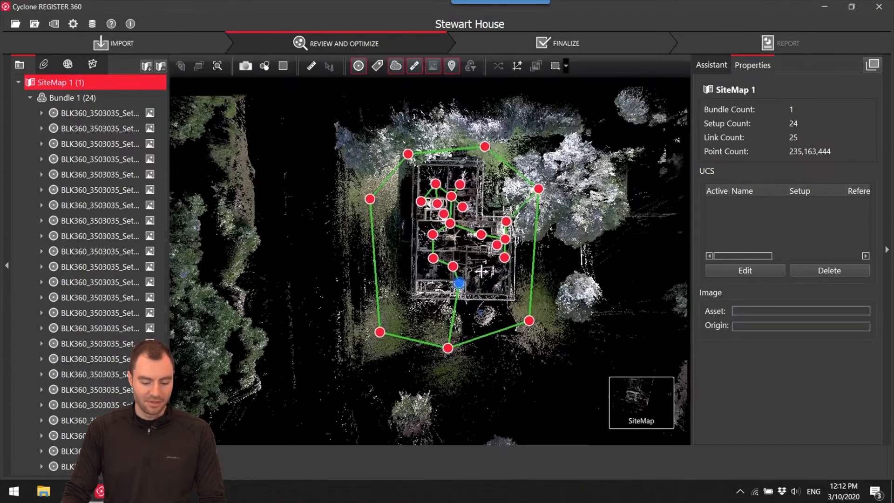
pyautogui.click(446, 272)
pyautogui.moveTo(646, 389)
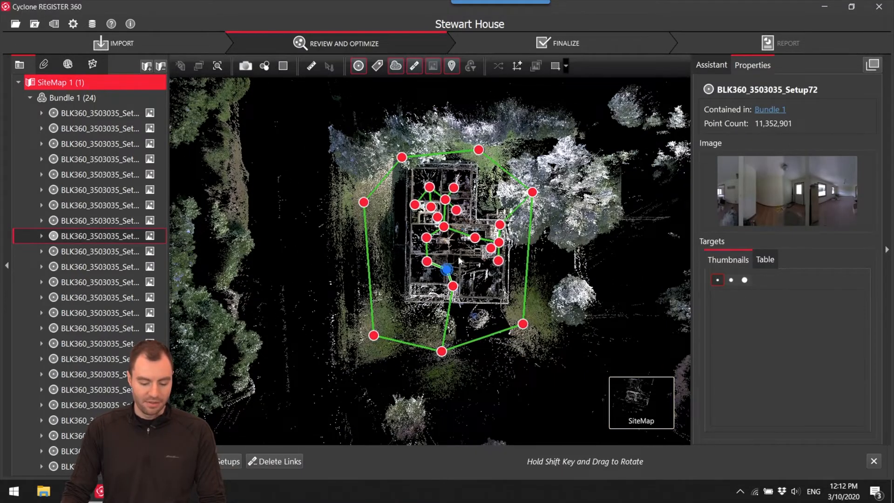
pyautogui.click(516, 403)
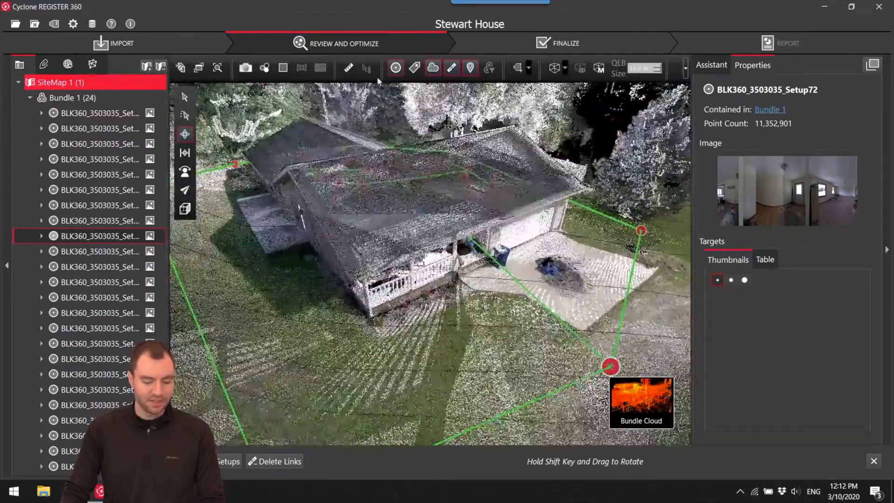
pyautogui.scroll(8, 449, 249)
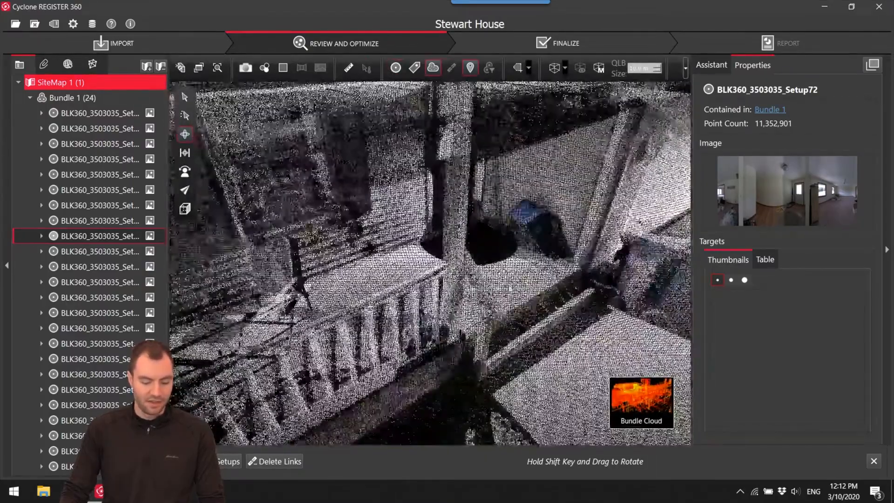
pyautogui.moveTo(450, 249); pyautogui.dragTo(425, 200)
pyautogui.scroll(3, 425, 200)
pyautogui.scroll(10, 391, 176)
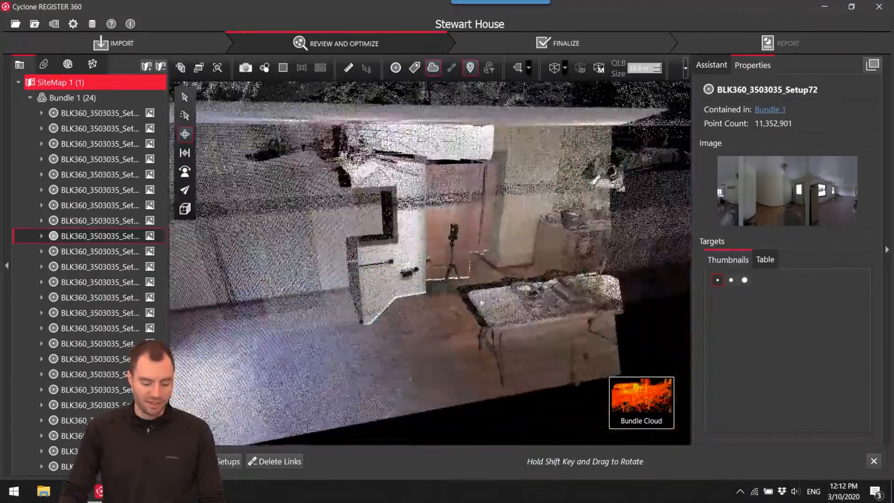
# Examine the open entry door, its surrounding walls and the adjoining dining area in the bundle cloud for alignment.
pyautogui.scroll(5, 482, 303)
pyautogui.moveTo(521, 247); pyautogui.dragTo(431, 188)
pyautogui.scroll(3, 431, 188)
pyautogui.moveTo(431, 188); pyautogui.dragTo(452, 205, button='right')
pyautogui.scroll(-8, 453, 205)
pyautogui.scroll(8, 454, 205)
pyautogui.moveTo(454, 207); pyautogui.dragTo(413, 204)
pyautogui.scroll(10, 419, 209)
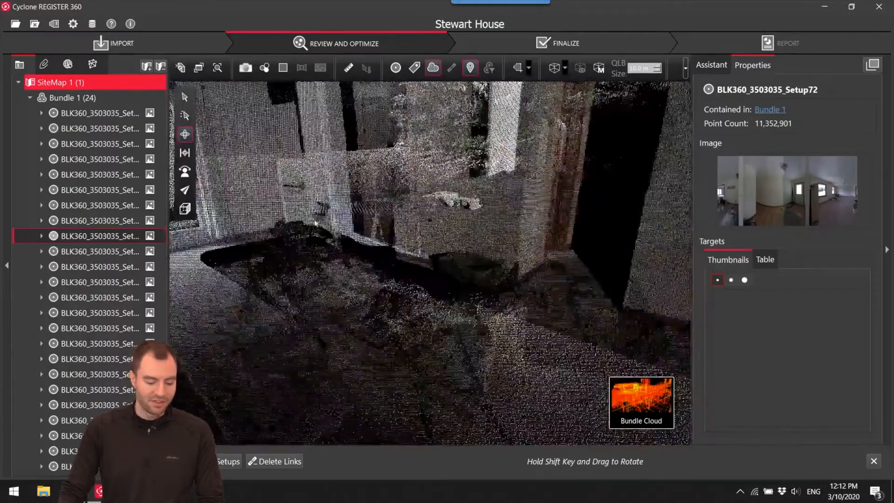
pyautogui.scroll(-5, 410, 232)
pyautogui.moveTo(369, 256); pyautogui.dragTo(403, 249)
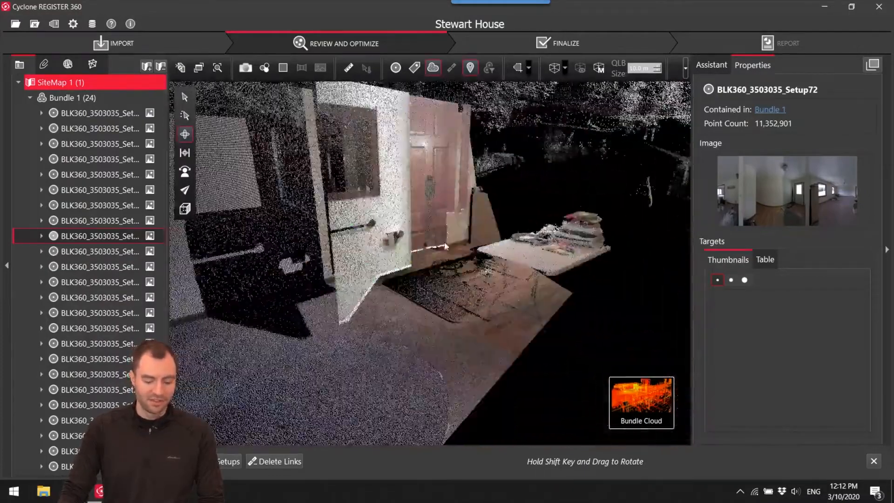
pyautogui.moveTo(403, 249); pyautogui.dragTo(409, 265, button='right')
pyautogui.scroll(-4, 365, 201)
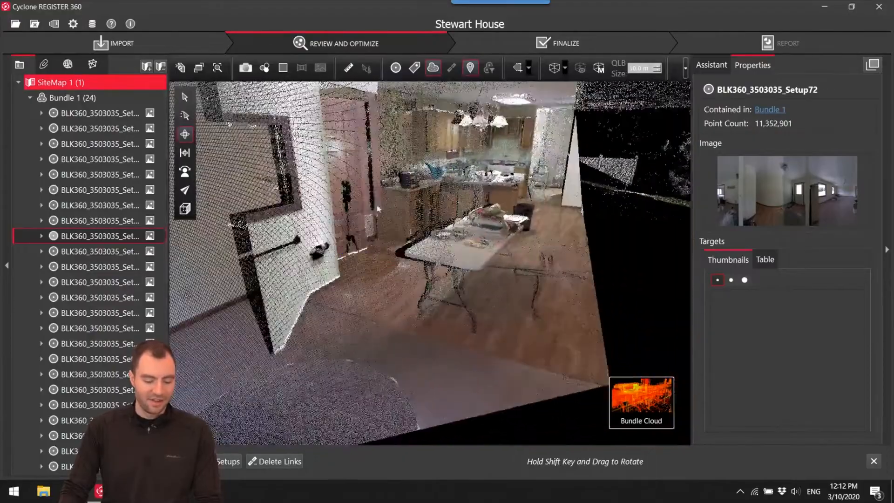
pyautogui.moveTo(378, 206); pyautogui.dragTo(425, 205, button='right')
pyautogui.moveTo(392, 221); pyautogui.dragTo(356, 242)
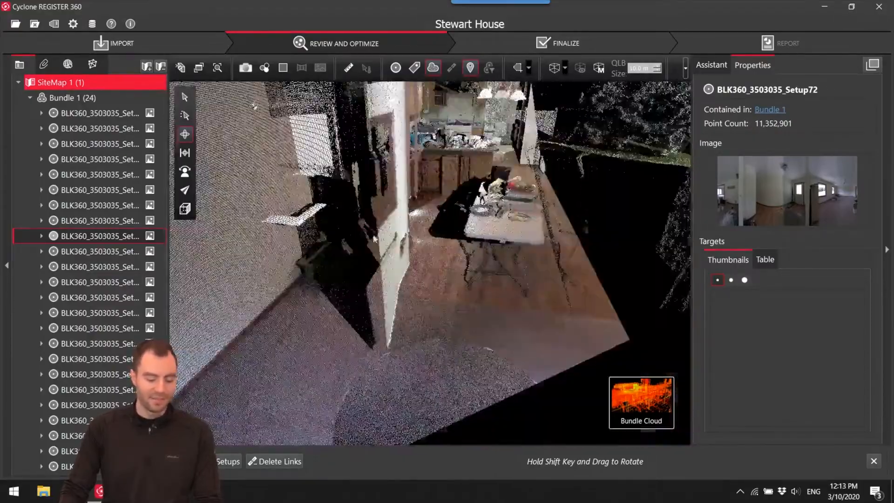
# Examine the kitchen, folding table and open door as seen from the carpeted living room in the bundle cloud.
pyautogui.moveTo(356, 242); pyautogui.dragTo(405, 283, button='right')
pyautogui.moveTo(401, 276); pyautogui.dragTo(470, 274)
pyautogui.scroll(5, 497, 226)
pyautogui.scroll(3, 497, 226)
pyautogui.moveTo(409, 251)
pyautogui.mouseDown()
pyautogui.moveTo(257, 319)
pyautogui.moveTo(417, 256)
pyautogui.mouseUp()
pyautogui.scroll(3, 443, 247)
pyautogui.scroll(-4, 443, 247)
pyautogui.moveTo(497, 283); pyautogui.dragTo(349, 270)
pyautogui.scroll(4, 349, 270)
pyautogui.scroll(-3, 349, 269)
pyautogui.moveTo(450, 283); pyautogui.dragTo(493, 279, button='right')
pyautogui.scroll(5, 494, 279)
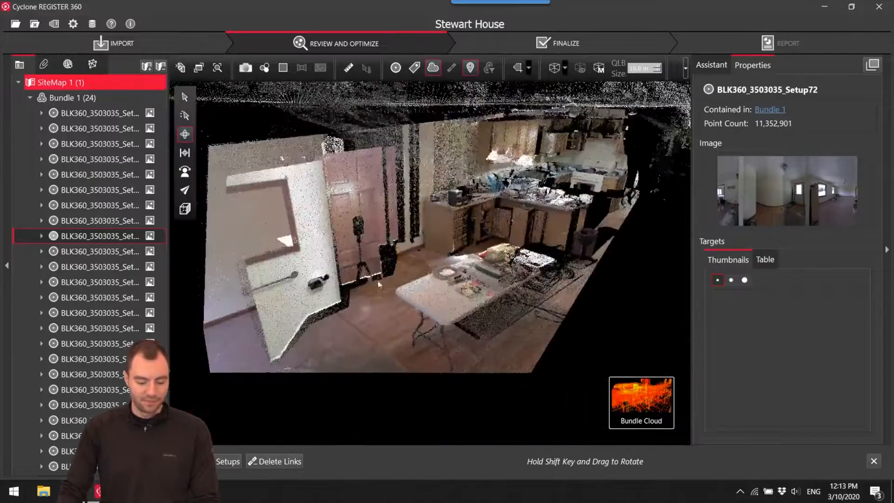
pyautogui.moveTo(494, 279); pyautogui.dragTo(535, 281)
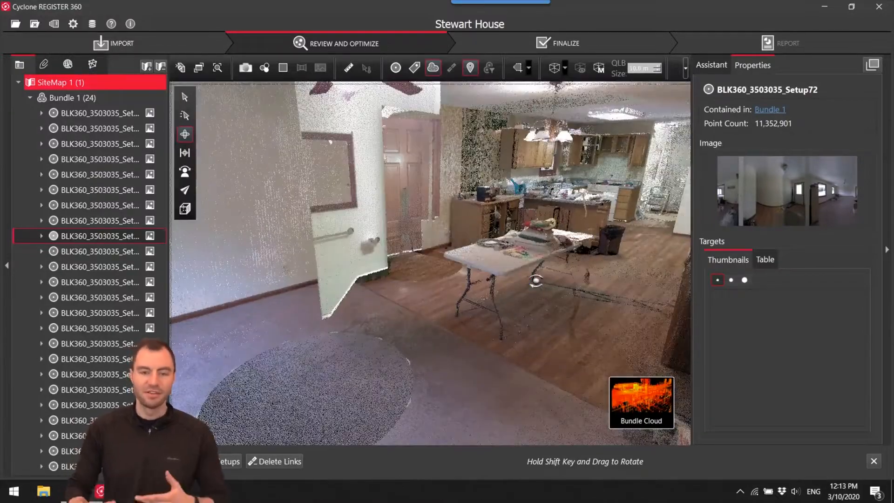
# Examine the carpeted room, its wooden doors and the doorway beyond to check how the interior scans fit together.
pyautogui.moveTo(557, 227); pyautogui.dragTo(484, 207)
pyautogui.scroll(4, 425, 204)
pyautogui.moveTo(425, 203); pyautogui.dragTo(336, 213)
pyautogui.scroll(5, 353, 158)
pyautogui.scroll(4, 392, 146)
pyautogui.scroll(8, 336, 213)
pyautogui.moveTo(295, 189); pyautogui.dragTo(531, 233)
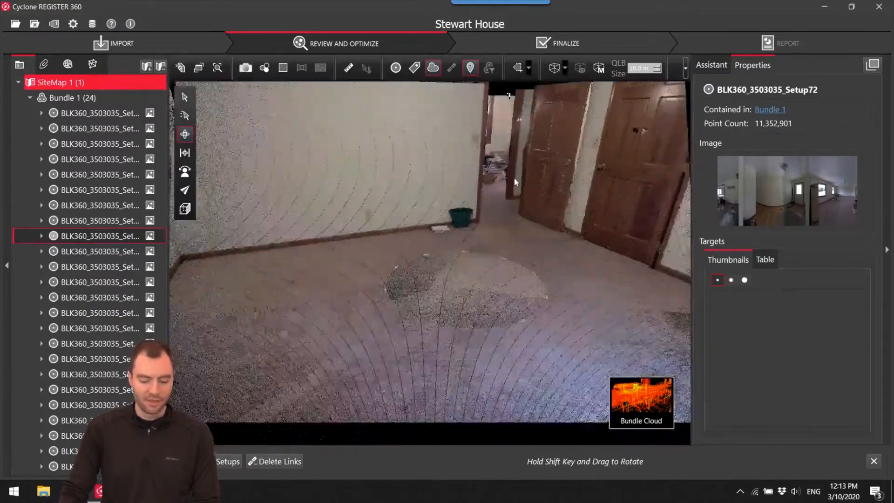
pyautogui.scroll(5, 514, 178)
pyautogui.moveTo(513, 176); pyautogui.dragTo(566, 224)
pyautogui.scroll(5, 522, 164)
pyautogui.moveTo(521, 164); pyautogui.dragTo(460, 168)
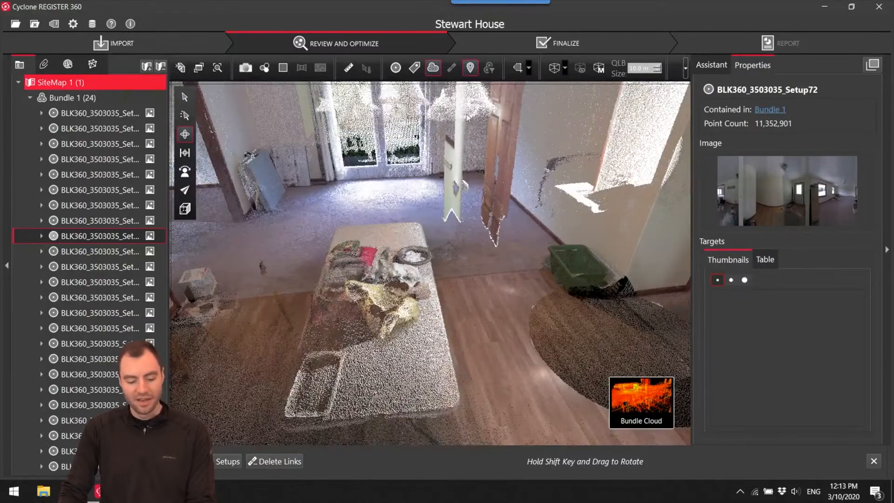
# Examine the dining table, patio doors and hallway entrance in the bundle cloud from both the living room and kitchen sides.
pyautogui.moveTo(457, 222); pyautogui.dragTo(441, 243)
pyautogui.scroll(-5, 488, 203)
pyautogui.scroll(6, 371, 173)
pyautogui.scroll(3, 371, 173)
pyautogui.moveTo(408, 279); pyautogui.dragTo(433, 252)
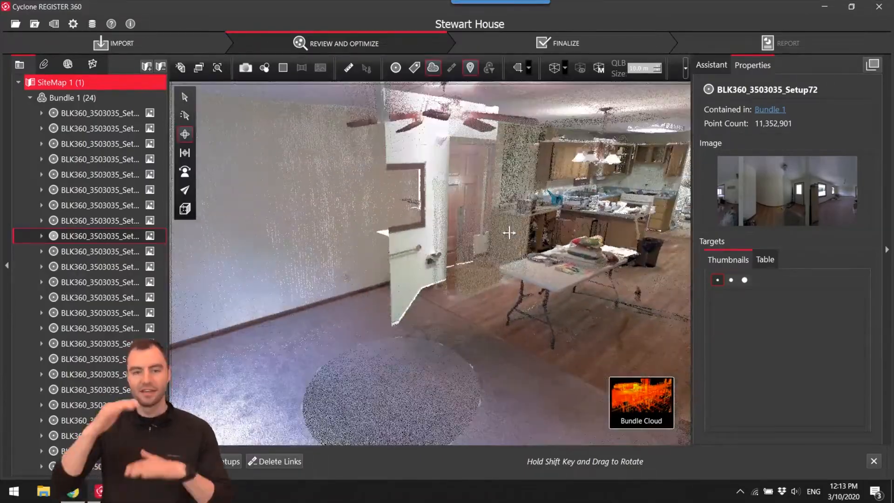
pyautogui.moveTo(494, 260); pyautogui.dragTo(457, 256)
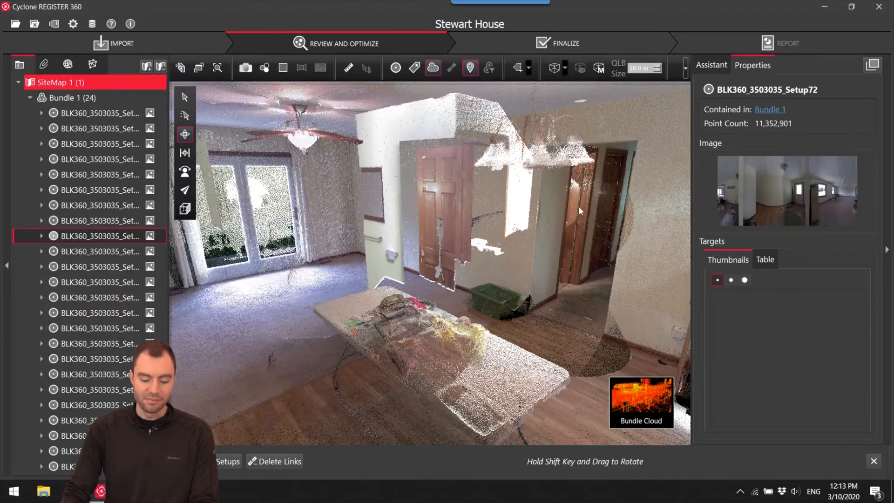
# Show the setup markers and links again, locate Setup80 in the bathroom and open its panoramic setup view.
pyautogui.moveTo(578, 211); pyautogui.dragTo(571, 213)
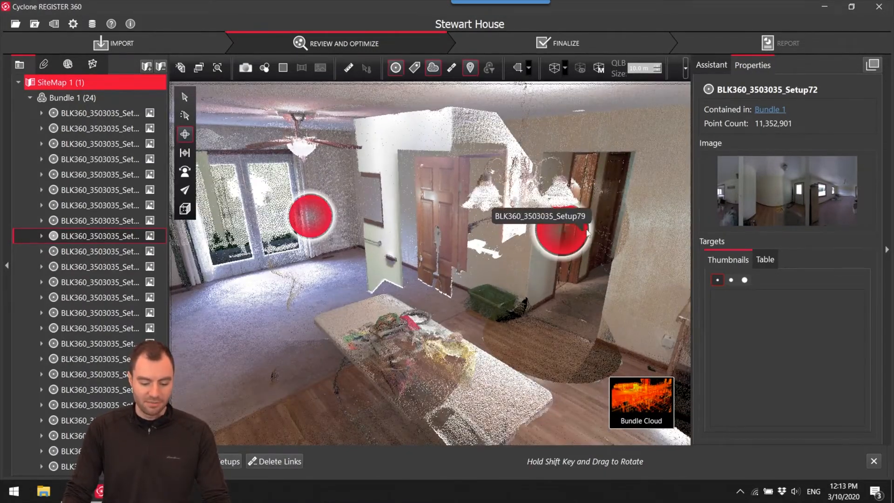
pyautogui.moveTo(591, 198); pyautogui.dragTo(336, 205)
pyautogui.scroll(4, 299, 219)
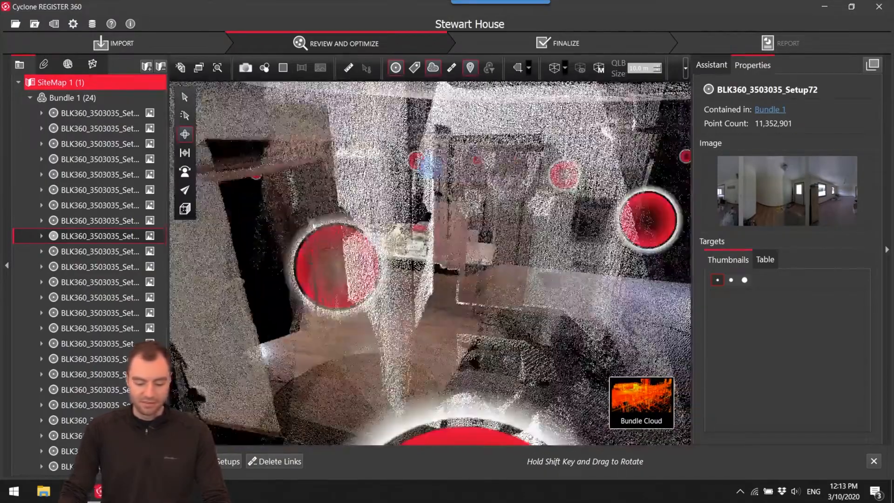
pyautogui.scroll(4, 400, 251)
pyautogui.doubleClick(430, 291)
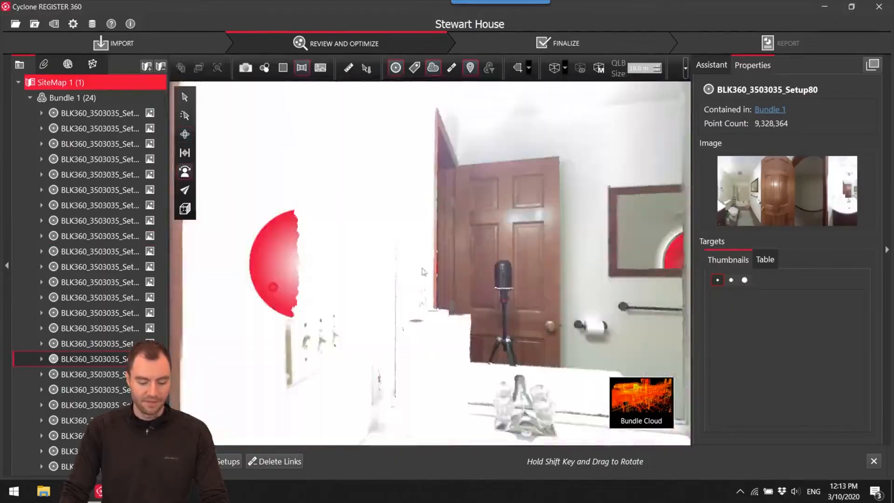
pyautogui.moveTo(470, 290); pyautogui.dragTo(466, 289)
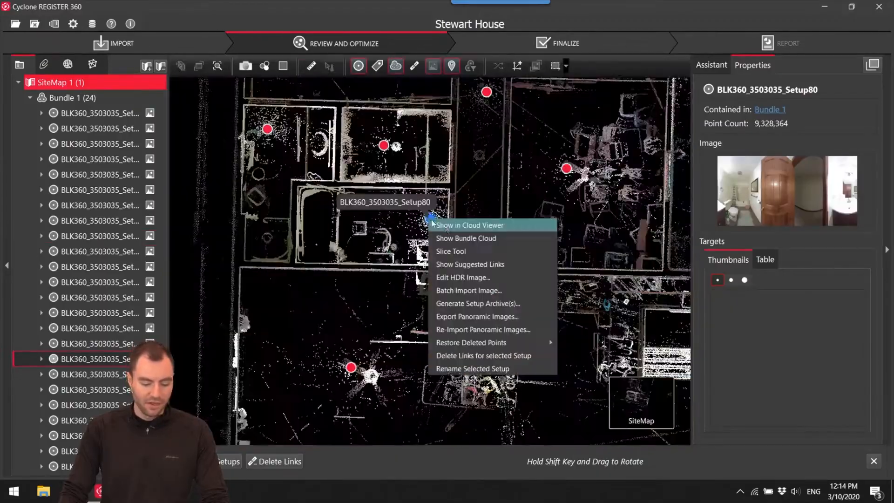
pyautogui.click(438, 237)
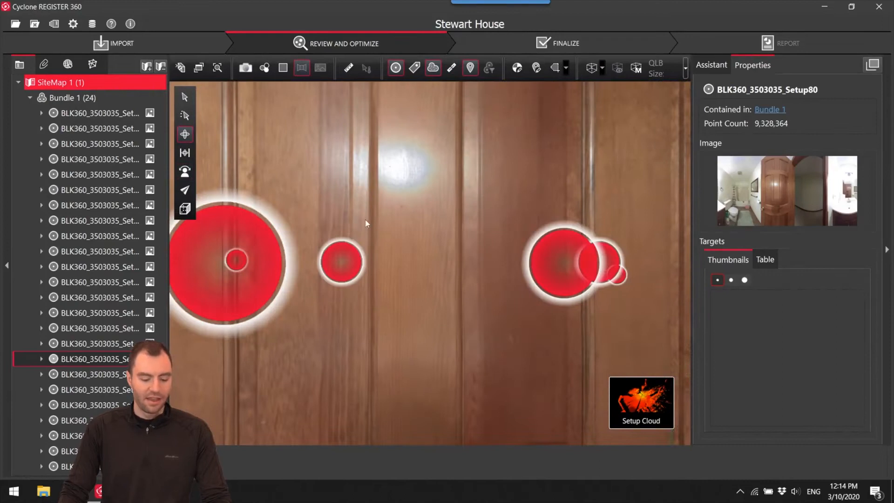
# Hide the panoramic image, setup markers and links, and inspect Setup80's point cloud from outside the bathroom, including the reflected room behind the mirror.
pyautogui.moveTo(365, 220); pyautogui.dragTo(198, 130)
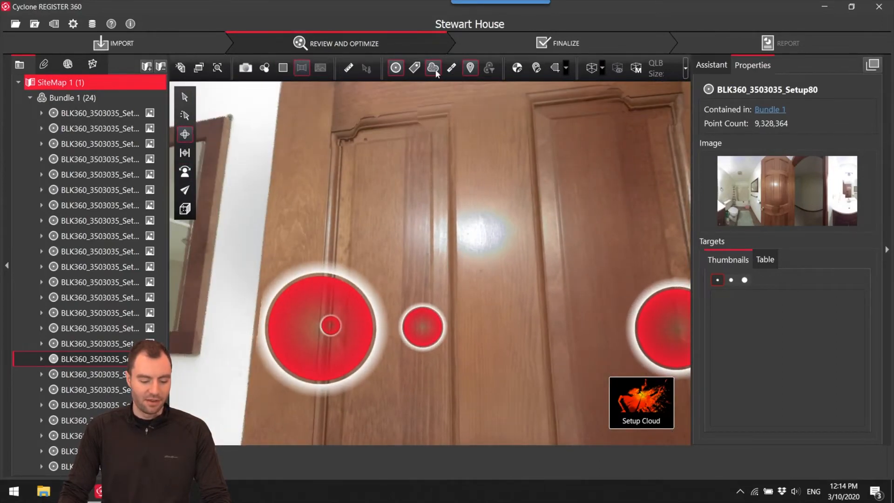
pyautogui.moveTo(247, 172); pyautogui.dragTo(363, 265)
pyautogui.scroll(-4, 380, 233)
pyautogui.scroll(-10, 363, 265)
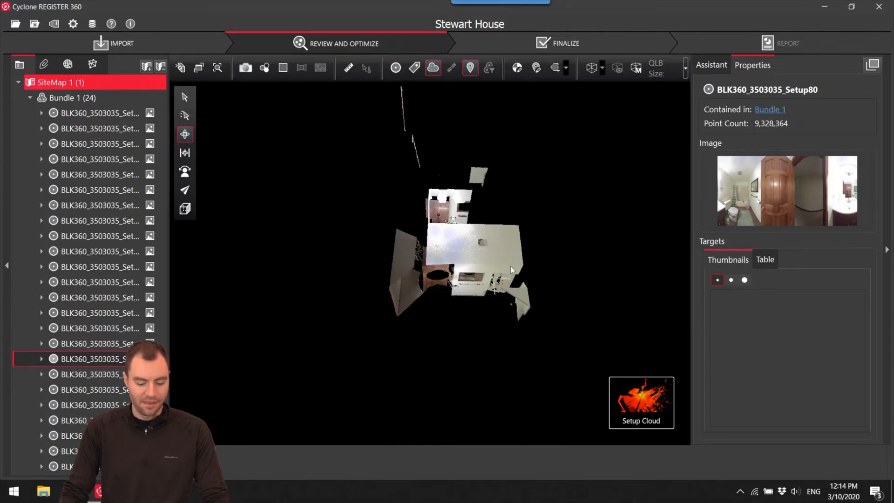
pyautogui.scroll(8, 455, 244)
pyautogui.moveTo(453, 300); pyautogui.dragTo(466, 253)
pyautogui.moveTo(526, 297); pyautogui.dragTo(565, 165, button='right')
pyautogui.moveTo(566, 165); pyautogui.dragTo(435, 26)
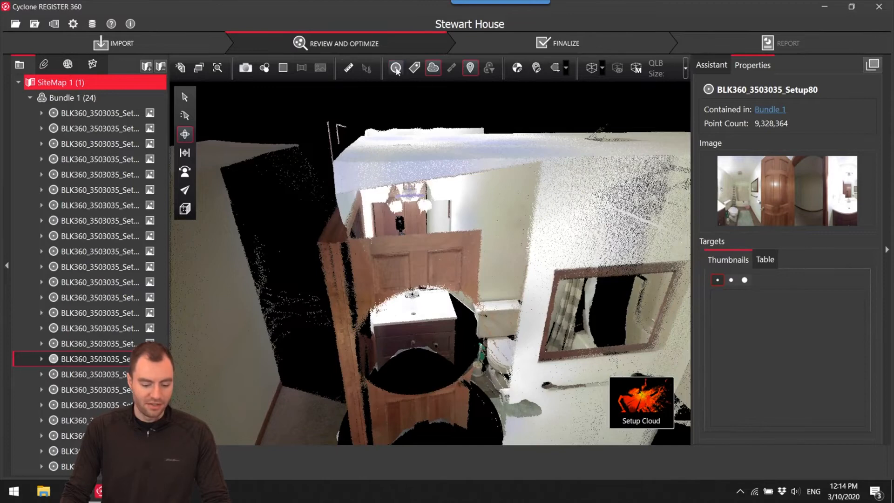
# Show the setup markers, return to Setup80's scanner position and hide the panoramic image to view the bathroom mirror as points.
pyautogui.doubleClick(411, 328)
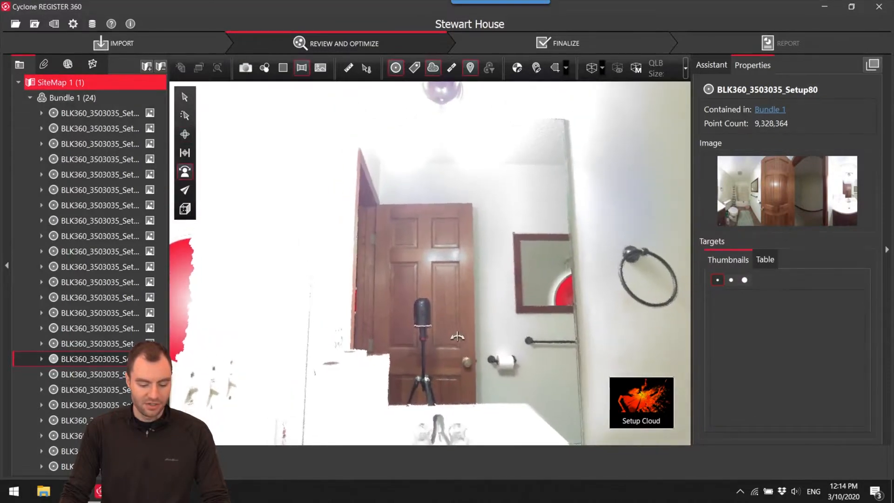
pyautogui.click(307, 71)
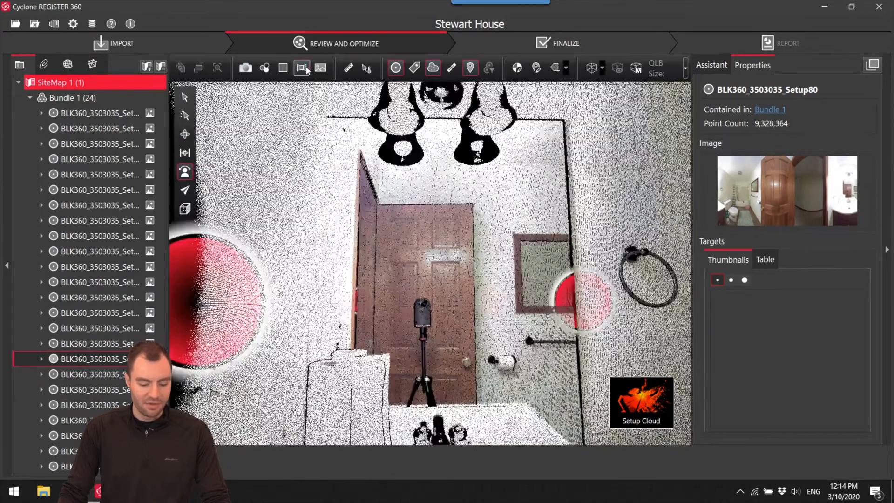
pyautogui.moveTo(357, 211); pyautogui.dragTo(389, 237)
pyautogui.scroll(2, 380, 224)
pyautogui.scroll(-1, 389, 237)
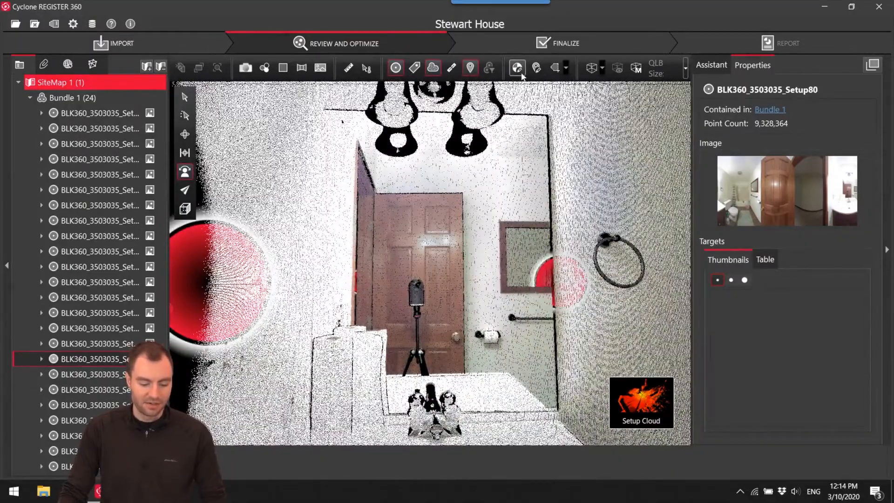
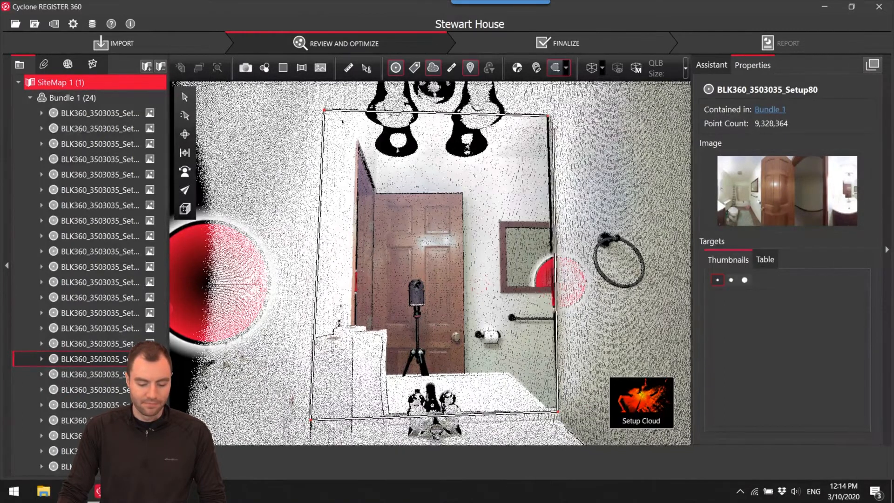
# Complete the polygon fence around the bathroom mirror and delete the reflected points inside it from Setup80's cloud.
pyautogui.doubleClick(548, 116)
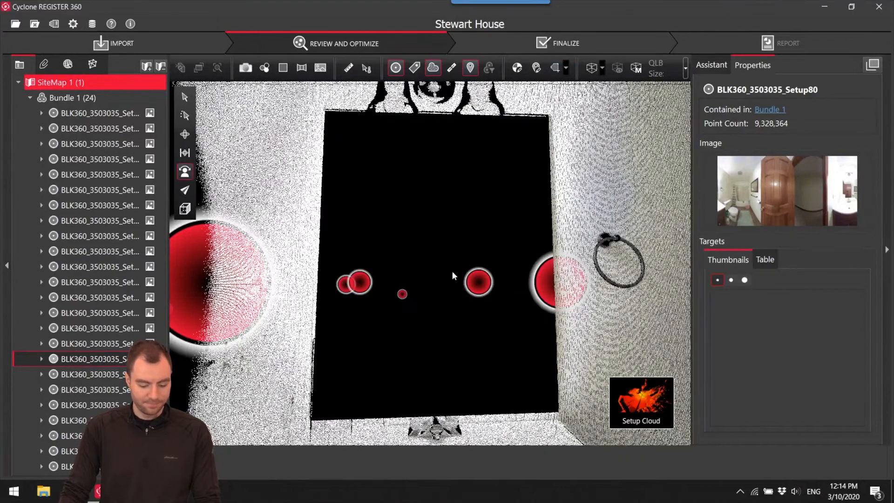
# Inspect Setup80's cloud from outside the bathroom for reflected points remaining behind the mirror wall.
pyautogui.click(185, 134)
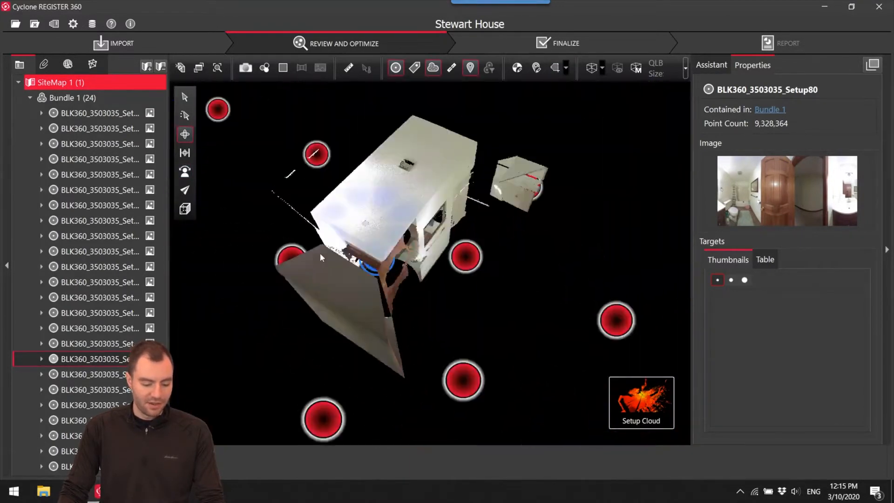
pyautogui.moveTo(320, 253); pyautogui.dragTo(393, 186)
pyautogui.scroll(5, 359, 205)
pyautogui.moveTo(394, 218); pyautogui.dragTo(343, 261)
pyautogui.scroll(-1, 453, 259)
pyautogui.moveTo(454, 259)
pyautogui.mouseDown(button='right')
pyautogui.moveTo(416, 245)
pyautogui.moveTo(460, 262)
pyautogui.mouseUp(button='right')
pyautogui.moveTo(408, 215); pyautogui.dragTo(500, 265)
pyautogui.moveTo(503, 268); pyautogui.dragTo(516, 296, button='right')
pyautogui.moveTo(515, 296); pyautogui.dragTo(473, 268)
pyautogui.scroll(-3, 473, 261)
pyautogui.moveTo(471, 257); pyautogui.dragTo(478, 280, button='right')
pyautogui.scroll(3, 476, 284)
pyautogui.moveTo(471, 289); pyautogui.dragTo(373, 298)
# In top view, fence the leftover reflected points outside Setup80's bathroom wall with a polygon and delete them.
pyautogui.click(214, 219)
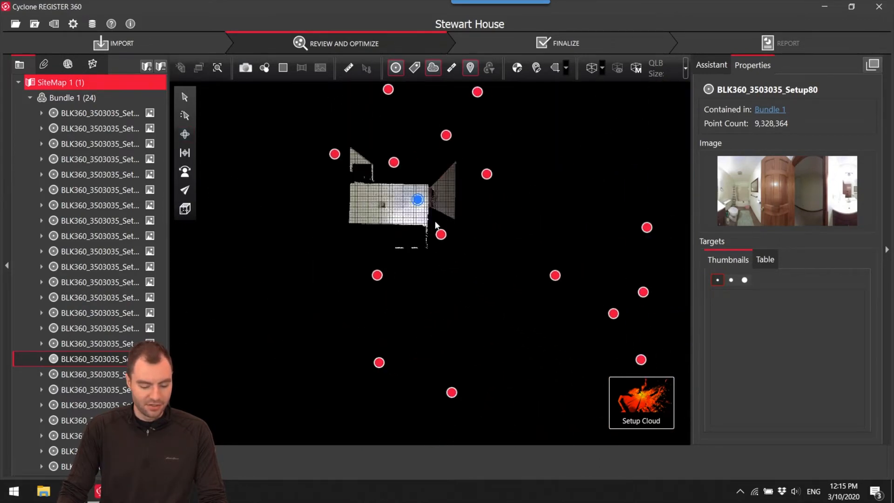
pyautogui.scroll(5, 410, 237)
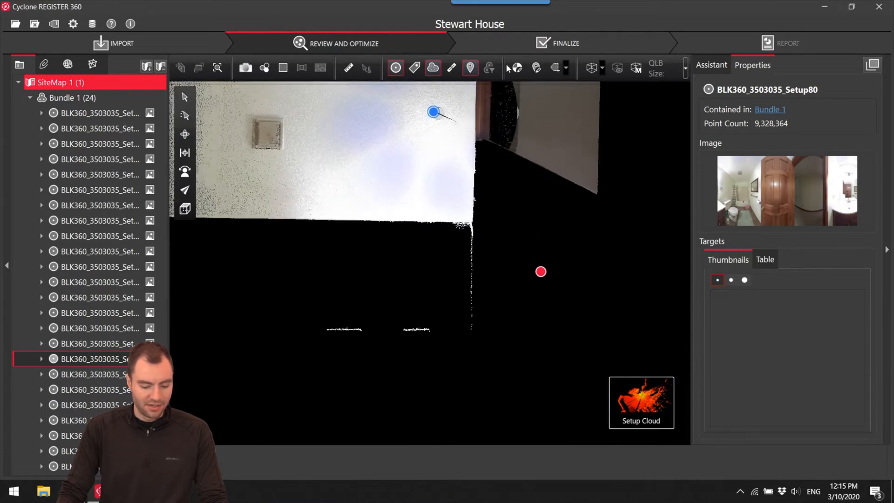
pyautogui.click(352, 223)
pyautogui.click(489, 223)
pyautogui.click(487, 368)
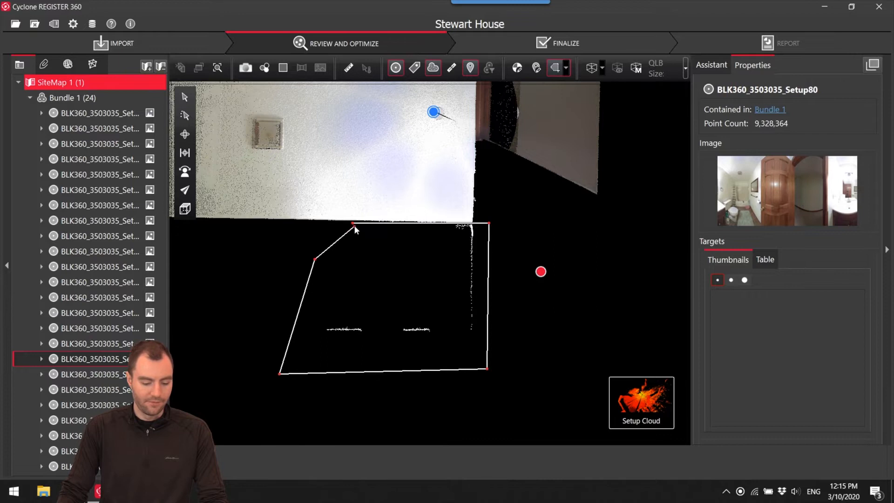
pyautogui.click(354, 224)
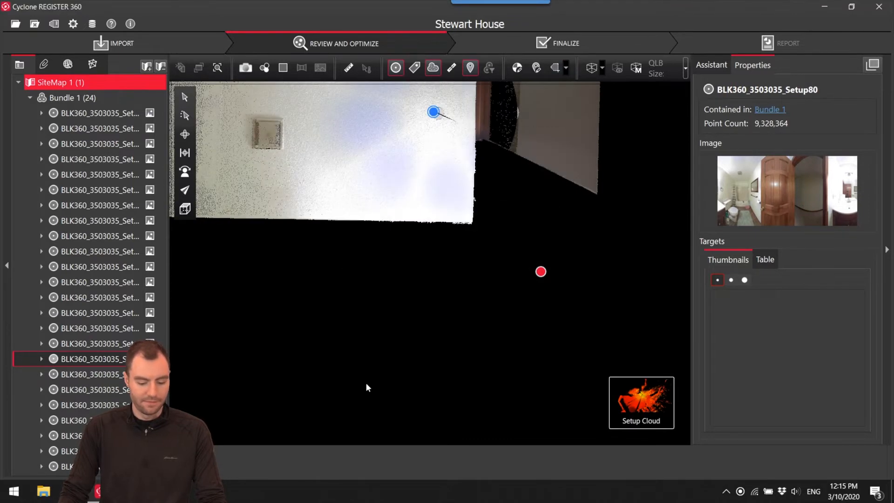
# Check the cleaned Setup80 cloud from above, and switch the display to Bundle 1's bundle cloud.
pyautogui.click(185, 134)
pyautogui.scroll(-10, 440, 193)
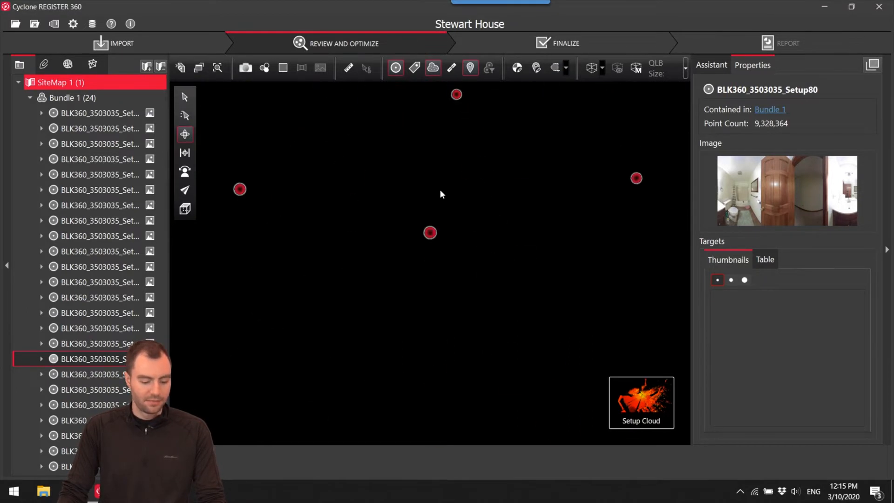
pyautogui.scroll(10, 430, 197)
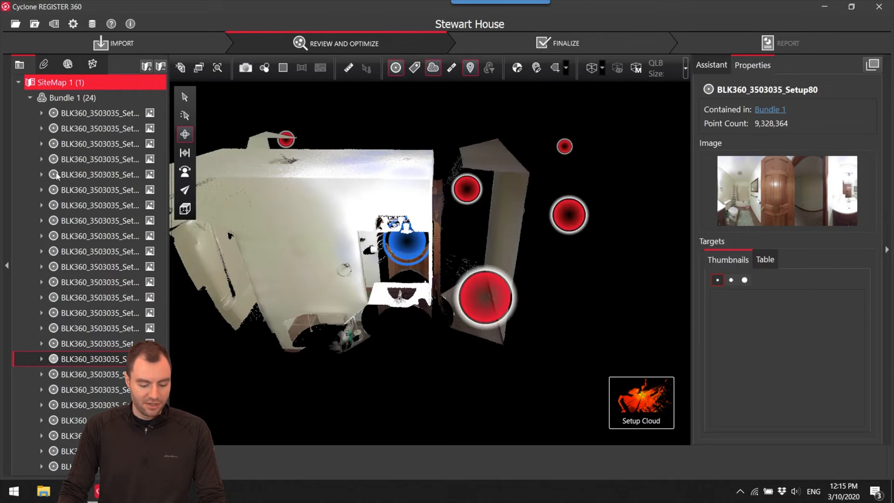
pyautogui.click(107, 98)
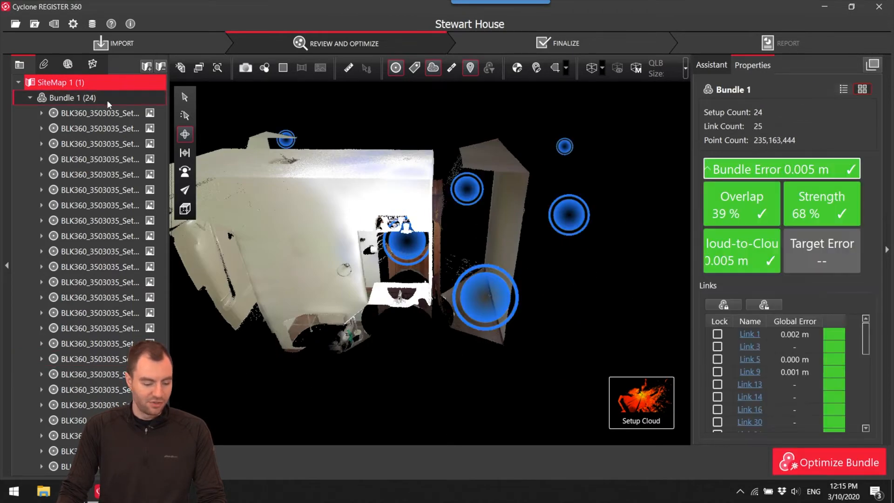
pyautogui.click(515, 396)
# Enter the living room in the bundle cloud, hide the setup markers and links, and examine the brown vertical strip beside the wall.
pyautogui.scroll(-3, 430, 300)
pyautogui.scroll(8, 415, 209)
pyautogui.moveTo(409, 259); pyautogui.dragTo(419, 232)
pyautogui.moveTo(419, 233); pyautogui.dragTo(451, 275, button='right')
pyautogui.moveTo(489, 209); pyautogui.dragTo(475, 186)
pyautogui.moveTo(475, 185); pyautogui.dragTo(489, 260, button='right')
pyautogui.moveTo(489, 261); pyautogui.dragTo(467, 271)
pyautogui.moveTo(467, 271); pyautogui.dragTo(489, 279, button='right')
pyautogui.moveTo(489, 279); pyautogui.dragTo(444, 282)
pyautogui.moveTo(444, 282); pyautogui.dragTo(465, 278, button='right')
pyautogui.moveTo(466, 278); pyautogui.dragTo(416, 274)
pyautogui.moveTo(417, 275); pyautogui.dragTo(478, 266, button='right')
pyautogui.moveTo(405, 215); pyautogui.dragTo(608, 210)
pyautogui.scroll(5, 462, 209)
pyautogui.moveTo(544, 211); pyautogui.dragTo(500, 246)
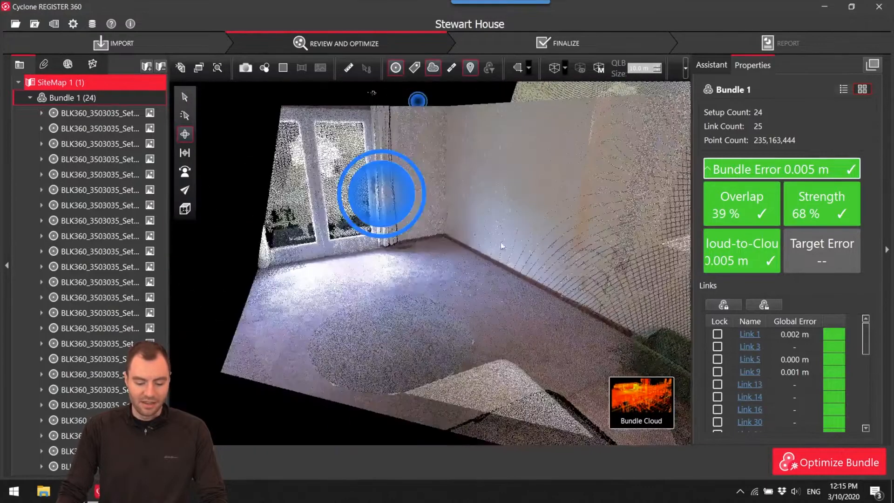
pyautogui.scroll(5, 441, 268)
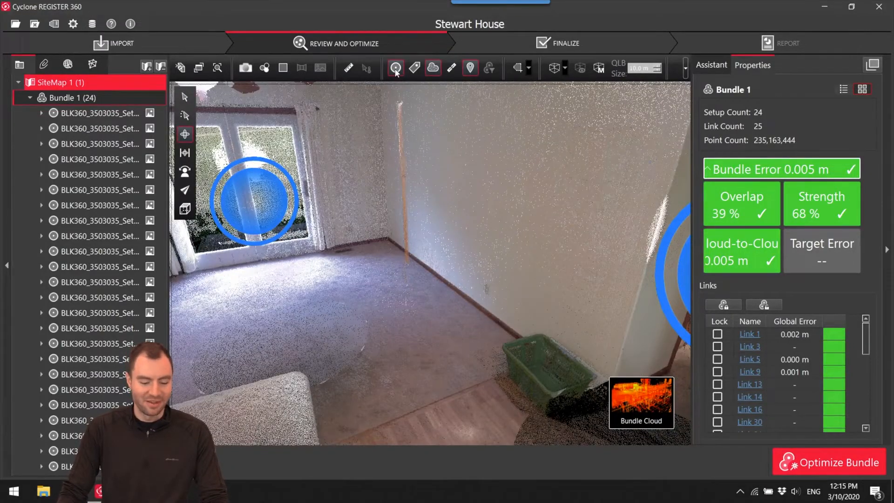
pyautogui.moveTo(439, 282); pyautogui.dragTo(537, 269)
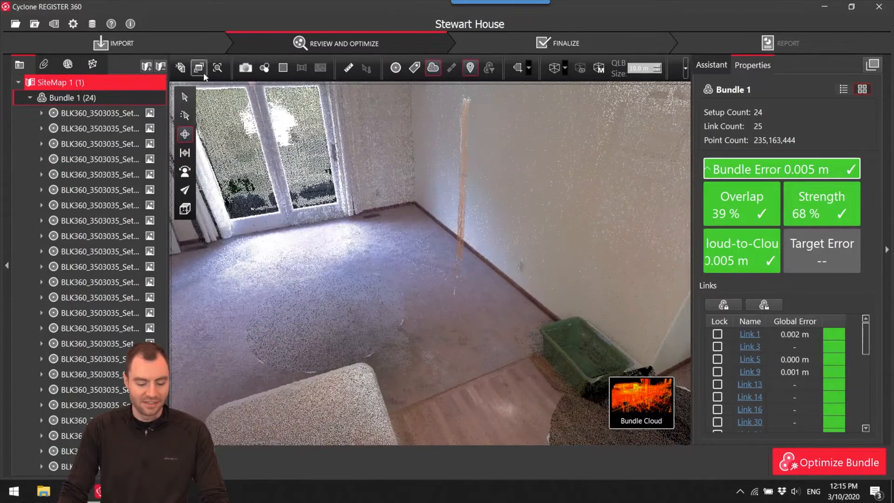
# Color the bundle cloud by setup and compare the stray strip's color with the wall and hallway.
pyautogui.click(265, 71)
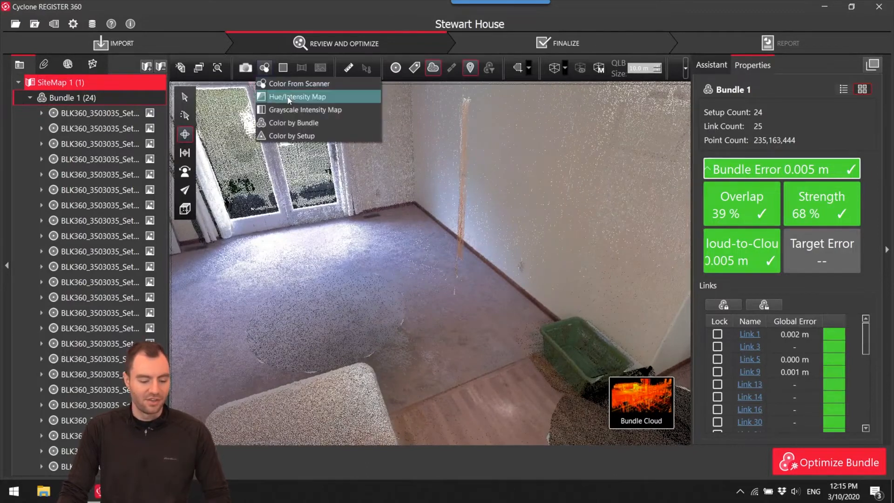
pyautogui.click(321, 136)
pyautogui.moveTo(419, 239); pyautogui.dragTo(484, 253)
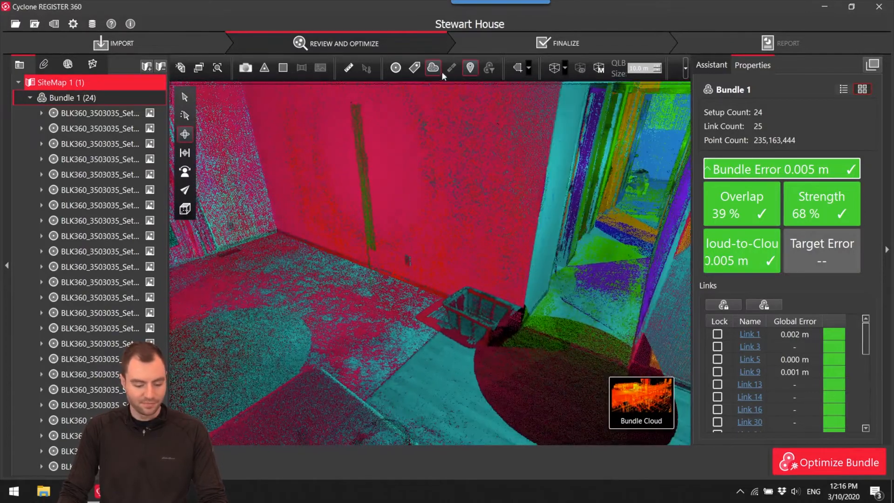
# Trace the strip's source through Setup74 and Setup79 to Setup81, and view its door gap in scanner colors without setup markers.
pyautogui.click(395, 68)
pyautogui.moveTo(503, 251); pyautogui.dragTo(578, 236)
pyautogui.click(348, 200)
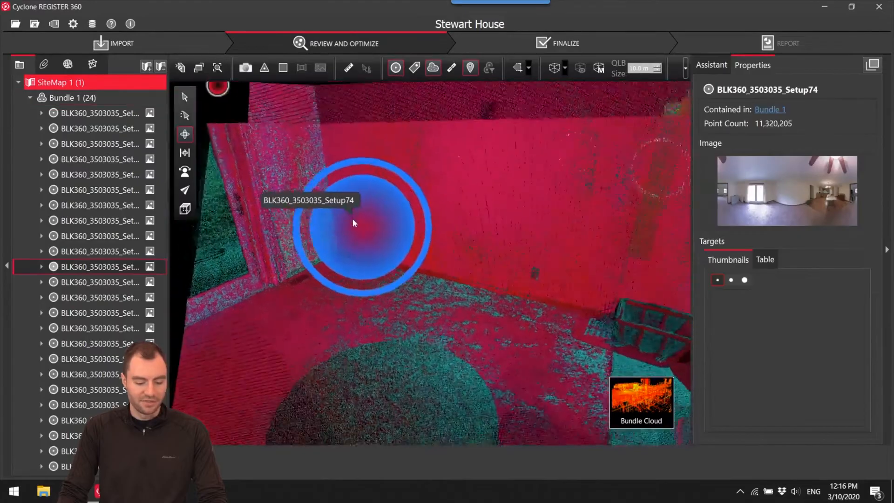
pyautogui.doubleClick(352, 220)
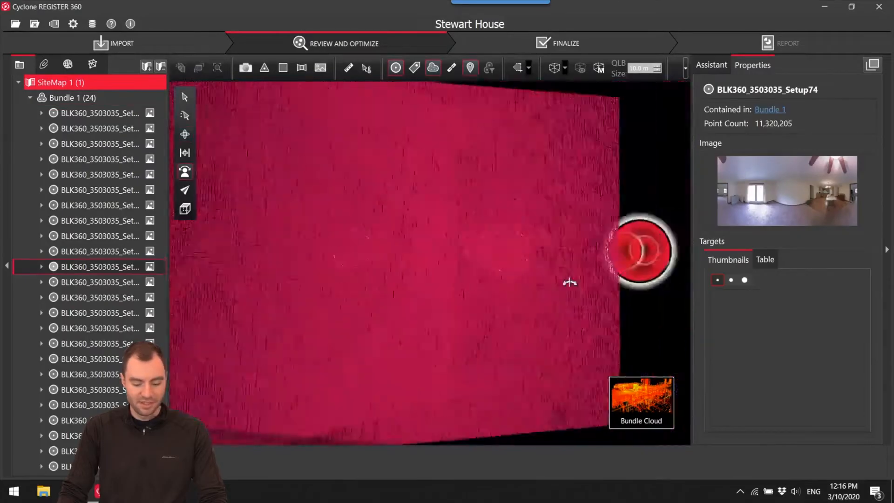
pyautogui.doubleClick(565, 227)
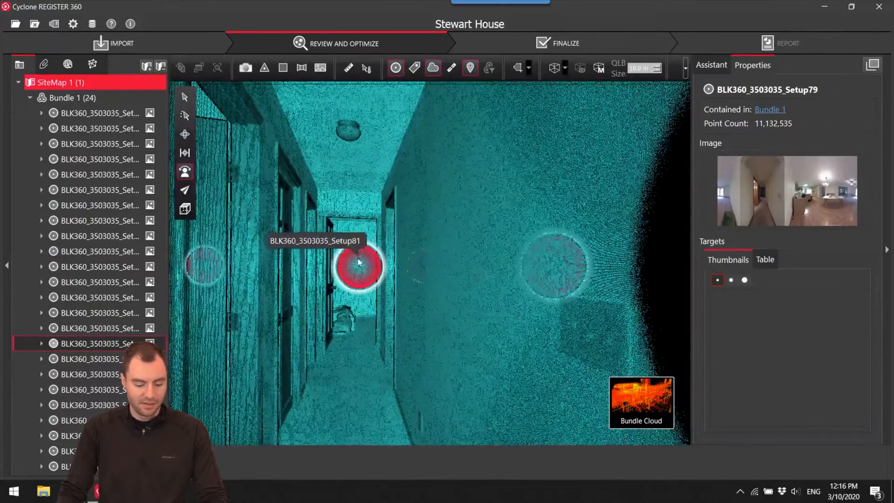
pyautogui.doubleClick(354, 269)
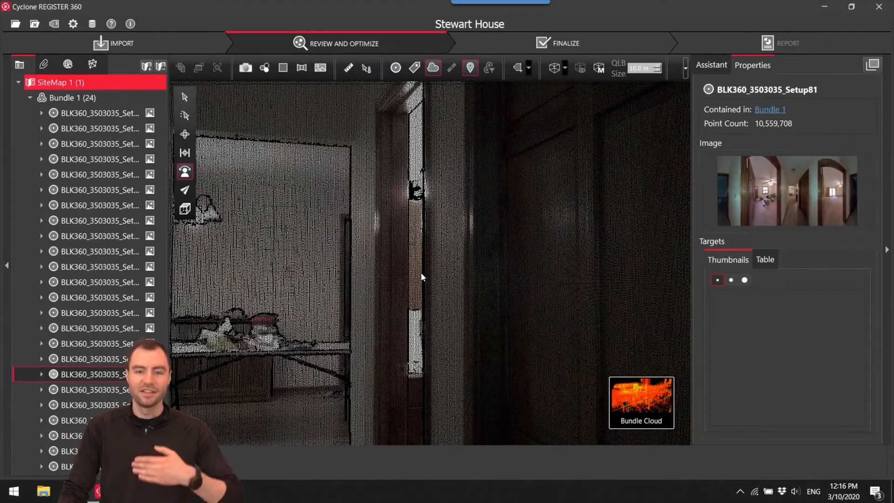
pyautogui.moveTo(632, 399)
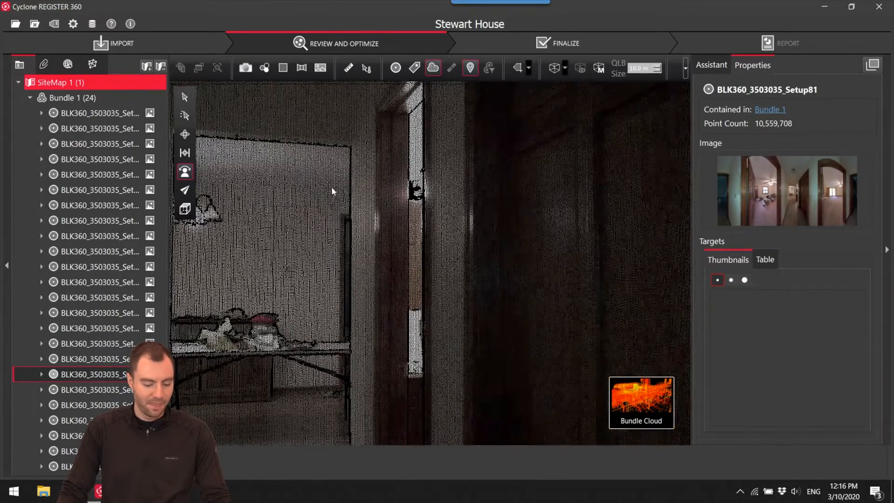
# Show the setup markers again, locate Setup81 in the hallway from above and display only its setup cloud.
pyautogui.scroll(-3, 333, 191)
pyautogui.click(185, 134)
pyautogui.moveTo(399, 200); pyautogui.dragTo(558, 210)
pyautogui.scroll(-3, 335, 213)
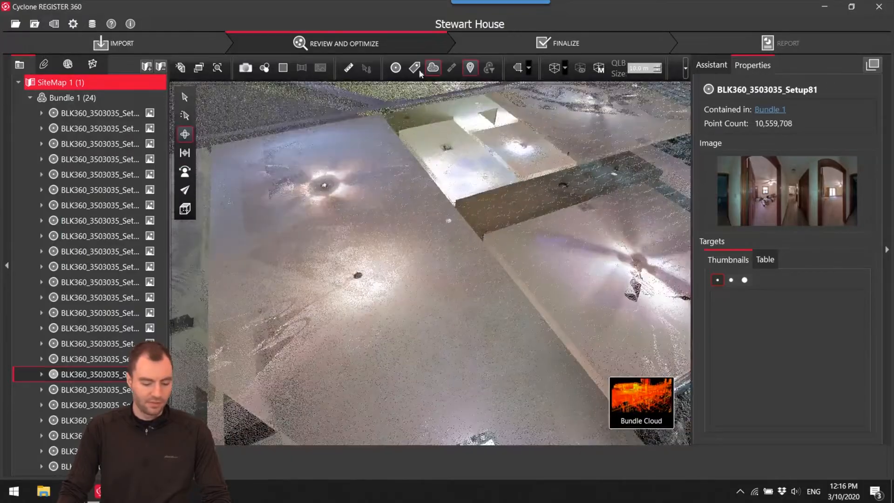
pyautogui.moveTo(467, 217); pyautogui.dragTo(532, 246)
pyautogui.scroll(5, 579, 159)
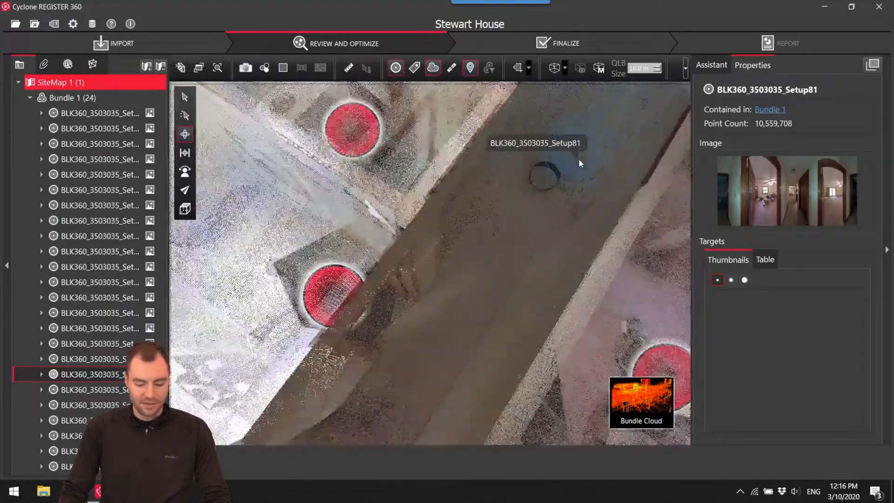
pyautogui.rightClick(578, 157)
pyautogui.click(589, 166)
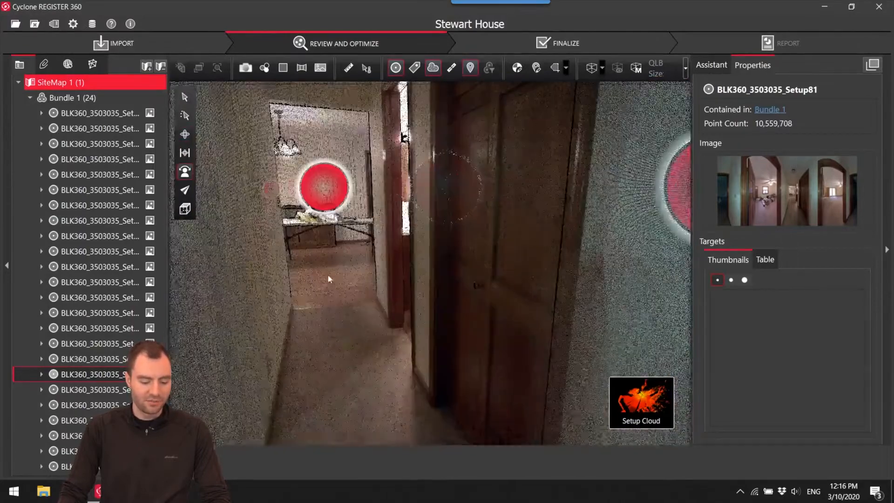
# Isolate the brown vertical strip of stray points in Setup81's cloud, fence it with a polygon and delete it.
pyautogui.moveTo(401, 166); pyautogui.dragTo(445, 205)
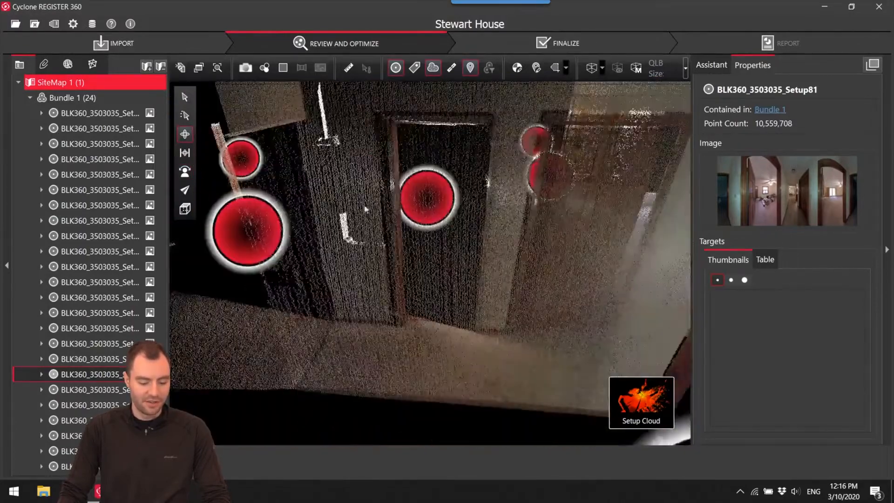
pyautogui.moveTo(444, 205); pyautogui.dragTo(559, 207, button='right')
pyautogui.moveTo(469, 205); pyautogui.dragTo(530, 217)
pyautogui.moveTo(503, 223); pyautogui.dragTo(559, 229, button='right')
pyautogui.moveTo(484, 248); pyautogui.dragTo(480, 223)
pyautogui.scroll(3, 409, 232)
pyautogui.moveTo(409, 232); pyautogui.dragTo(428, 268, button='right')
pyautogui.moveTo(428, 268)
pyautogui.mouseDown()
pyautogui.moveTo(412, 274)
pyautogui.moveTo(423, 279)
pyautogui.mouseUp()
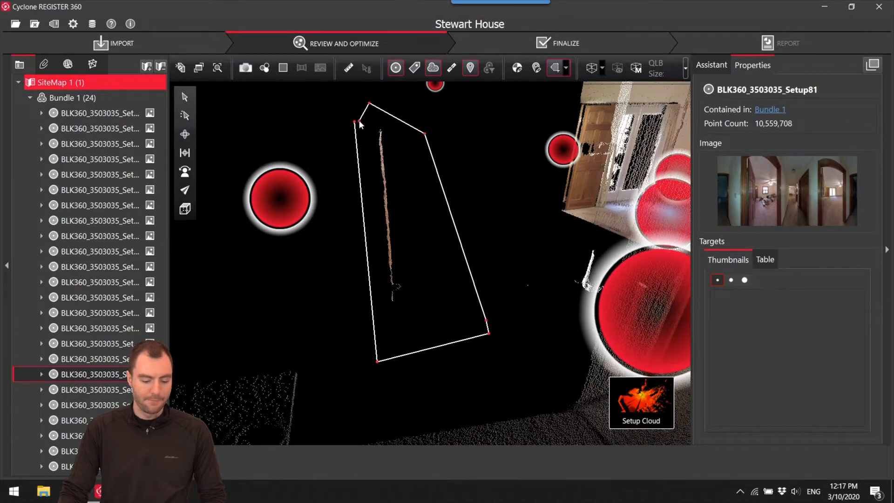
pyautogui.click(357, 122)
pyautogui.click(210, 461)
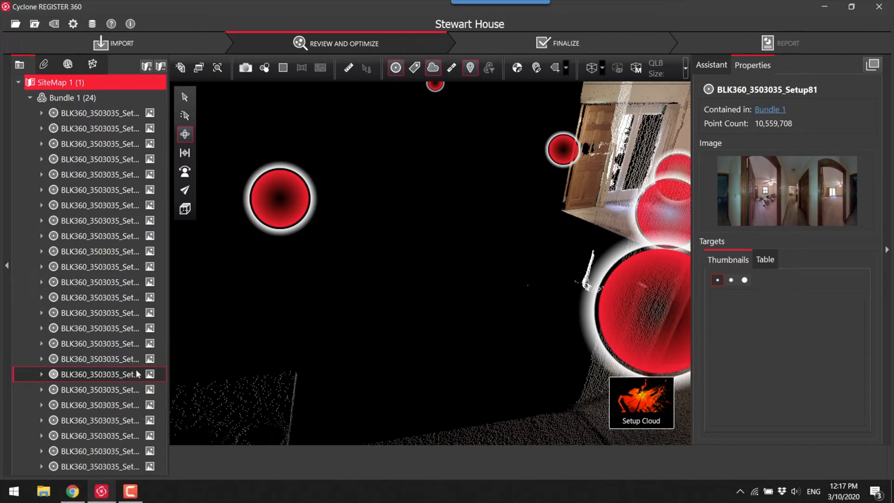
# Look at Setup81's Restore Deleted Points options Visual, Cloud-to-Cloud and Both, and close them without restoring anything.
pyautogui.rightClick(78, 376)
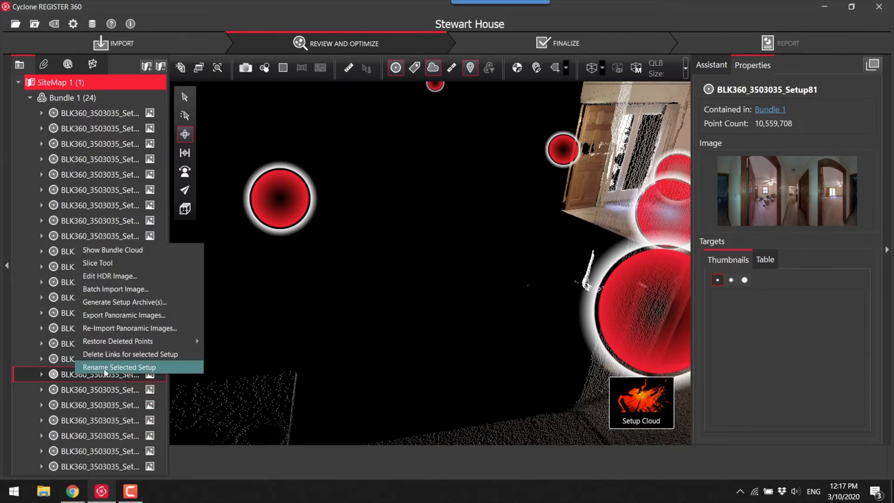
pyautogui.moveTo(116, 347)
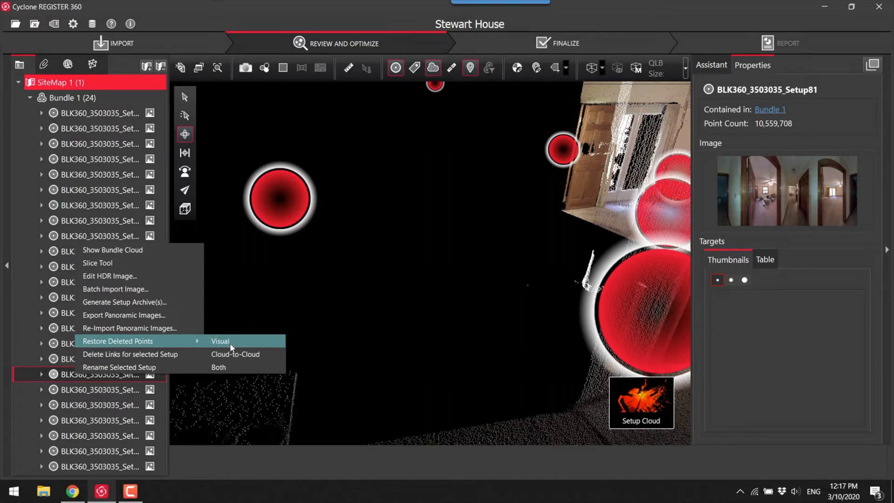
pyautogui.click(413, 309)
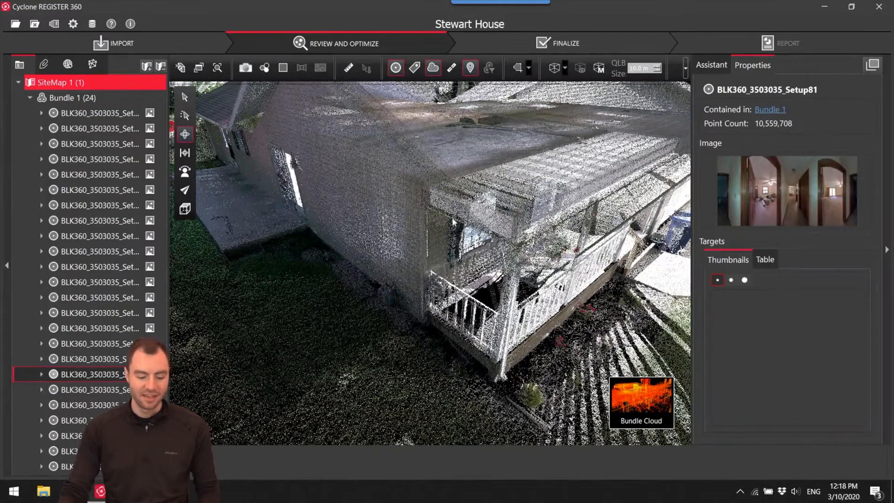
# Examine the bundle cloud from the porch corner into the living room, dining table and kitchen.
pyautogui.scroll(10, 395, 202)
pyautogui.scroll(5, 395, 161)
pyautogui.moveTo(395, 161); pyautogui.dragTo(425, 234)
pyautogui.moveTo(425, 234); pyautogui.dragTo(421, 165, button='right')
pyautogui.scroll(5, 428, 263)
pyautogui.moveTo(428, 267)
pyautogui.mouseDown()
pyautogui.moveTo(424, 254)
pyautogui.moveTo(435, 251)
pyautogui.mouseUp()
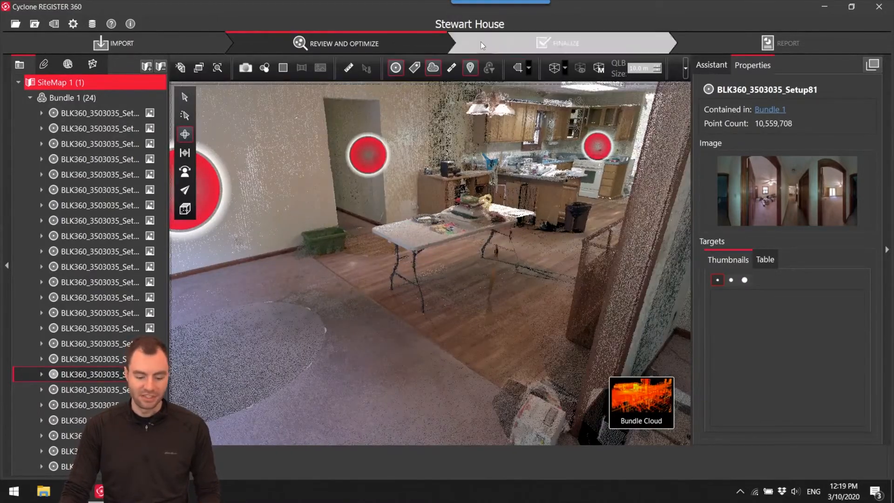
pyautogui.moveTo(423, 174); pyautogui.dragTo(505, 244)
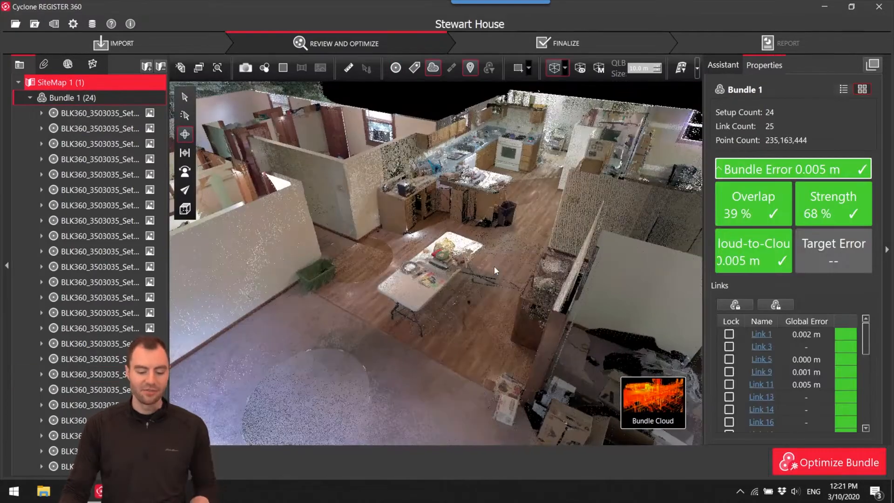
# Display the bundle cloud in grayscale intensity and pick the dining area floor to mark everything that is not floor.
pyautogui.moveTo(479, 292); pyautogui.dragTo(462, 214)
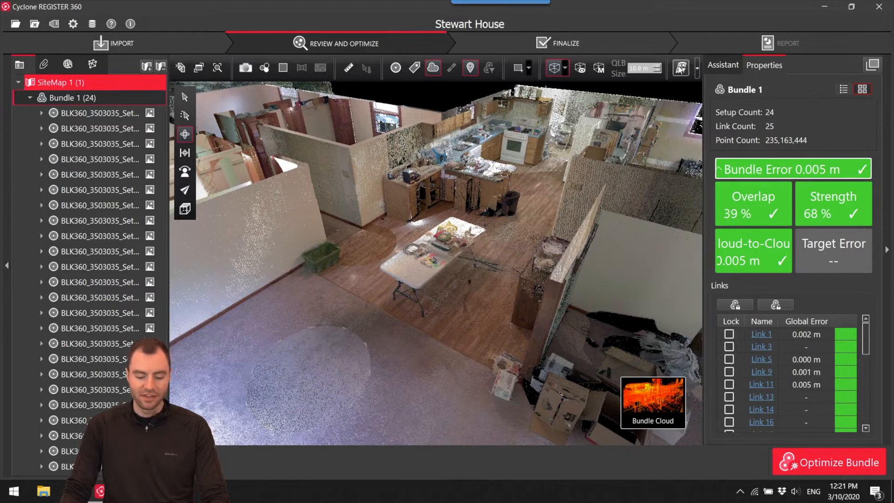
pyautogui.click(681, 68)
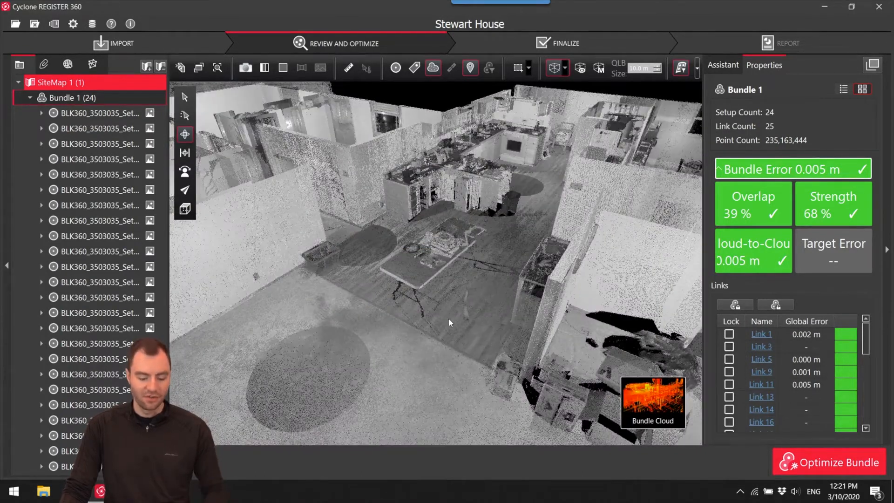
pyautogui.click(399, 309)
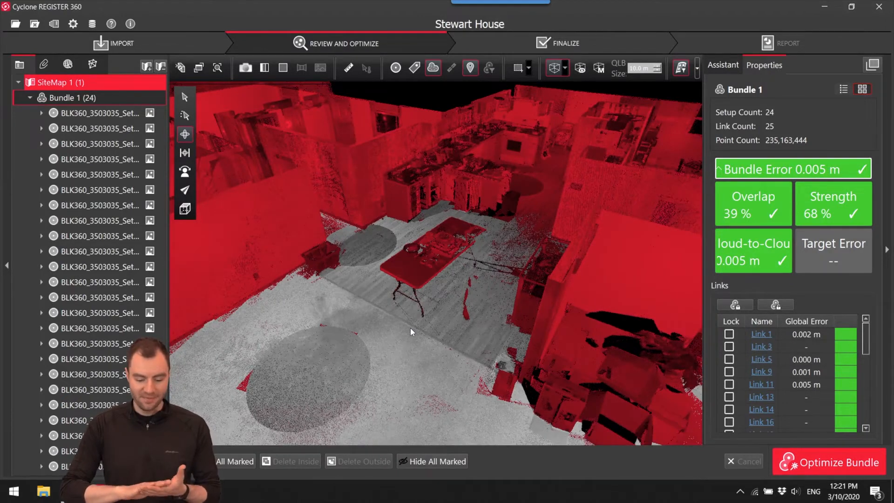
# Fence the marked dining table with a polygon from above and delete the marked points inside it.
pyautogui.moveTo(441, 292); pyautogui.dragTo(460, 254)
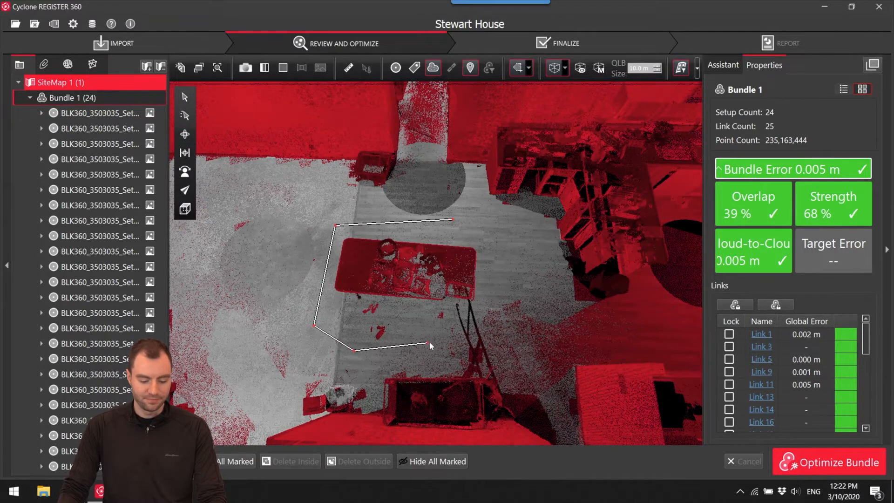
pyautogui.doubleClick(455, 220)
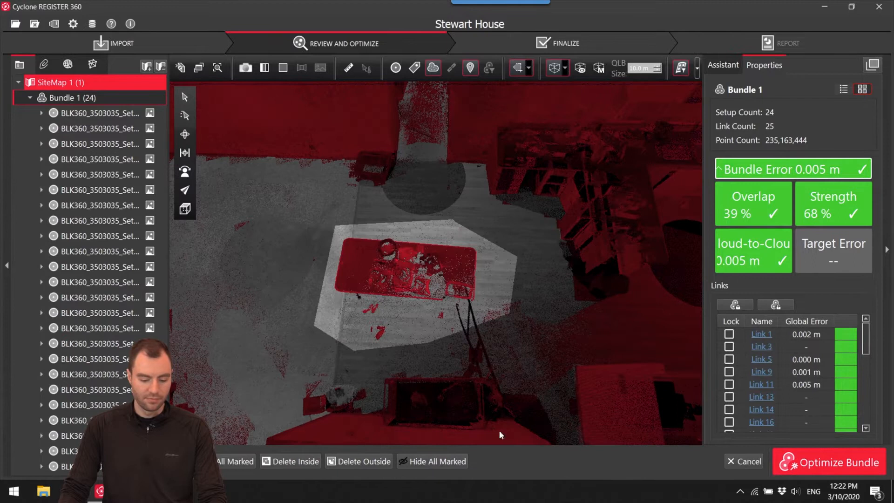
pyautogui.click(300, 462)
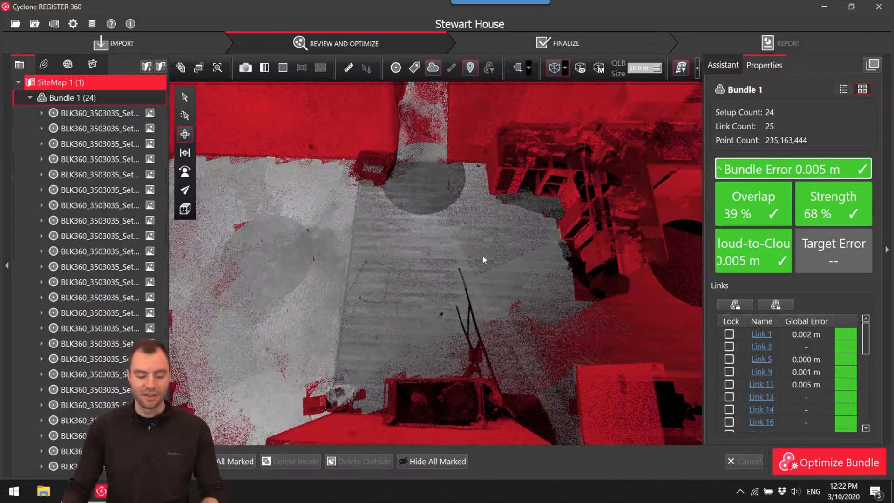
# Pick the kitchen floor as additional smooth surface and finalize the smooth surface segmentation of the bundle cloud.
pyautogui.moveTo(373, 298); pyautogui.dragTo(461, 310)
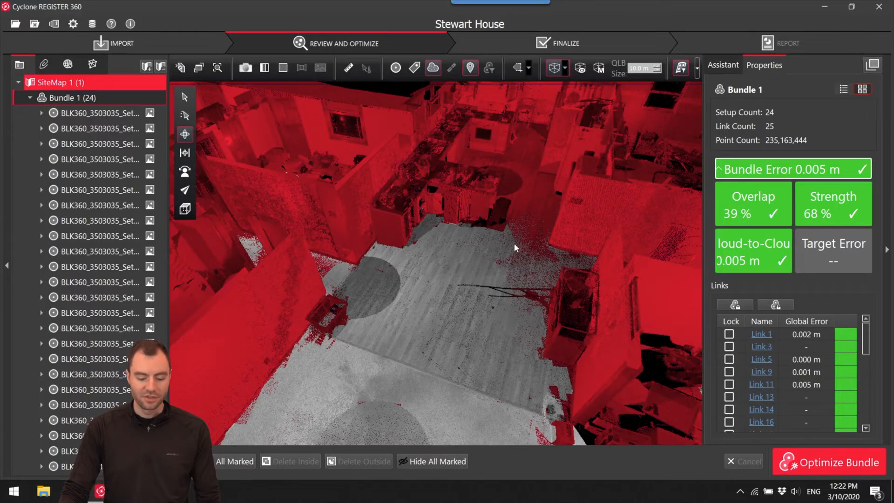
pyautogui.moveTo(450, 321); pyautogui.dragTo(419, 250)
pyautogui.moveTo(457, 331); pyautogui.dragTo(461, 309)
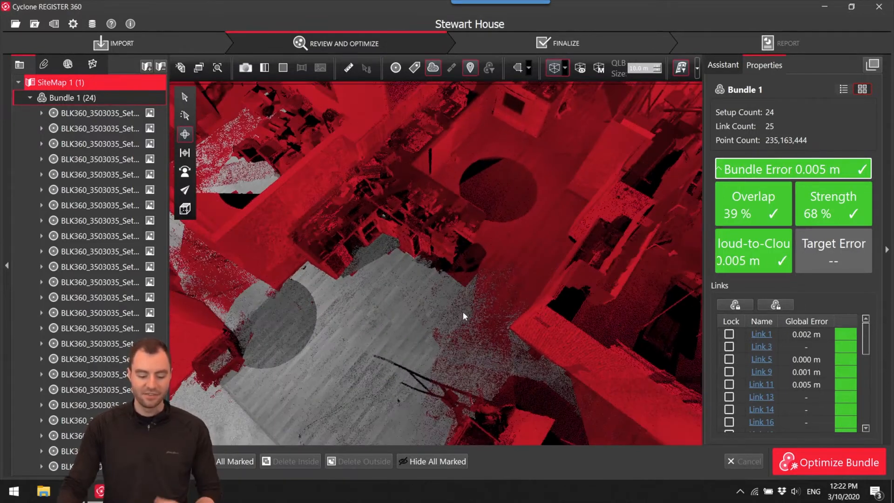
pyautogui.click(506, 277)
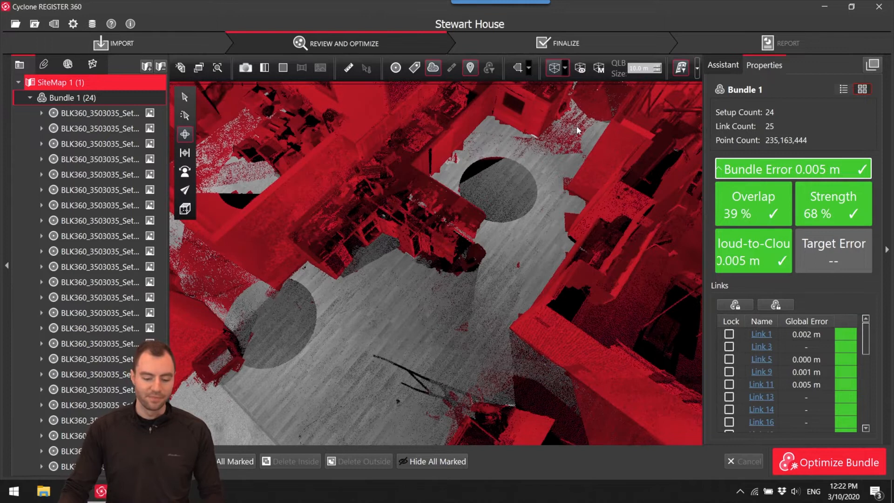
pyautogui.click(680, 69)
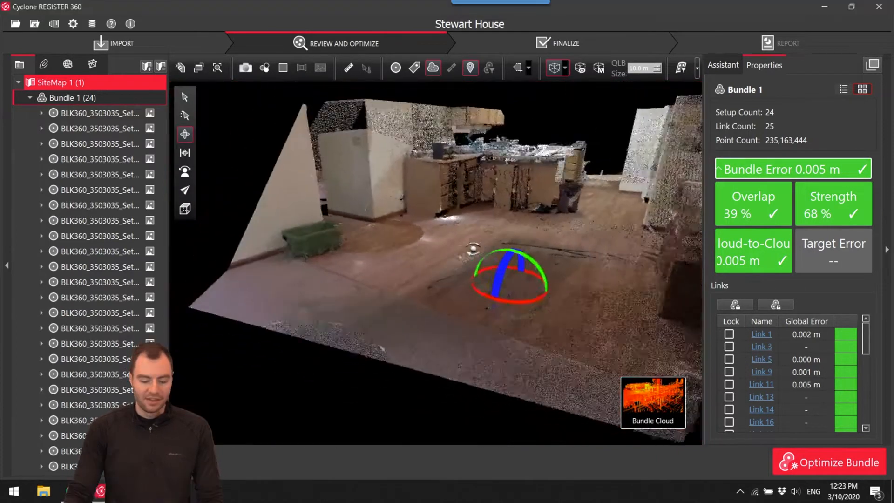
# Check the cleaned dining area in the bundle cloud, and switch to the SiteMap with its setup markers shown.
pyautogui.moveTo(473, 265)
pyautogui.mouseDown()
pyautogui.moveTo(495, 286)
pyautogui.moveTo(460, 281)
pyautogui.moveTo(442, 333)
pyautogui.moveTo(523, 279)
pyautogui.moveTo(545, 278)
pyautogui.moveTo(466, 274)
pyautogui.mouseUp()
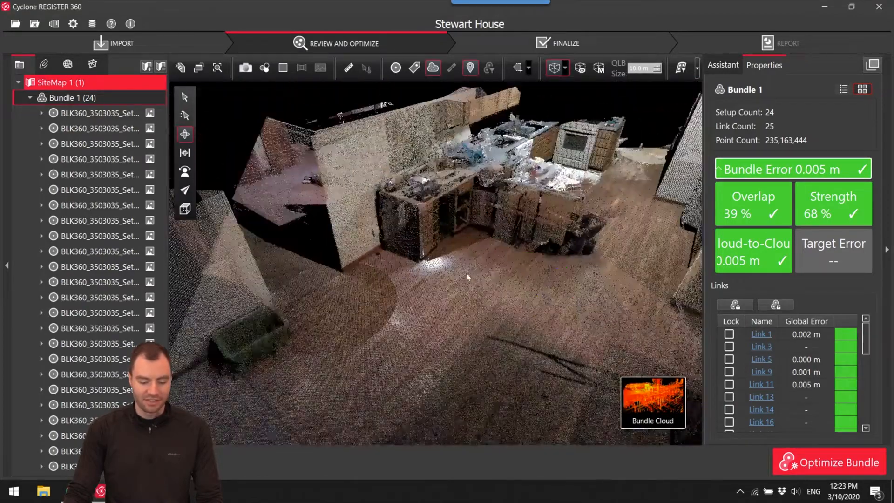
pyautogui.scroll(-5, 465, 273)
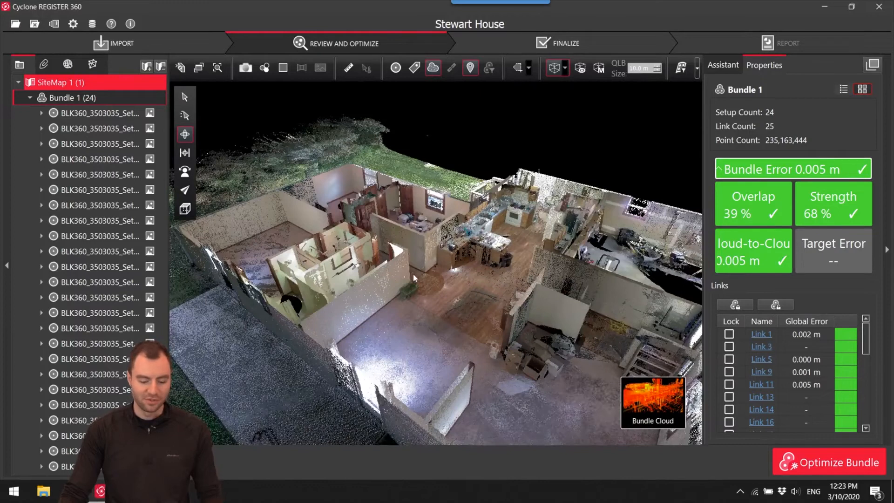
pyautogui.scroll(-3, 412, 273)
pyautogui.moveTo(431, 275); pyautogui.dragTo(538, 245)
pyautogui.click(626, 409)
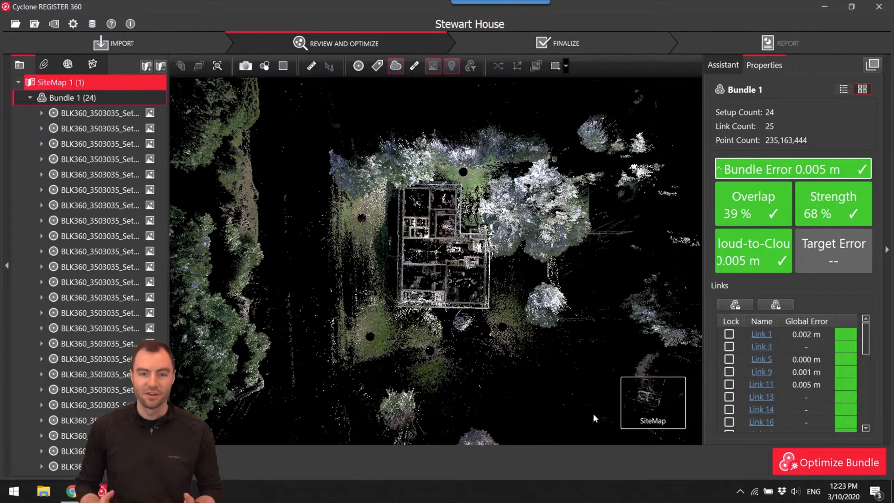
pyautogui.scroll(5, 383, 257)
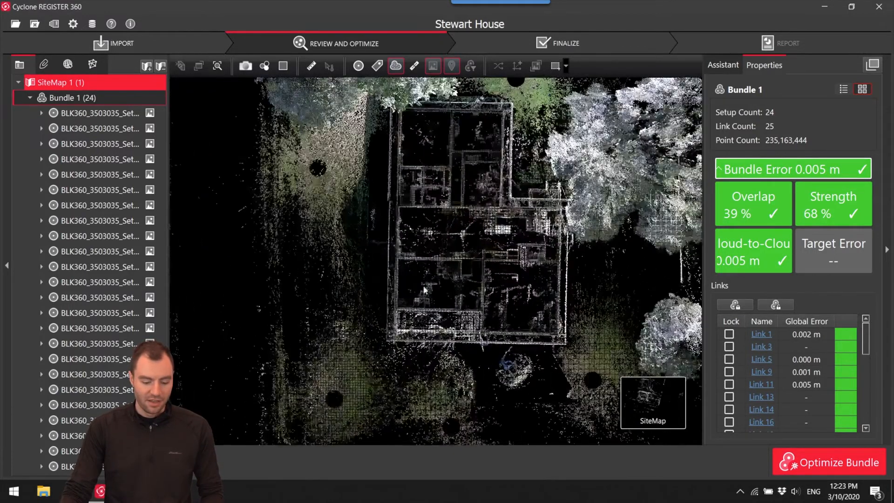
pyautogui.click(359, 67)
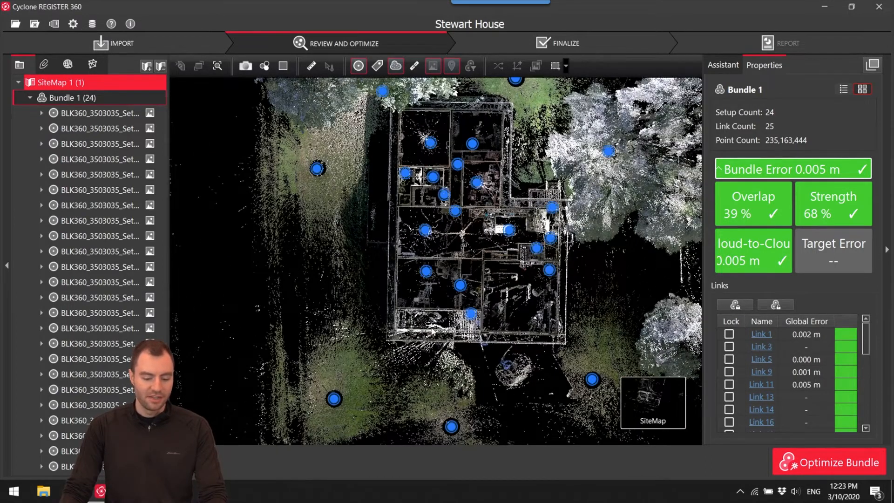
# Select Setup73 in the SiteMap and rotate the whole bundle around it so the house sits at an angle.
pyautogui.click(471, 258)
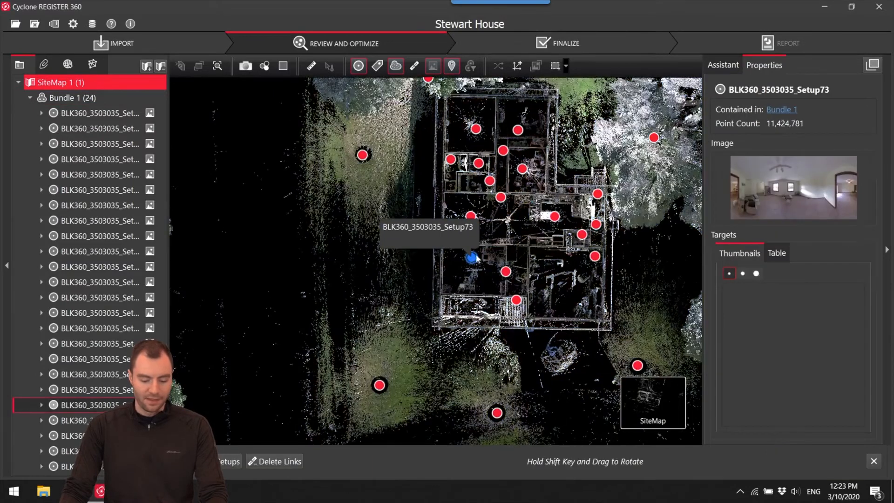
pyautogui.keyDown('shift'); pyautogui.moveTo(560, 222); pyautogui.dragTo(476, 266); pyautogui.keyUp('shift')
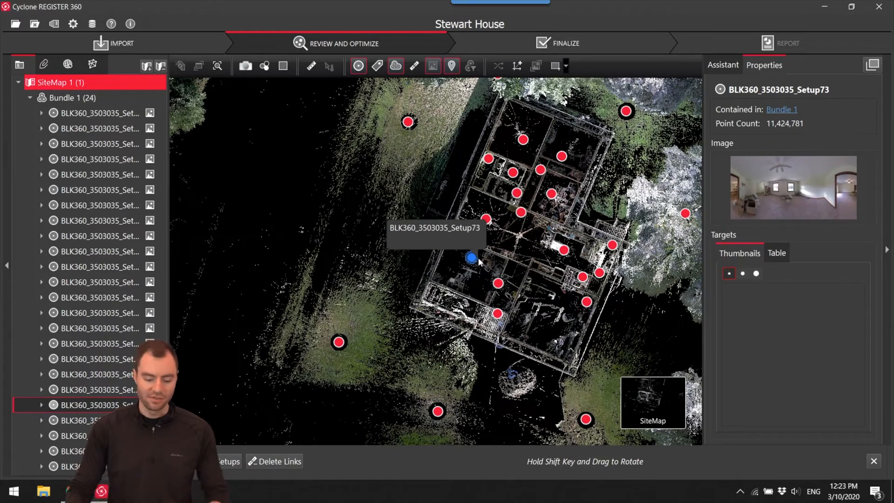
pyautogui.moveTo(476, 262)
pyautogui.keyDown('shift'); pyautogui.mouseDown()
pyautogui.moveTo(432, 257)
pyautogui.moveTo(441, 257)
pyautogui.moveTo(426, 294)
pyautogui.moveTo(449, 273)
pyautogui.mouseUp(); pyautogui.keyUp('shift')
# Create a UCS named Stewart House with its origin at the house corner and its axis along the exterior wall, heading -22.51.
pyautogui.scroll(3, 472, 256)
pyautogui.scroll(4, 372, 292)
pyautogui.scroll(-1, 440, 265)
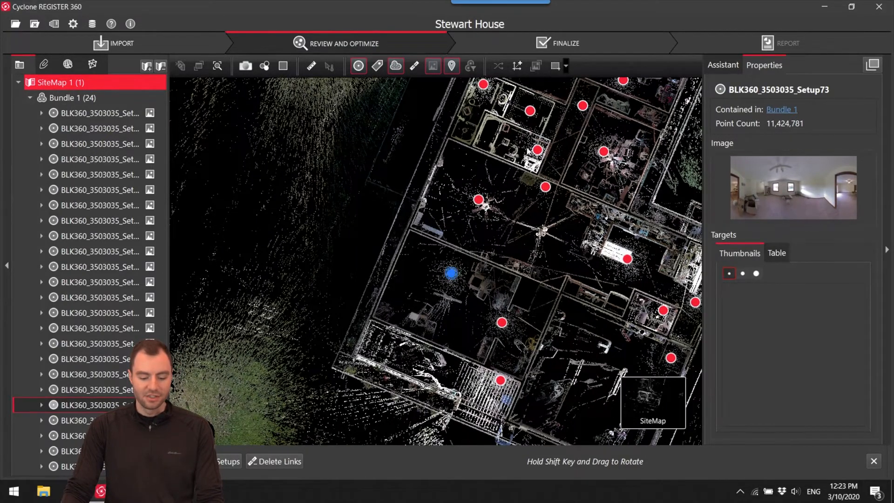
pyautogui.click(516, 67)
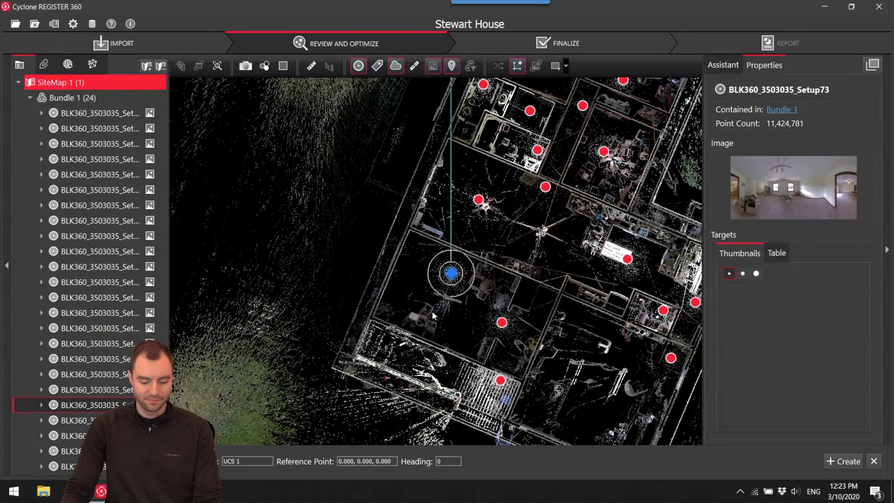
pyautogui.moveTo(452, 273)
pyautogui.mouseDown()
pyautogui.moveTo(351, 251)
pyautogui.moveTo(333, 260)
pyautogui.moveTo(374, 318)
pyautogui.moveTo(382, 315)
pyautogui.moveTo(375, 319)
pyautogui.mouseUp()
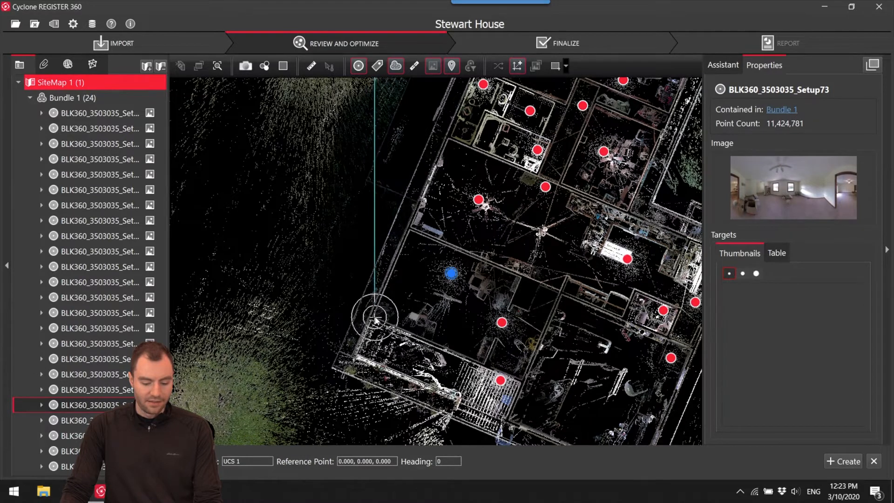
pyautogui.moveTo(380, 189); pyautogui.dragTo(432, 187)
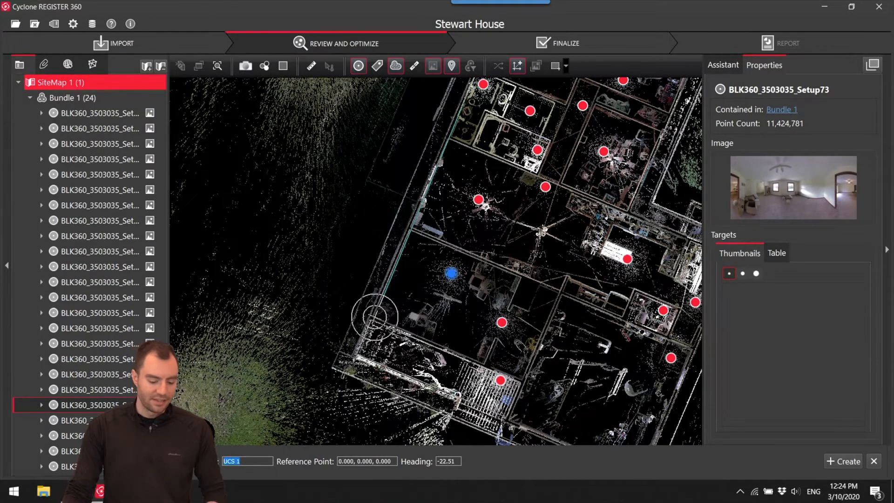
pyautogui.write('Stewart House')
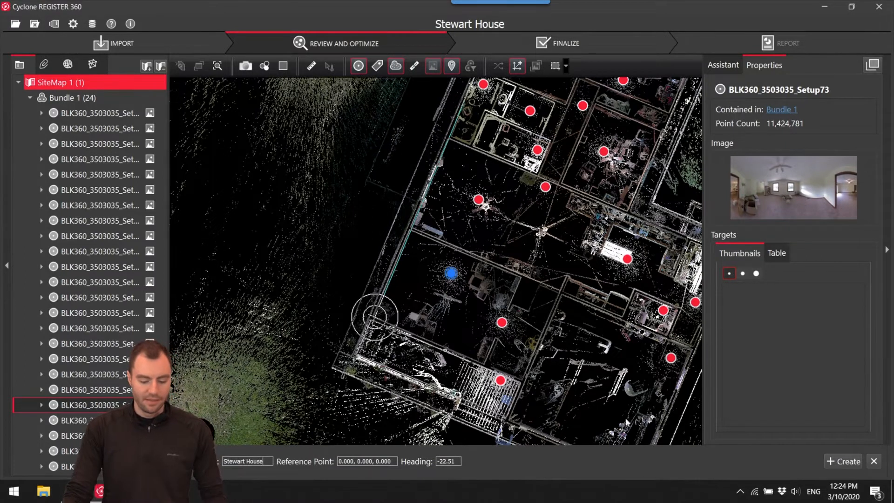
pyautogui.click(833, 462)
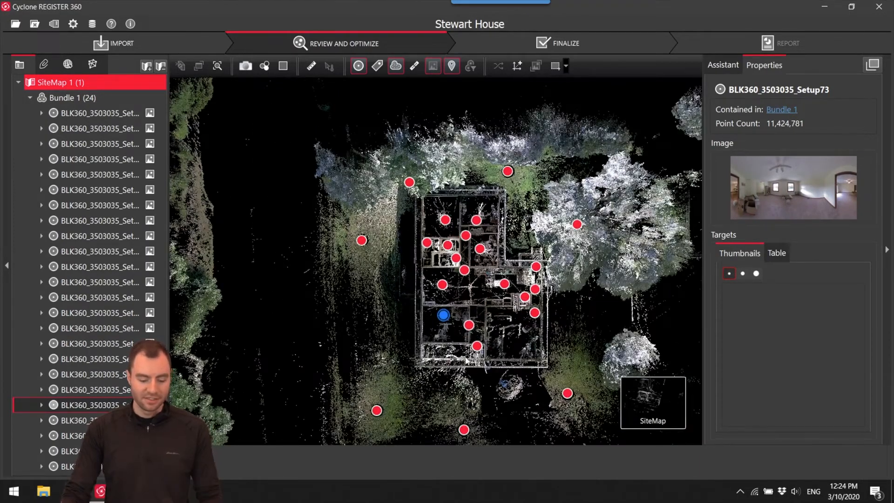
# Open the bundle cloud from the SiteMap and display it in Top view with the setup markers hidden.
pyautogui.scroll(5, 465, 359)
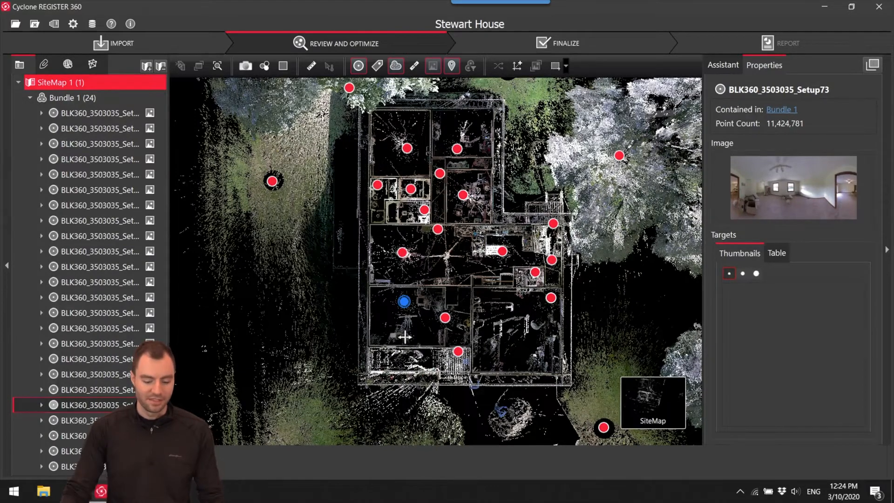
pyautogui.doubleClick(403, 301)
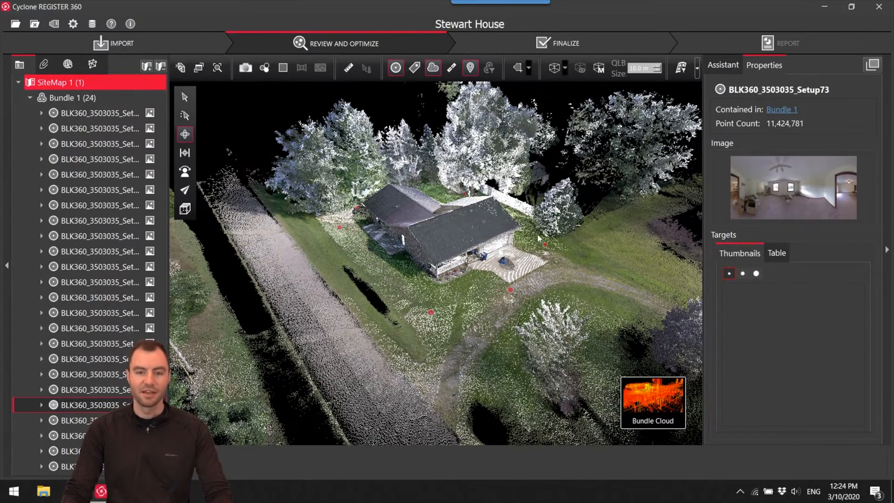
pyautogui.scroll(5, 524, 242)
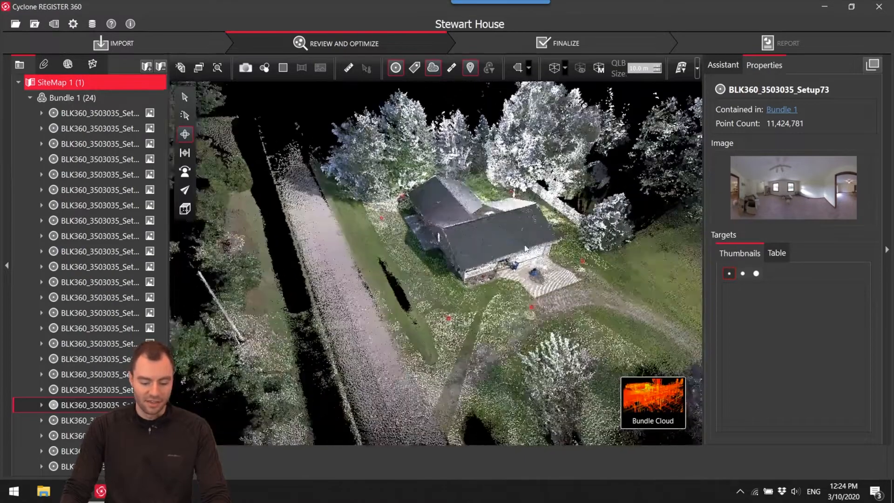
pyautogui.scroll(-4, 525, 245)
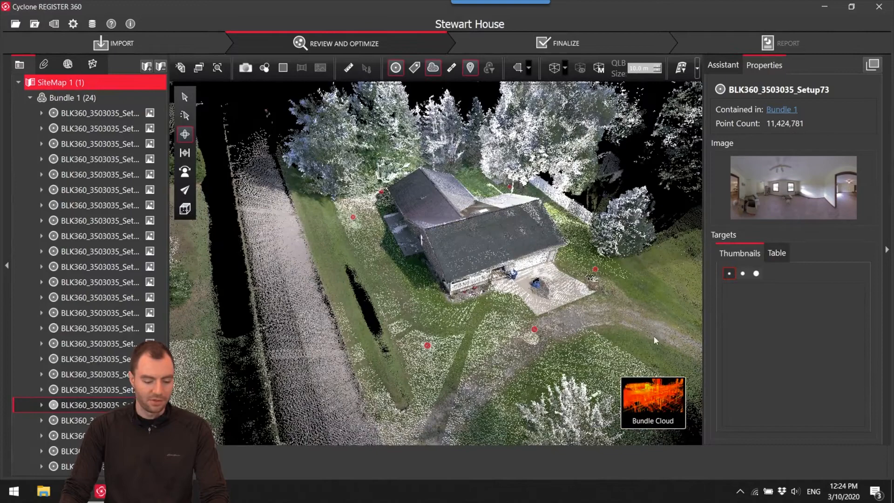
pyautogui.click(185, 209)
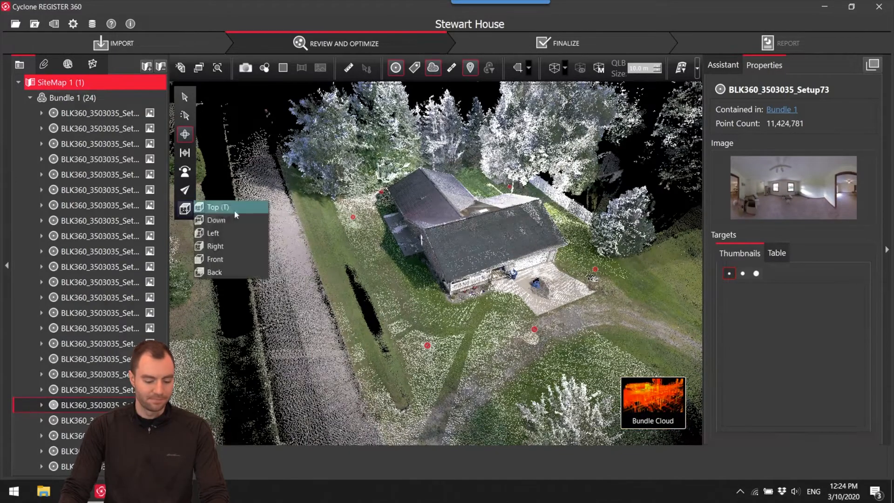
pyautogui.click(246, 211)
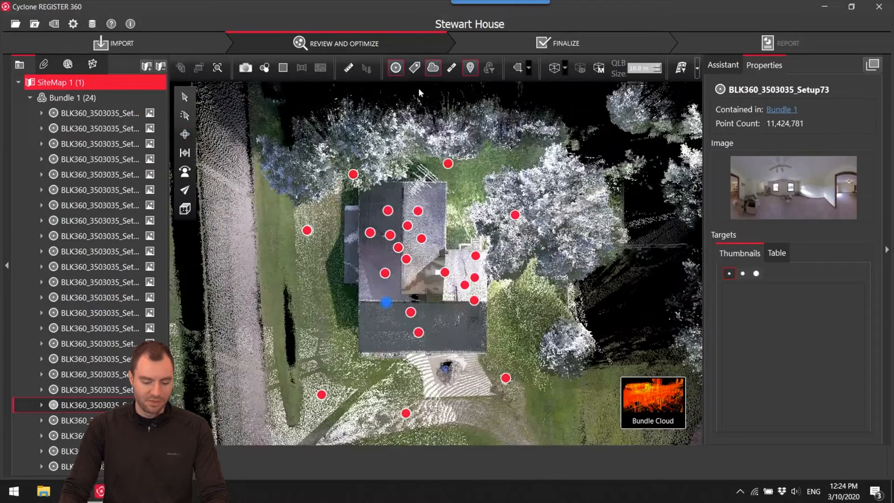
pyautogui.click(396, 67)
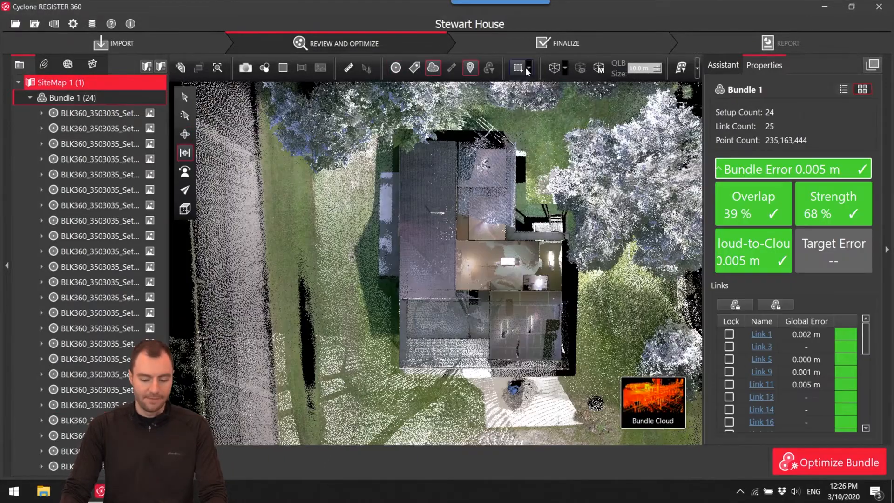
# Draw a polygonal fence around the house outline and delete all visual points outside it.
pyautogui.click(528, 69)
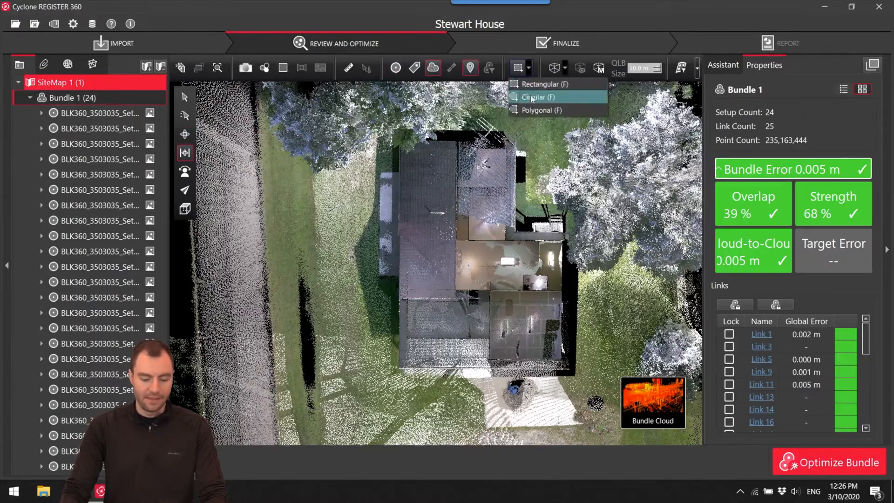
pyautogui.click(540, 94)
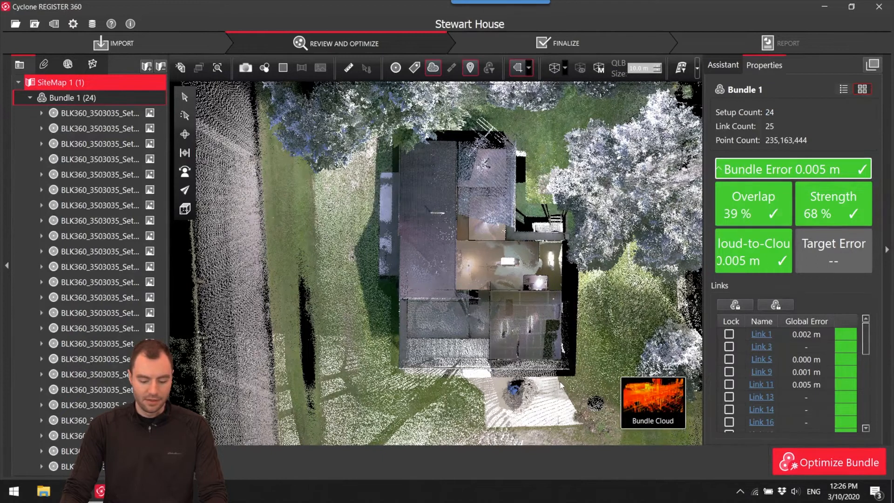
pyautogui.click(381, 380)
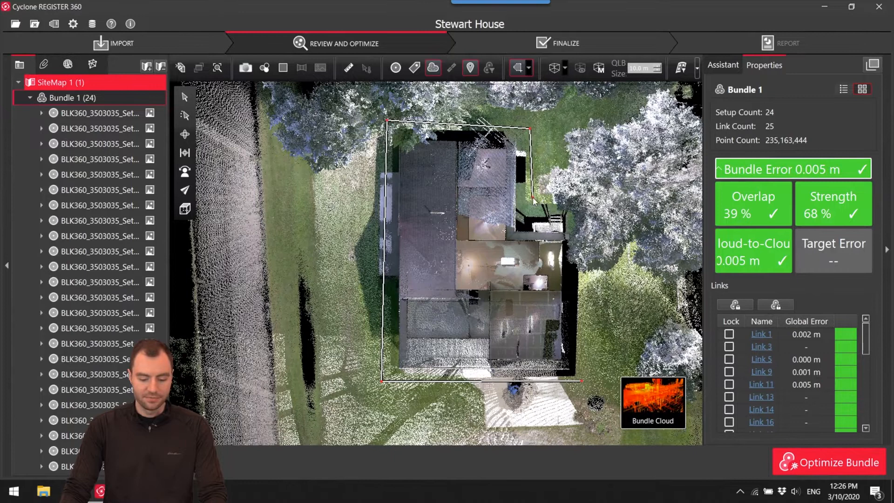
pyautogui.click(582, 381)
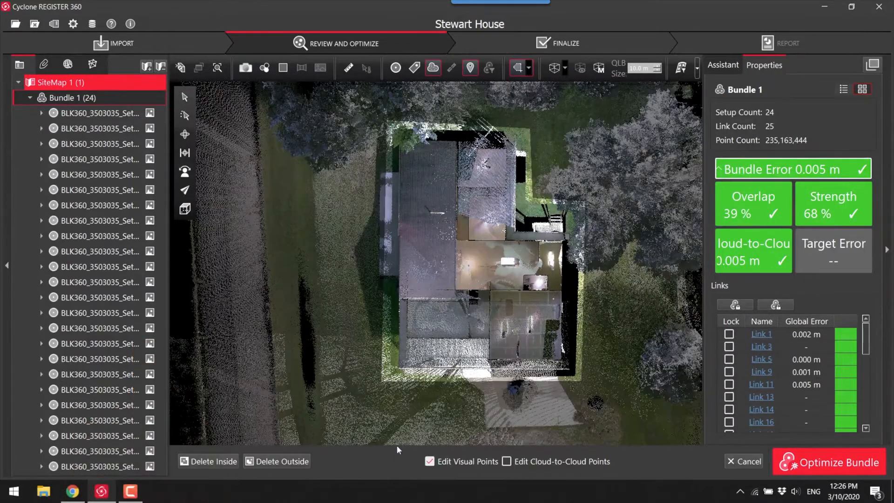
pyautogui.click(278, 461)
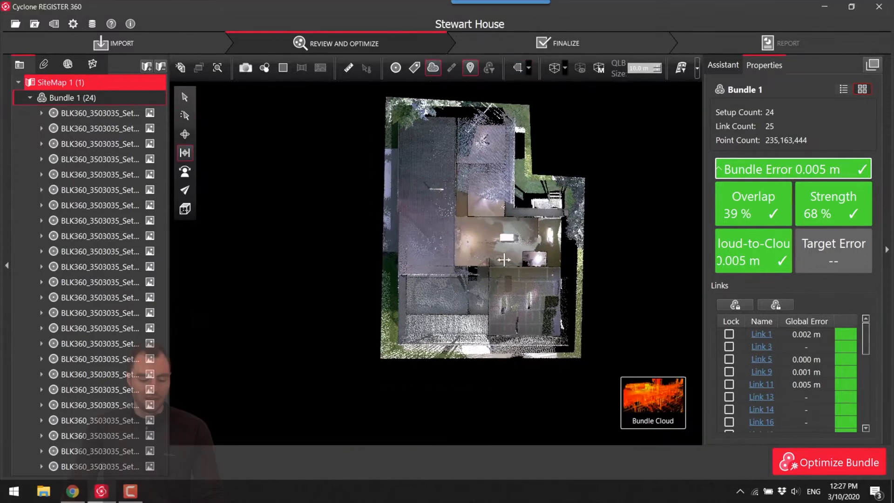
# Fence the leftover tree points beside the end of the roof with a polygon and delete them from the cloud.
pyautogui.moveTo(480, 285); pyautogui.dragTo(488, 247)
pyautogui.moveTo(491, 265); pyautogui.dragTo(543, 272, button='right')
pyautogui.moveTo(519, 258); pyautogui.dragTo(638, 219)
pyautogui.moveTo(437, 238); pyautogui.dragTo(551, 237, button='right')
pyautogui.moveTo(493, 264)
pyautogui.mouseDown()
pyautogui.moveTo(450, 237)
pyautogui.moveTo(471, 248)
pyautogui.mouseUp()
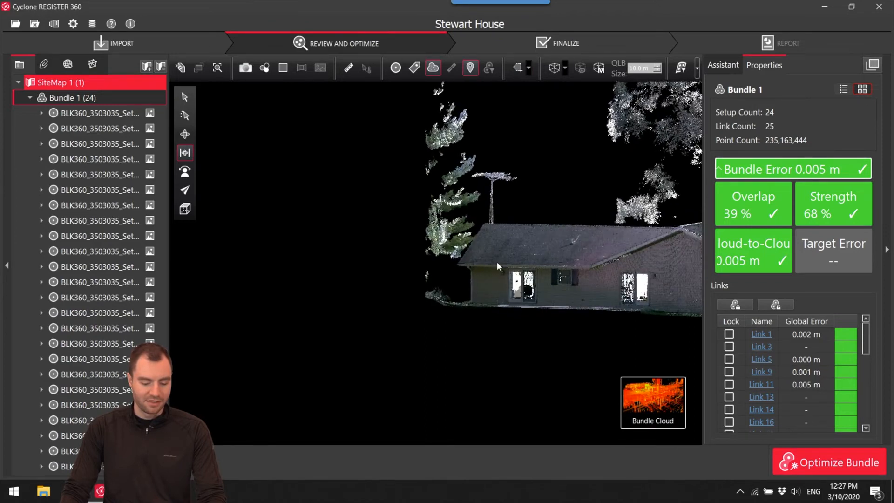
pyautogui.moveTo(489, 263); pyautogui.dragTo(509, 267, button='right')
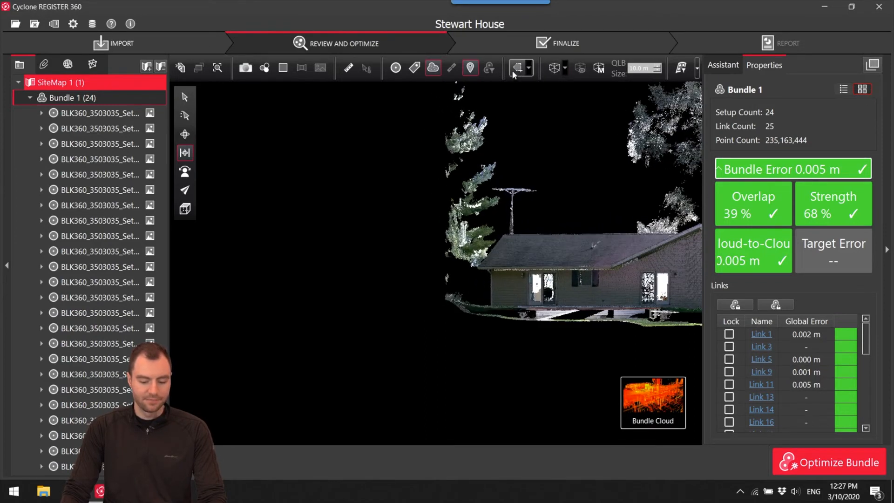
pyautogui.click(473, 269)
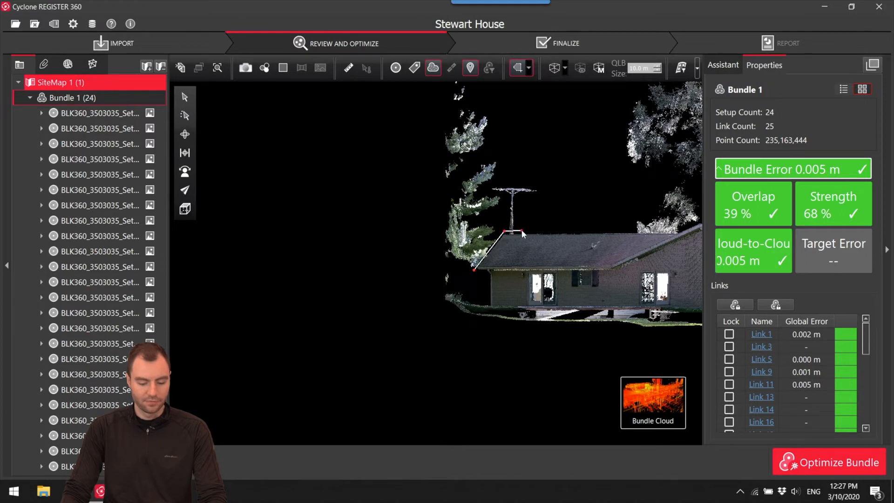
pyautogui.click(411, 306)
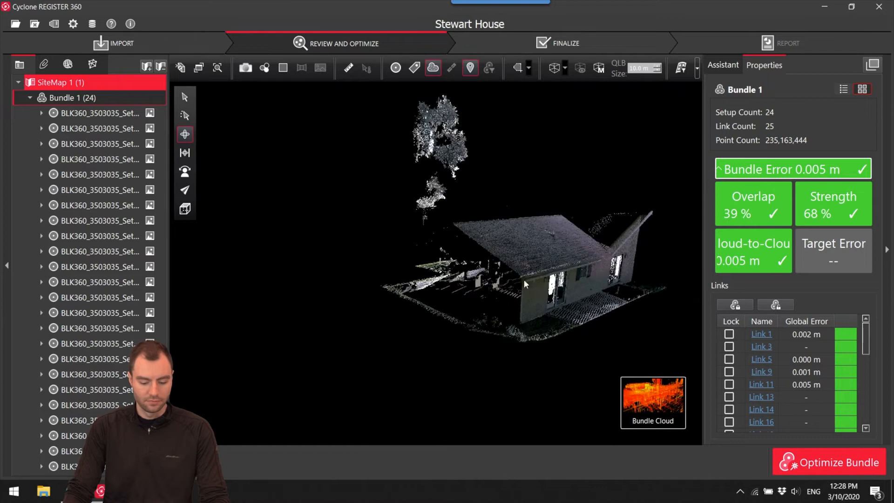
pyautogui.moveTo(524, 283); pyautogui.dragTo(553, 272)
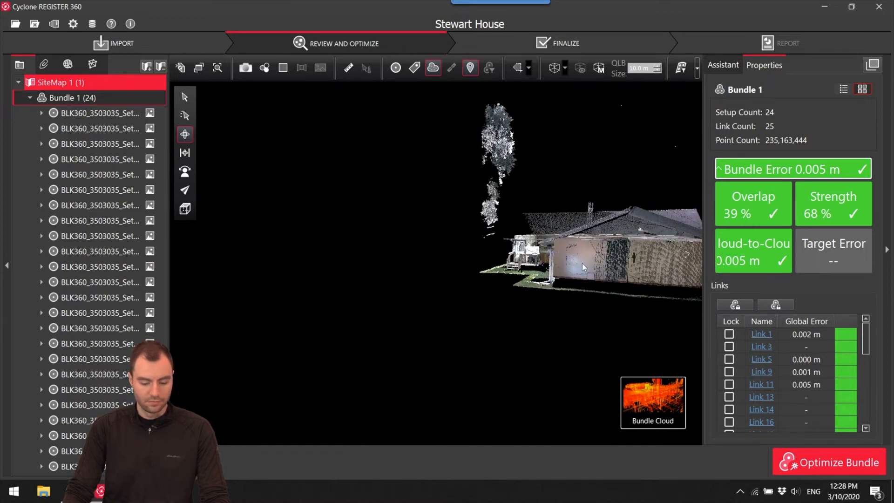
# Fence the tree points floating above the end of the roof with a polygon and delete them from the bundle cloud.
pyautogui.moveTo(553, 273); pyautogui.dragTo(526, 296, button='right')
pyautogui.moveTo(526, 297); pyautogui.dragTo(512, 260)
pyautogui.scroll(3, 512, 260)
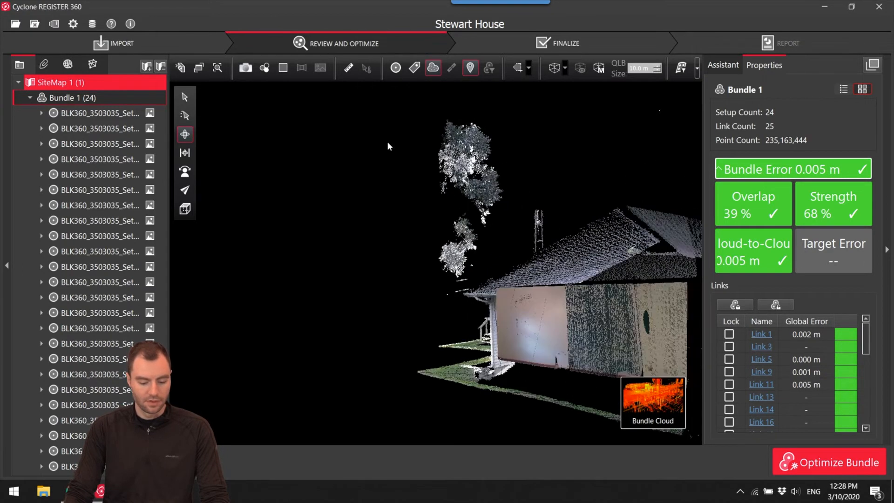
pyautogui.click(518, 69)
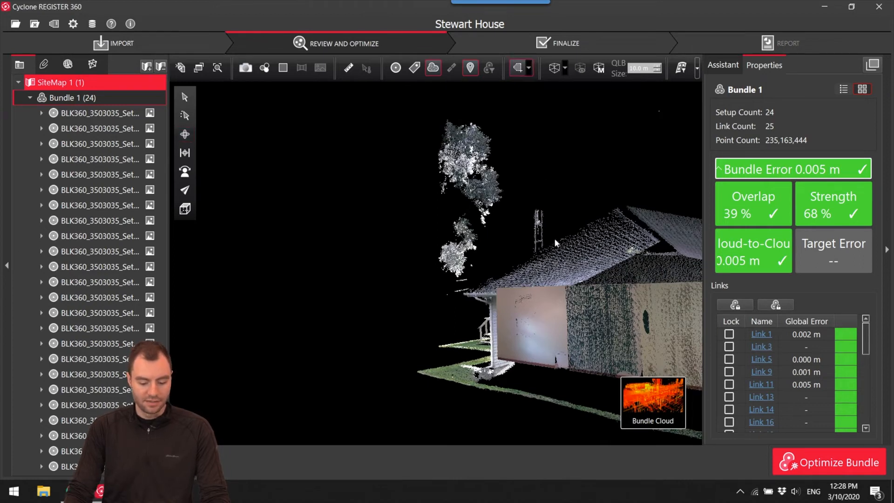
pyautogui.click(557, 237)
pyautogui.click(446, 297)
pyautogui.click(399, 266)
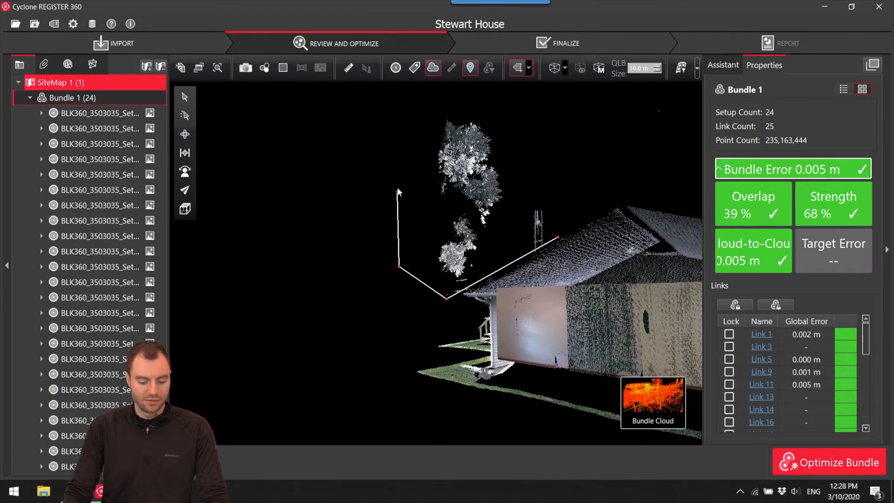
pyautogui.doubleClick(557, 203)
pyautogui.click(217, 463)
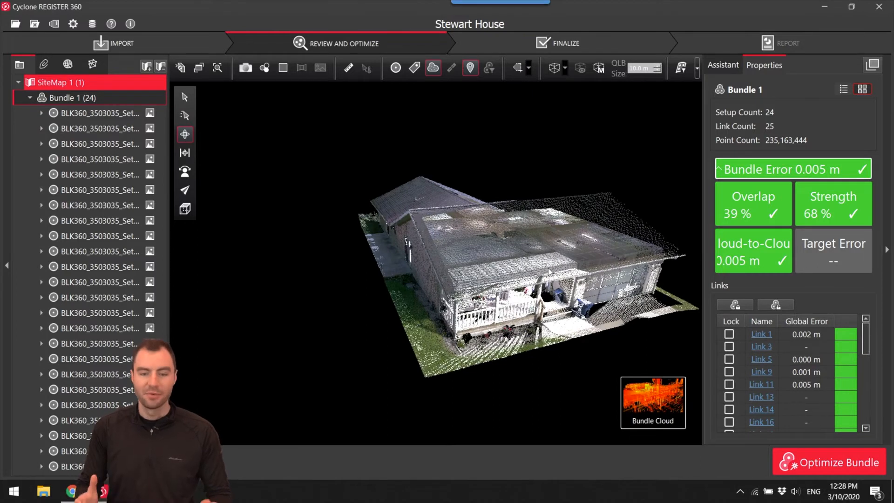
# Finalize the cleaned project, accept the bundle's acceptance metrics and look through the registration report.
pyautogui.moveTo(544, 274); pyautogui.dragTo(458, 267)
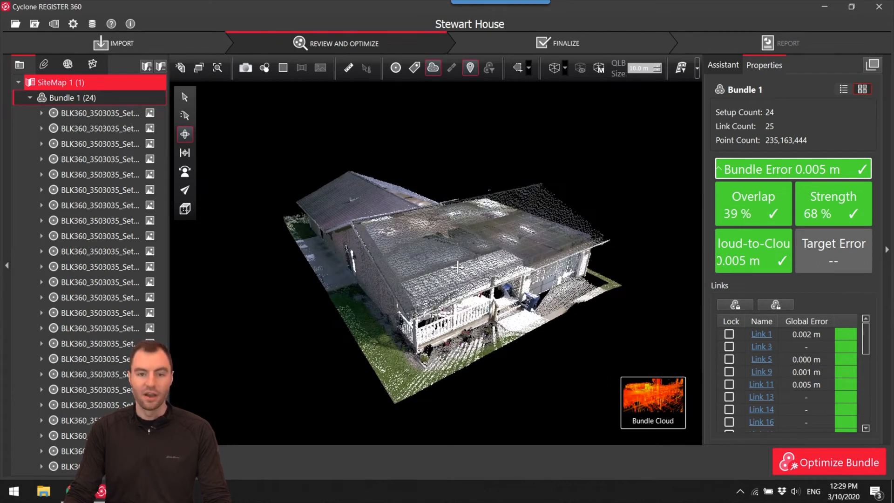
pyautogui.click(563, 49)
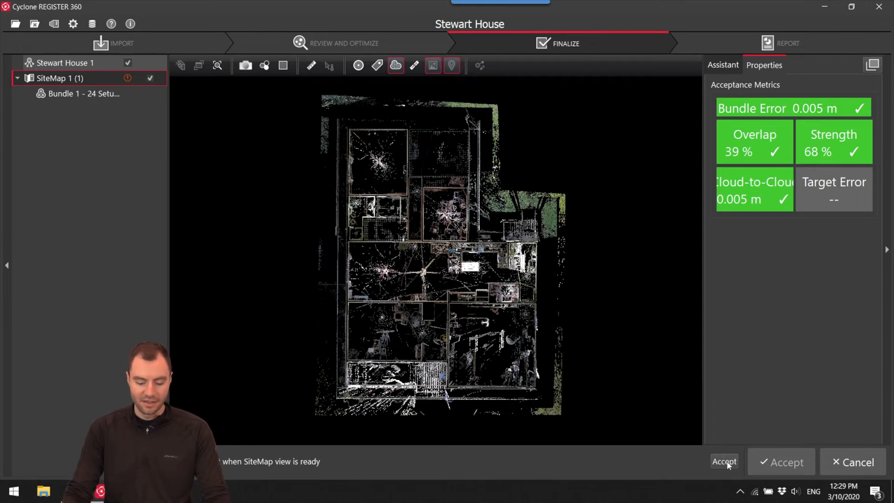
pyautogui.click(774, 468)
pyautogui.scroll(-5, 433, 252)
pyautogui.scroll(-20, 401, 217)
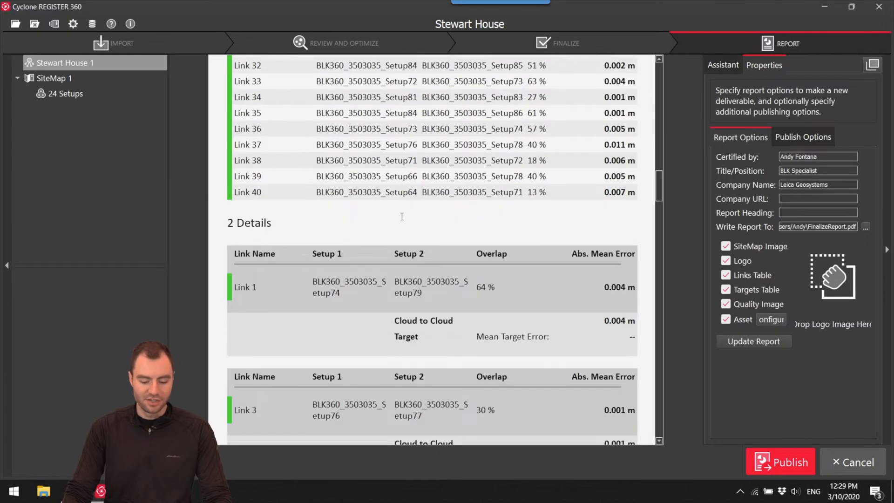
pyautogui.scroll(20, 402, 216)
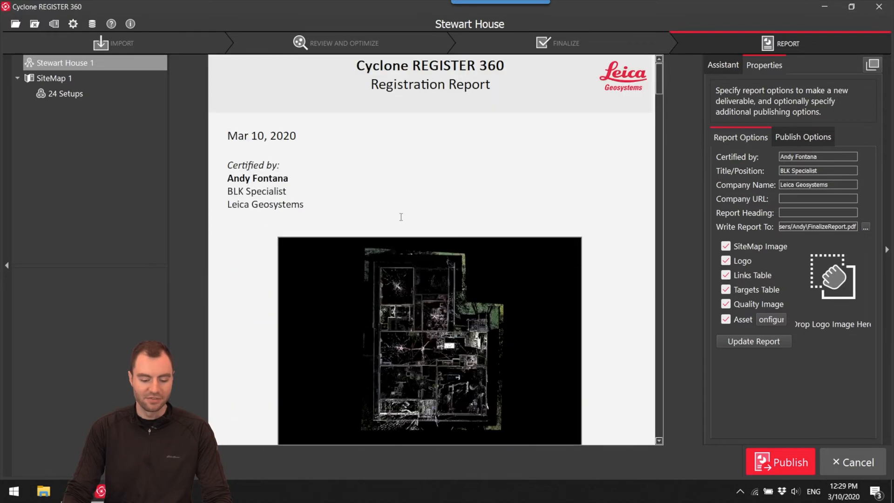
# Enable RCP publishing for the project and set its output file to StewartHouse on the Desktop.
pyautogui.click(802, 138)
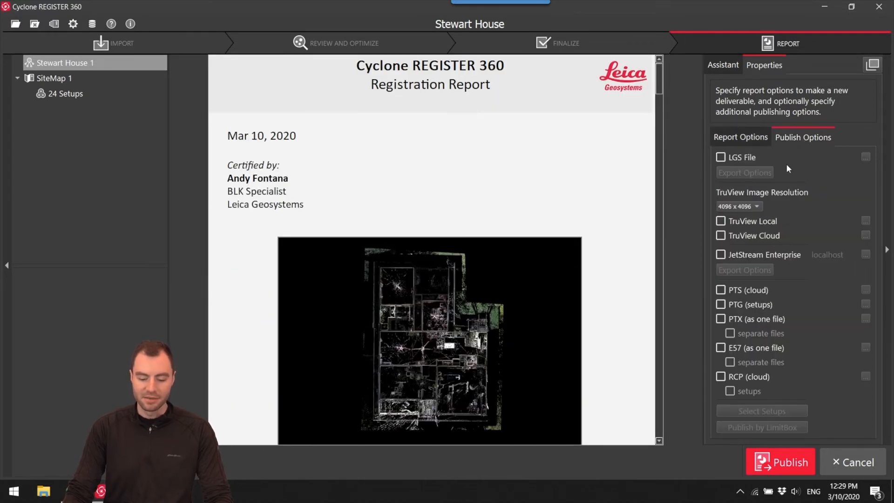
pyautogui.click(721, 378)
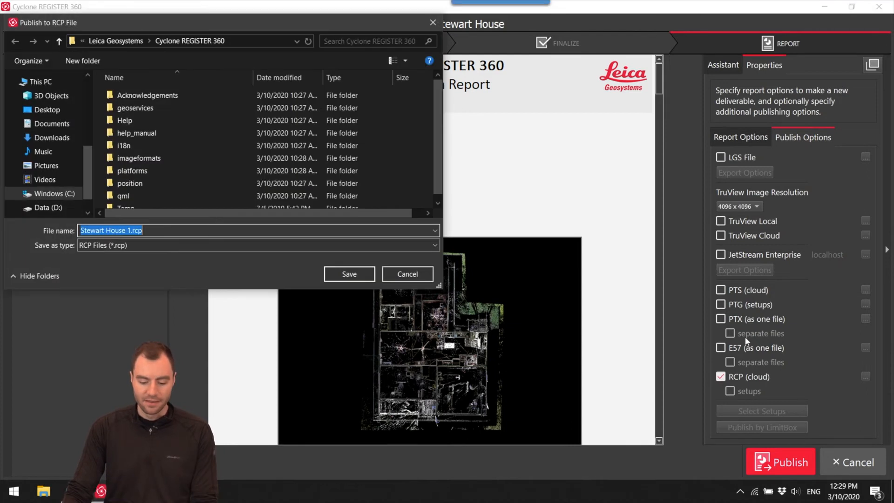
pyautogui.click(46, 110)
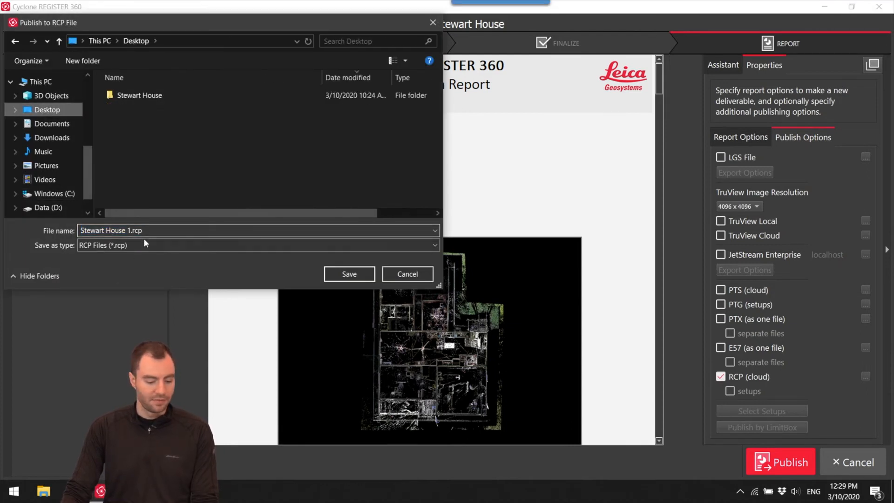
pyautogui.tripleClick(152, 231)
pyautogui.write('Ste')
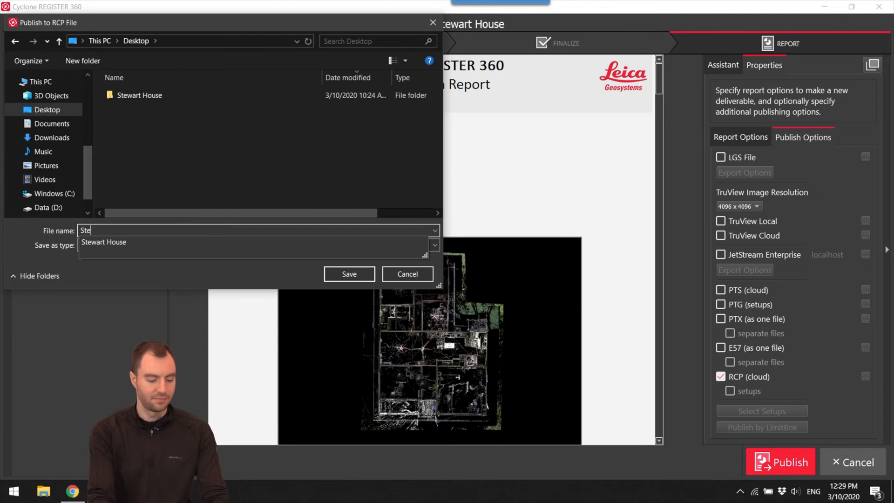
pyautogui.write('wartHouse')
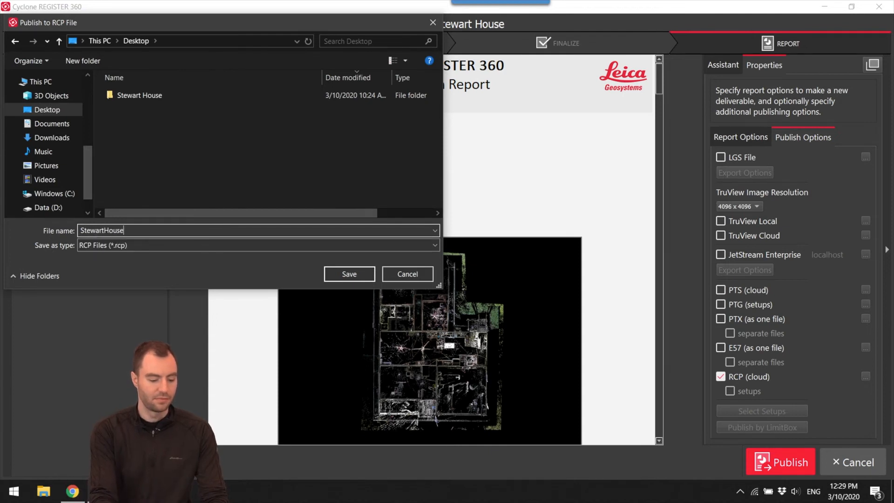
pyautogui.click(349, 274)
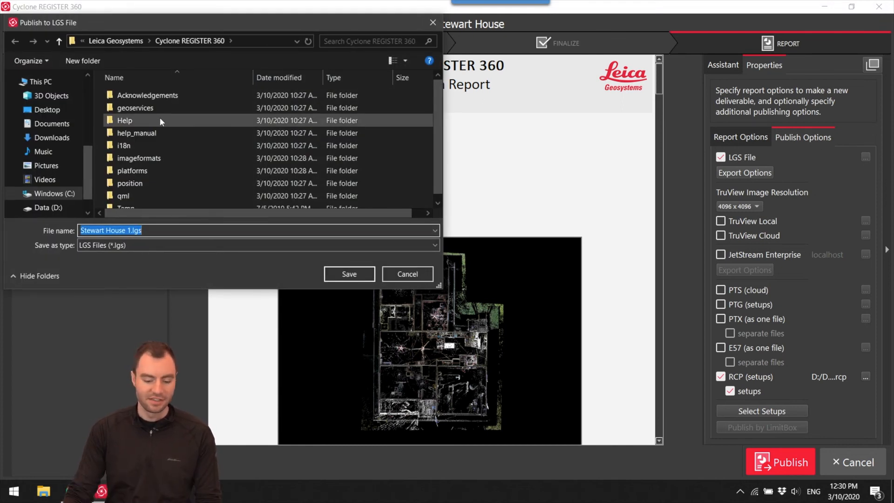
# Set the LGS publishing output to Stewart House.lgs on the Desktop.
pyautogui.click(47, 110)
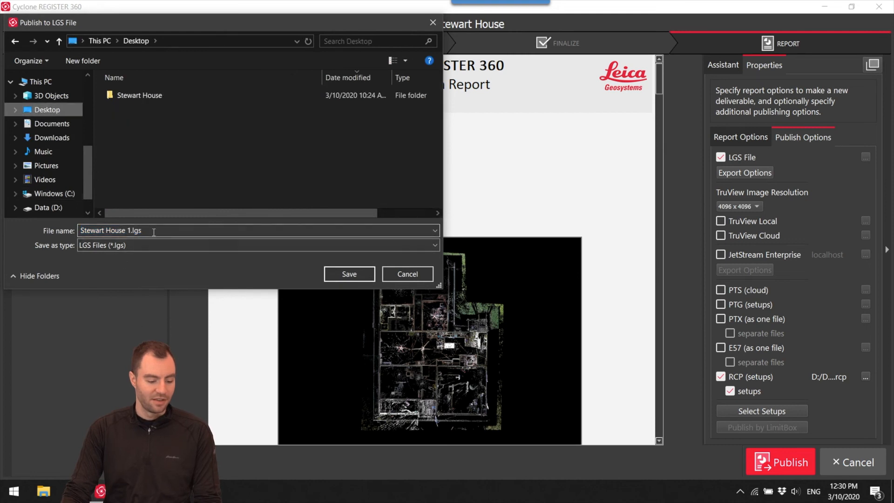
pyautogui.click(131, 230)
pyautogui.press('BackSpace')
pyautogui.press('BackSpace')
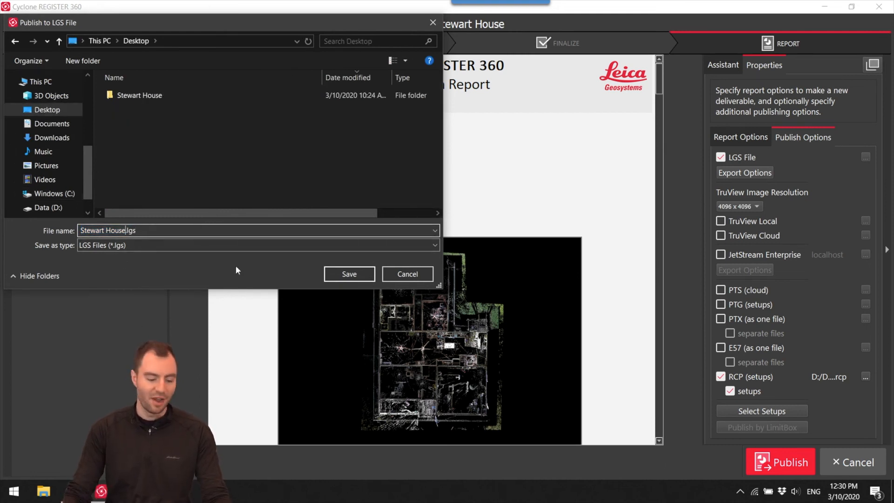
pyautogui.click(361, 275)
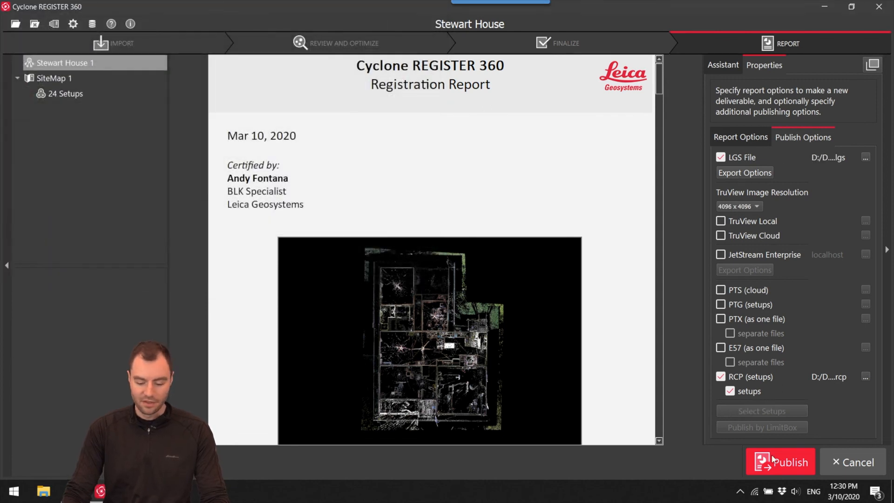